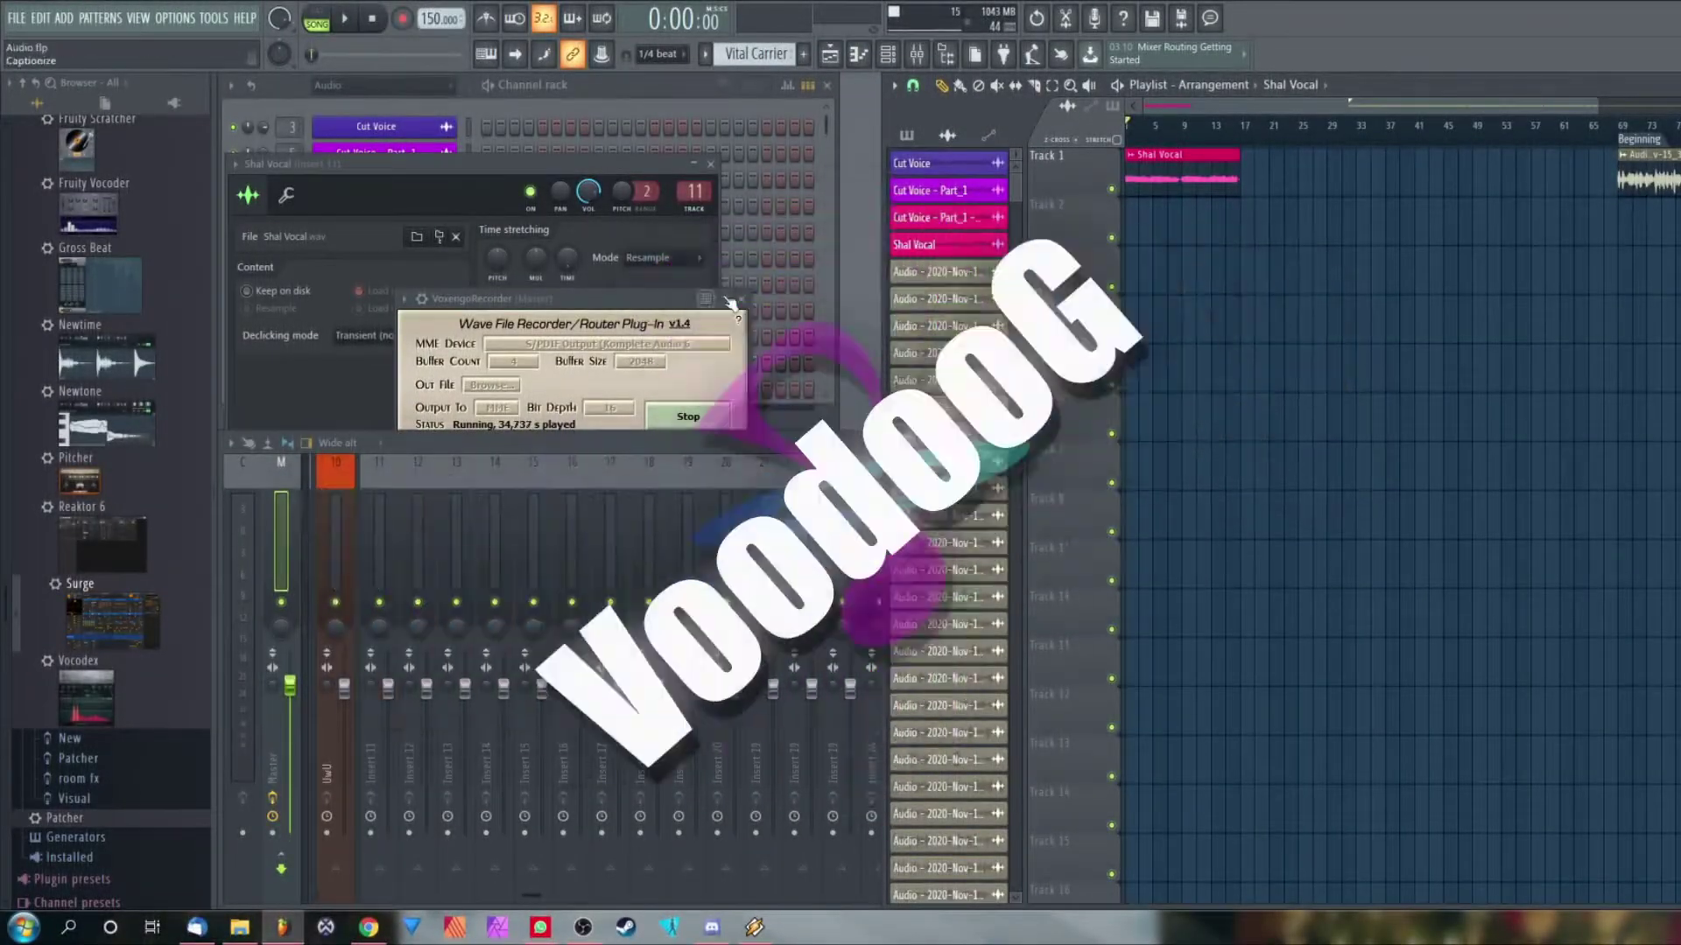
# Close the VoxengoRecorder and Shal Vocal sampler windows and bring the mixer in front of the playlist
pyautogui.click(727, 300)
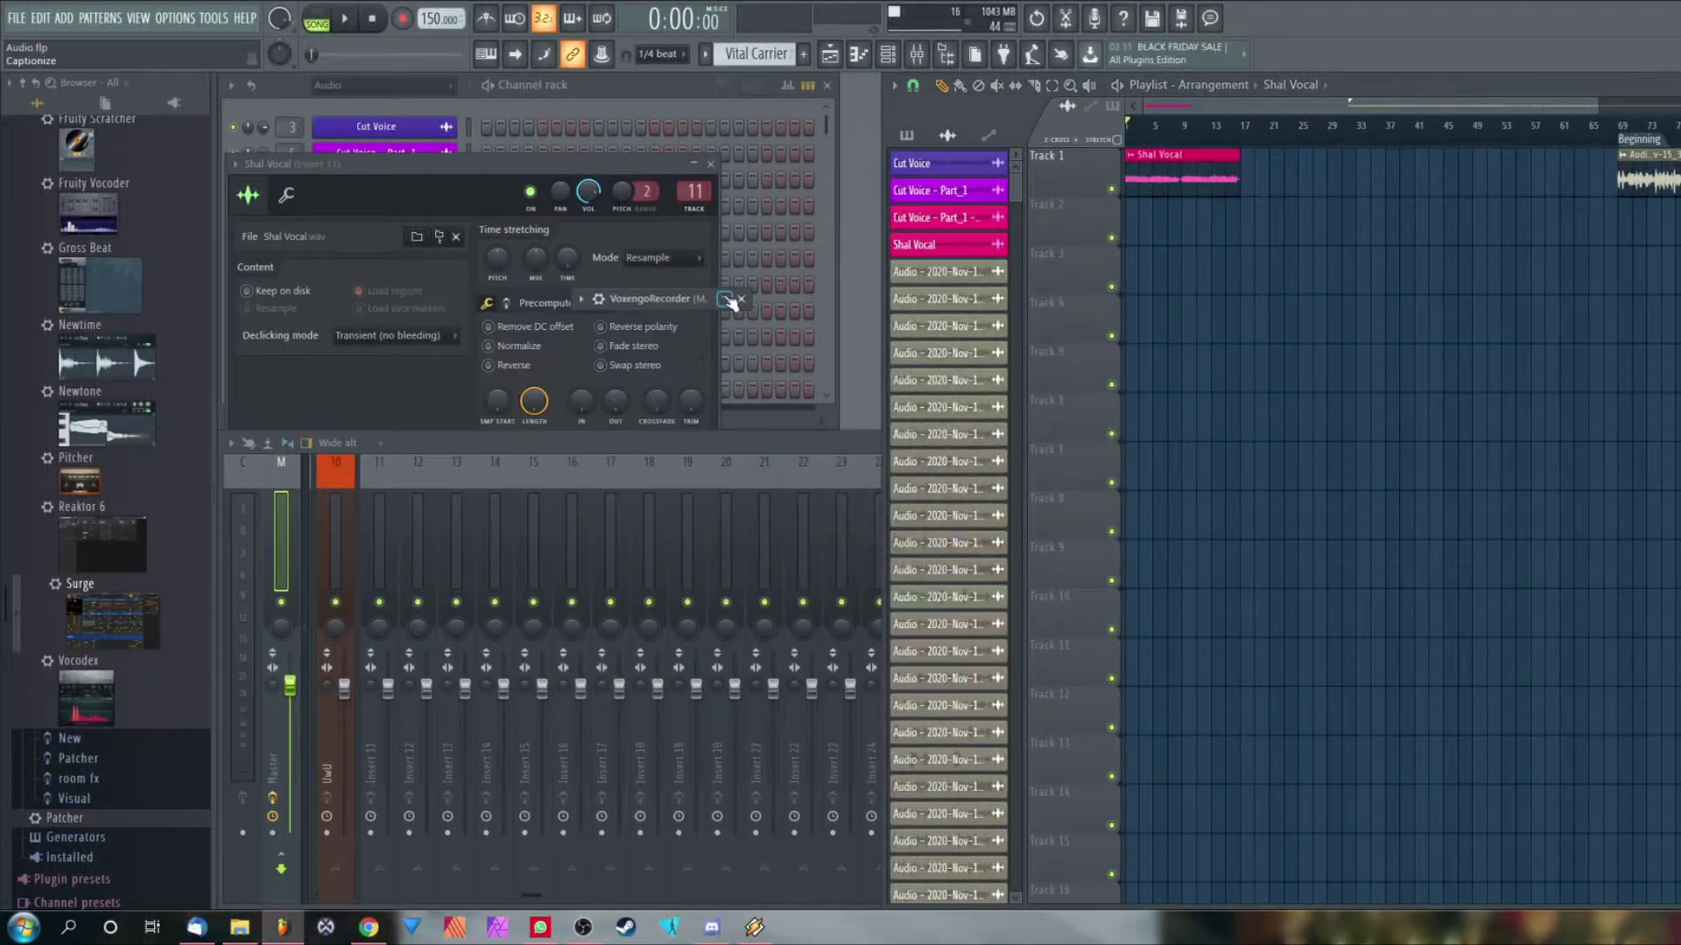
pyautogui.click(727, 300)
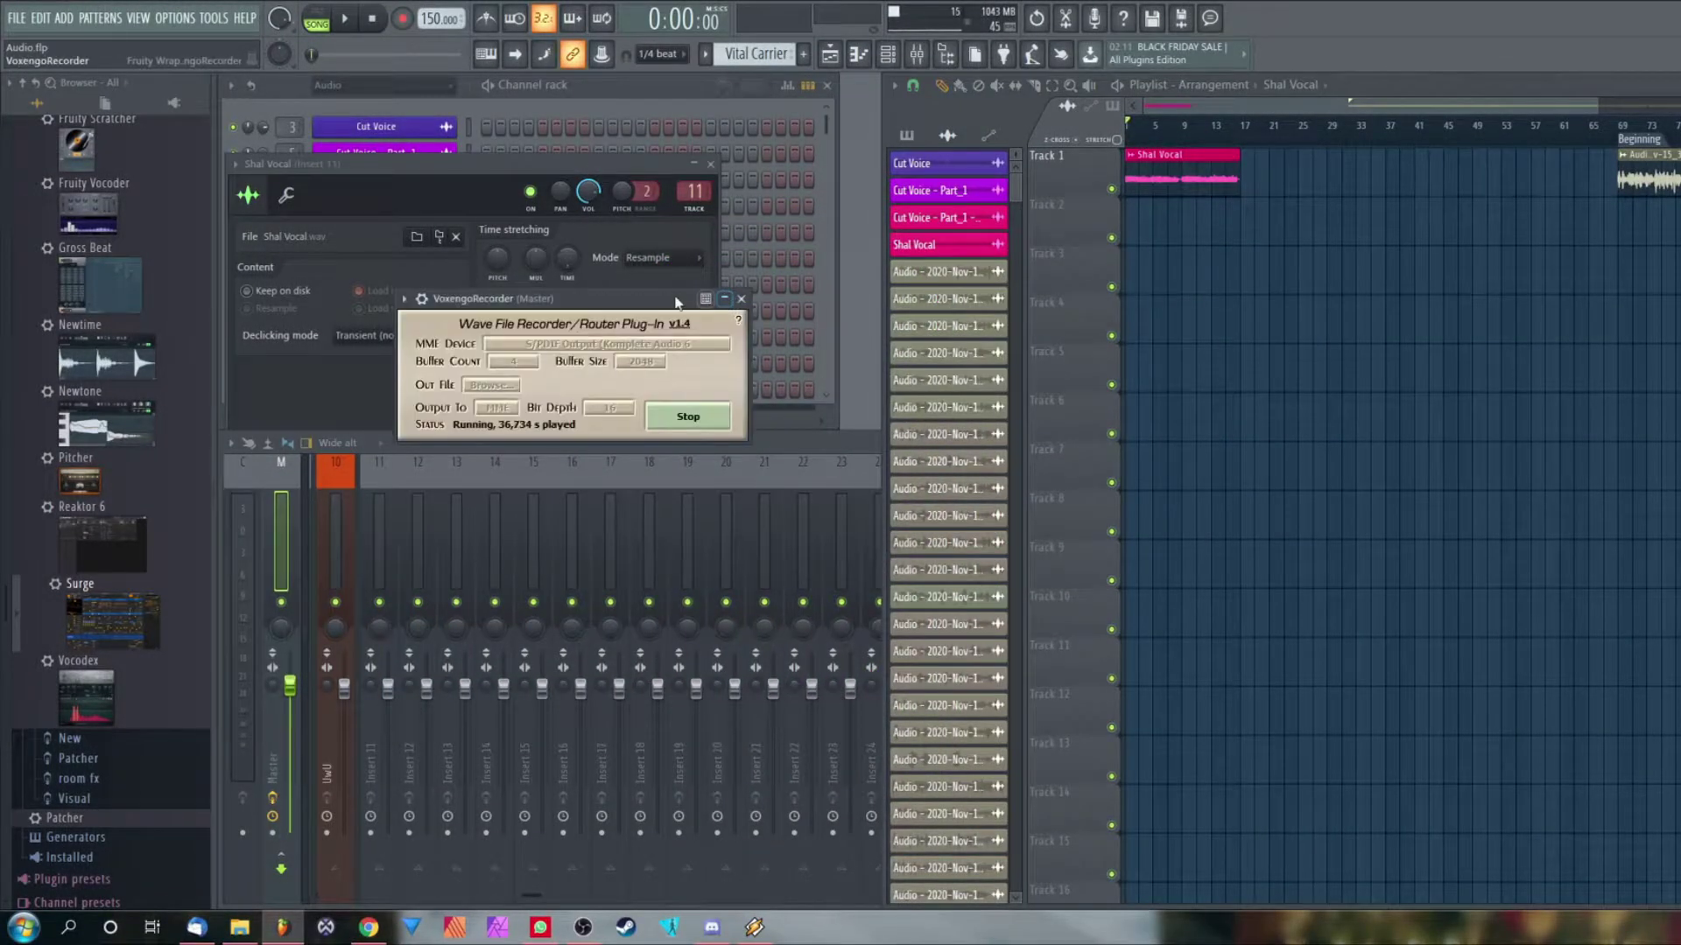
pyautogui.click(741, 299)
pyautogui.moveTo(607, 166); pyautogui.dragTo(749, 181)
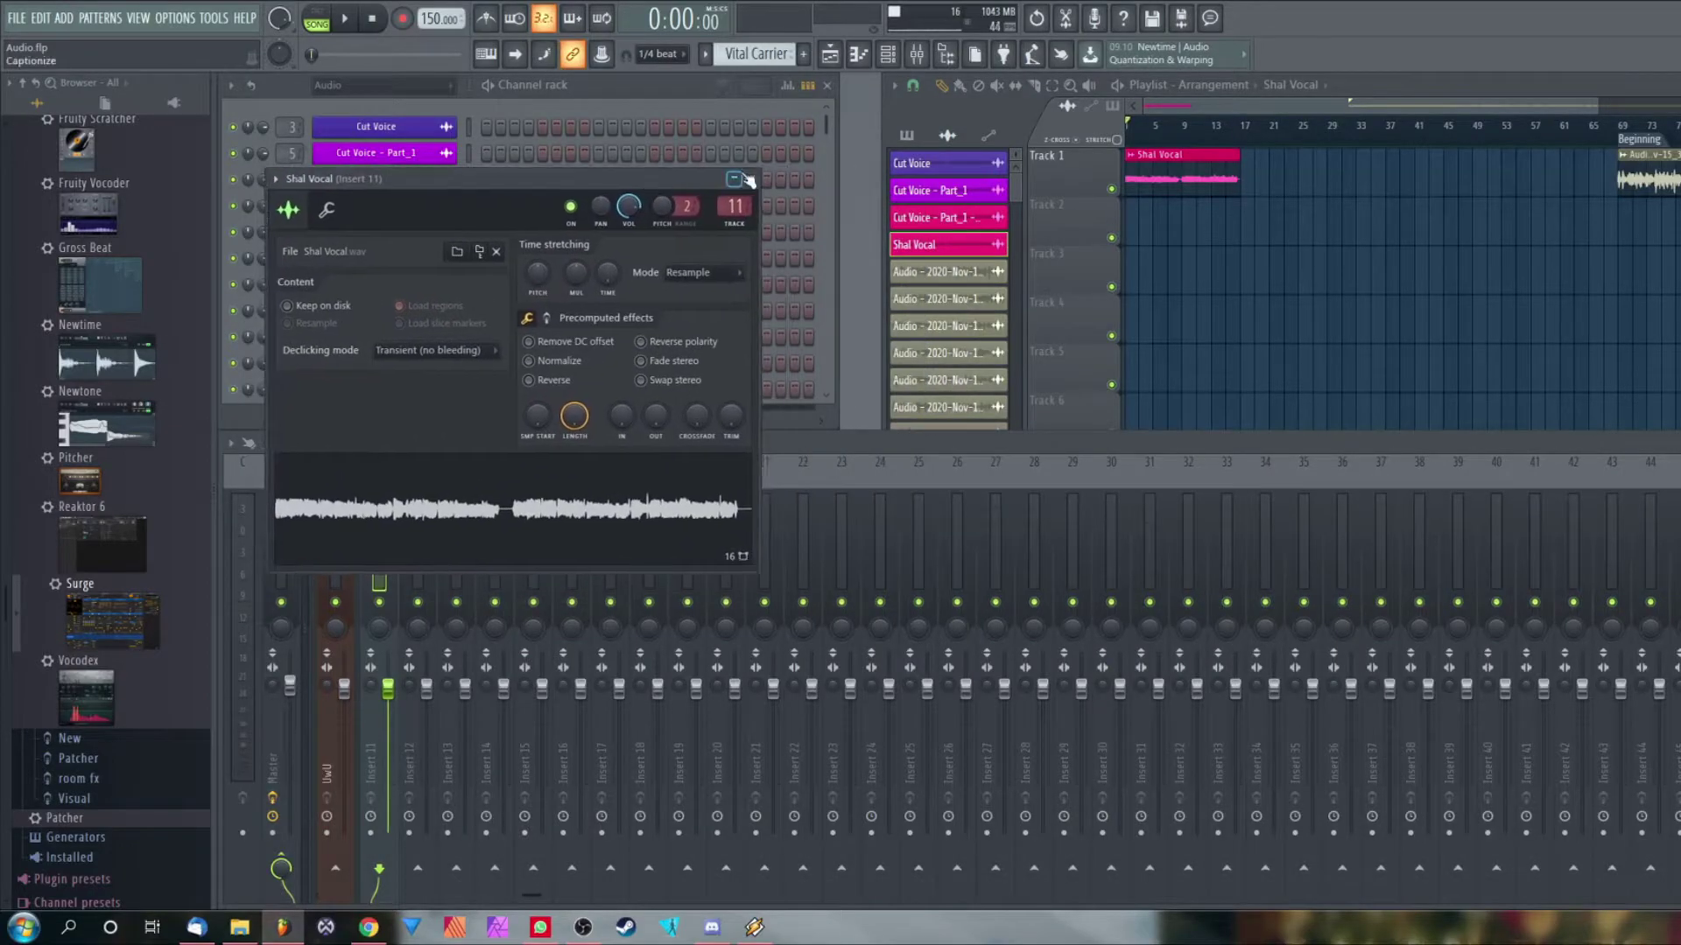
pyautogui.click(751, 179)
pyautogui.click(1269, 86)
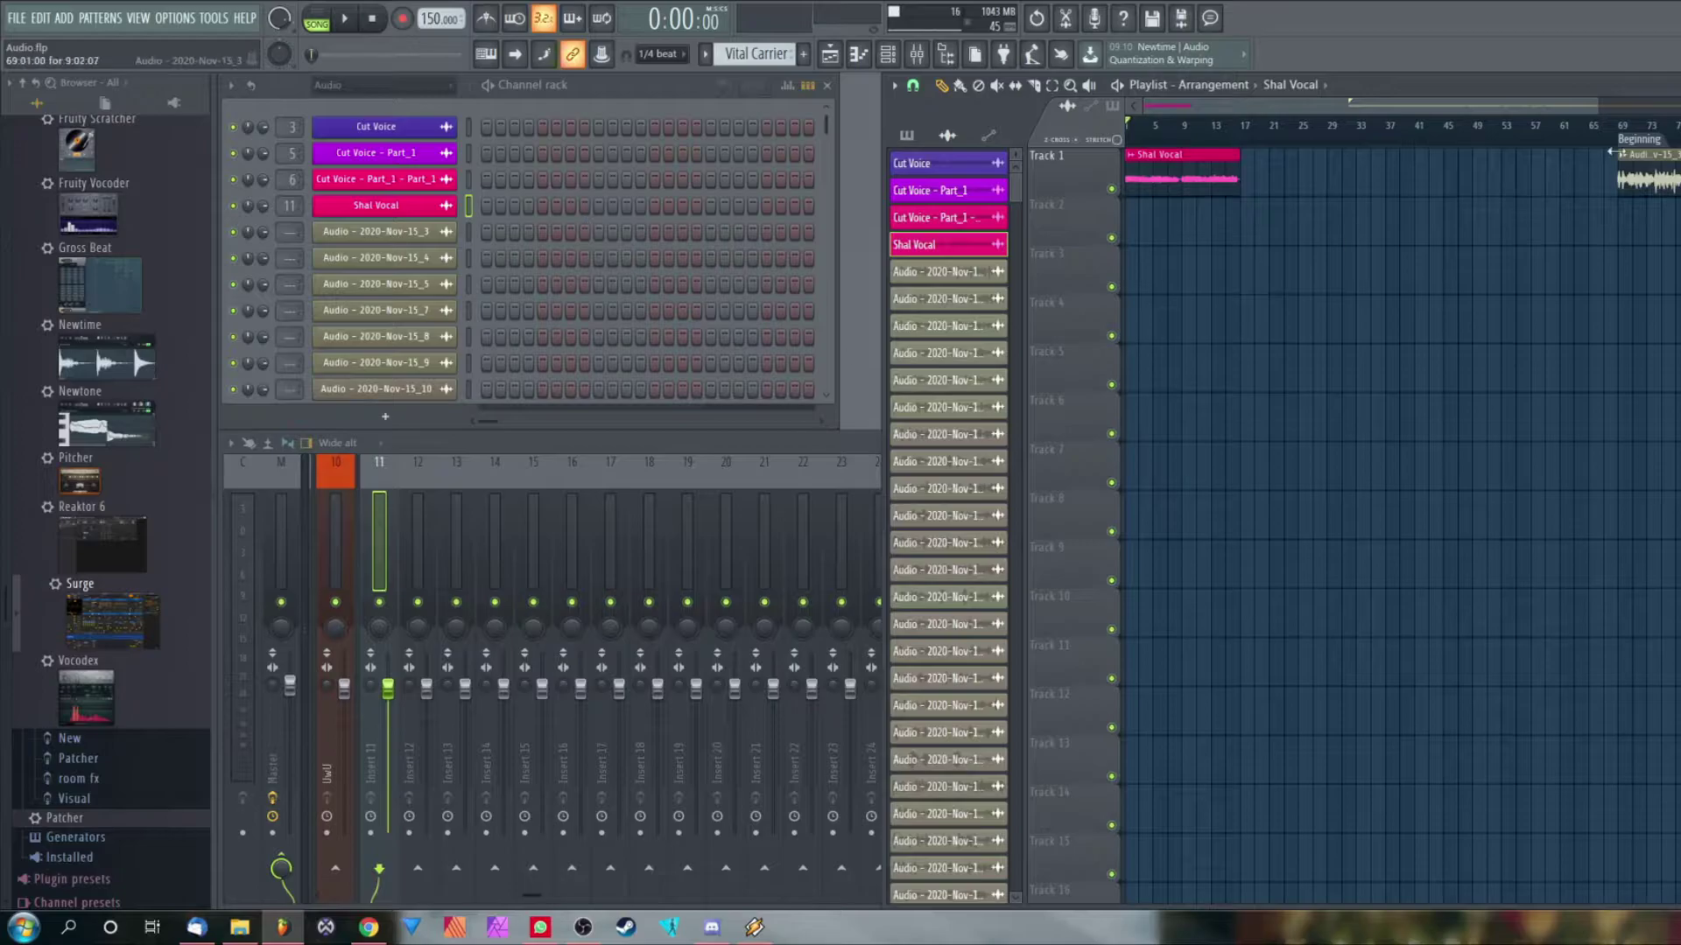
pyautogui.click(468, 448)
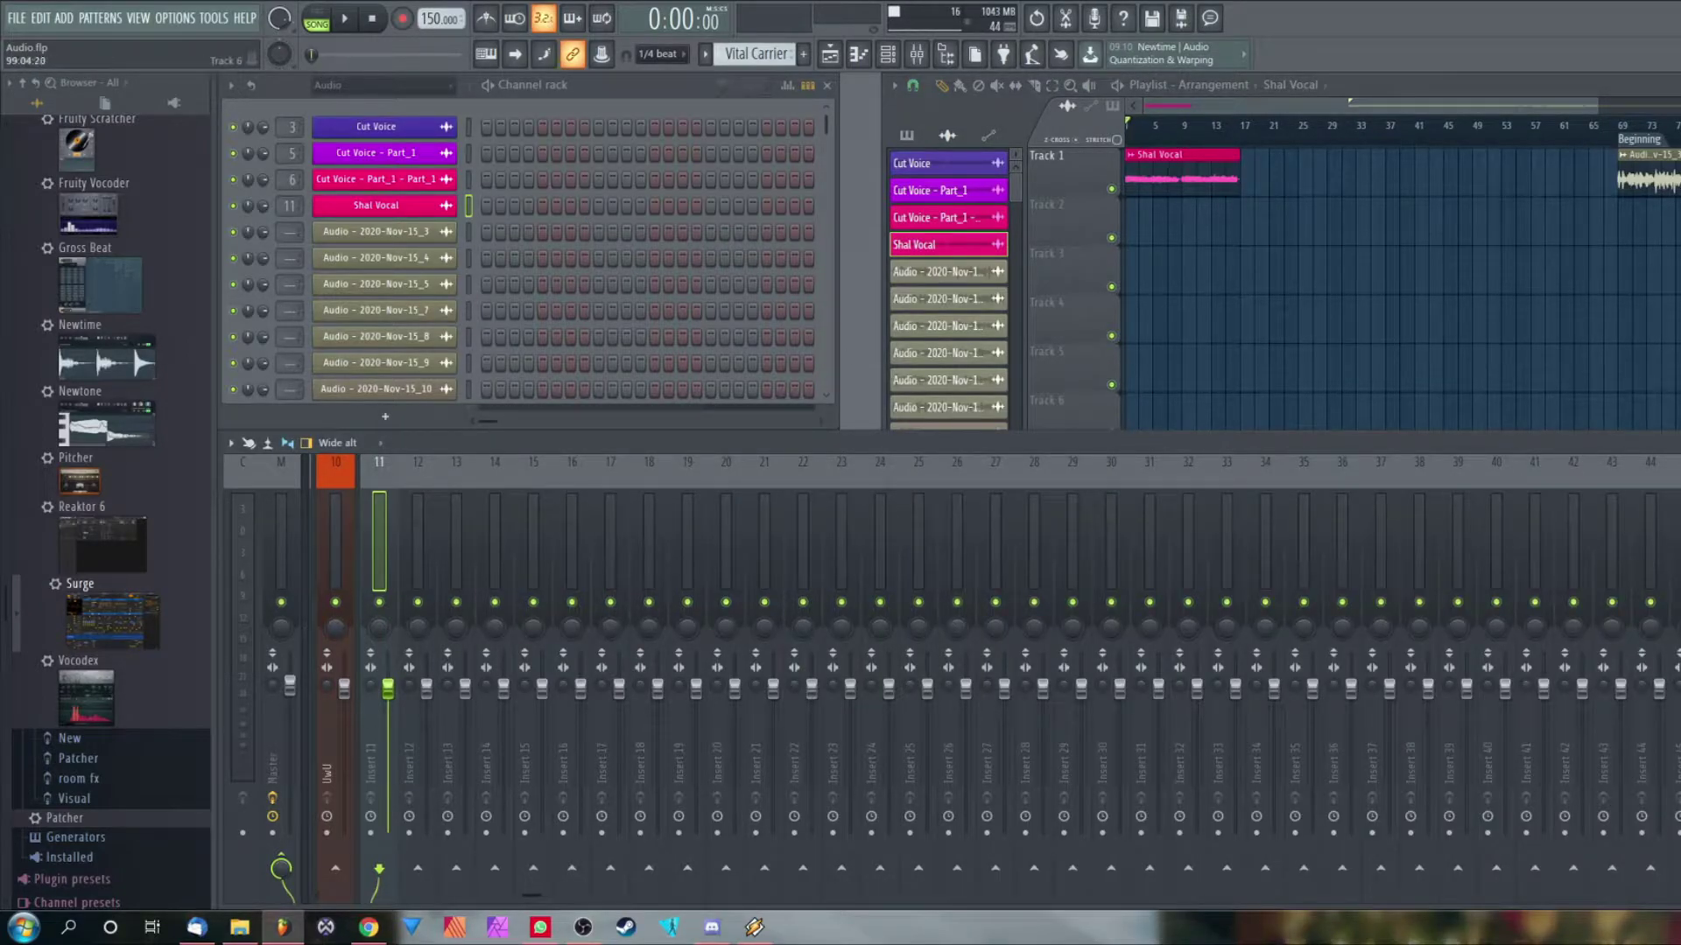
# Load the Helm synth from the Instrument-Synth generators in the plugin database onto mixer insert 11
pyautogui.scroll(5, 105, 394)
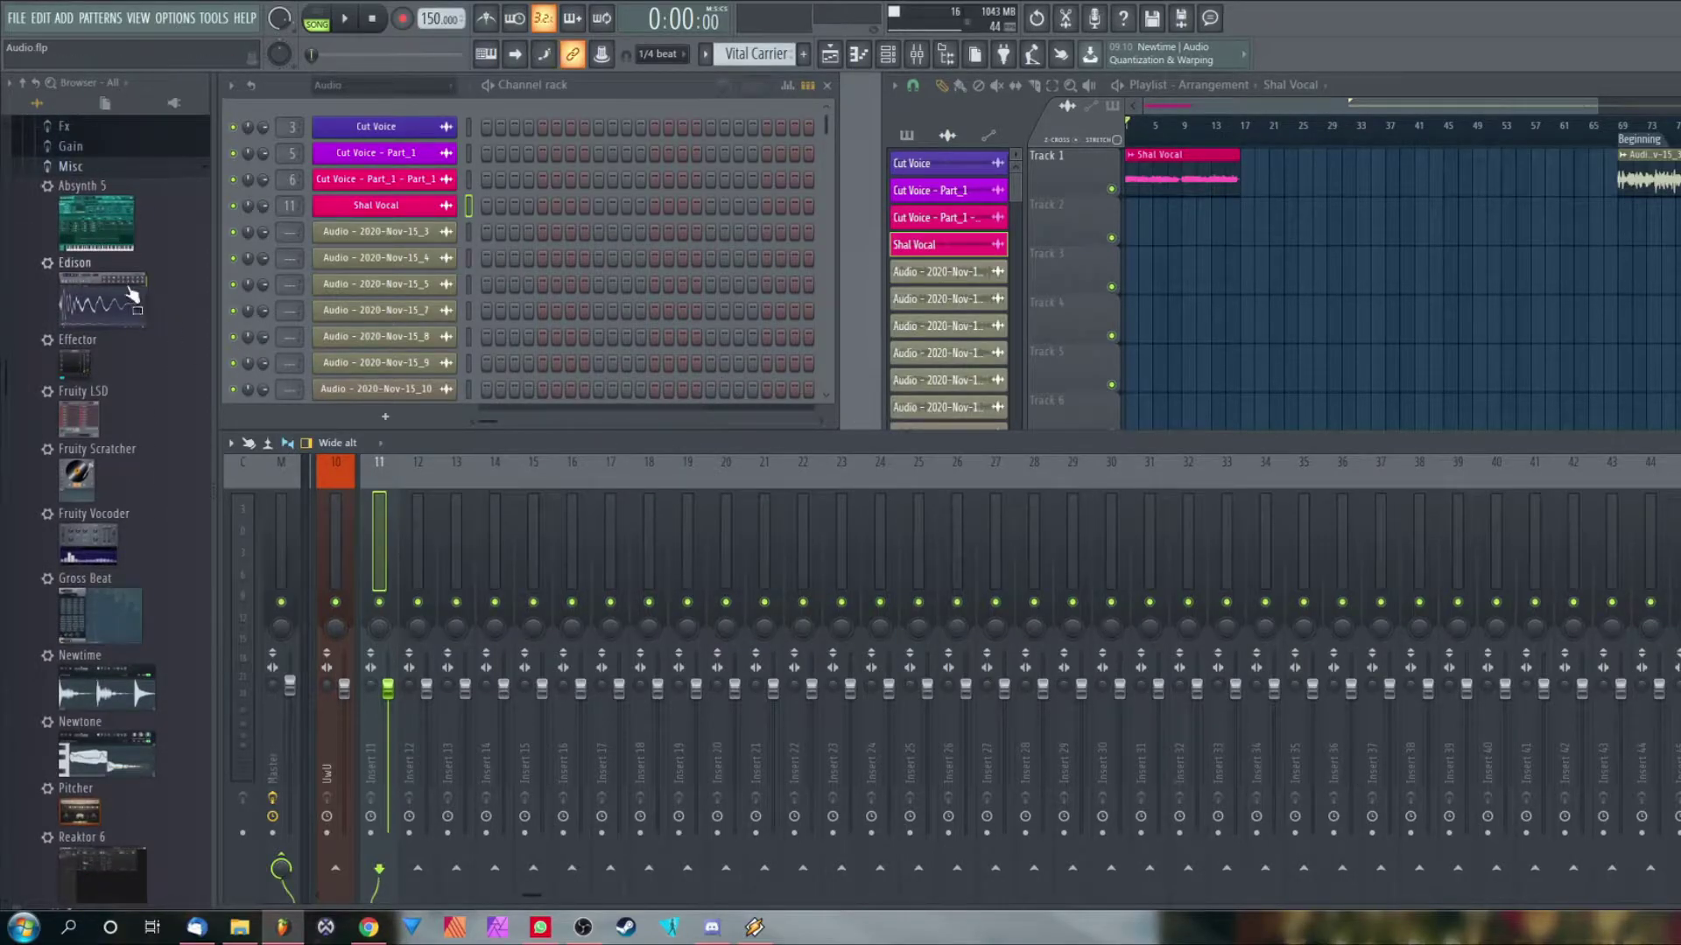
pyautogui.scroll(4, 140, 315)
pyautogui.click(87, 196)
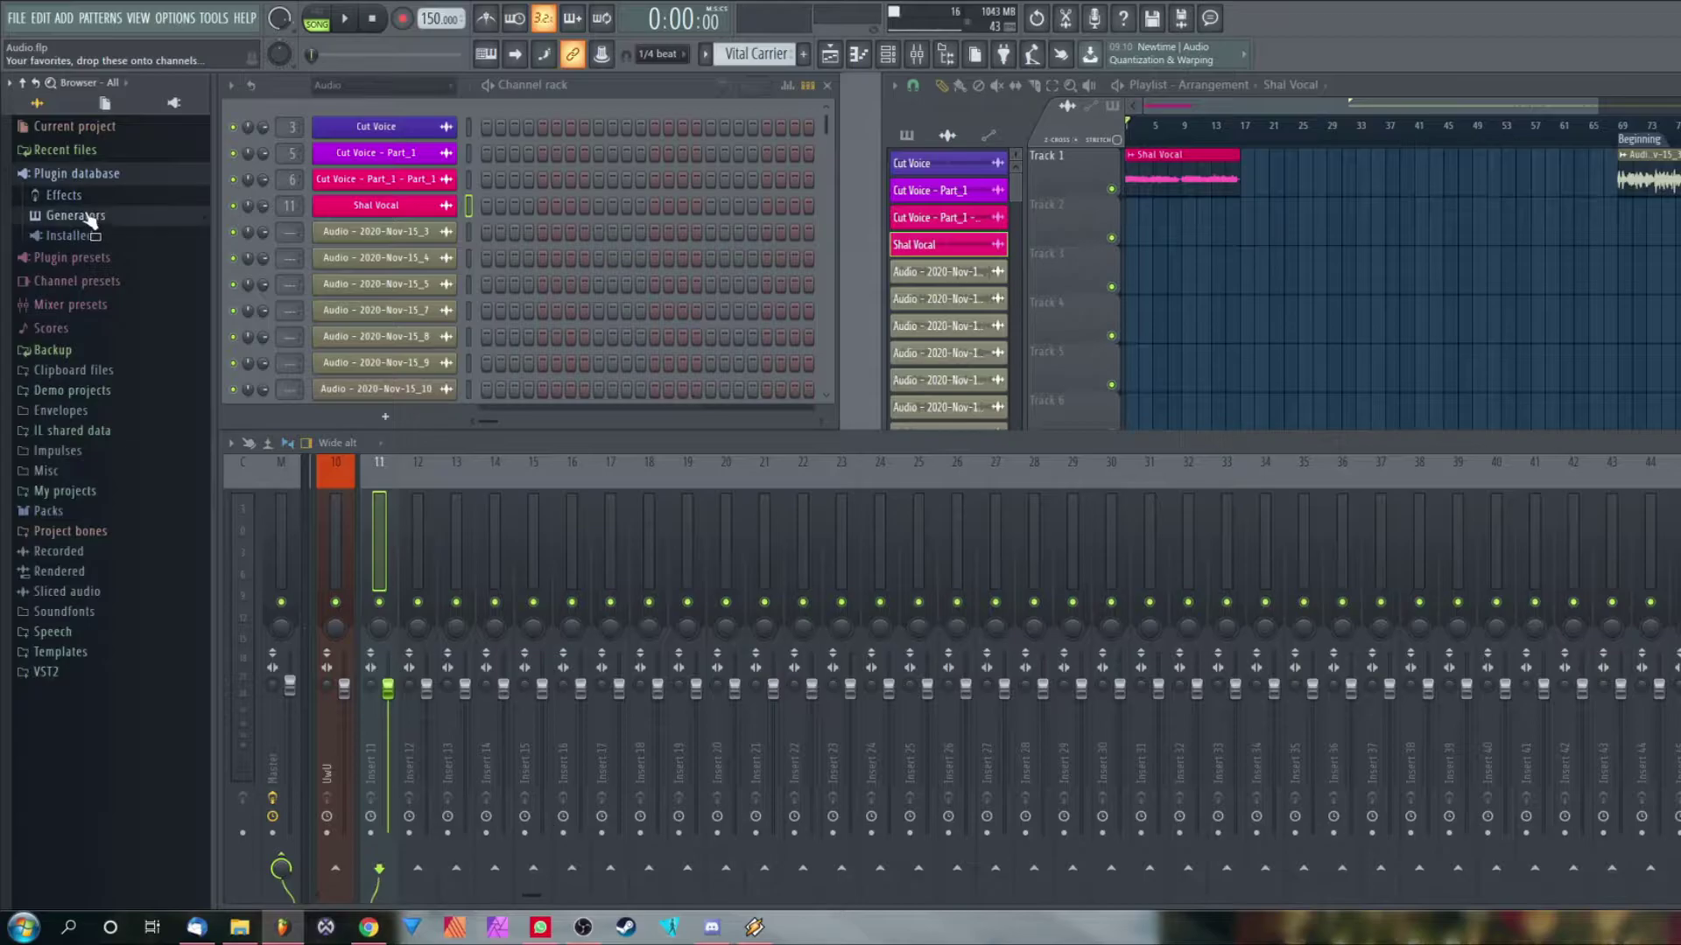
pyautogui.click(86, 198)
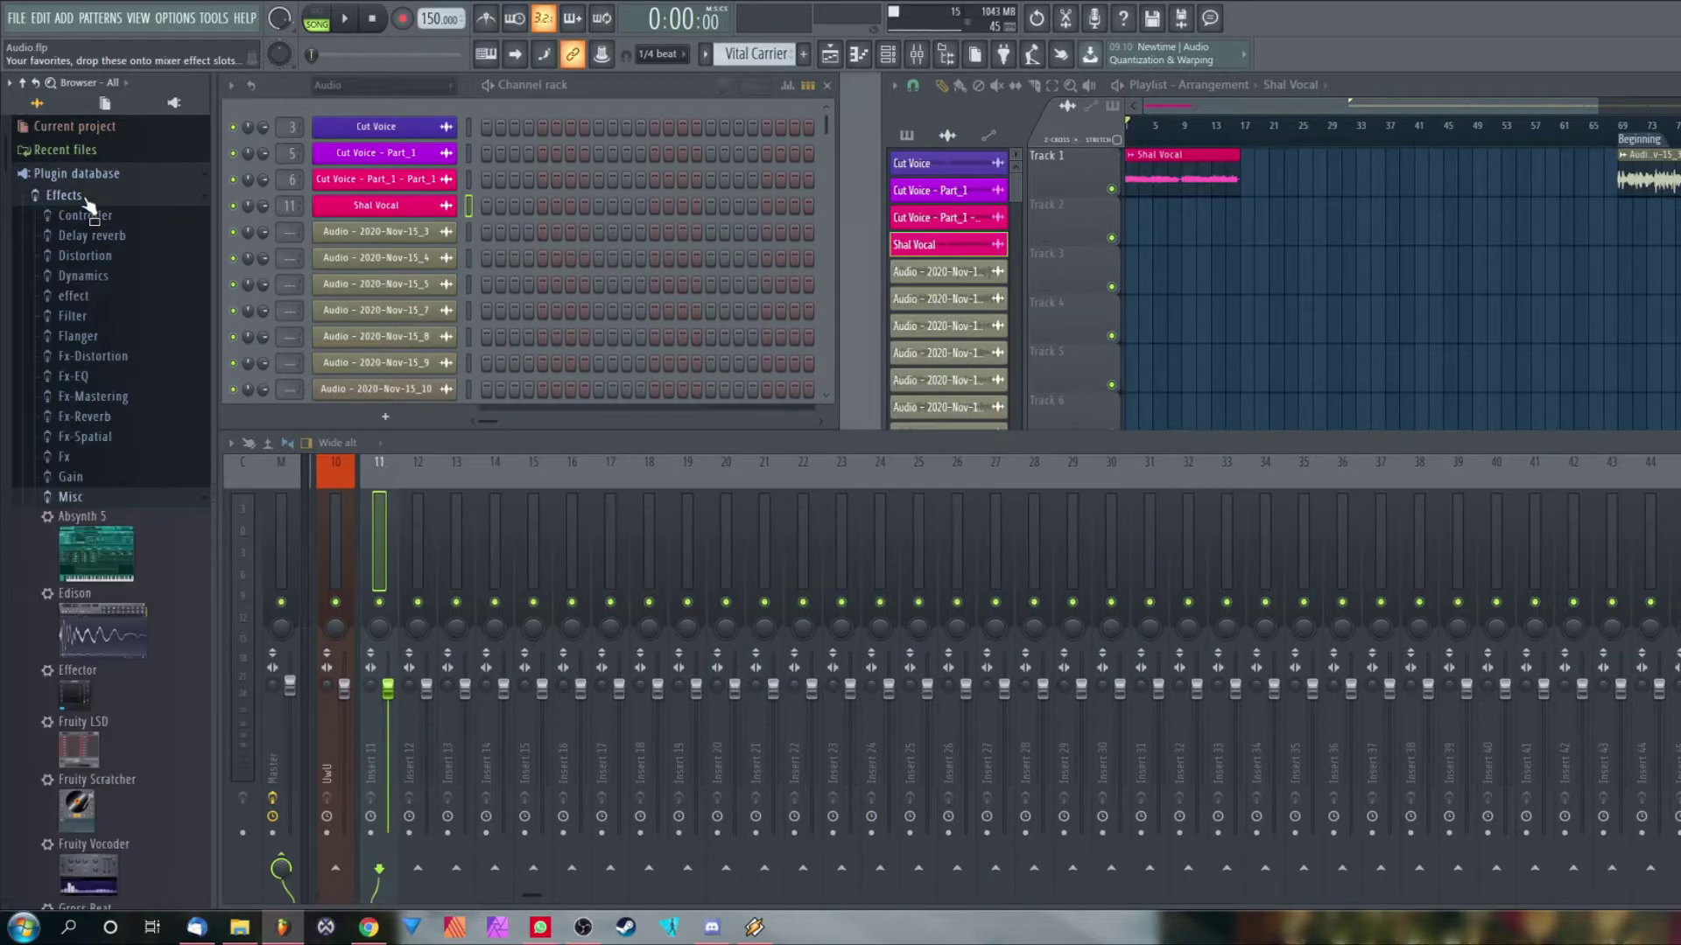
pyautogui.click(85, 196)
pyautogui.click(79, 215)
pyautogui.scroll(-5, 105, 438)
pyautogui.moveTo(103, 282); pyautogui.dragTo(1579, 533)
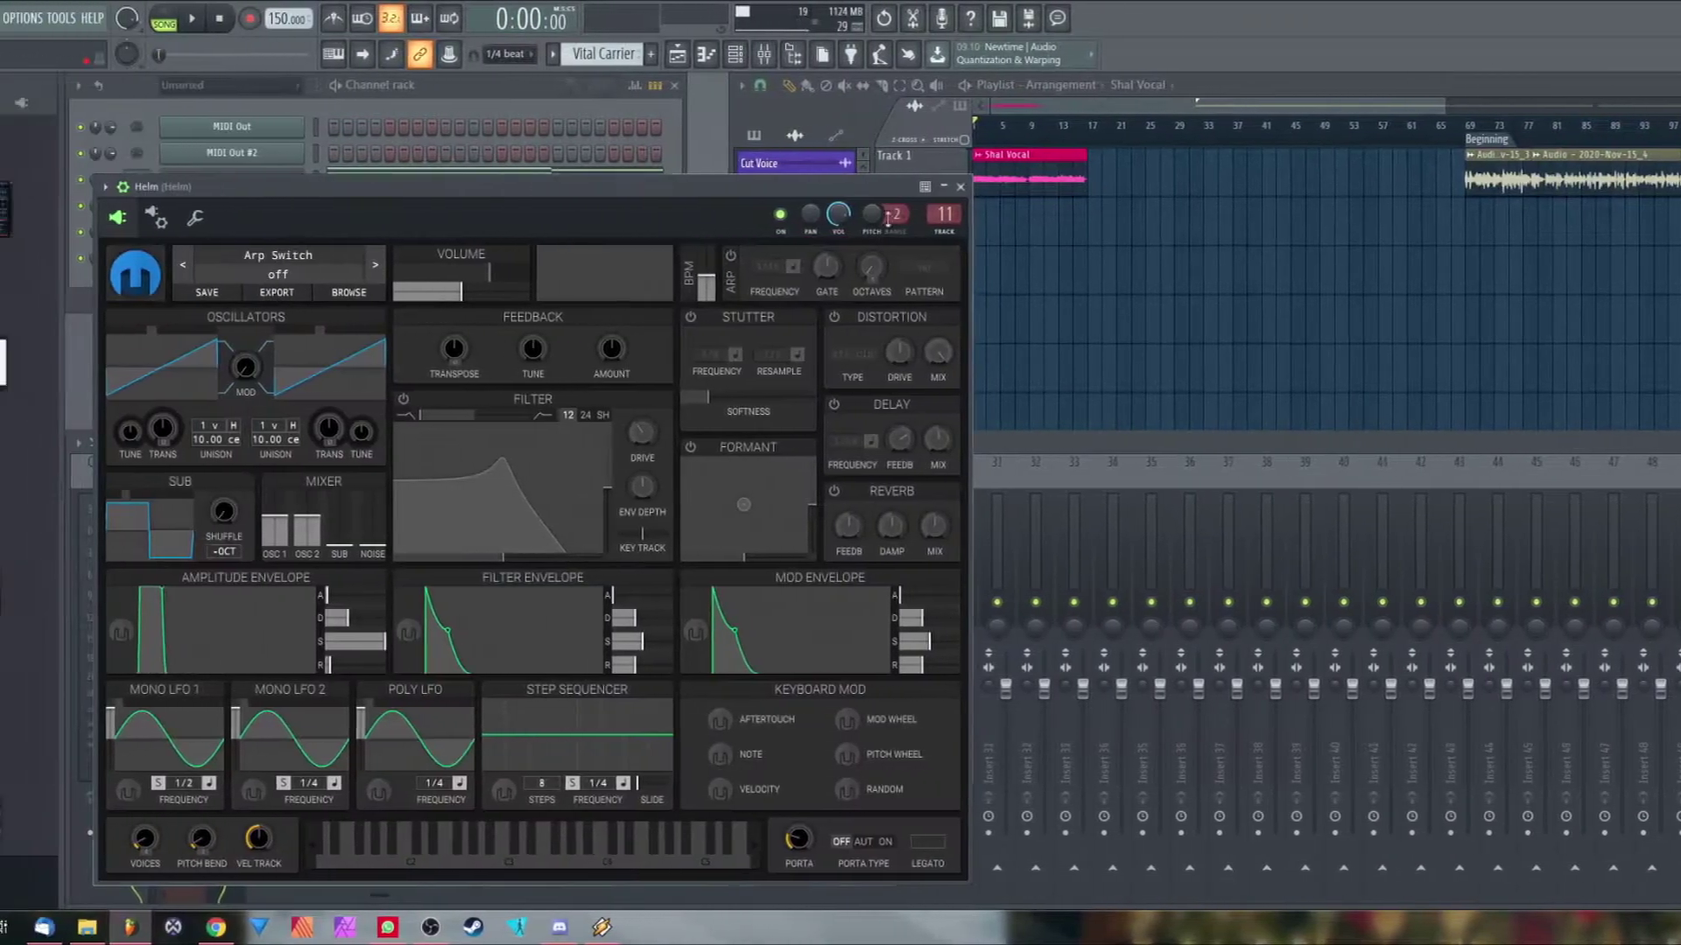
# Close the Helm synth window and delete its channel from the channel rack
pyautogui.click(960, 186)
pyautogui.rightClick(267, 261)
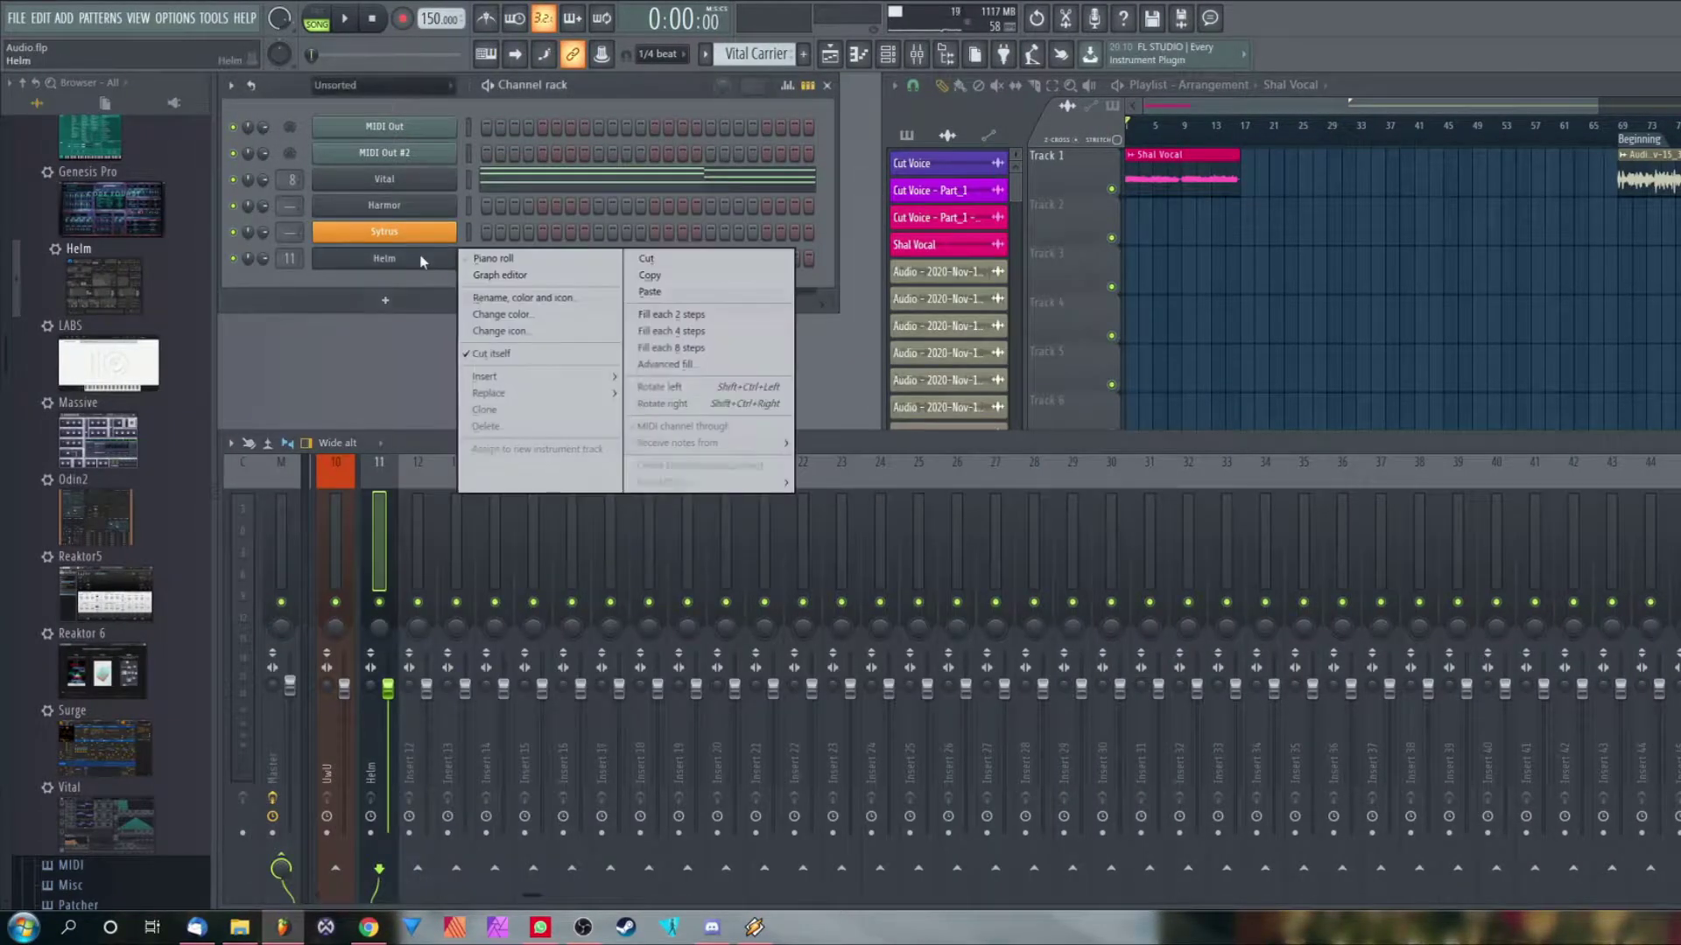
pyautogui.click(484, 427)
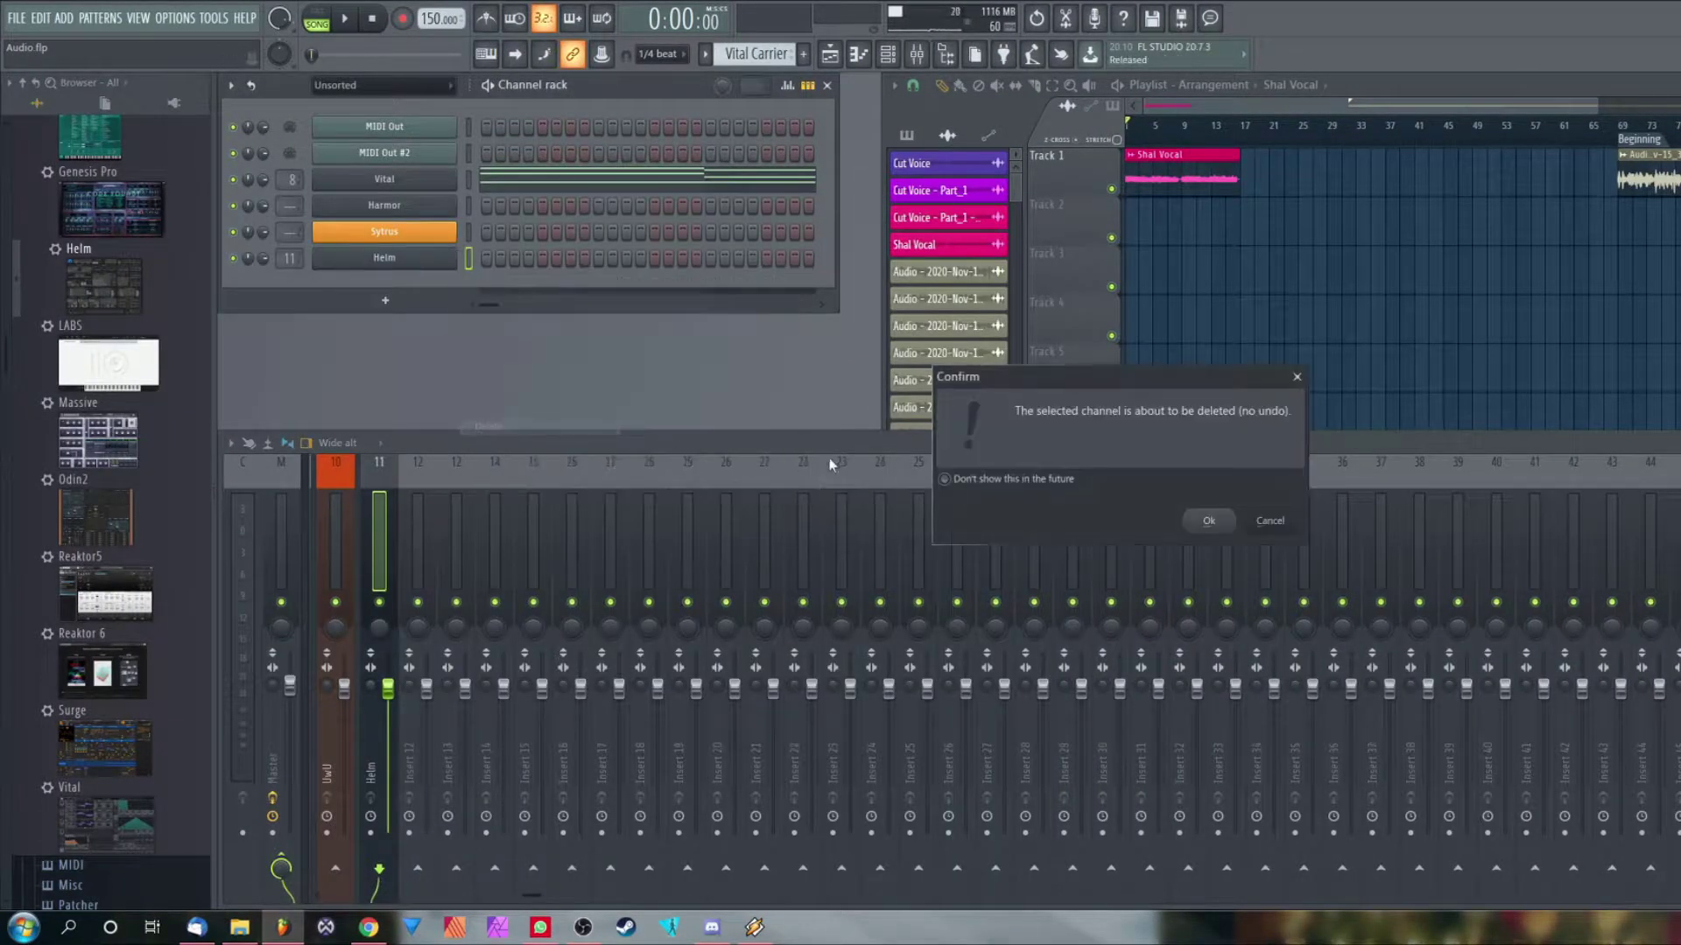
pyautogui.click(1209, 521)
# Examine the Misc effect plugins in the plugin database, including Surge and Vocodex
pyautogui.scroll(2, 123, 394)
pyautogui.scroll(-1, 127, 203)
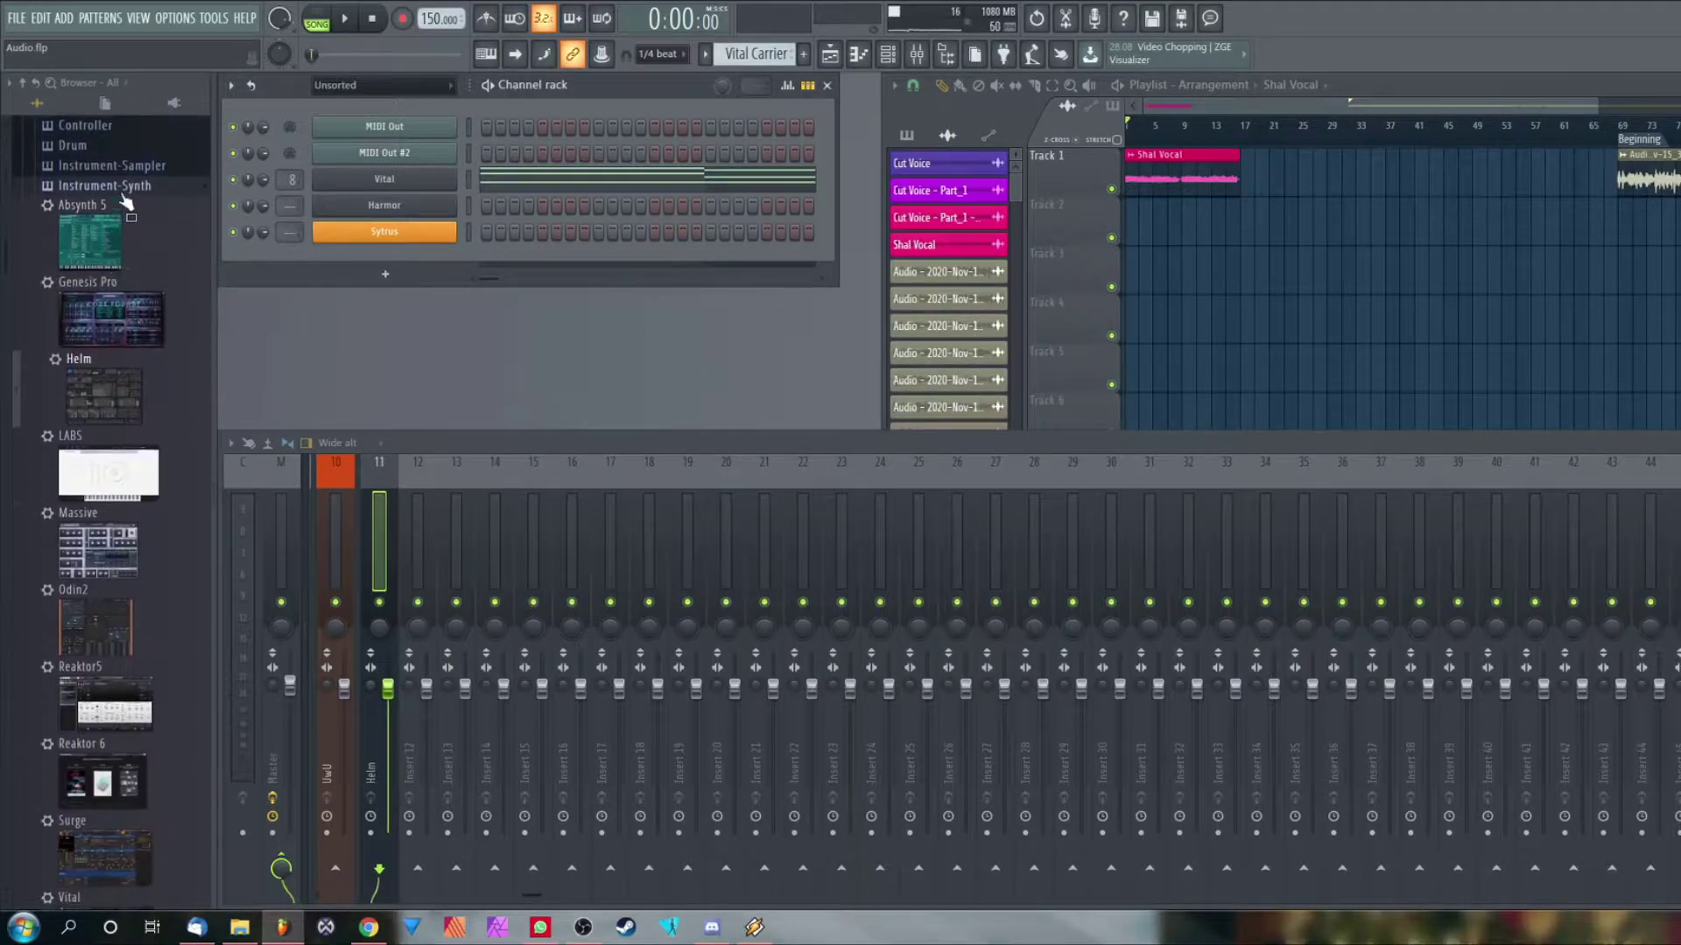
pyautogui.scroll(5, 121, 196)
pyautogui.click(96, 200)
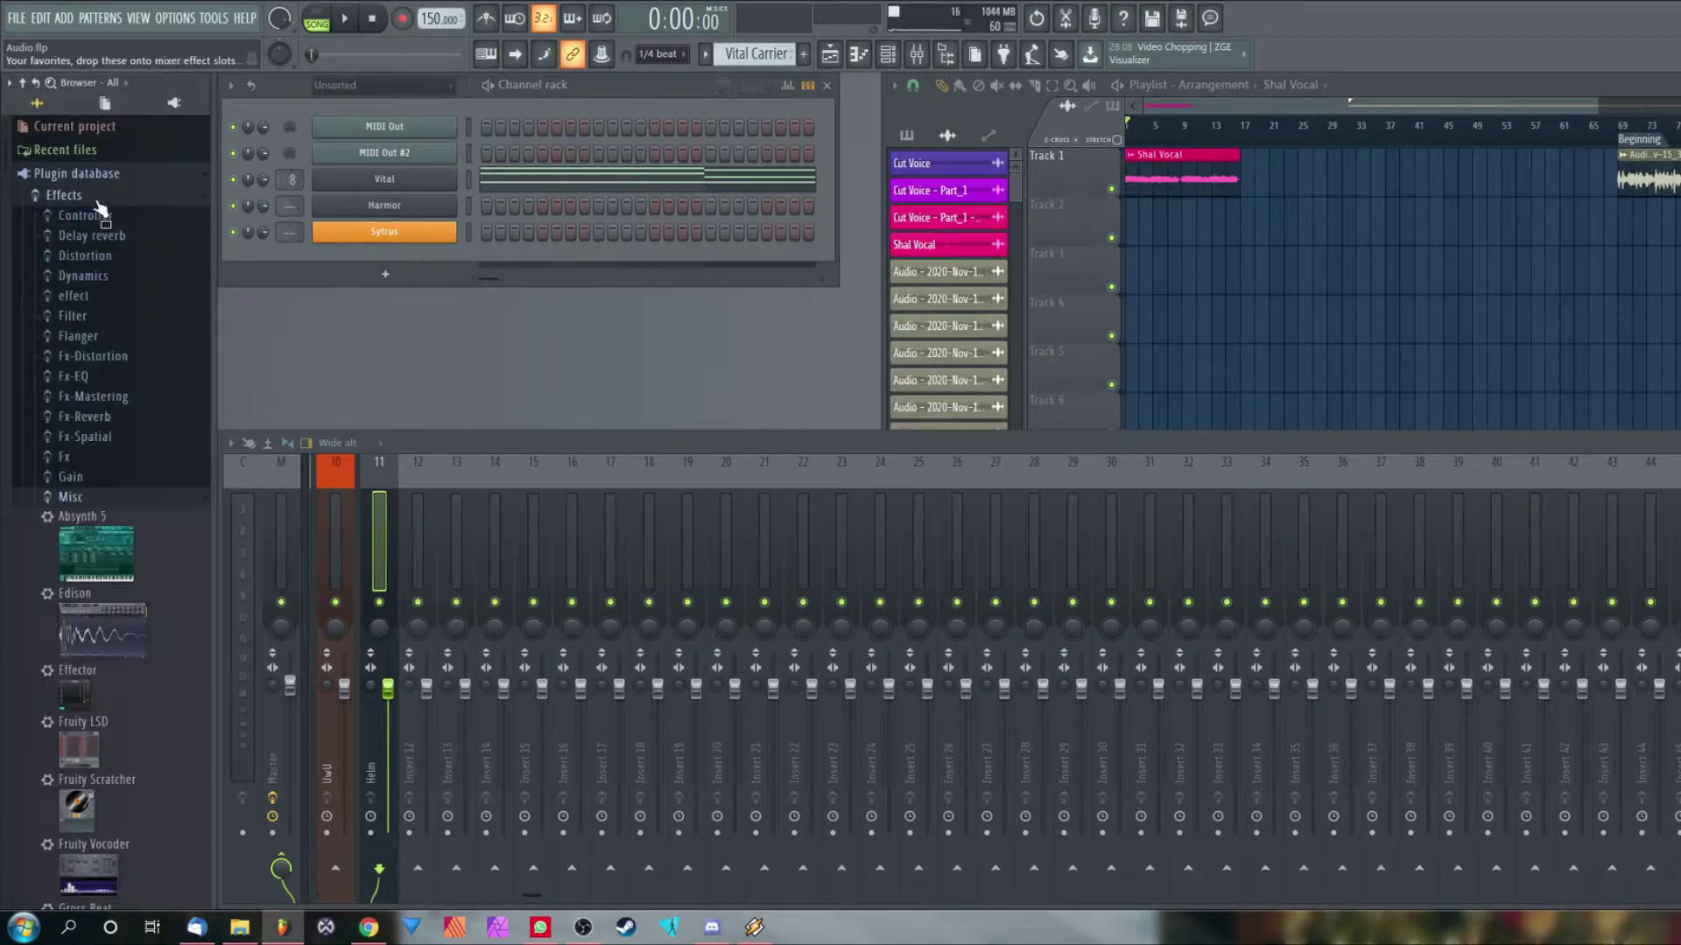
pyautogui.scroll(-12, 105, 263)
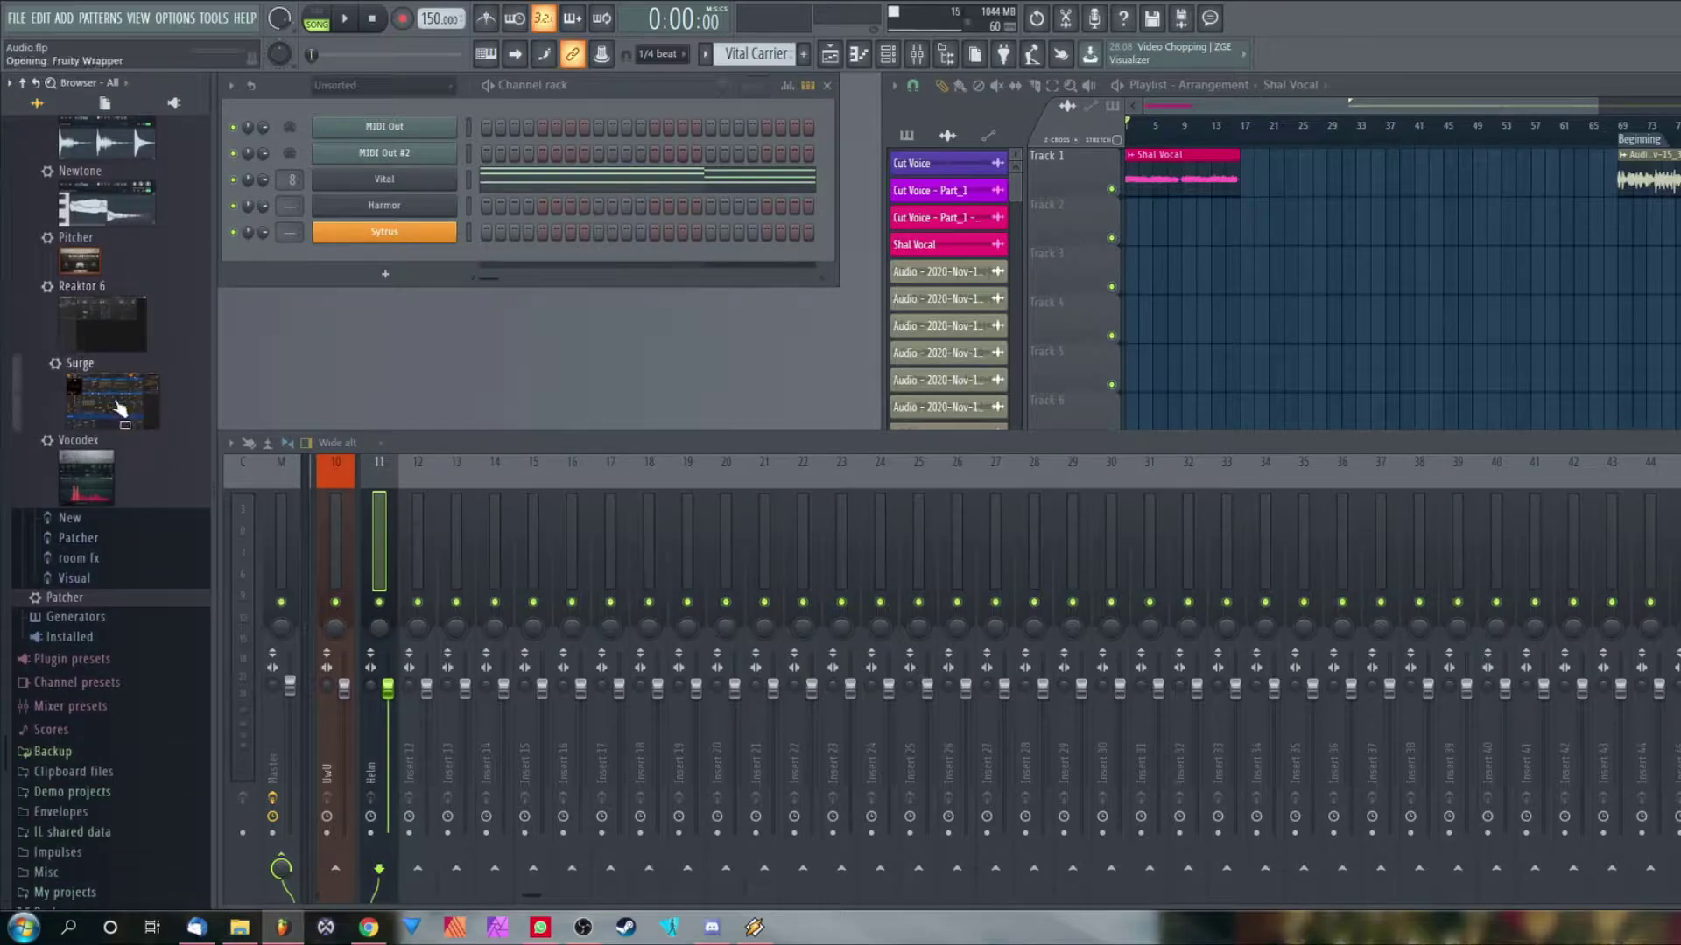
pyautogui.scroll(8, 179, 396)
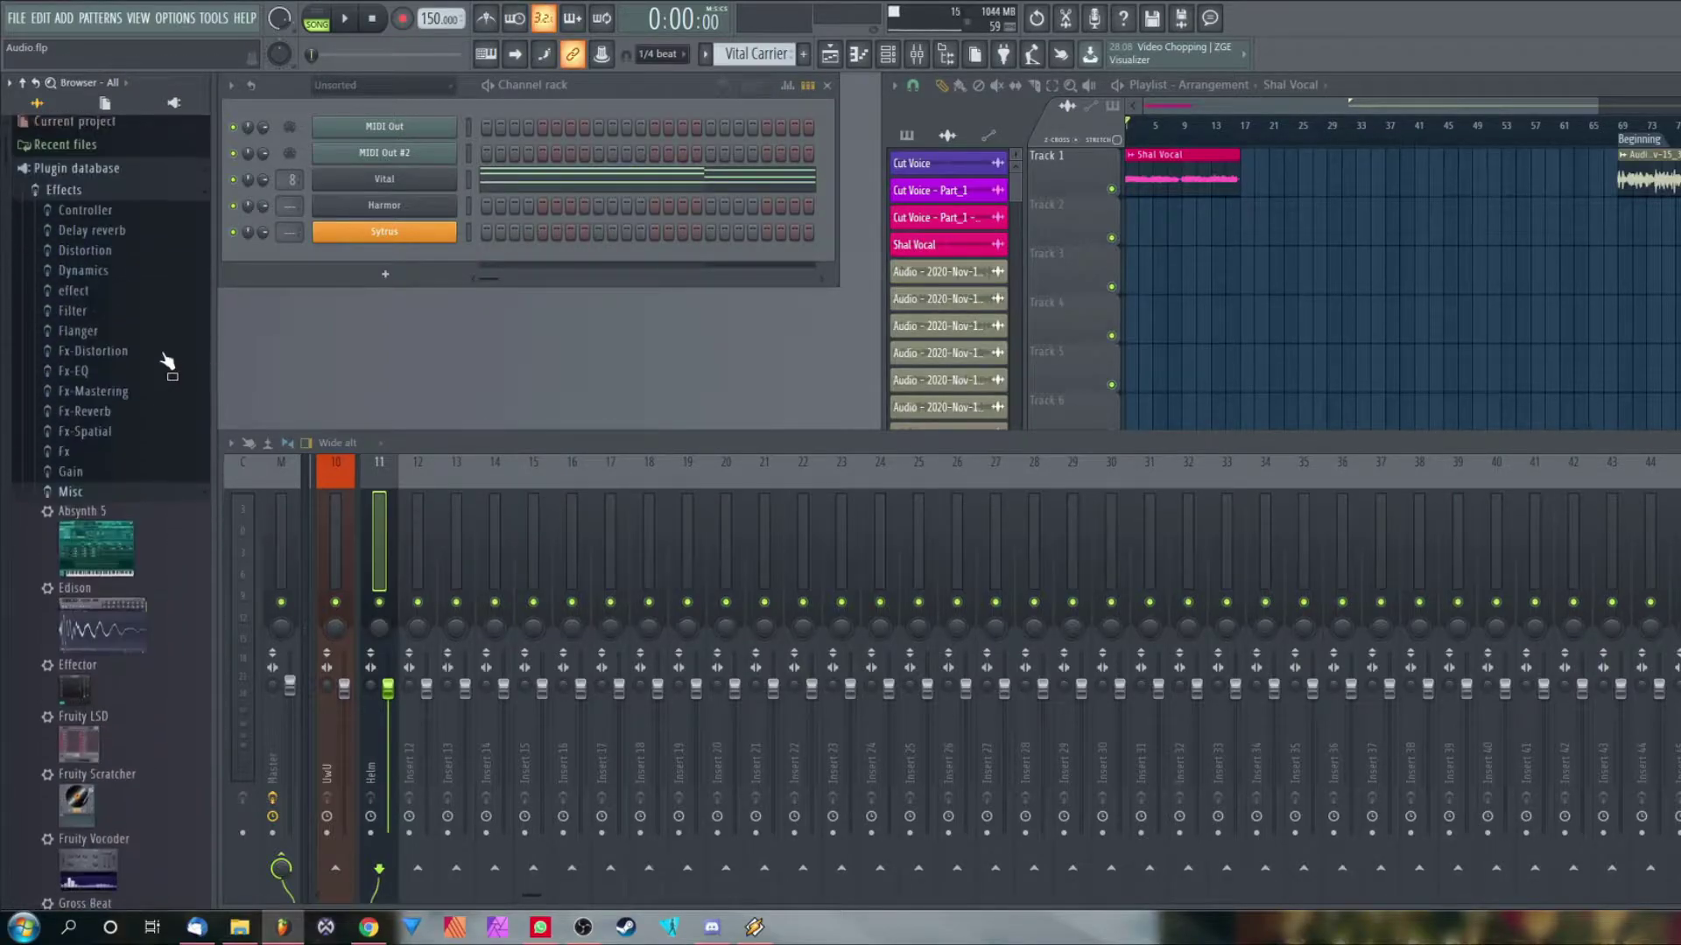
pyautogui.scroll(-5, 154, 357)
pyautogui.scroll(-2, 162, 381)
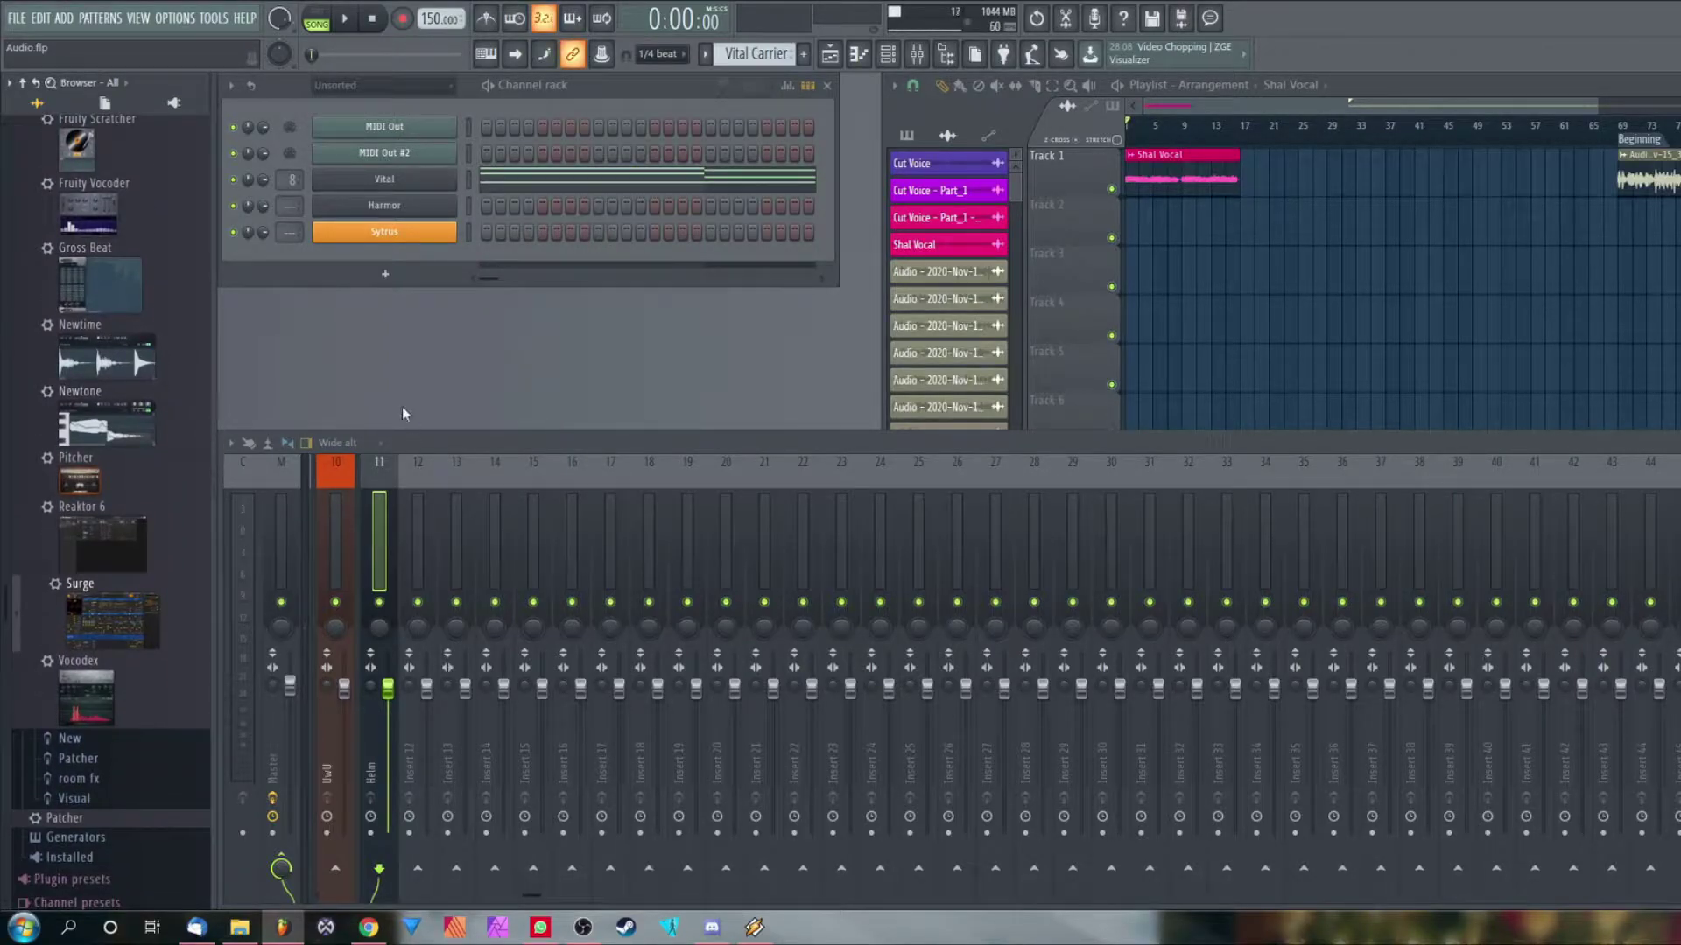
pyautogui.scroll(-2, 127, 617)
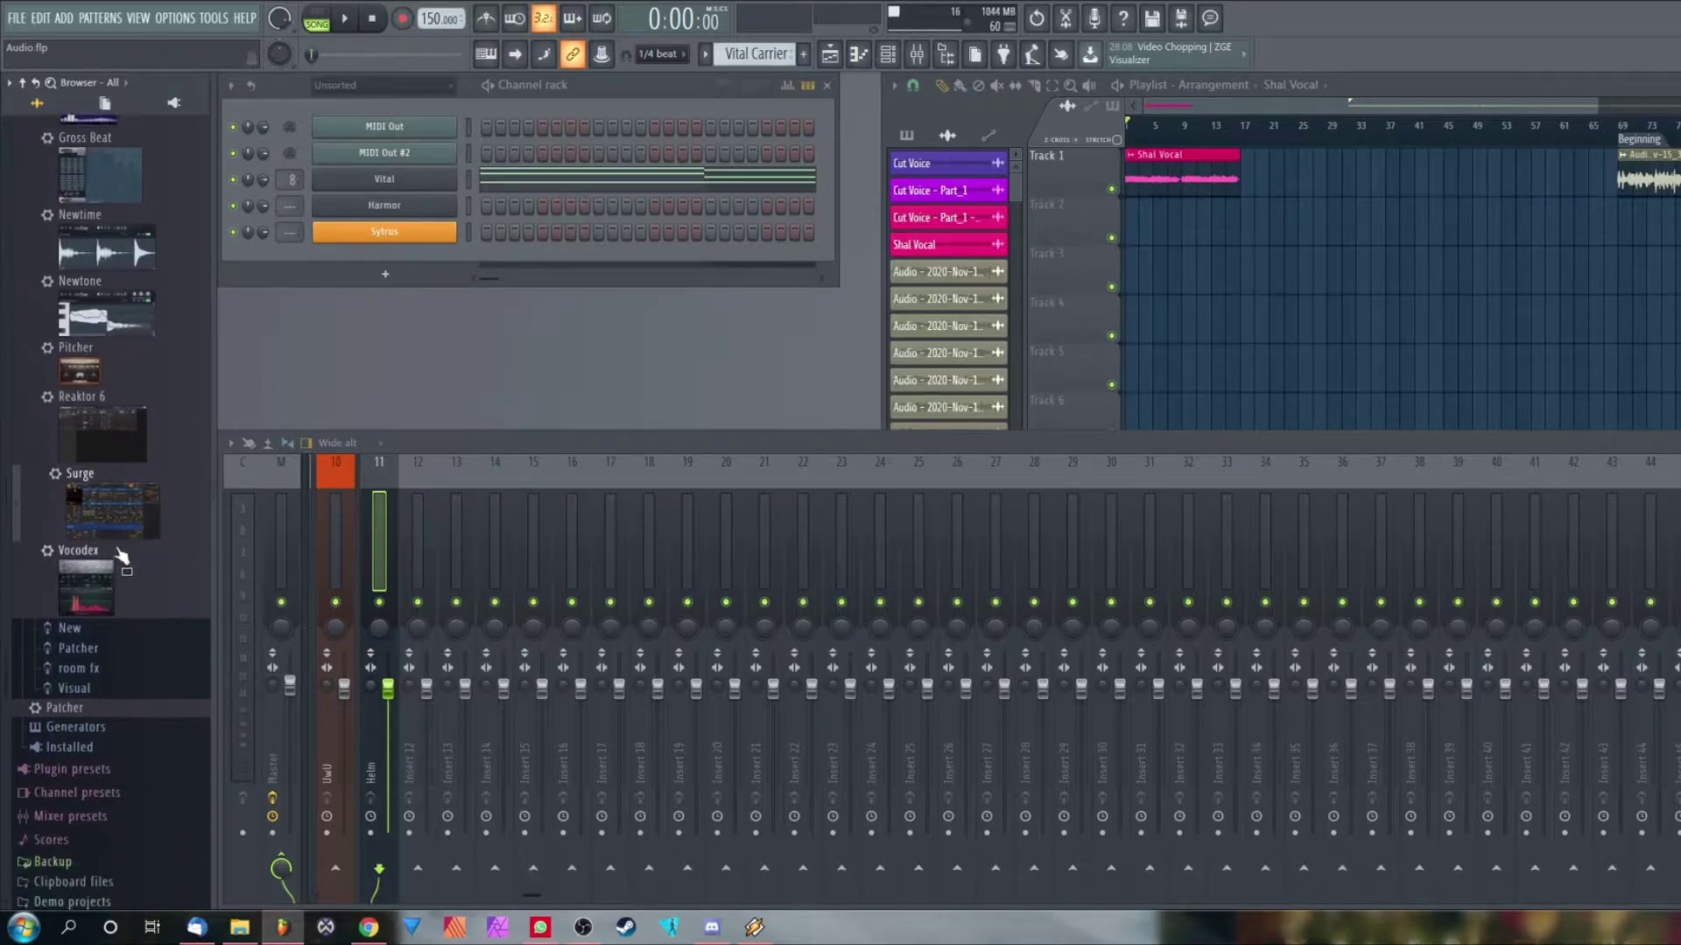
pyautogui.scroll(2, 131, 551)
pyautogui.scroll(-1, 134, 793)
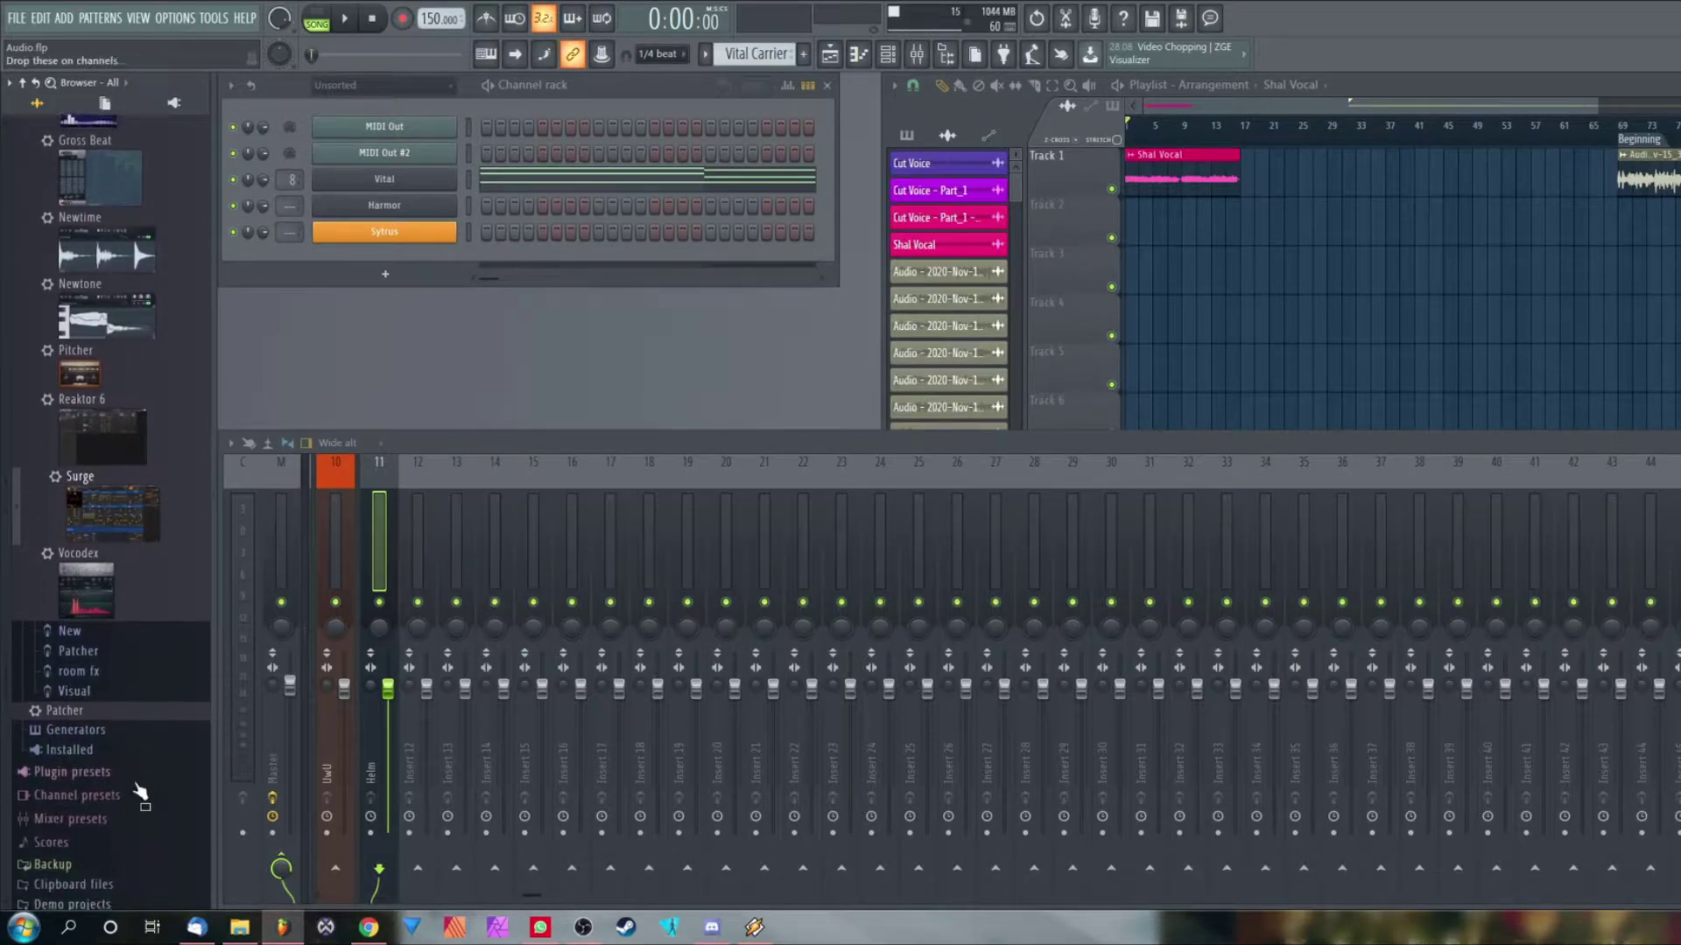
# Compare the synths listed under Generators with the plugins under Effects, looking for Surge in both
pyautogui.click(84, 731)
pyautogui.scroll(-3, 107, 565)
pyautogui.scroll(6, 105, 556)
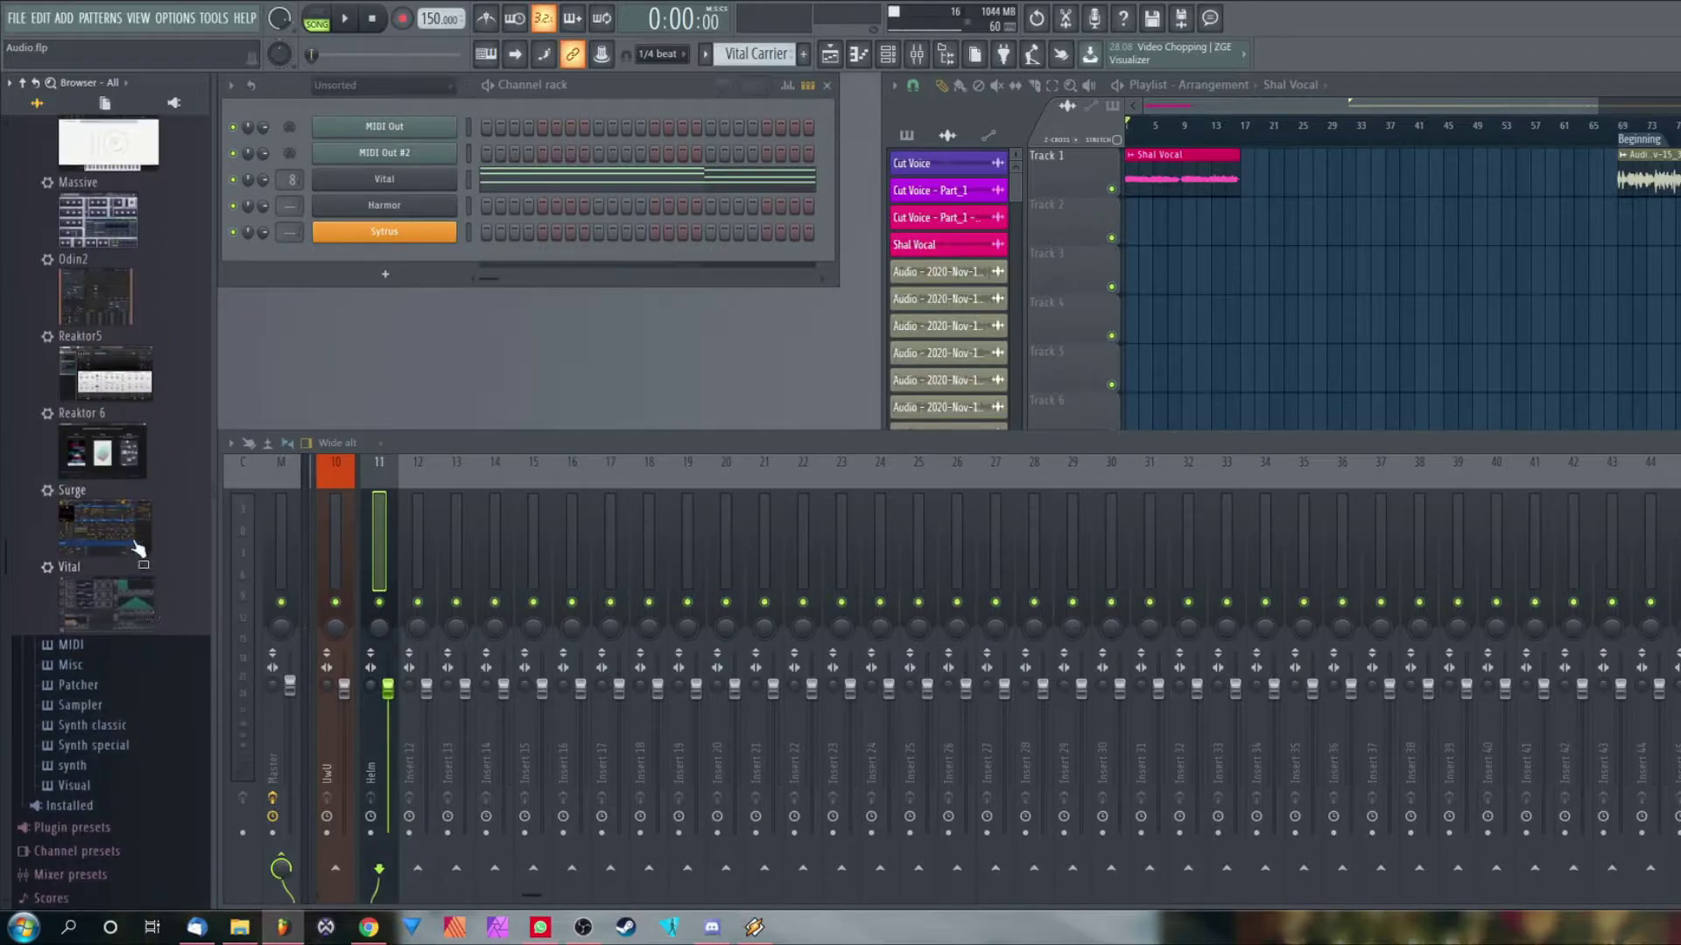
pyautogui.click(64, 194)
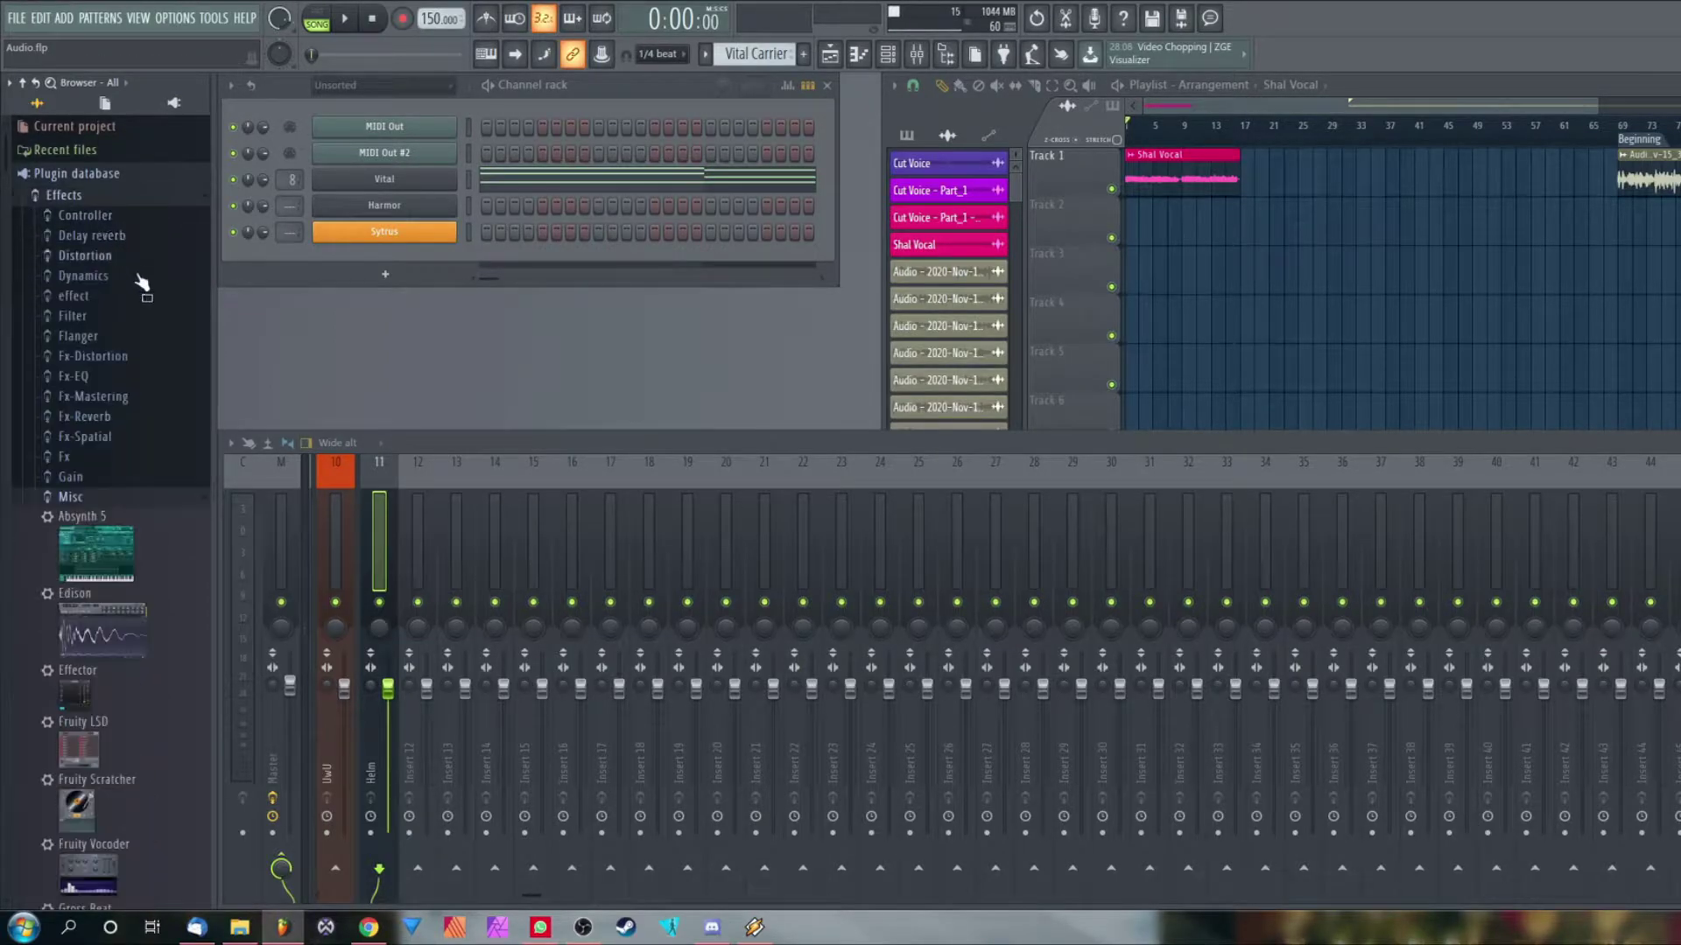
pyautogui.scroll(-6, 147, 530)
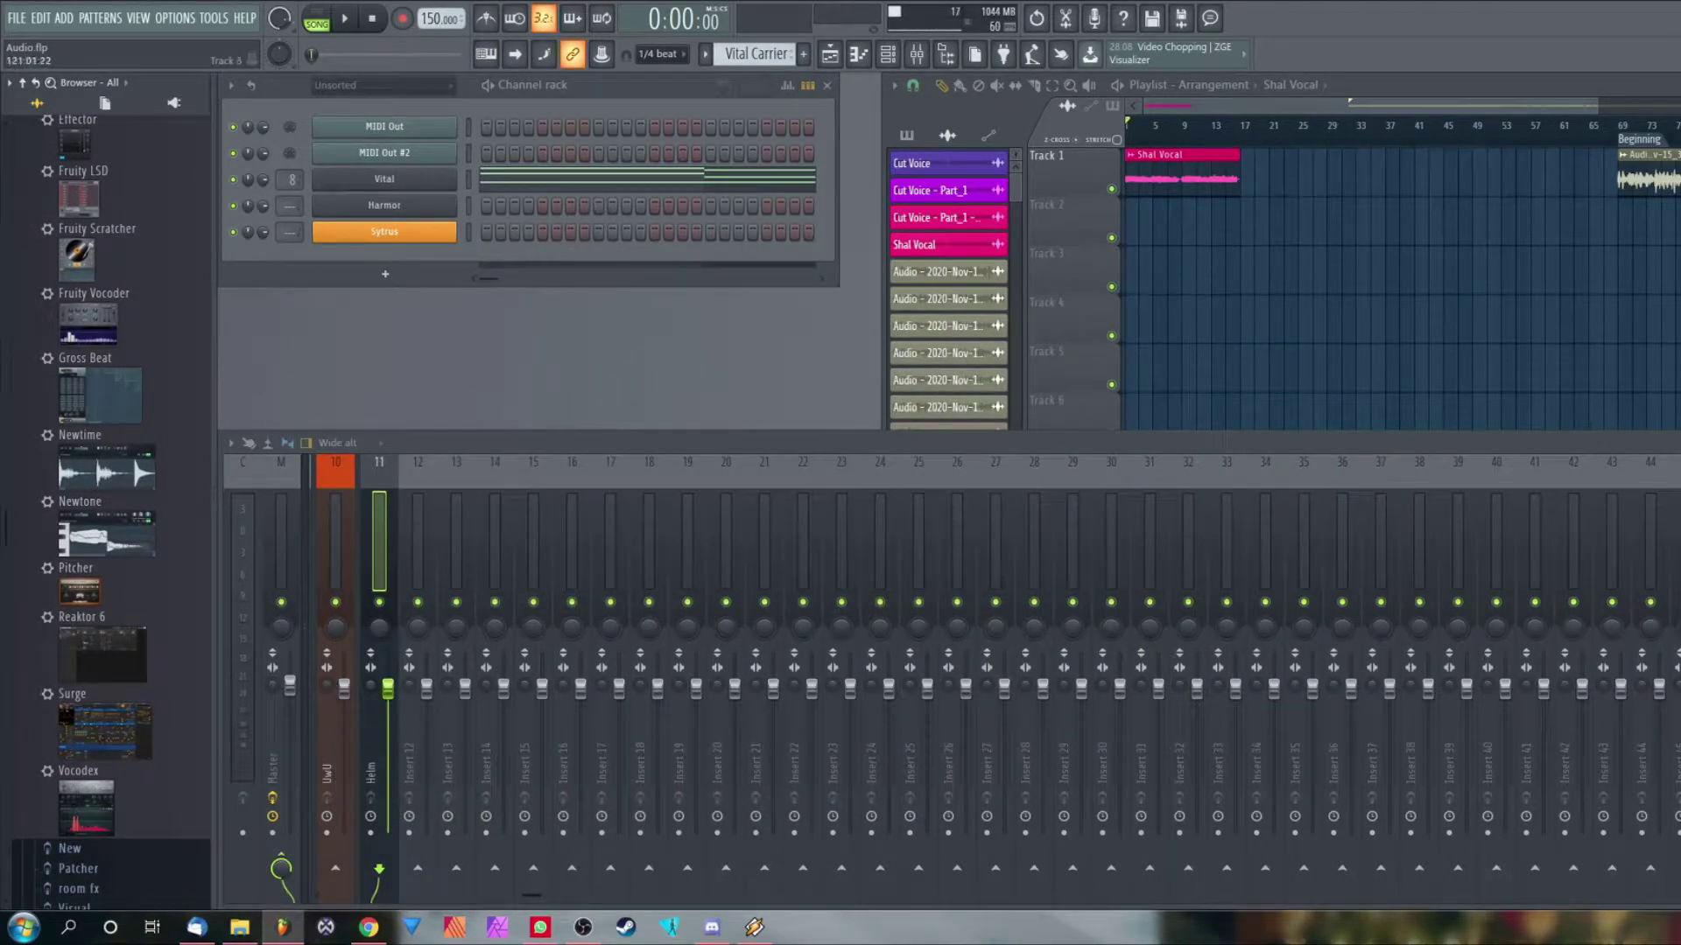
pyautogui.click(119, 717)
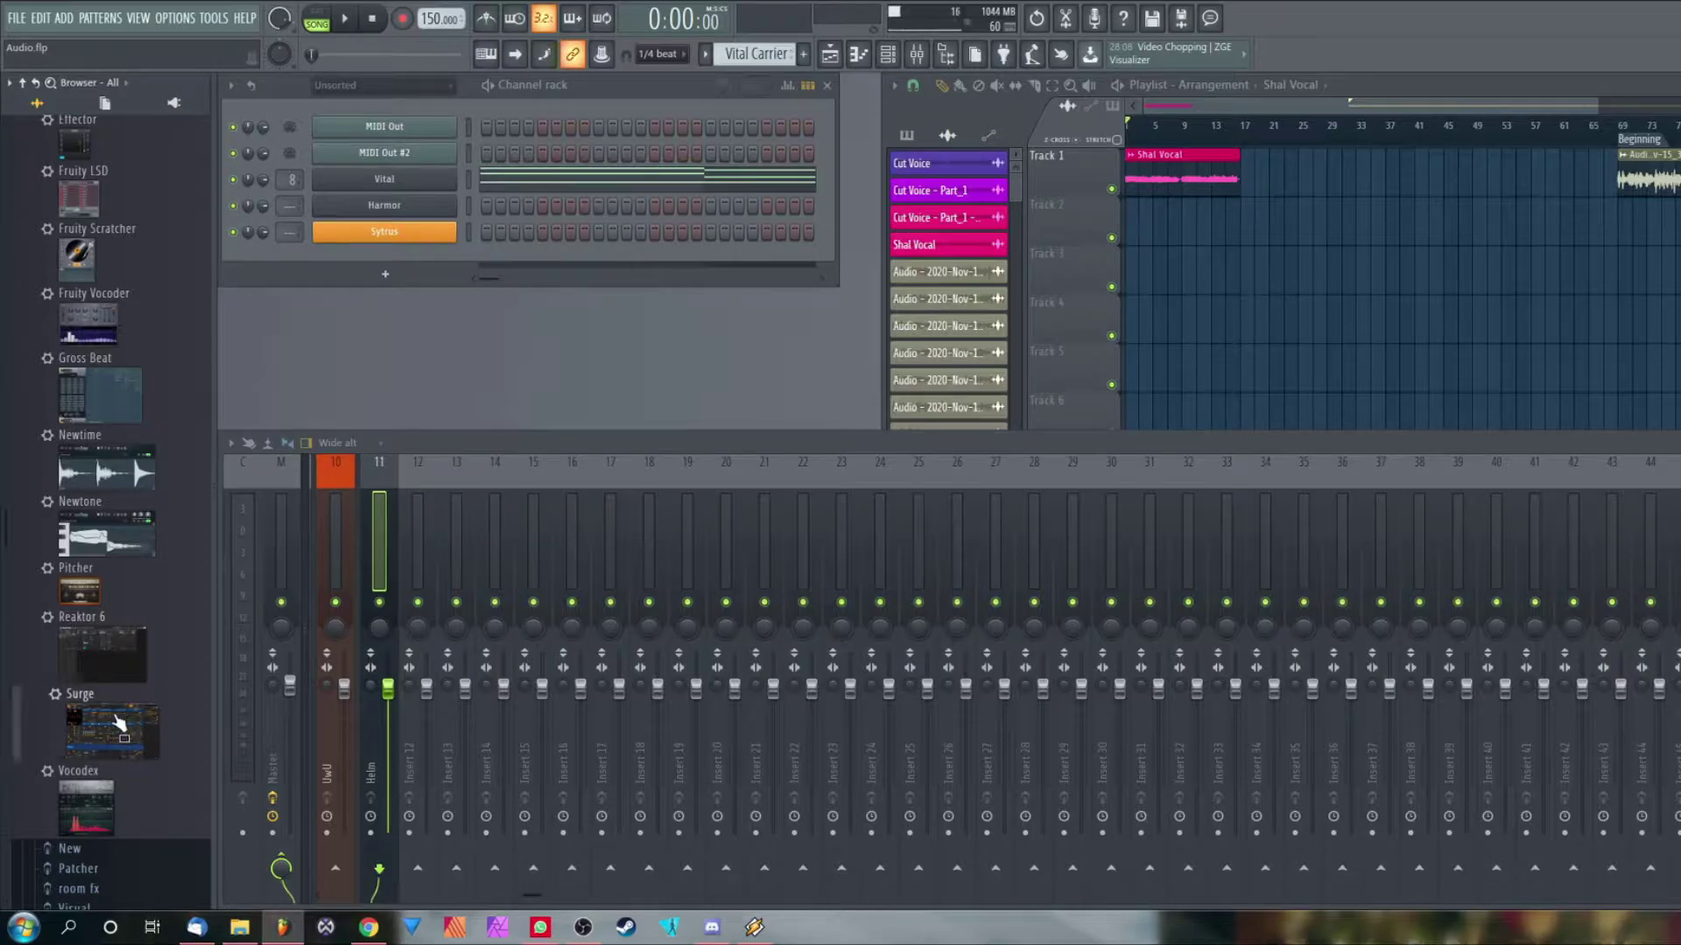
pyautogui.scroll(10, 66, 455)
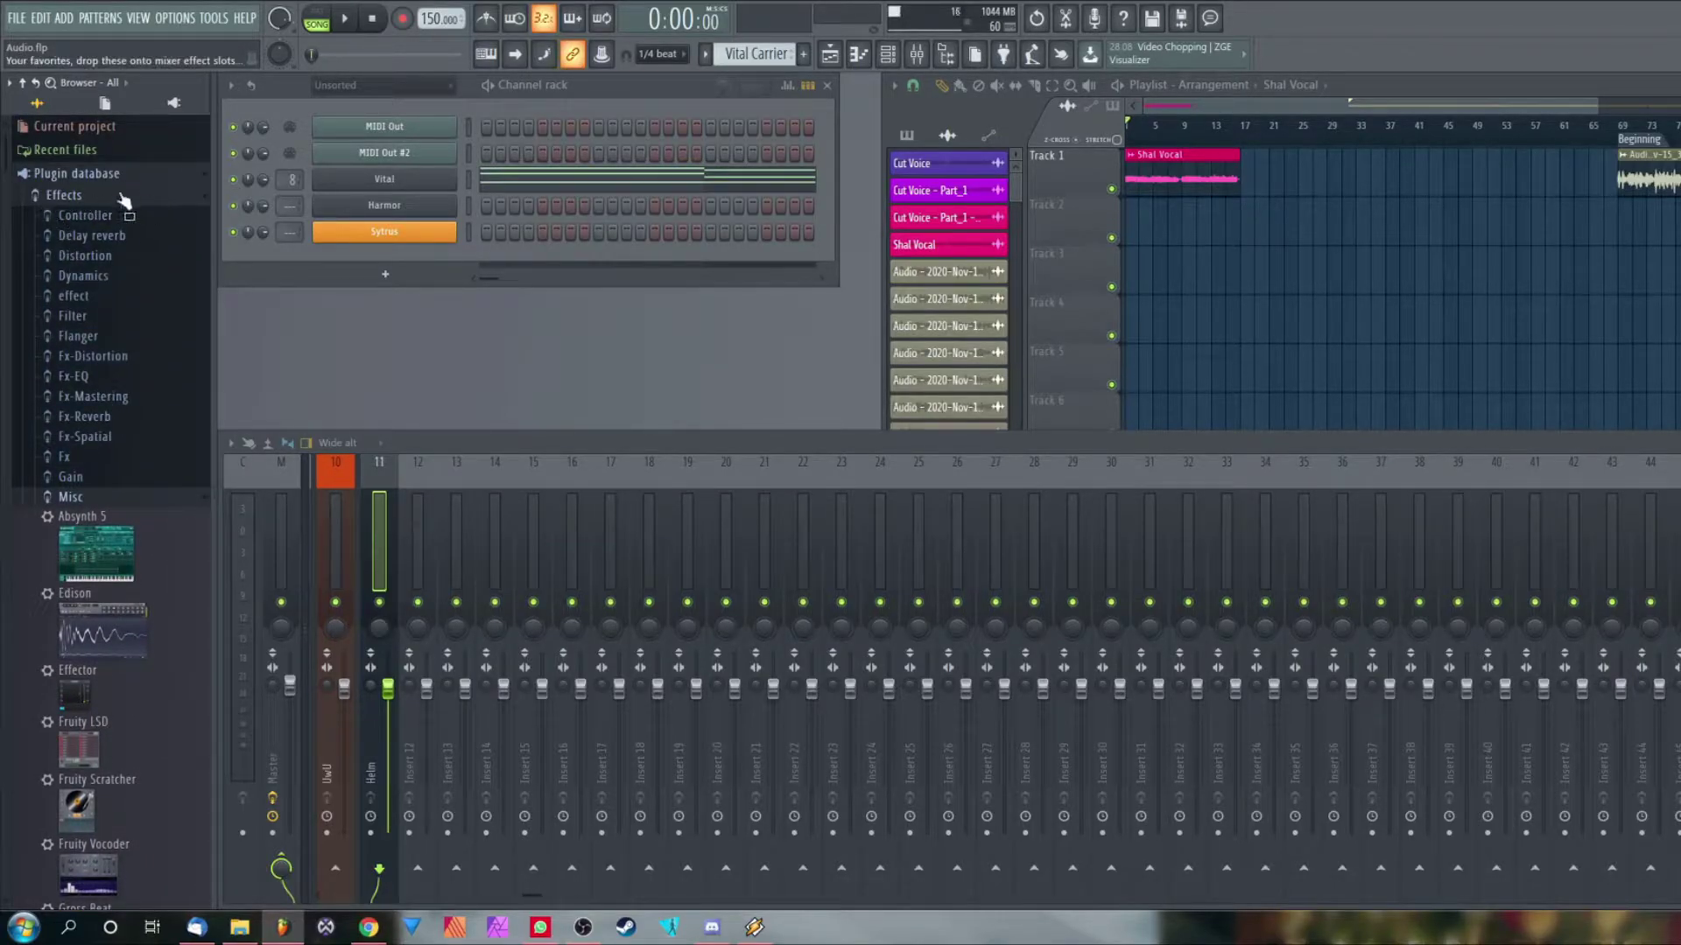
pyautogui.scroll(-8, 157, 420)
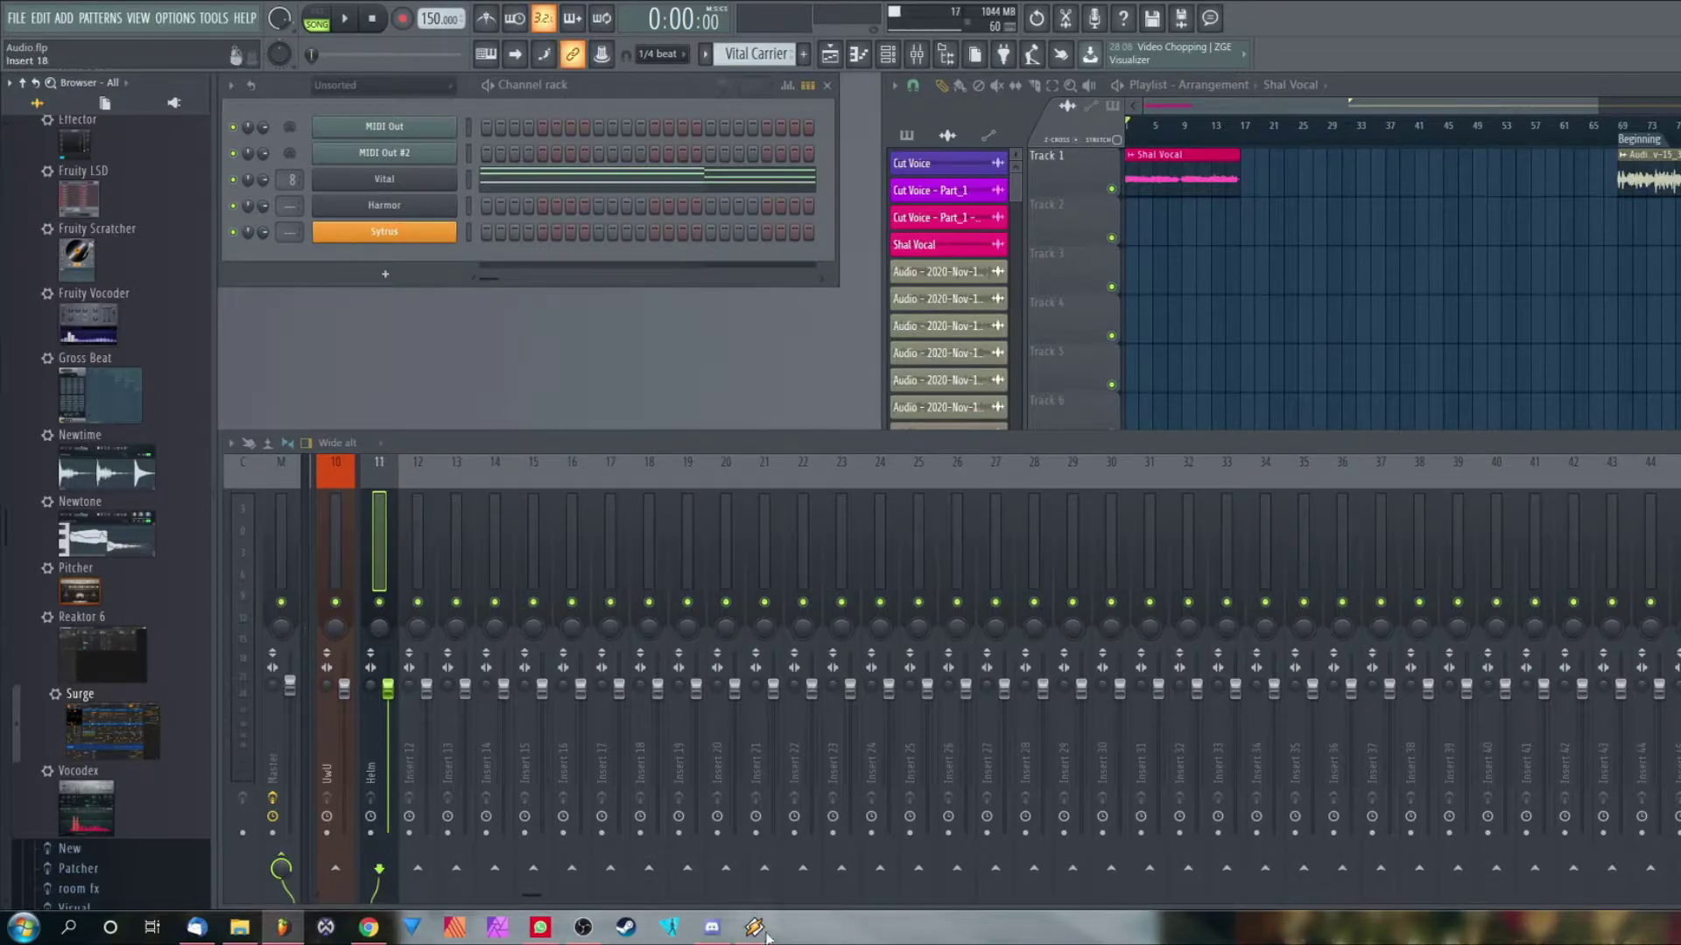
# Play the Shal Vocal clip from the start of the song and stop playback
pyautogui.press('space')
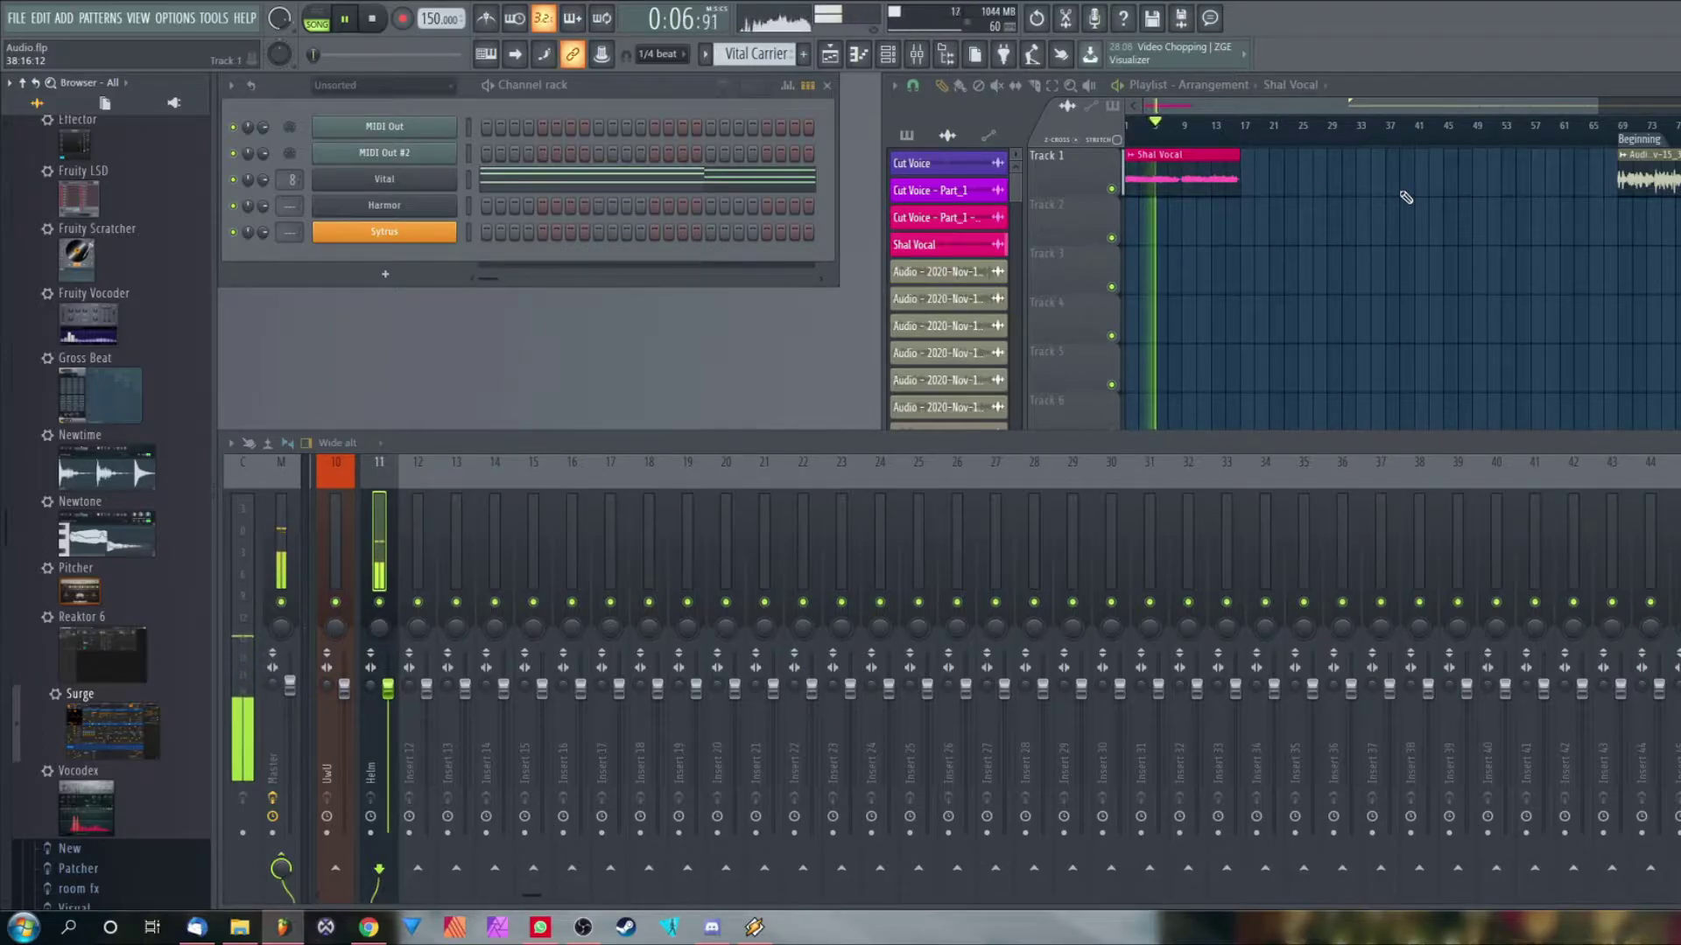
pyautogui.press('space')
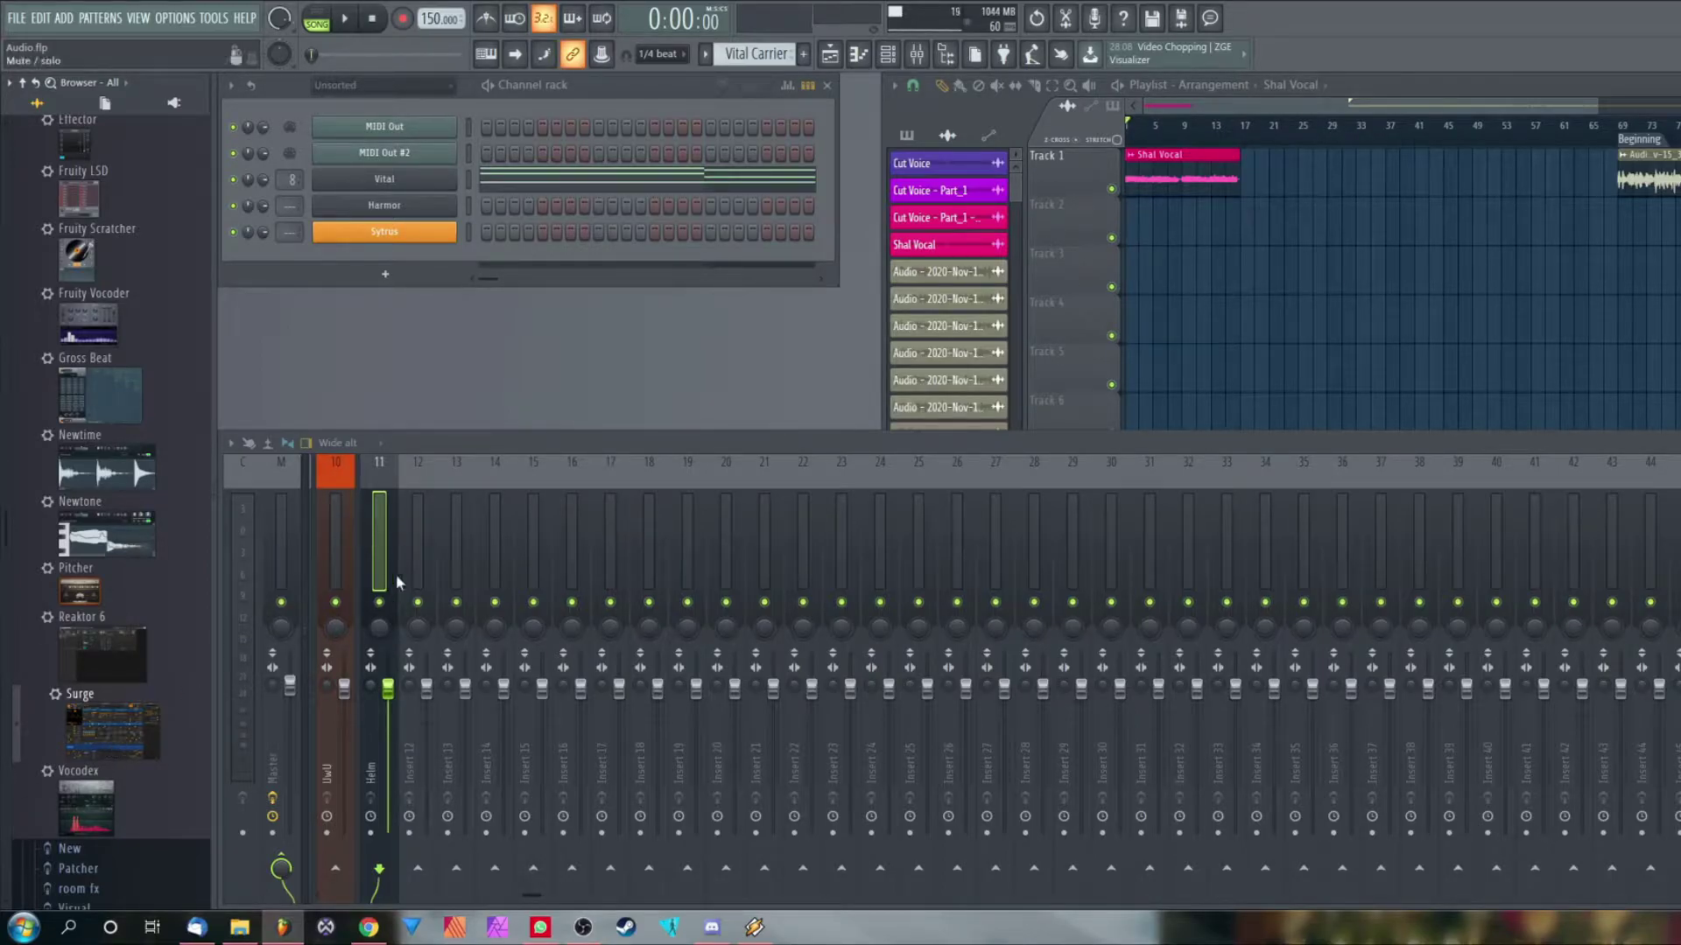
# Rename mixer insert 11 to "Vocoder"
pyautogui.click(408, 543)
pyautogui.rightClick(408, 525)
pyautogui.click(376, 517)
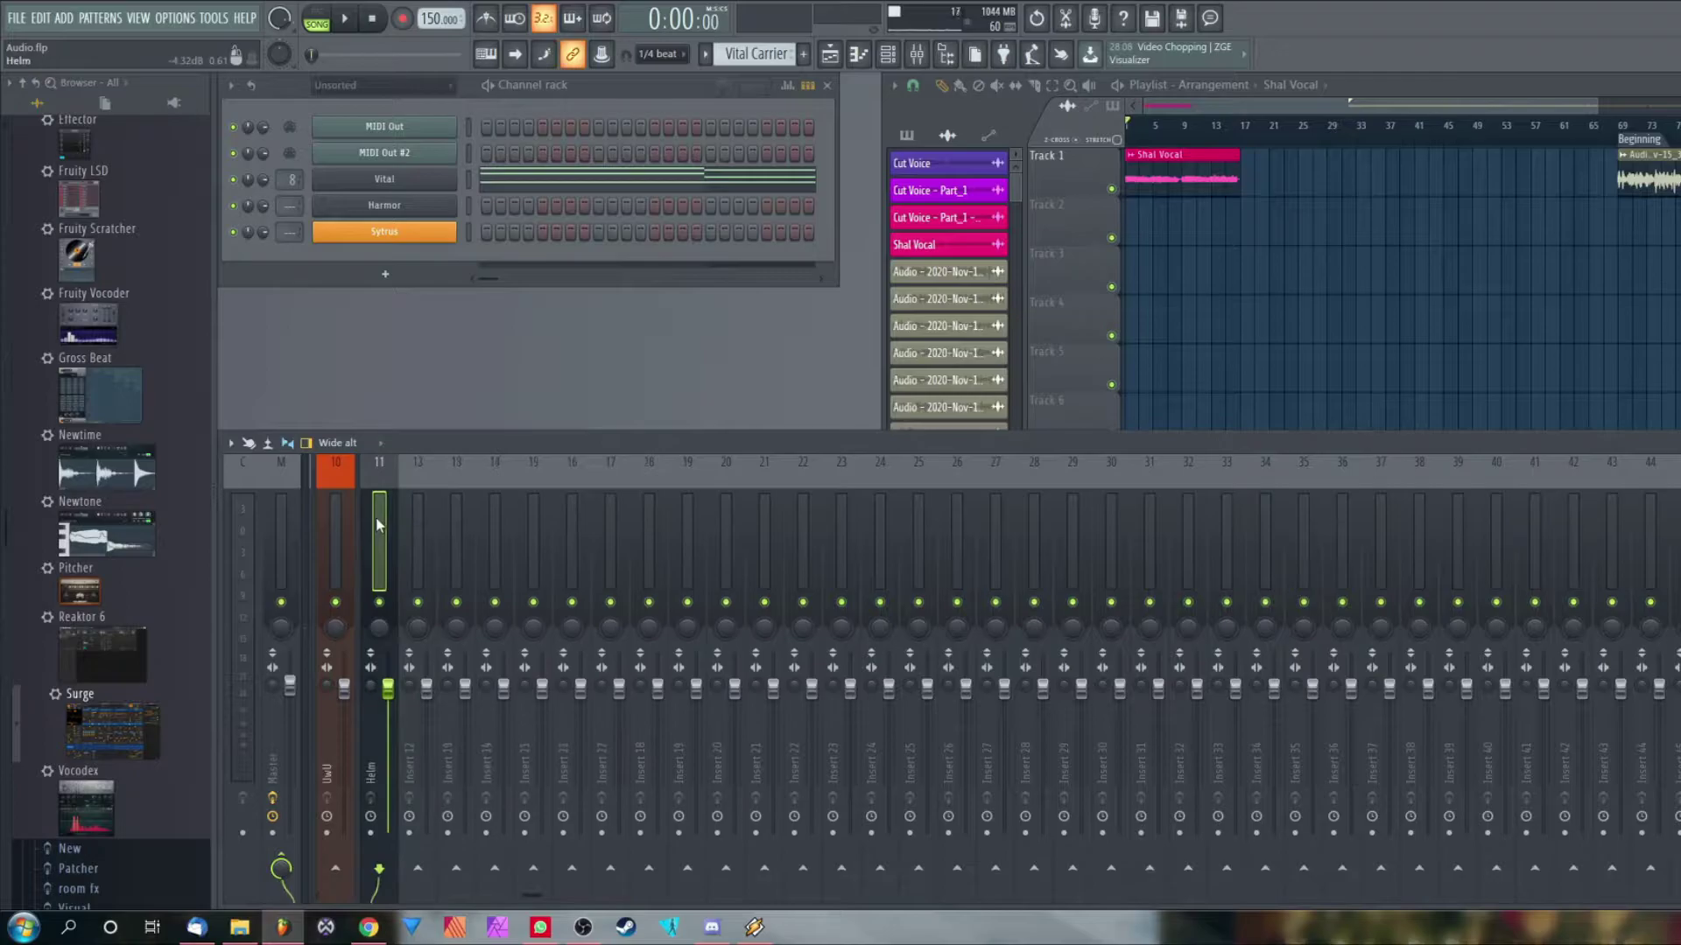
pyautogui.rightClick(375, 519)
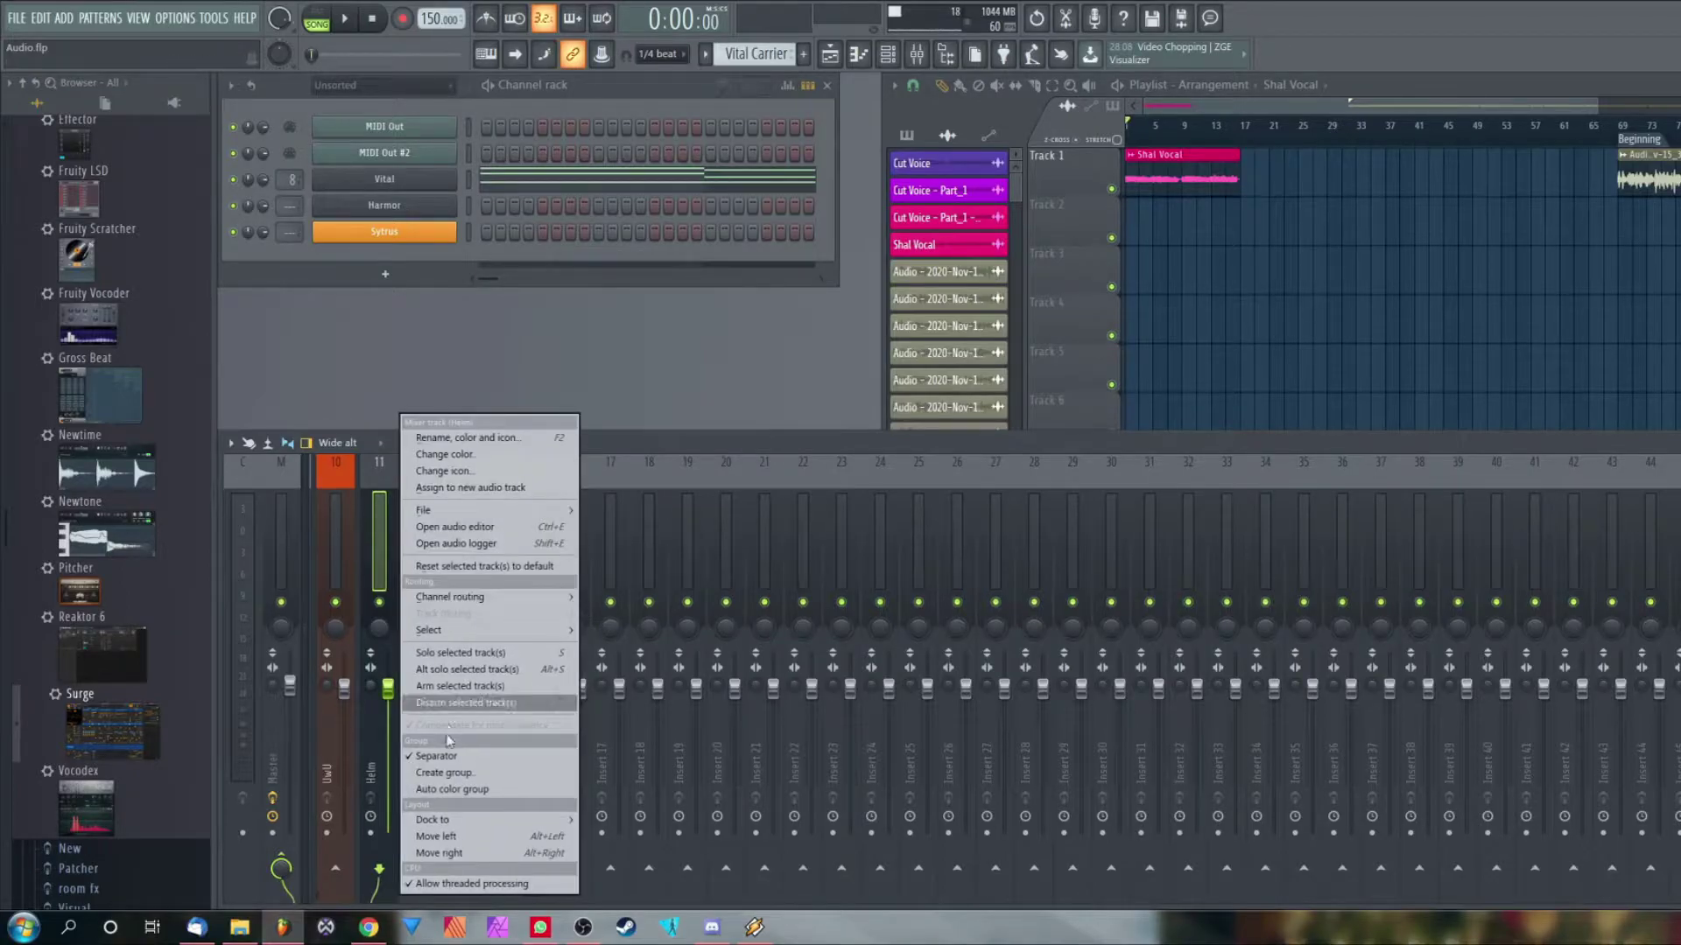
pyautogui.click(491, 438)
pyautogui.write('V')
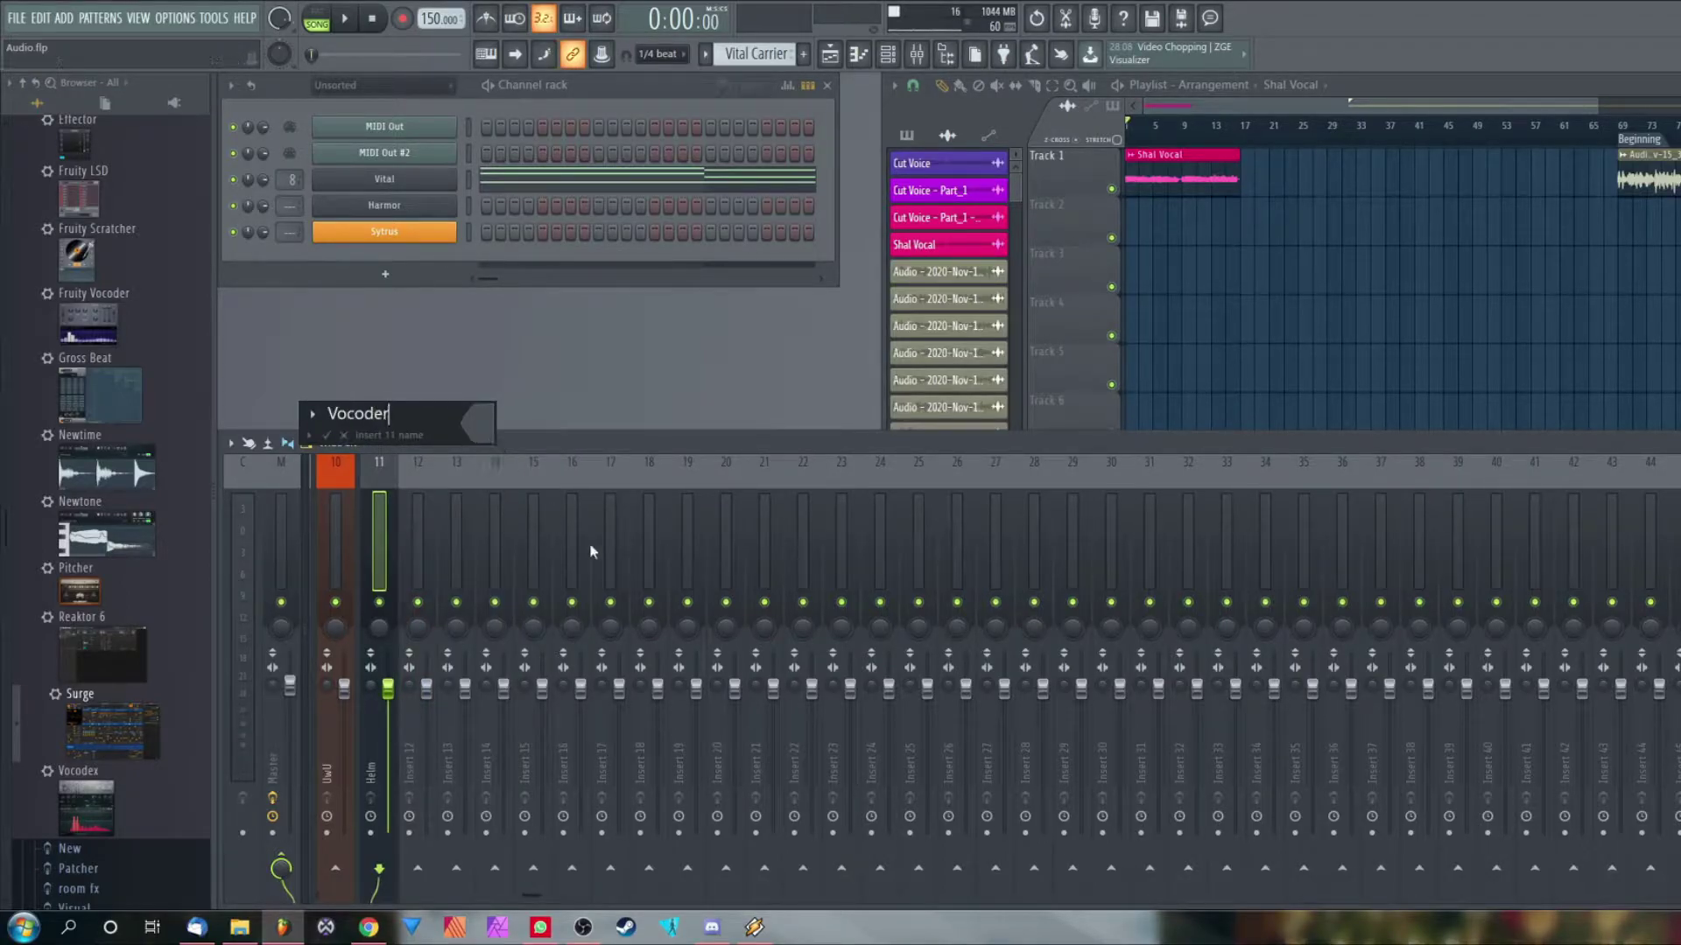
pyautogui.write('ocoder')
# Rename mixer insert 12 to "Modulator"
pyautogui.click(404, 502)
pyautogui.rightClick(404, 502)
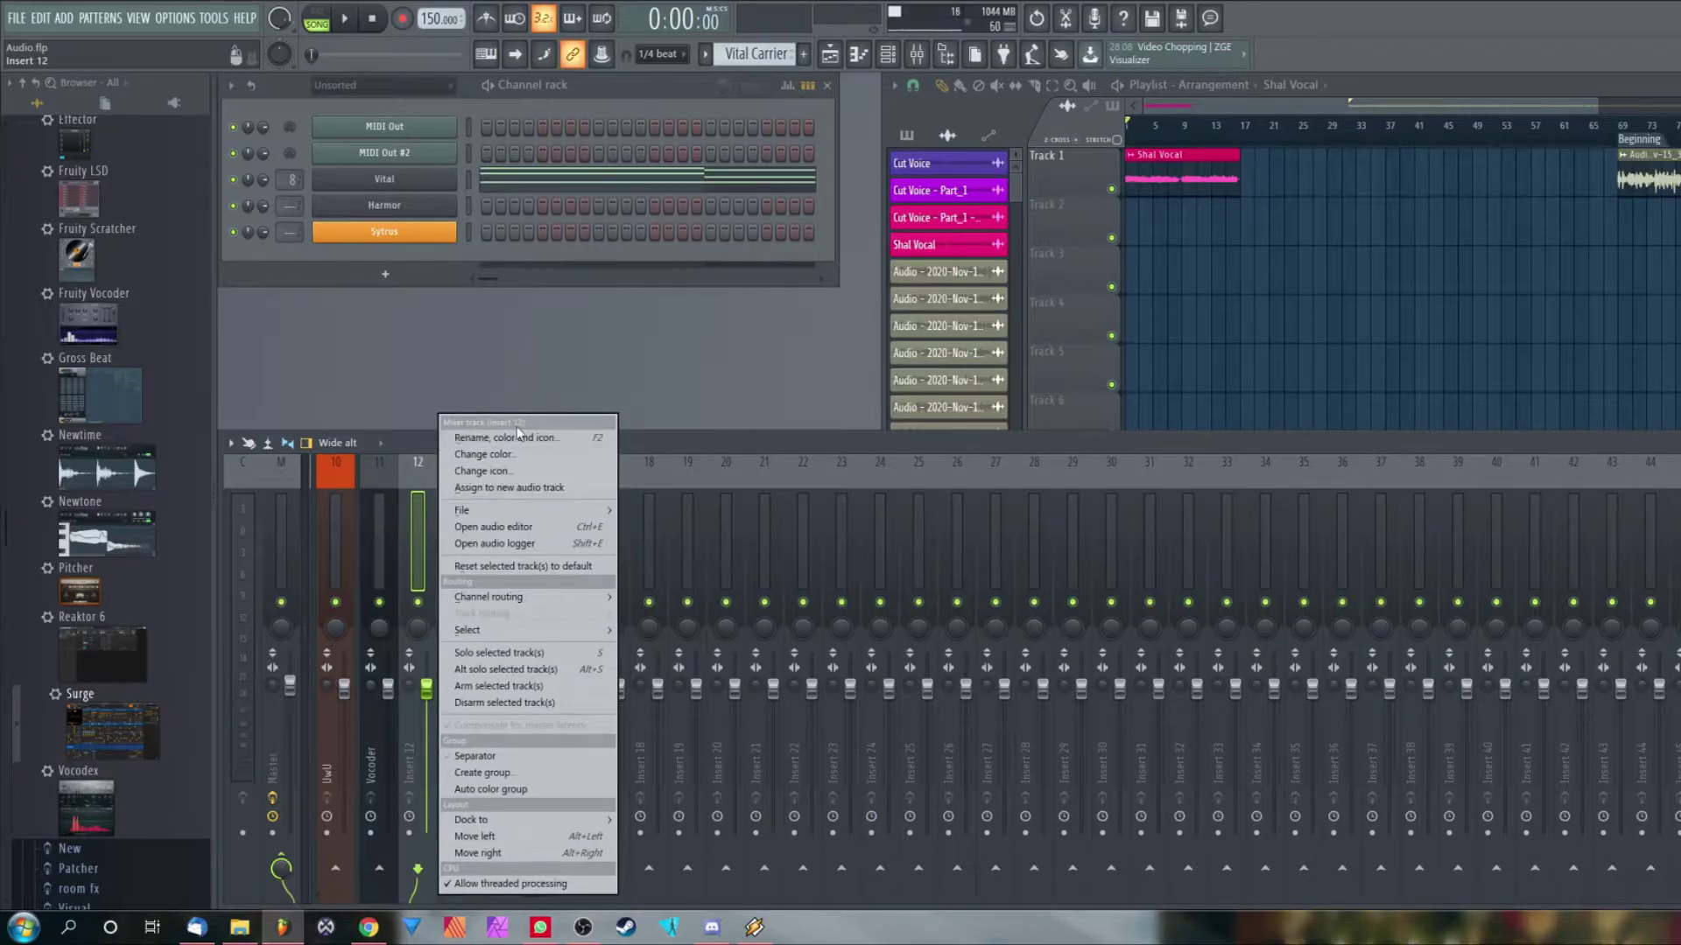
pyautogui.click(517, 436)
pyautogui.write('Modula')
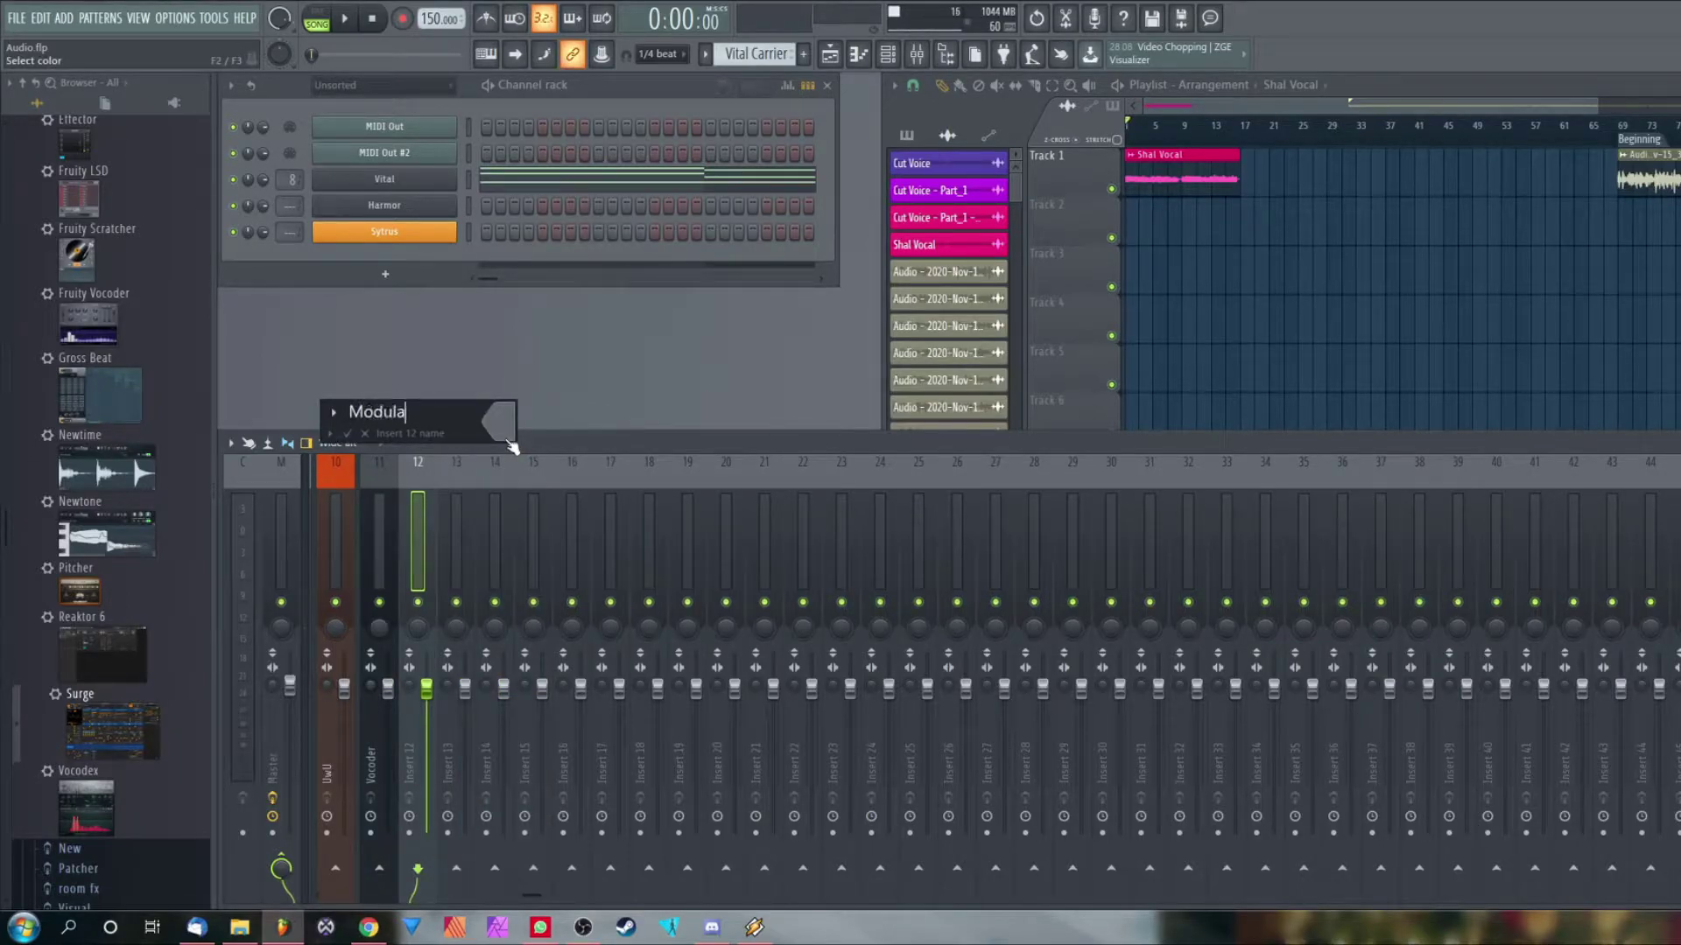
pyautogui.write('tor')
pyautogui.press('Return')
pyautogui.click(422, 129)
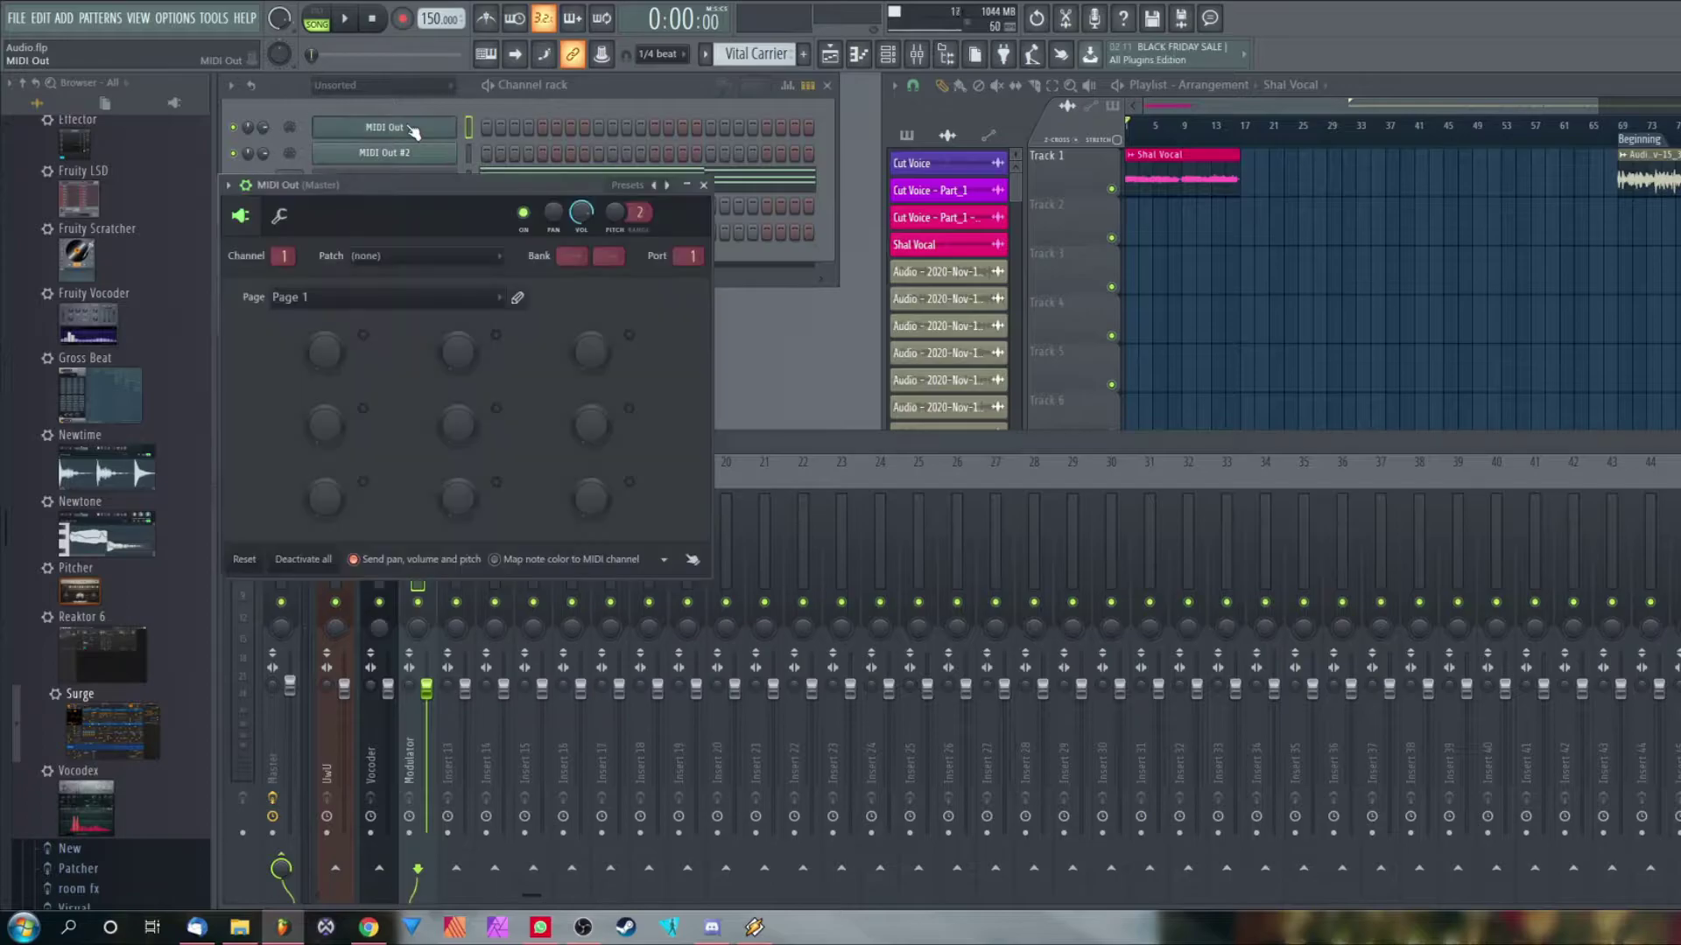
pyautogui.moveTo(536, 183); pyautogui.dragTo(1006, 166)
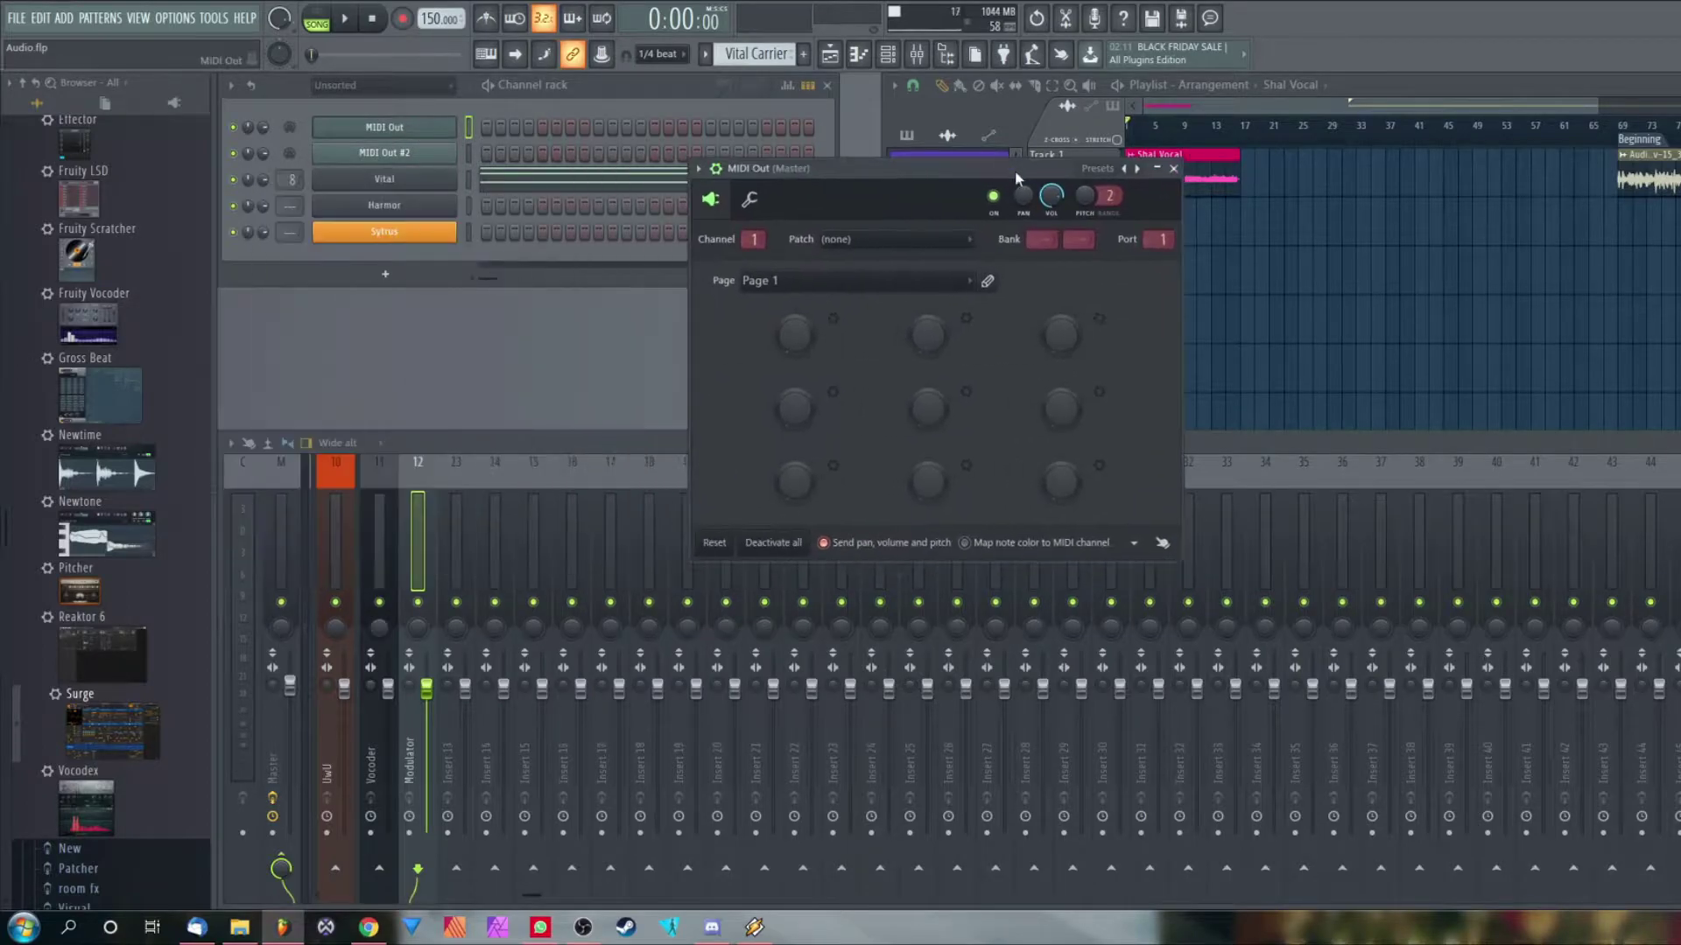
pyautogui.click(1174, 169)
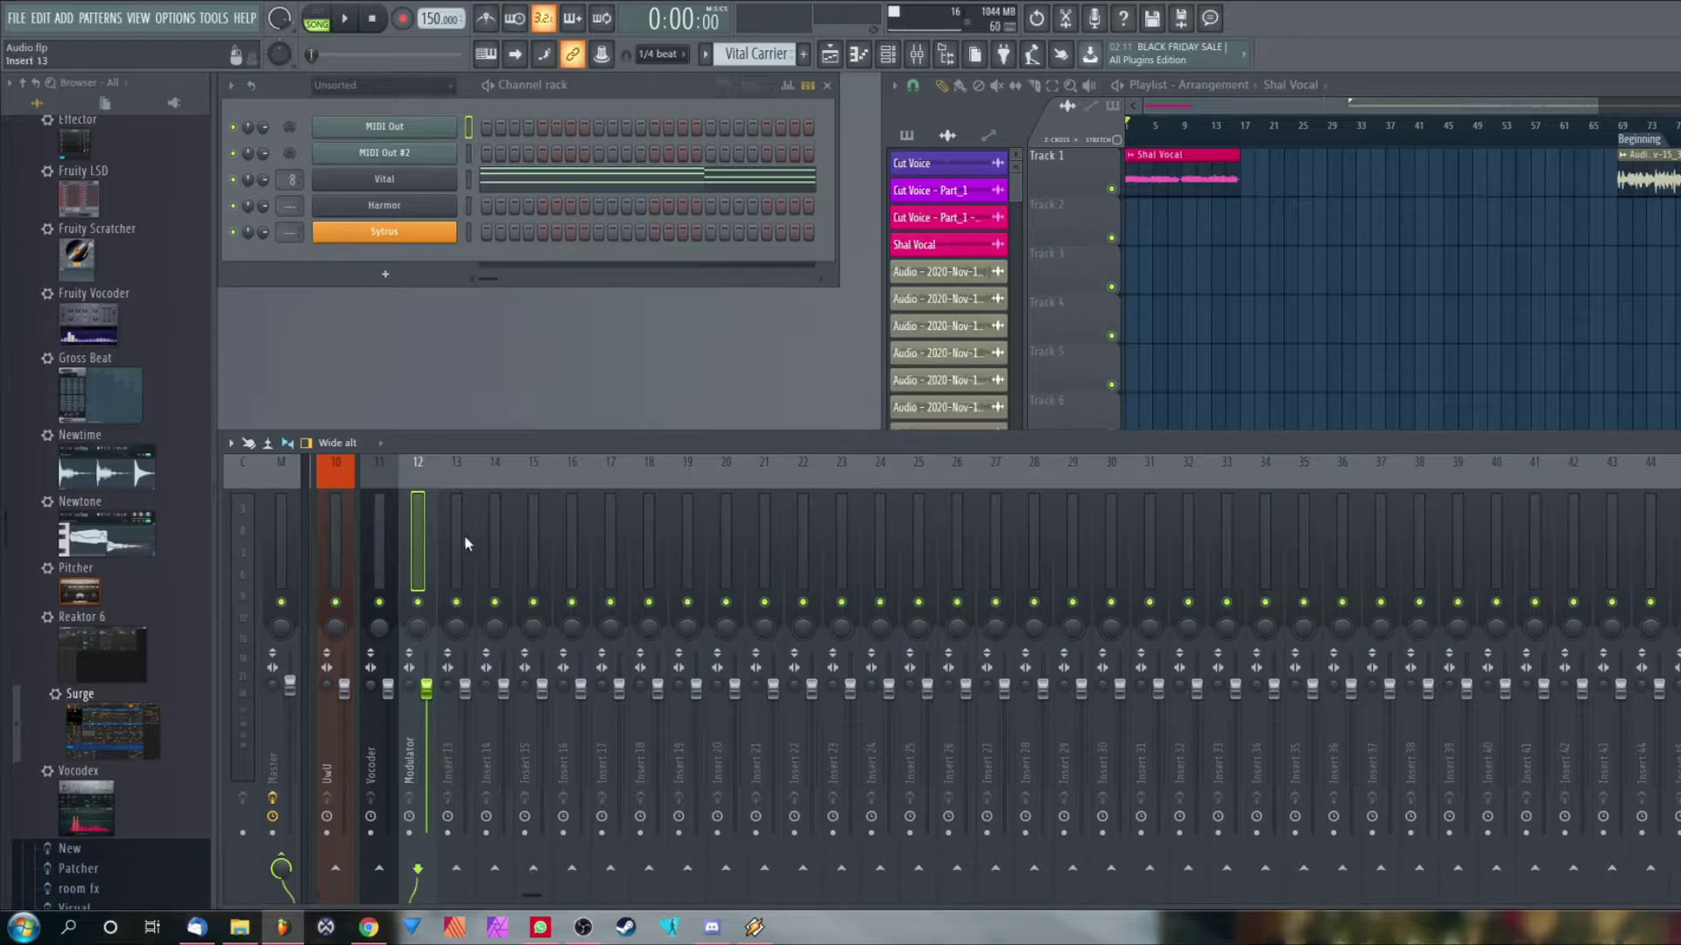
# Route the Shal Vocal audio clip's channel to mixer track 12, Modulator
pyautogui.click(1188, 188)
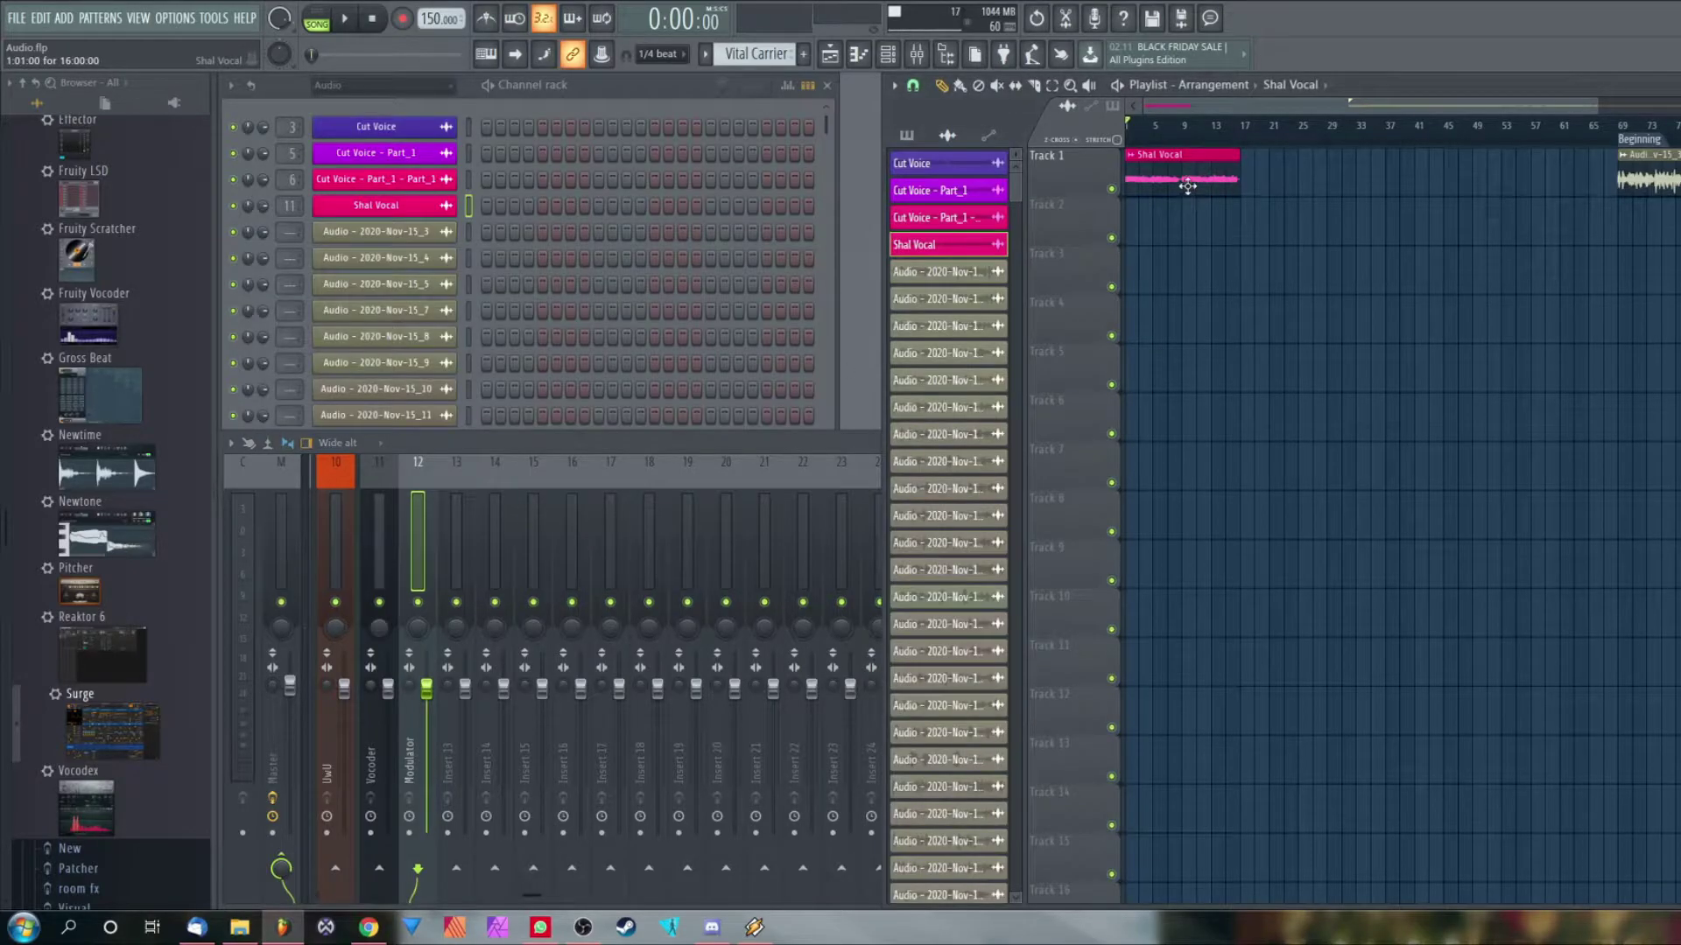
pyautogui.click(394, 212)
pyautogui.scroll(1, 734, 204)
pyautogui.click(748, 176)
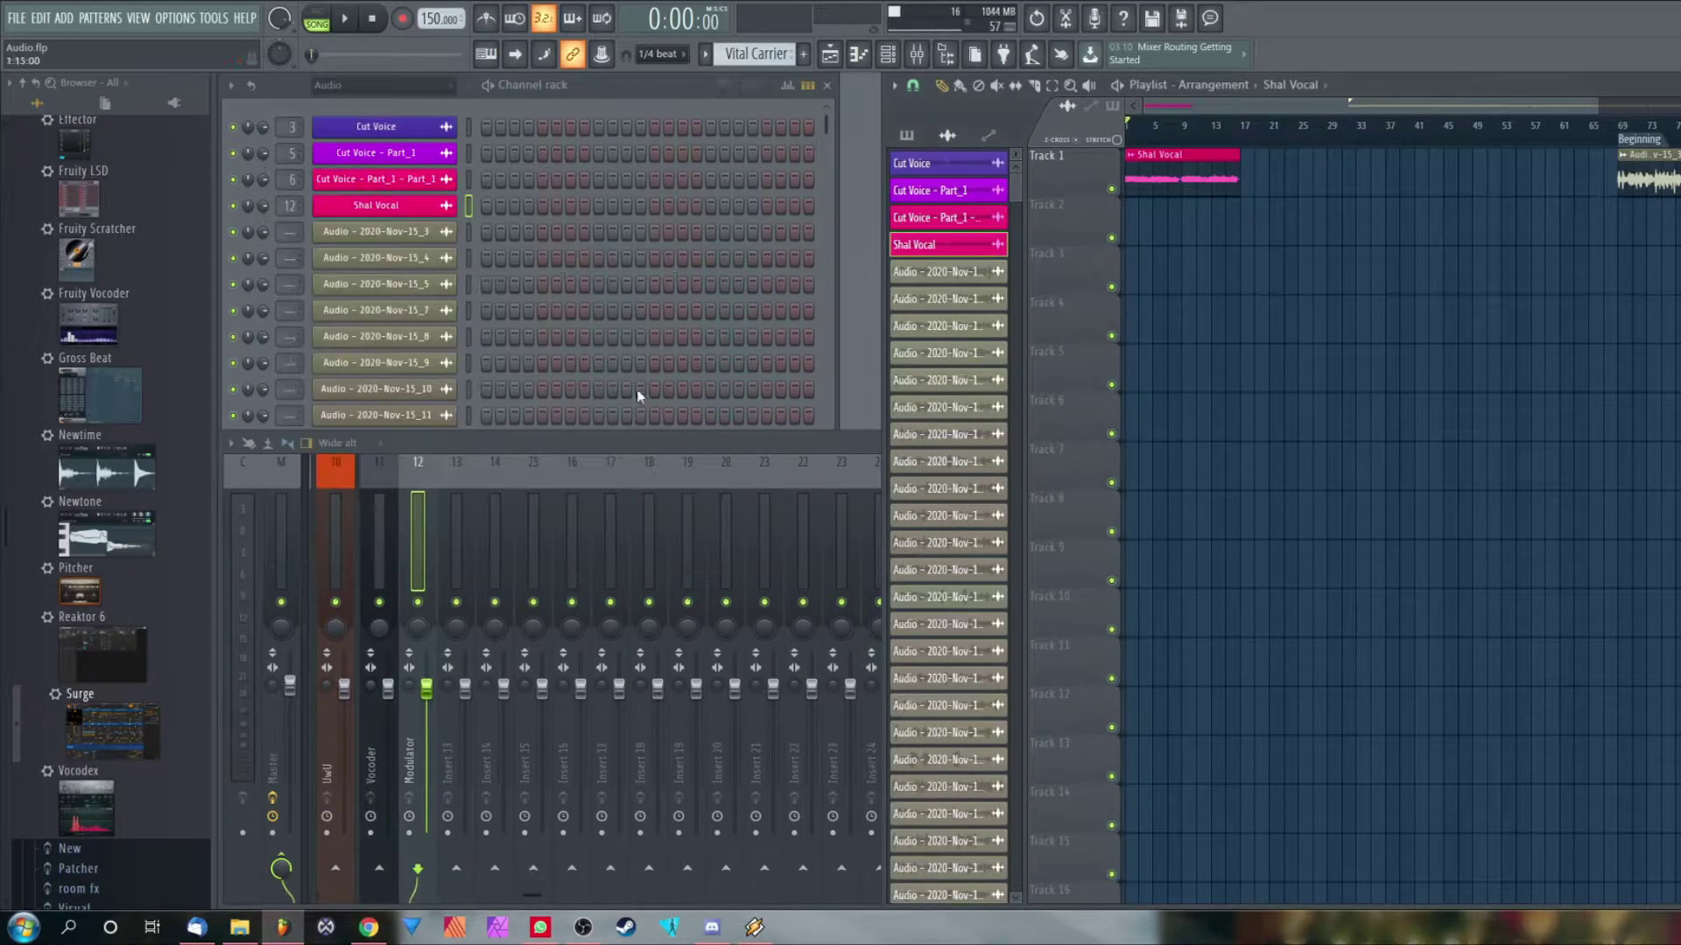
# Sidechain the Modulator mixer track to the Vocoder track only
pyautogui.click(415, 532)
pyautogui.rightClick(377, 869)
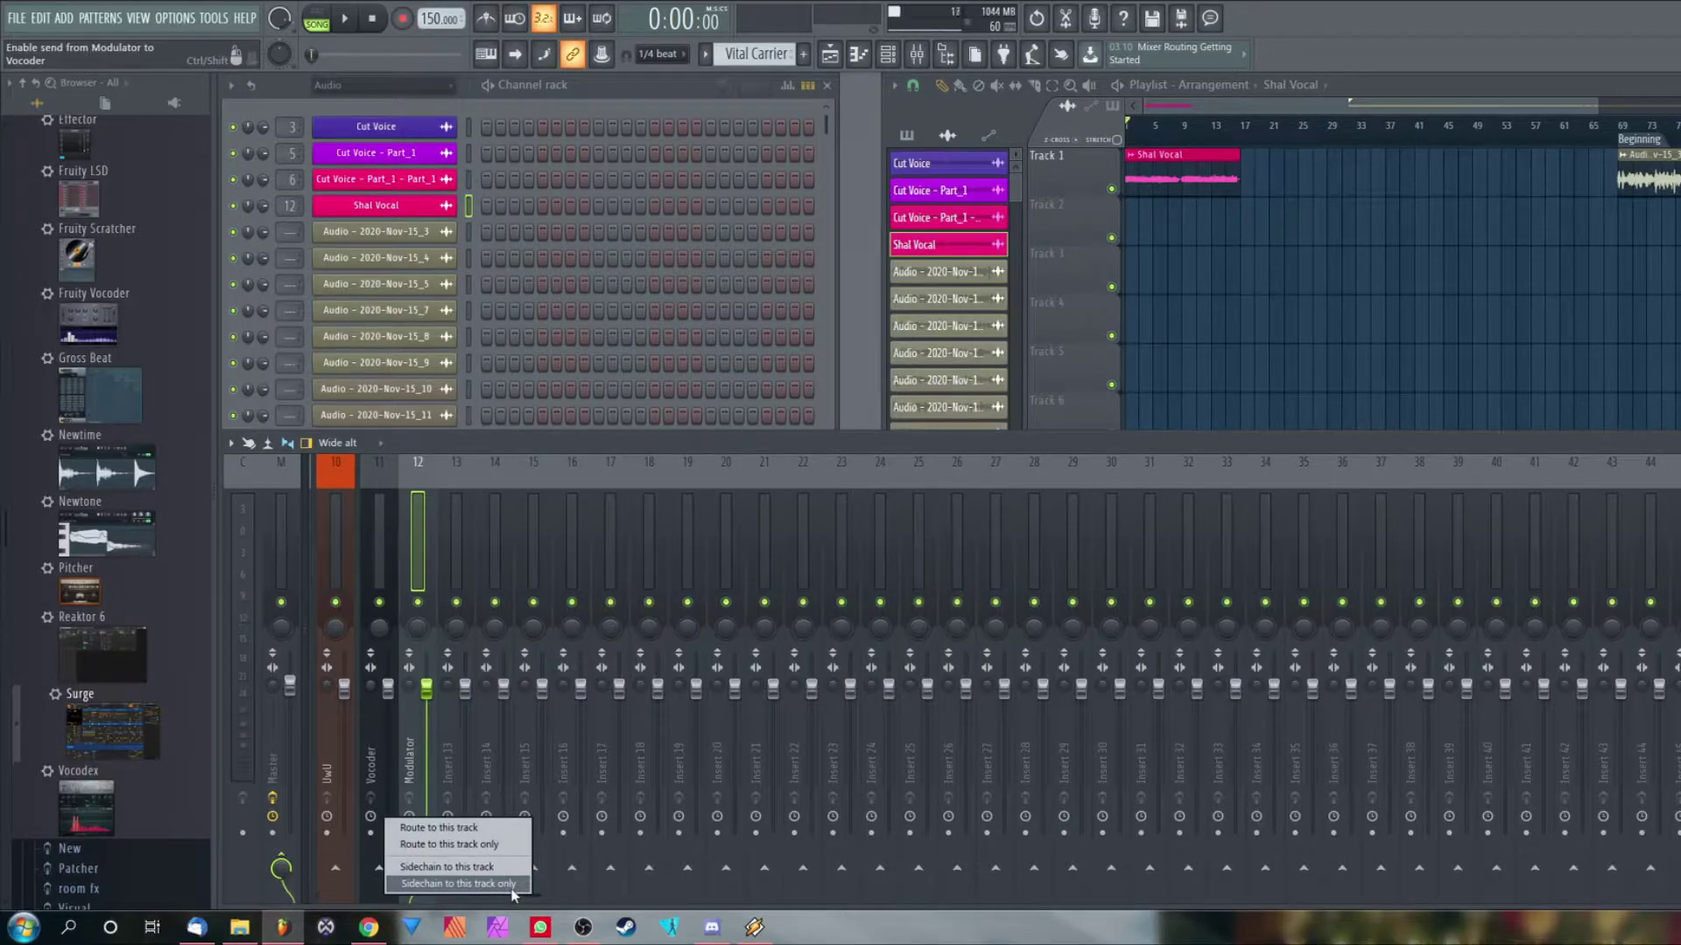
pyautogui.click(512, 884)
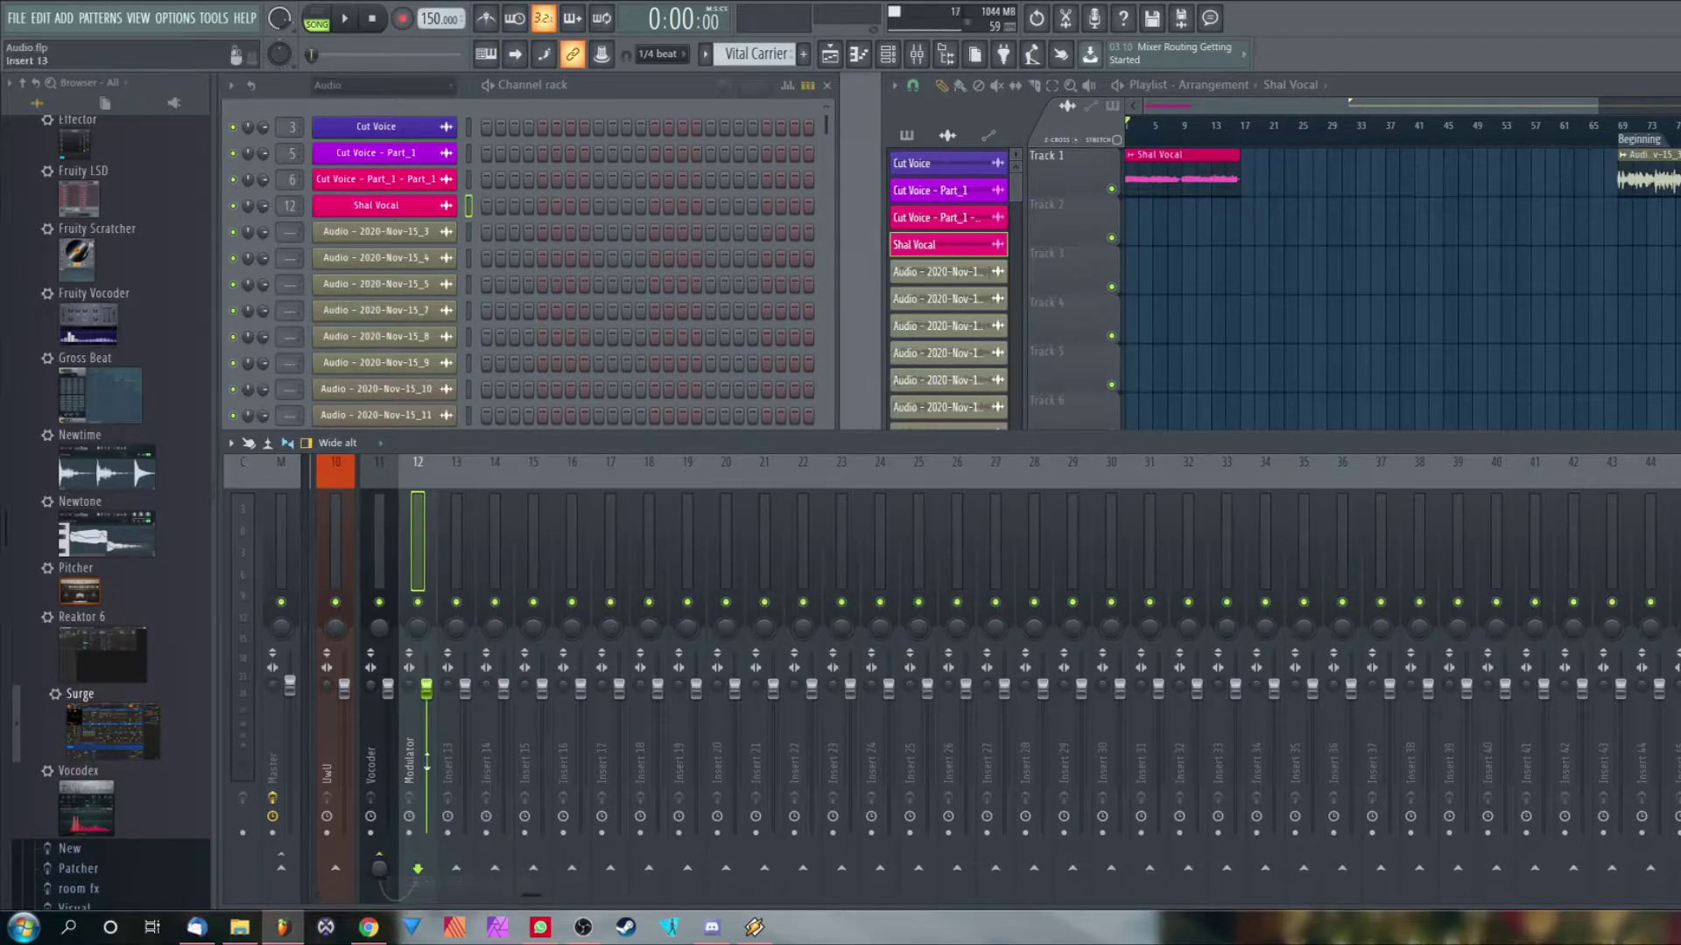
# Add a separator before mixer insert 13 and colour the Modulator track magenta
pyautogui.rightClick(446, 513)
pyautogui.click(560, 776)
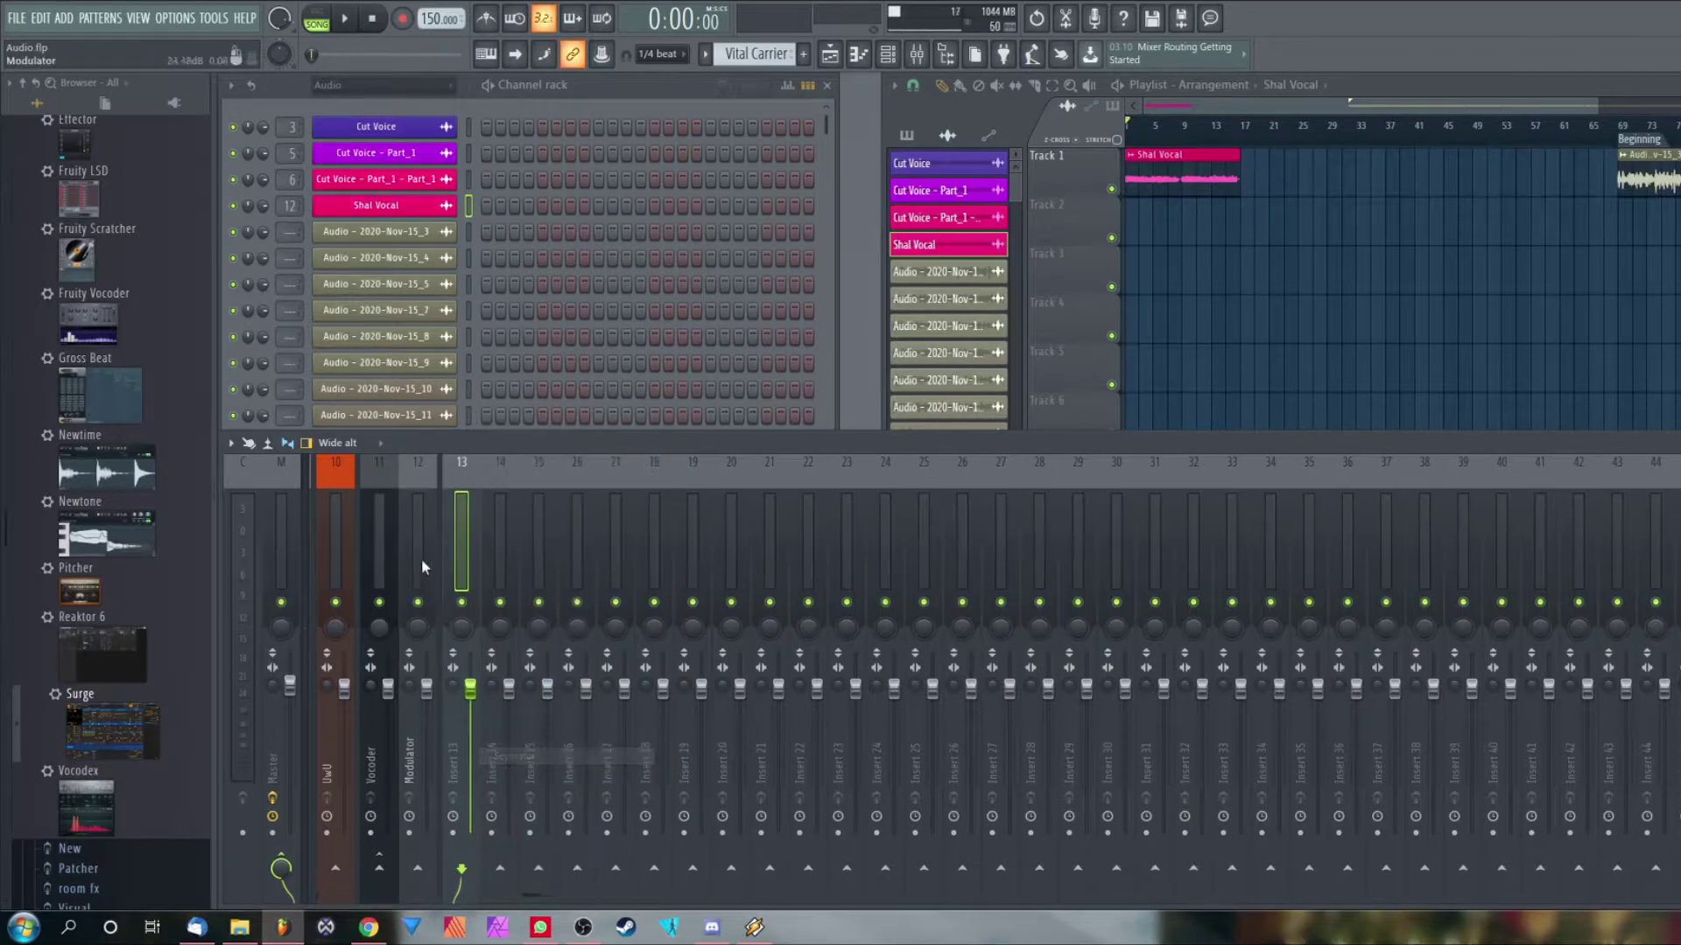
pyautogui.click(368, 518)
pyautogui.rightClick(408, 515)
pyautogui.click(548, 456)
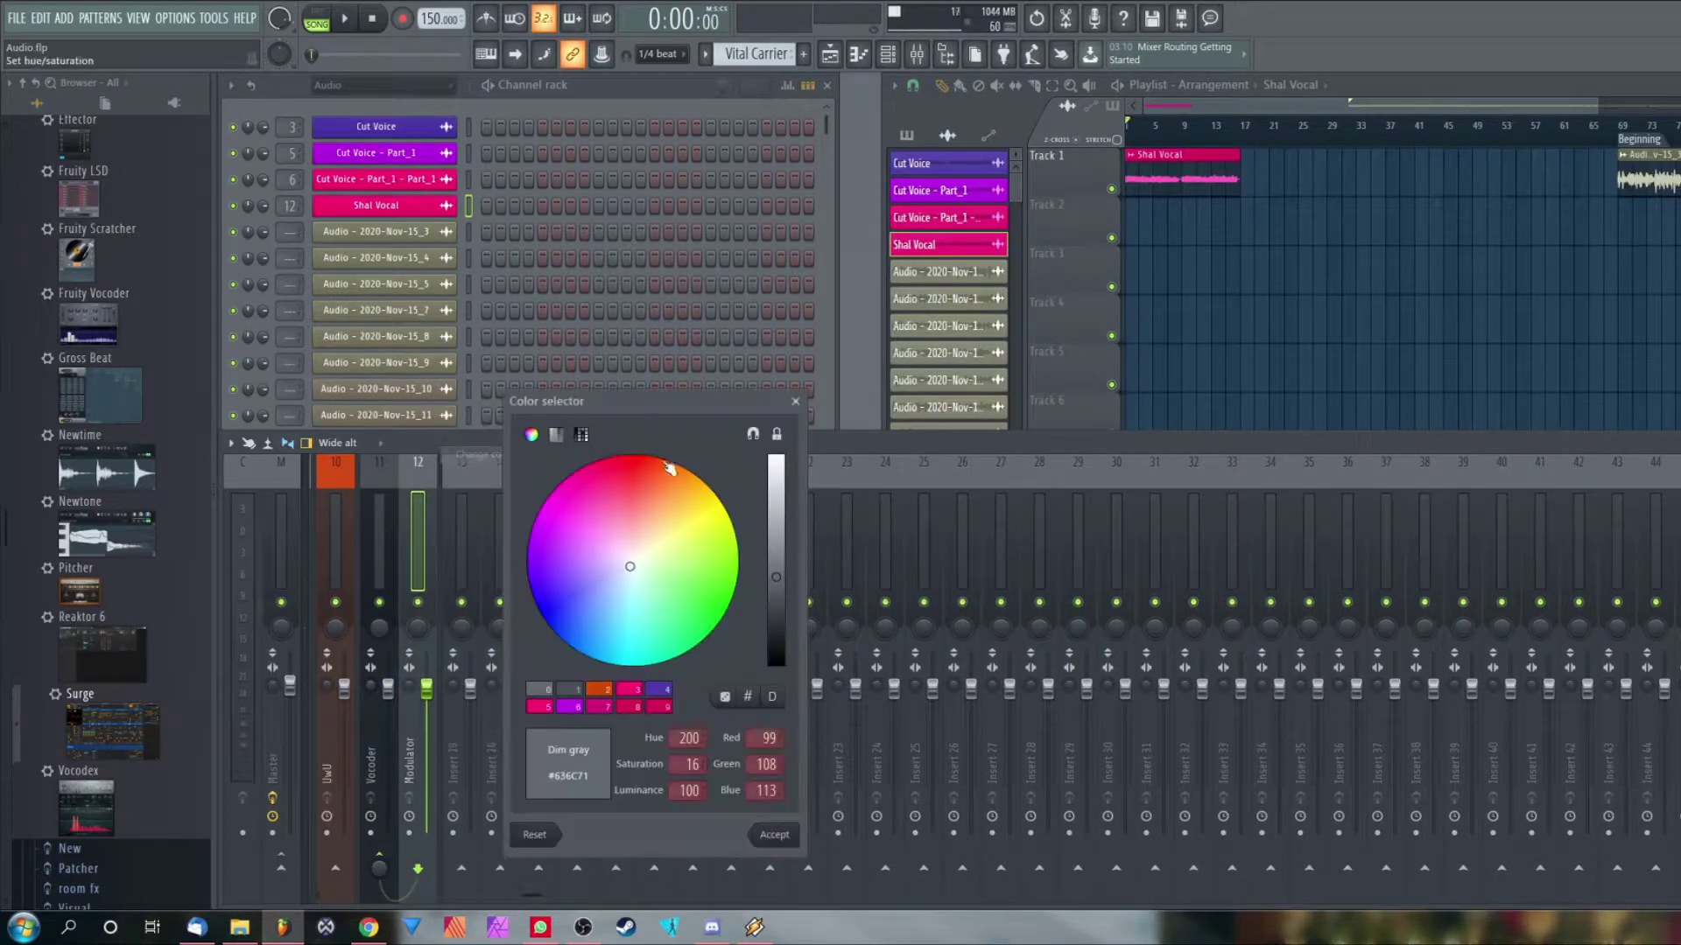
pyautogui.moveTo(604, 487); pyautogui.dragTo(521, 470)
pyautogui.press('Return')
# Give the Vocoder mixer track the same magenta colour as the Modulator track
pyautogui.rightClick(396, 501)
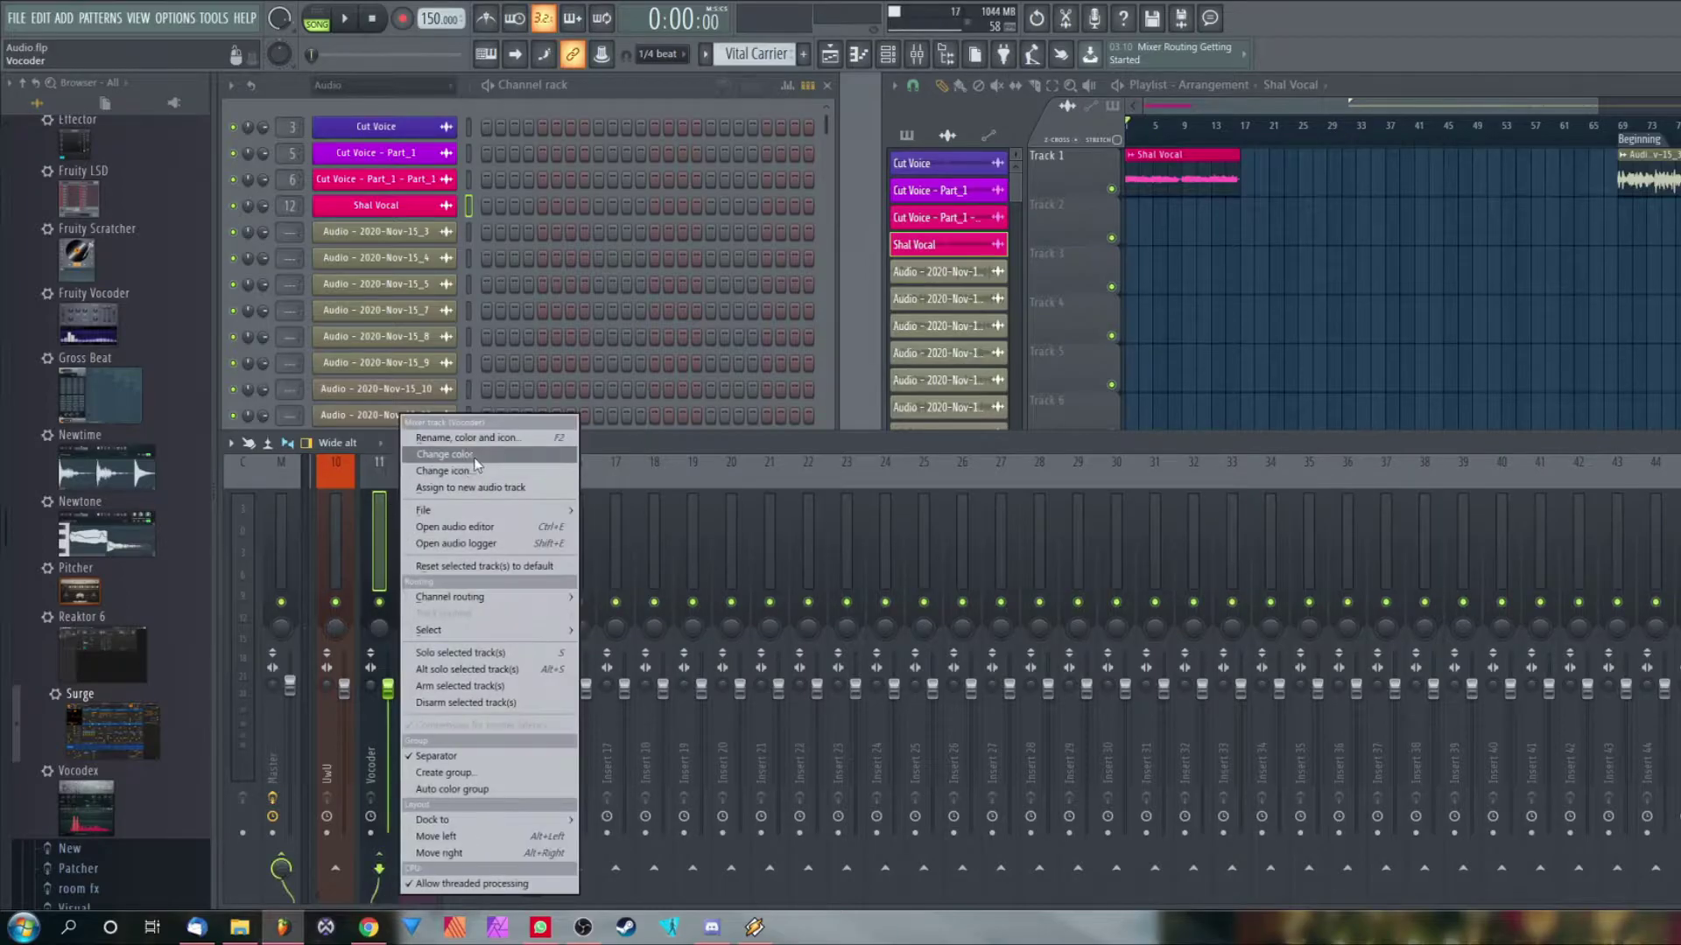
pyautogui.click(477, 456)
pyautogui.click(483, 696)
pyautogui.press('Return')
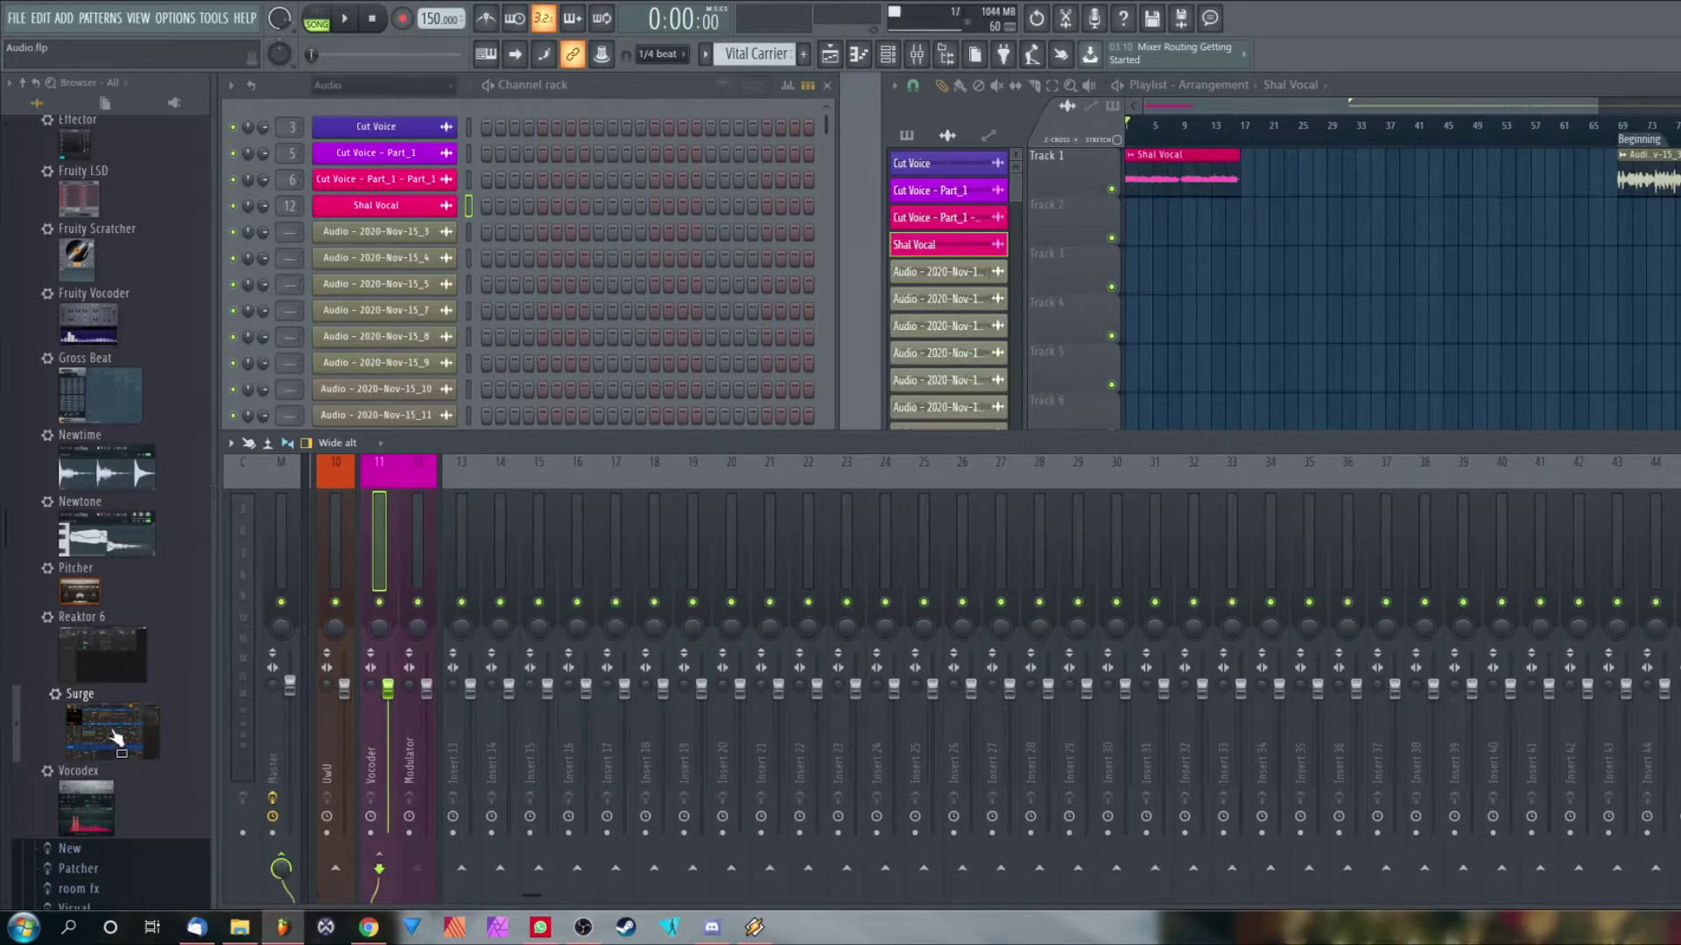
# Load Surge as an effect on the Vocoder mixer track and set its interface zoom to 125%
pyautogui.moveTo(115, 738); pyautogui.dragTo(1499, 490)
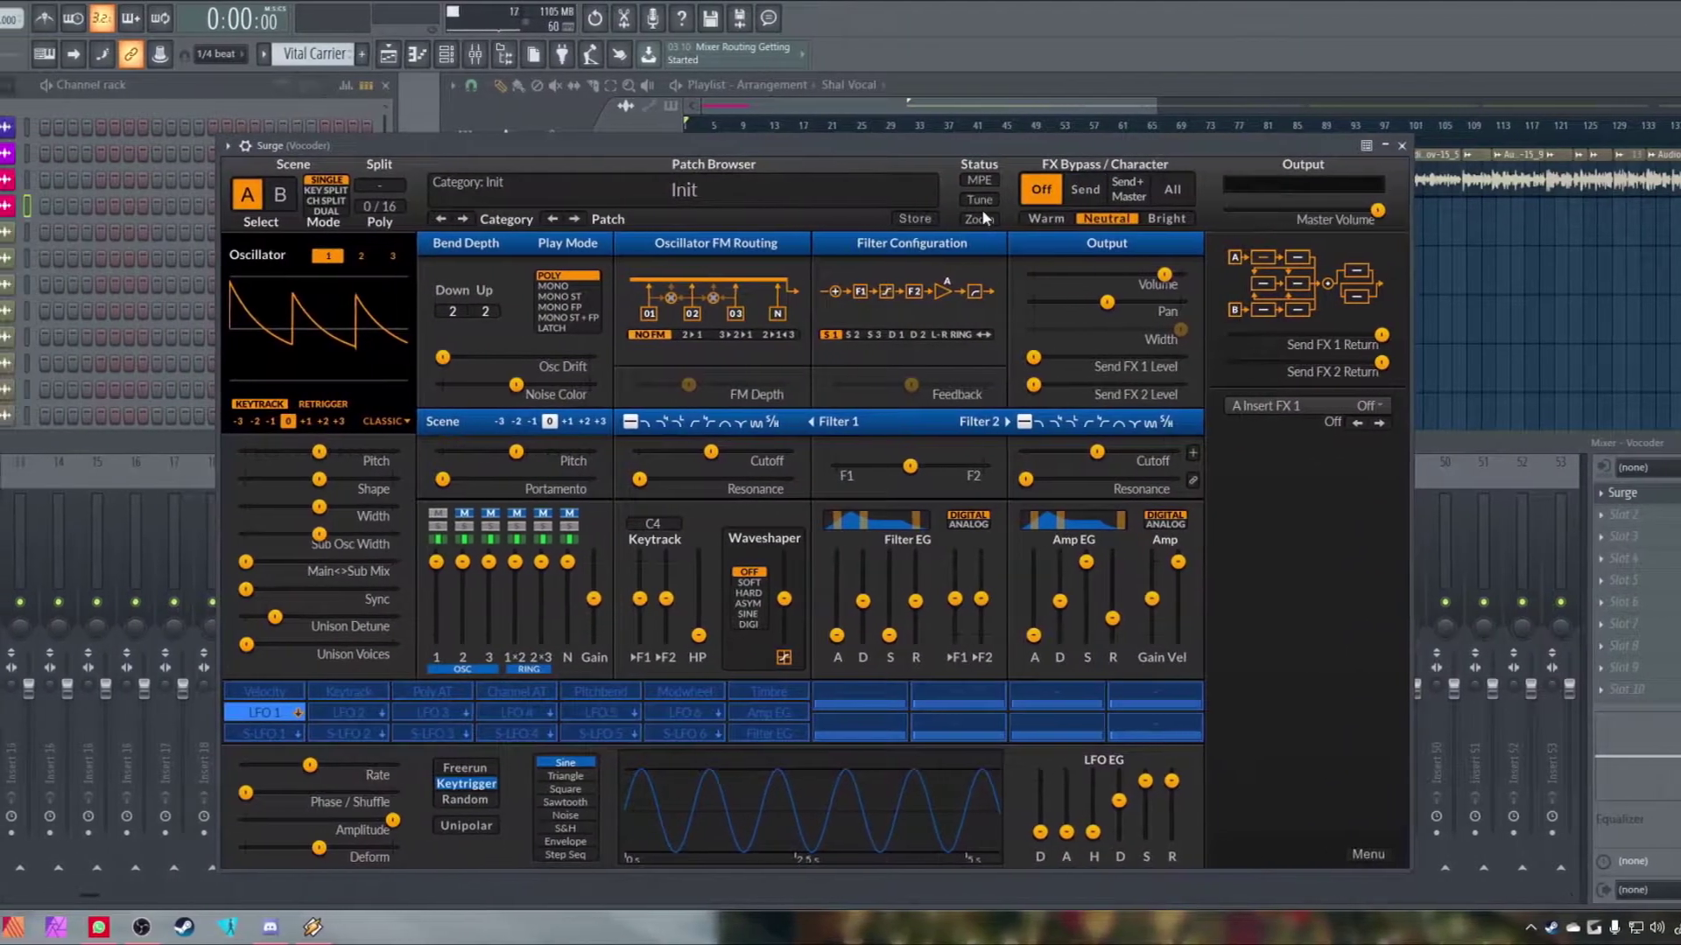
pyautogui.click(836, 226)
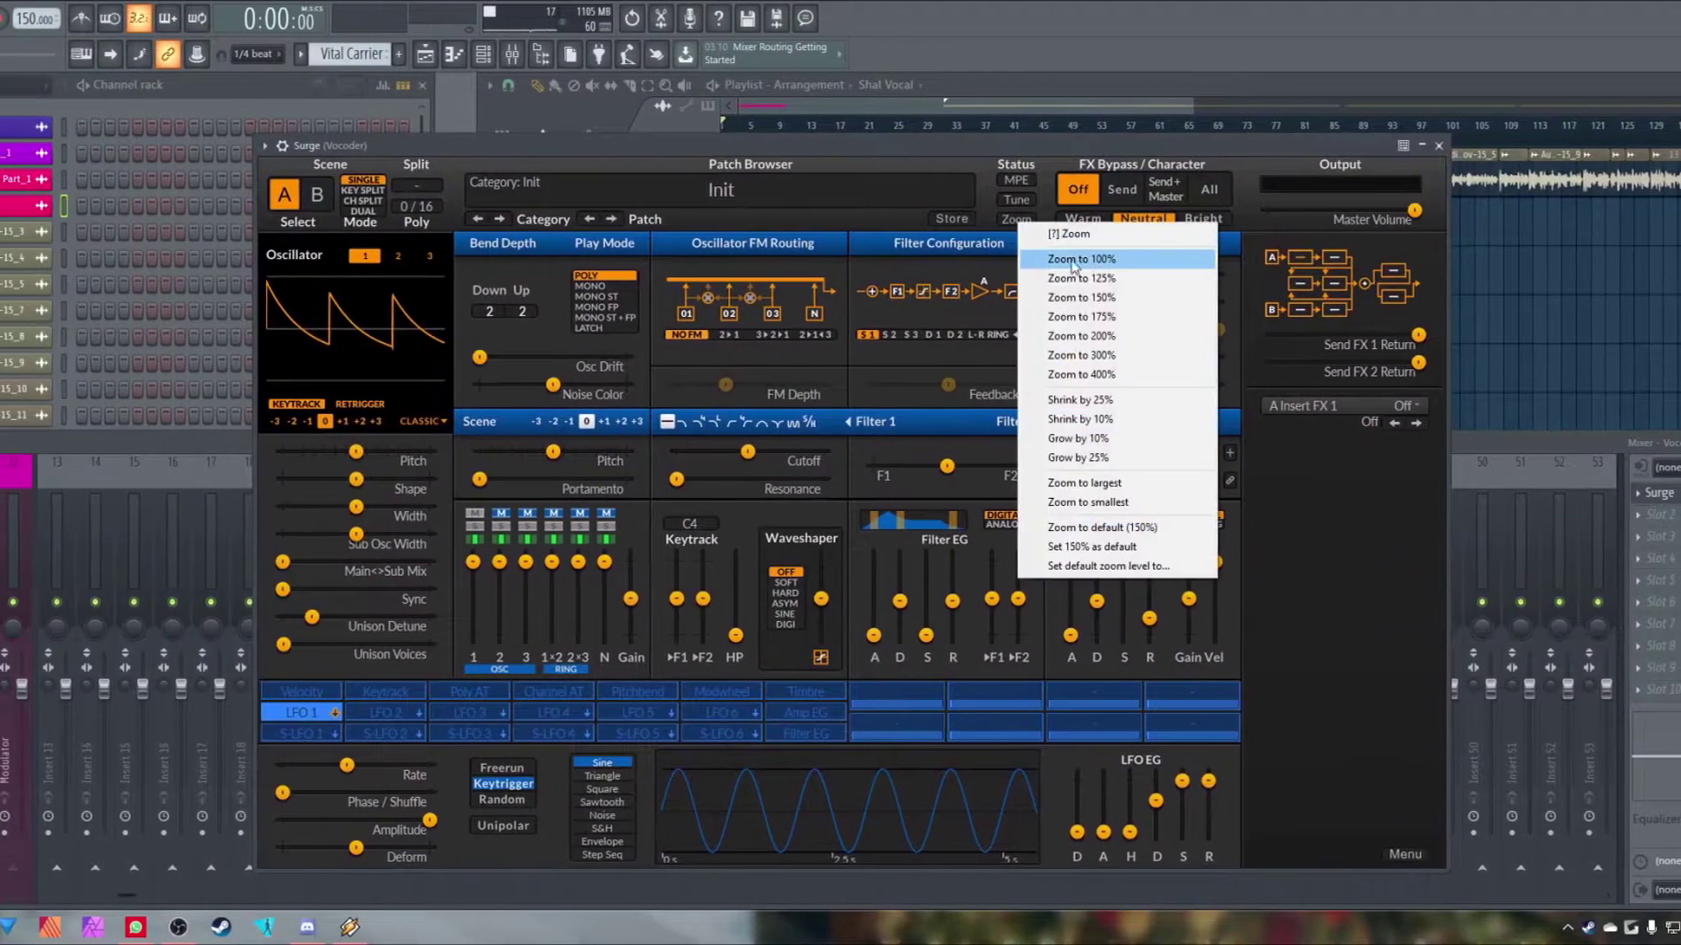
pyautogui.click(1176, 284)
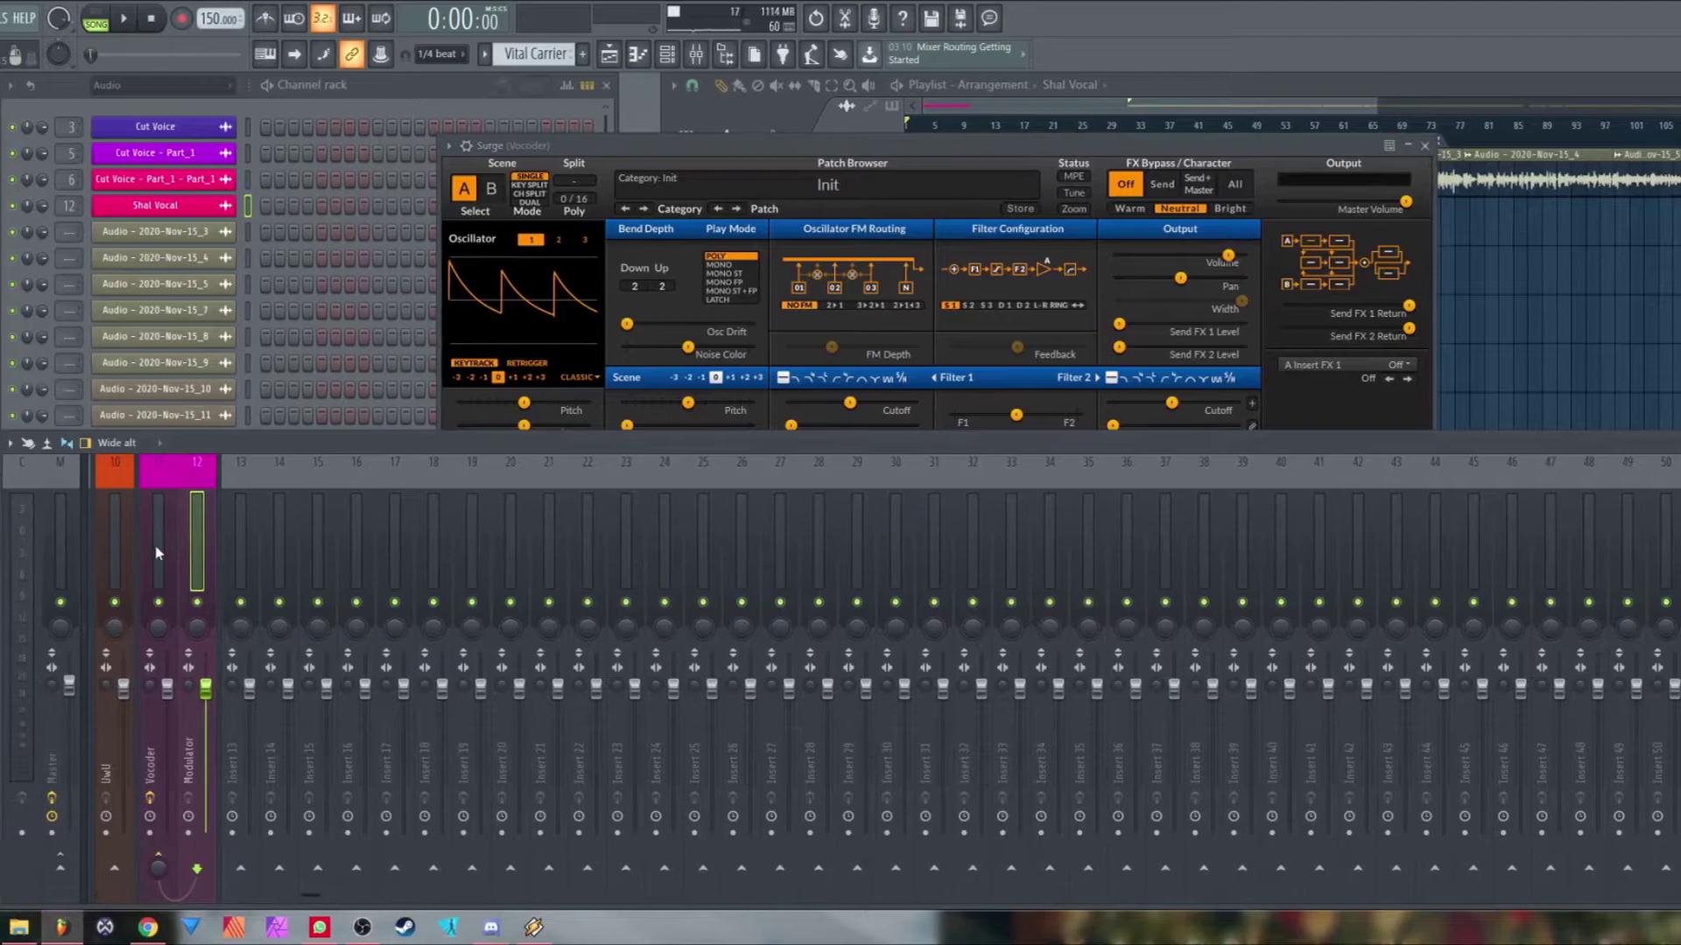
# Load the Init vocoder preset in Surge's Master FX 1 slot and raise its Min Frequency and Mod Center
pyautogui.click(173, 553)
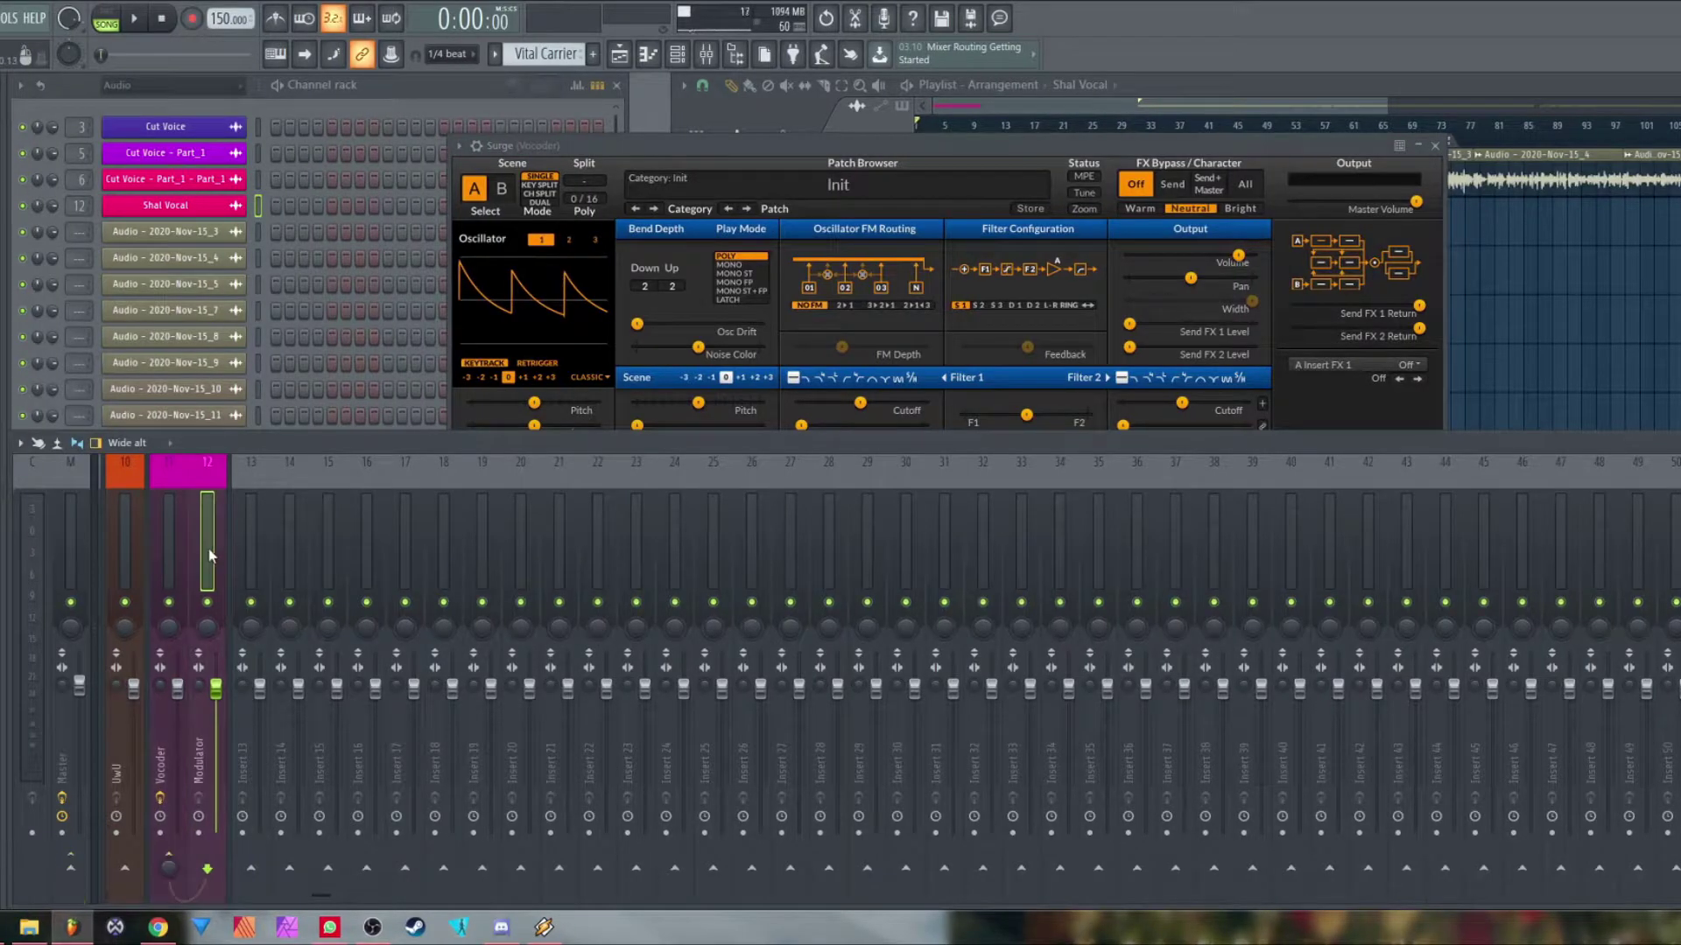
pyautogui.click(214, 562)
pyautogui.click(187, 551)
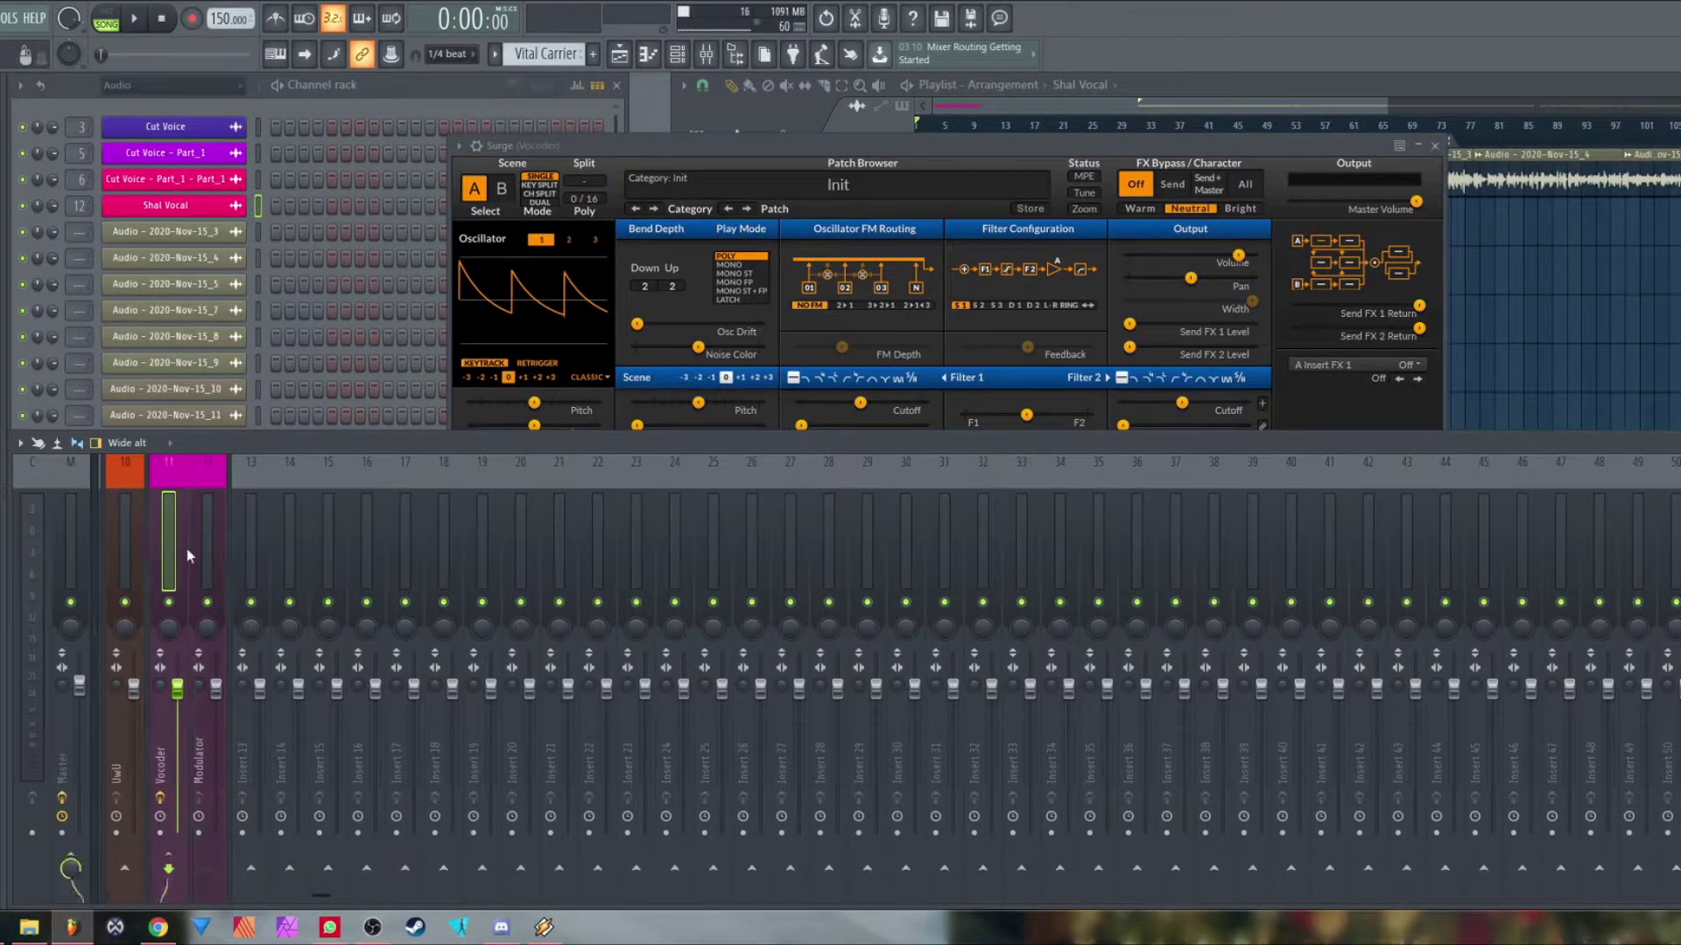
pyautogui.click(805, 147)
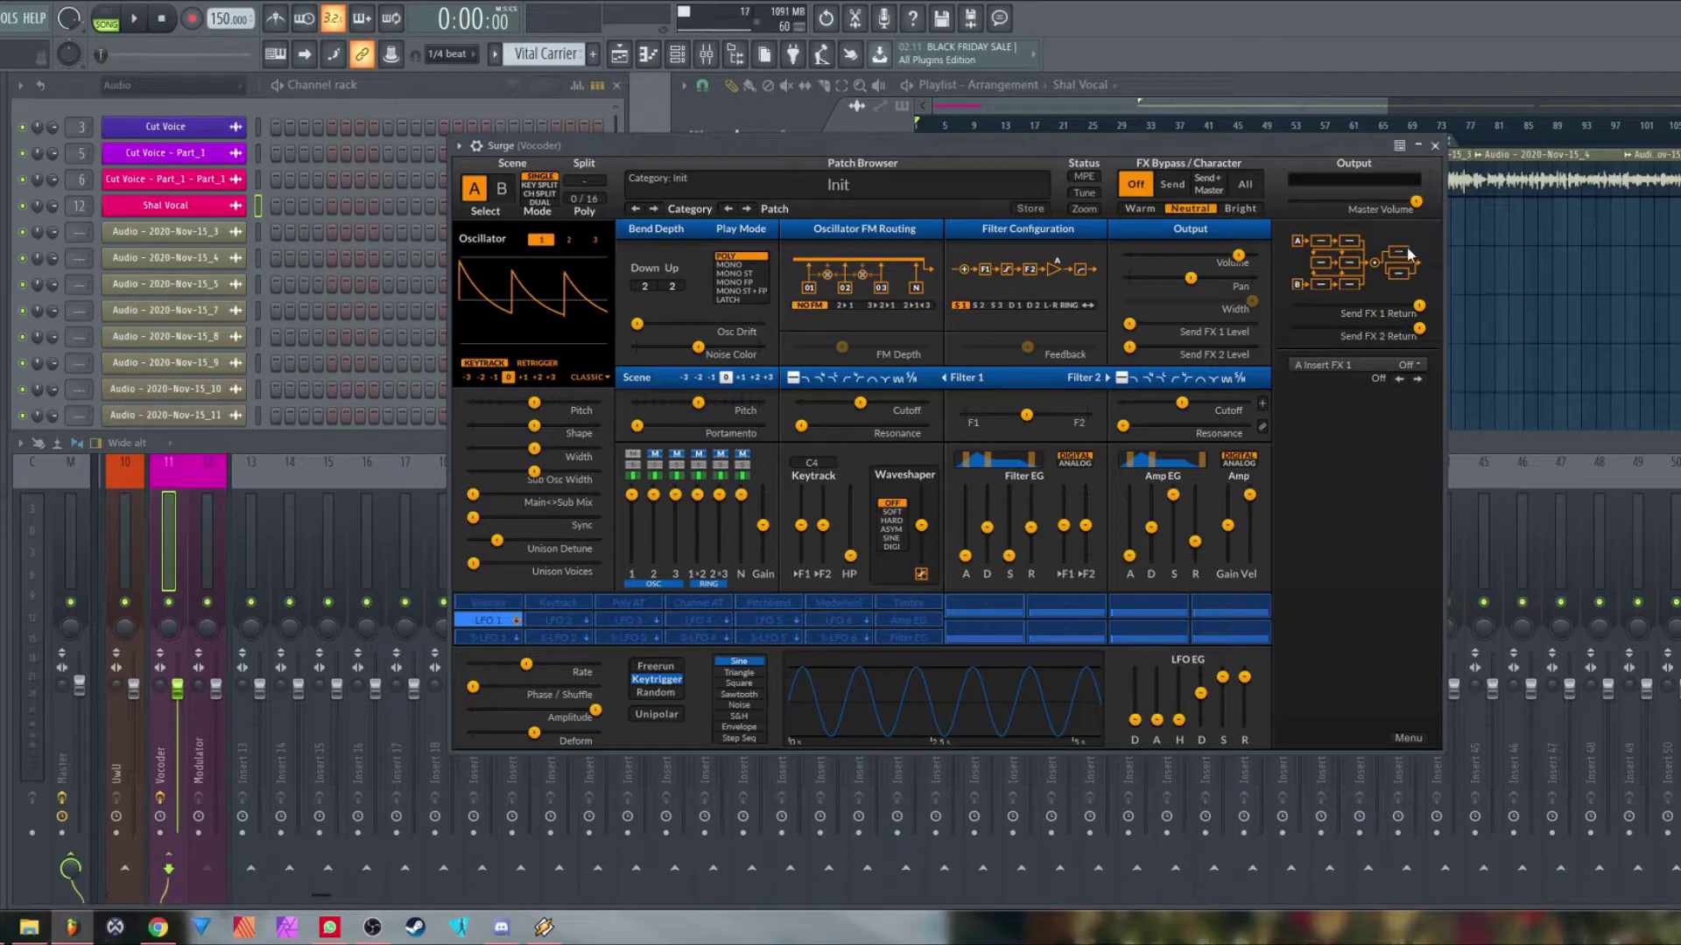
pyautogui.click(1341, 363)
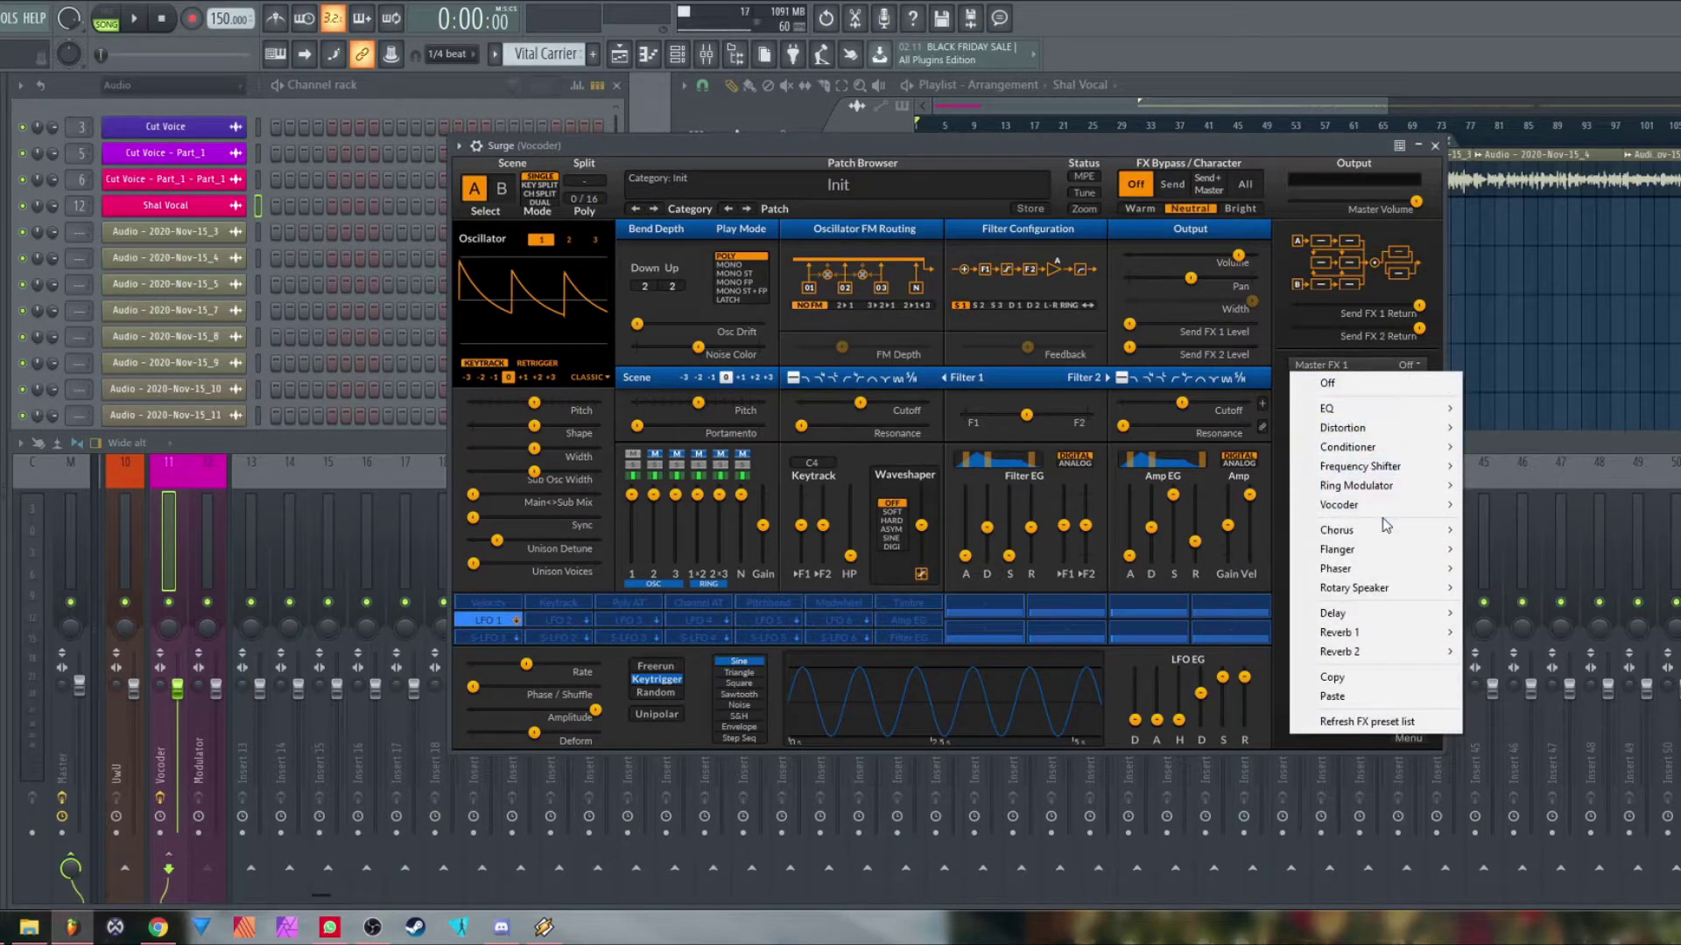
pyautogui.moveTo(1386, 495)
pyautogui.click(1528, 506)
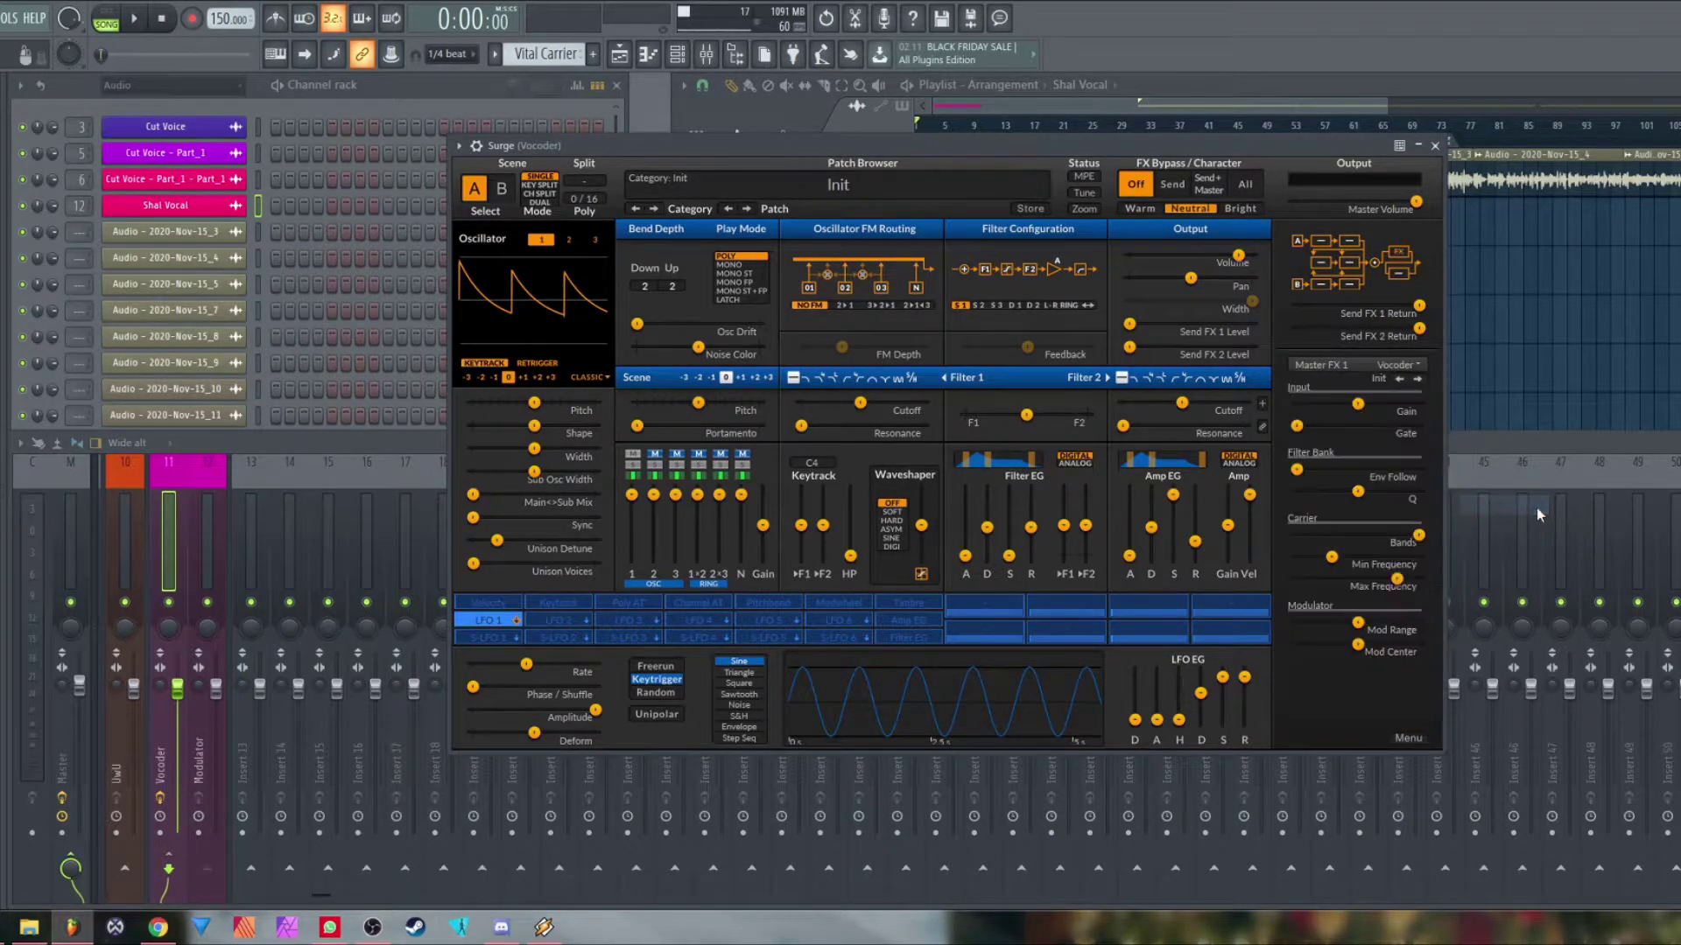
pyautogui.moveTo(1342, 560); pyautogui.dragTo(1364, 629)
pyautogui.click(1401, 275)
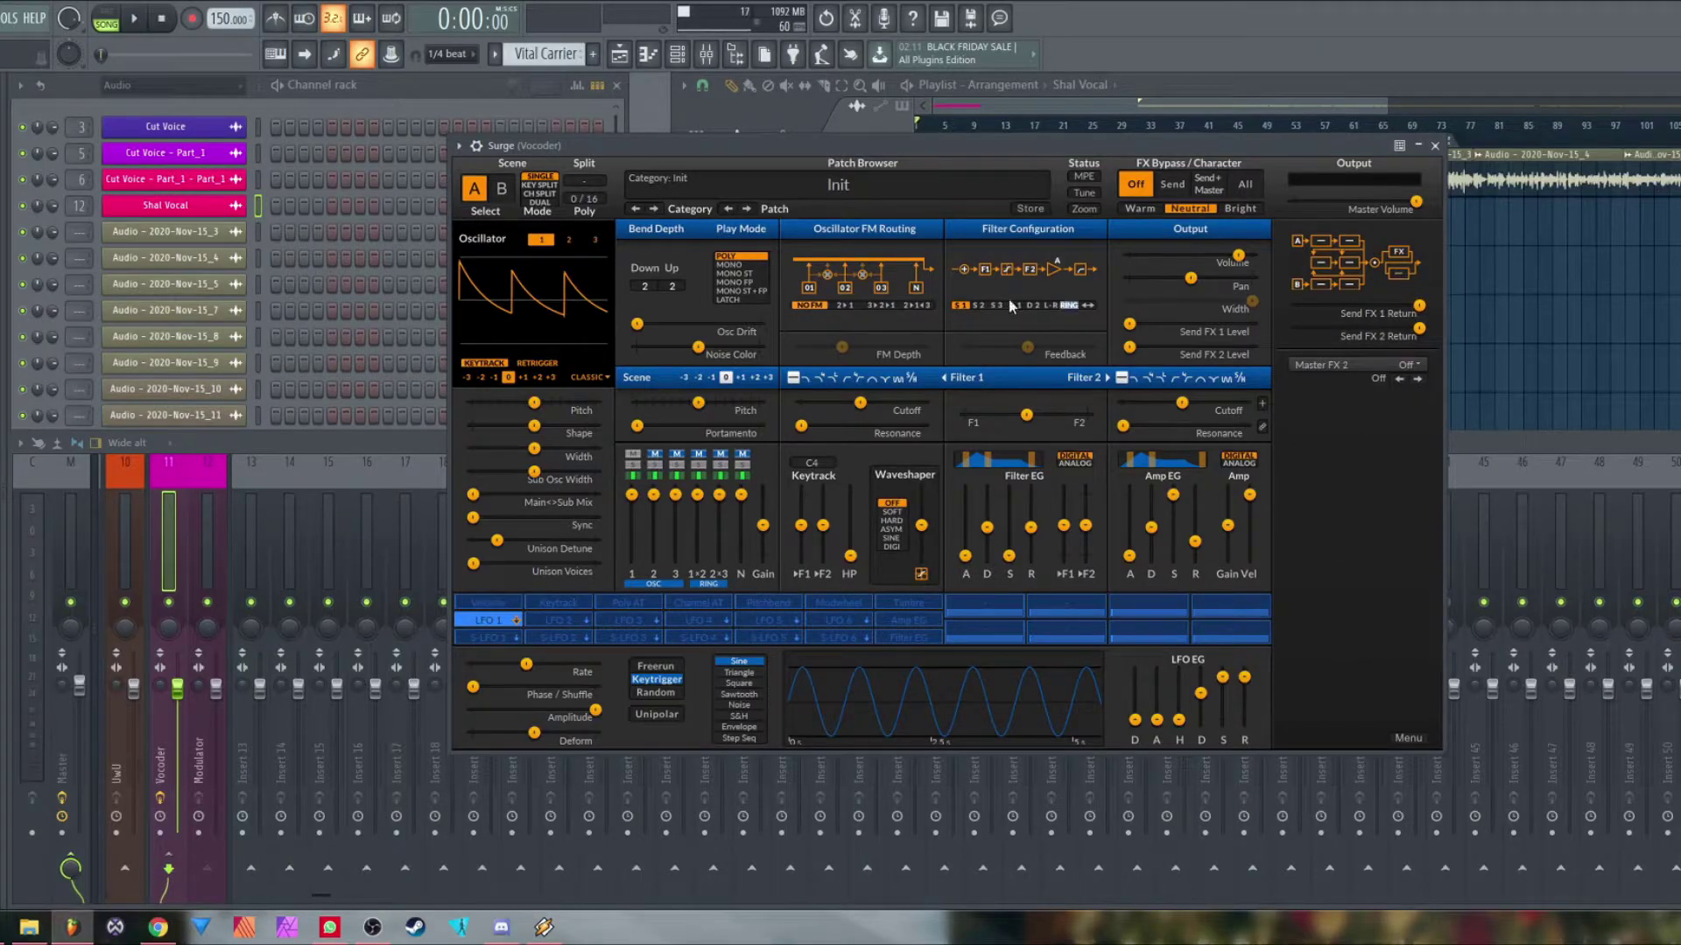
# In Surge's processing settings, assign Modulator to SideChain In and turn off the Scene A and Scene B outputs
pyautogui.click(480, 146)
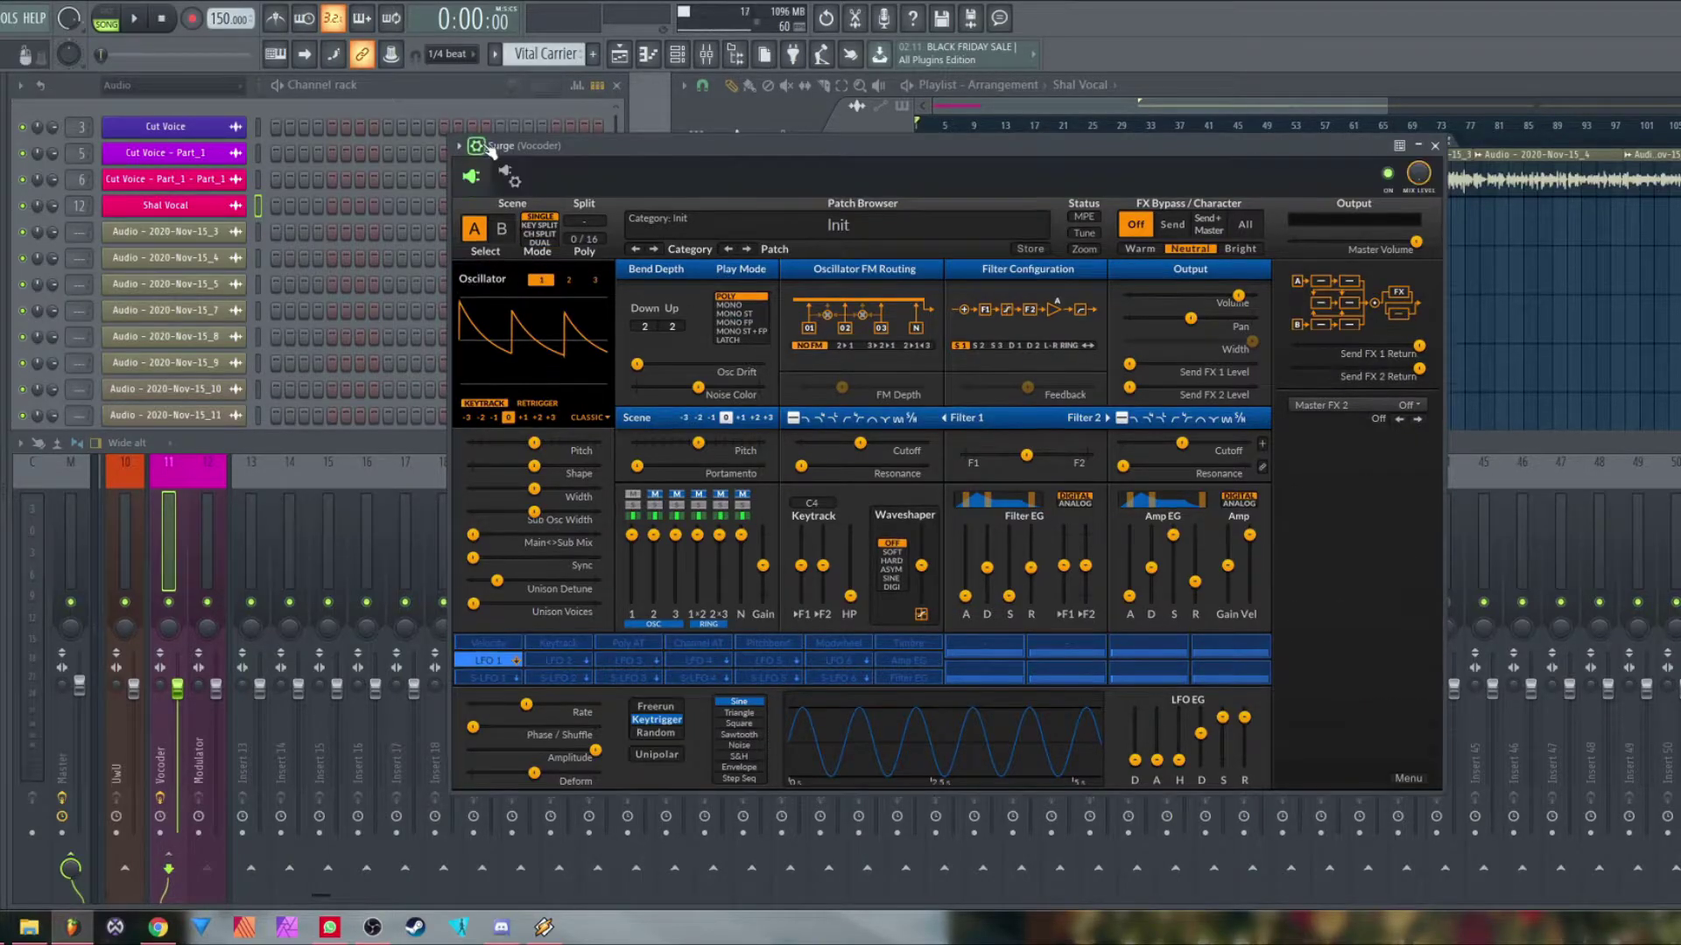
pyautogui.click(511, 177)
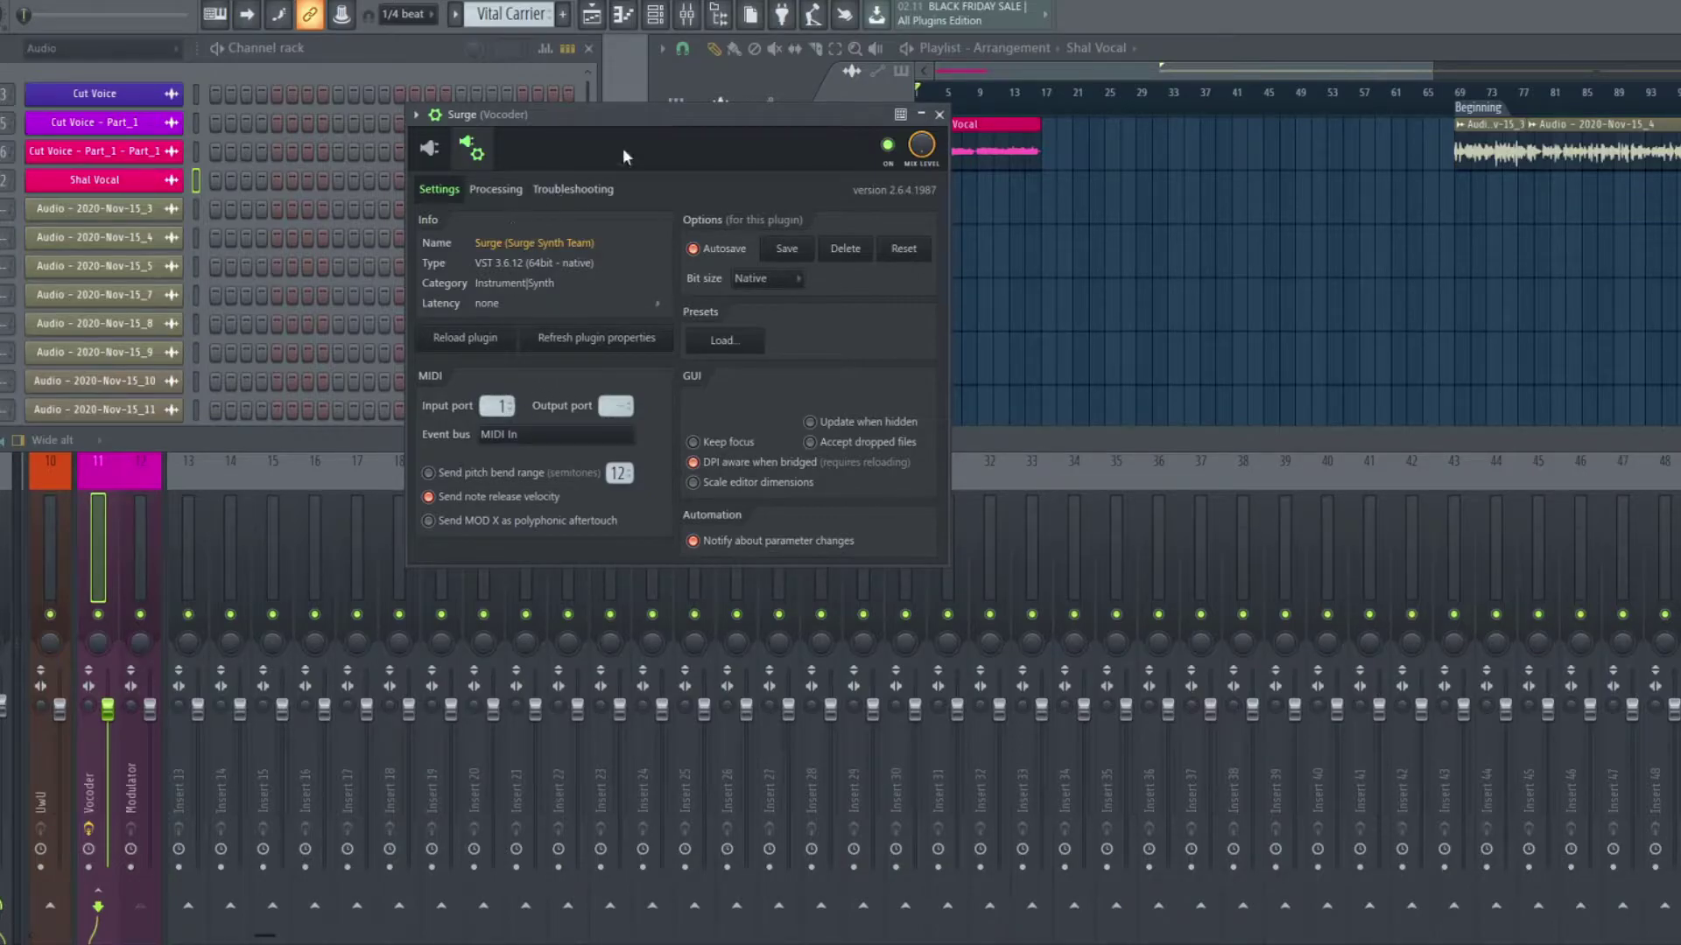
pyautogui.moveTo(638, 126); pyautogui.dragTo(618, 158)
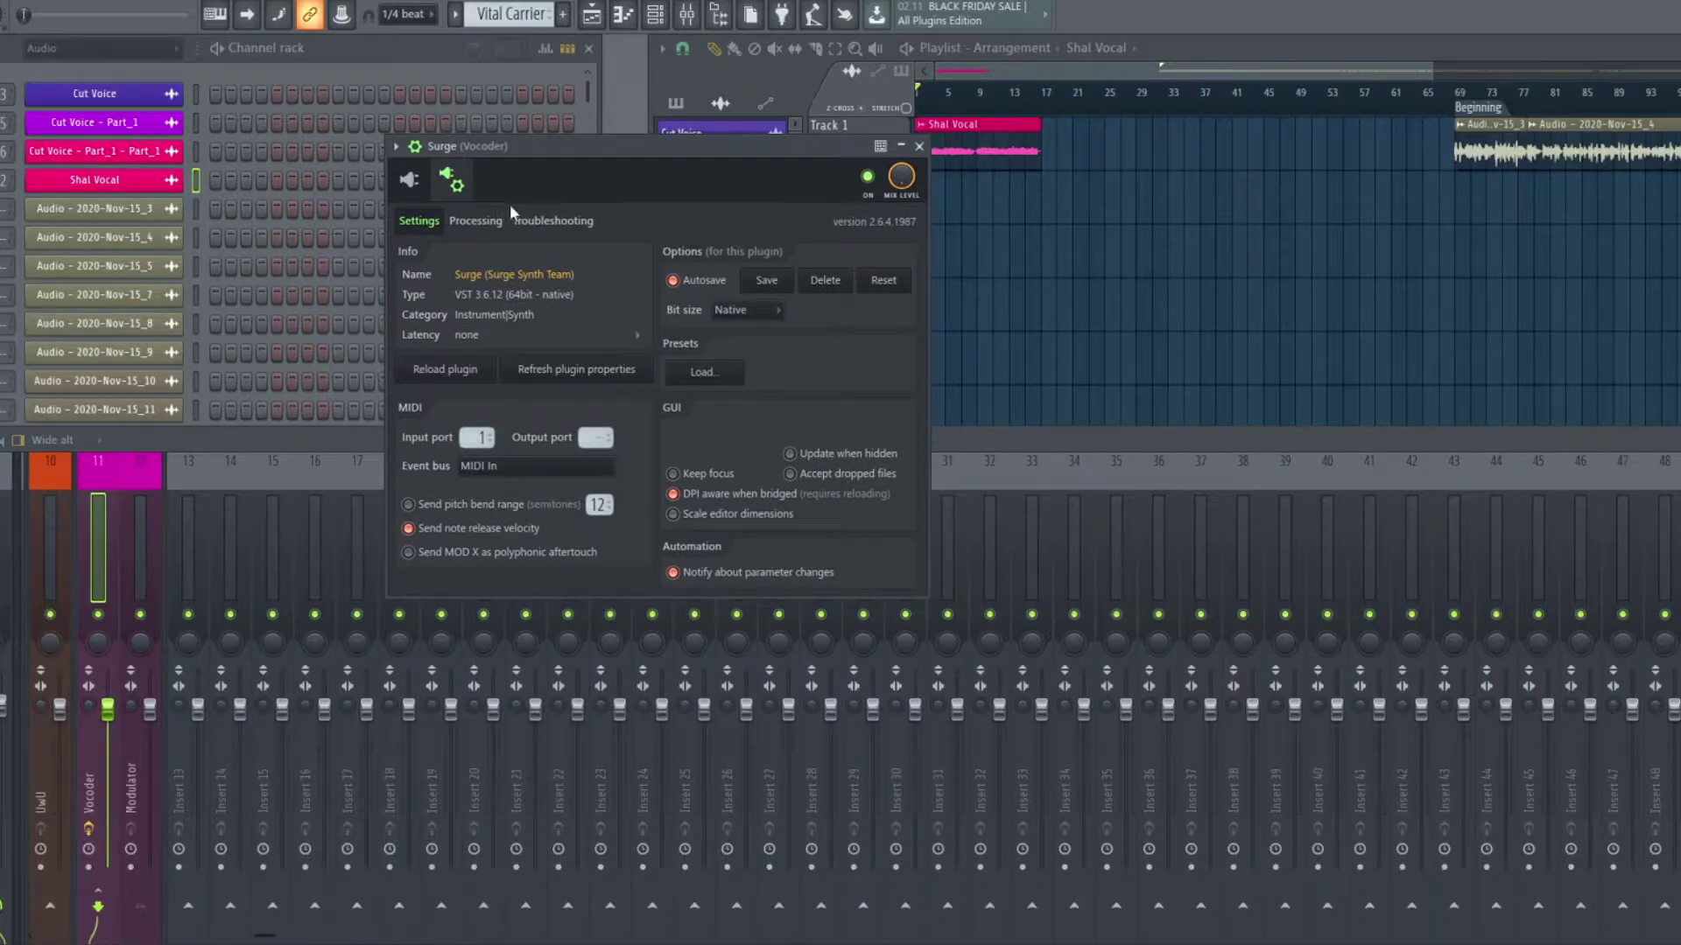
pyautogui.click(476, 221)
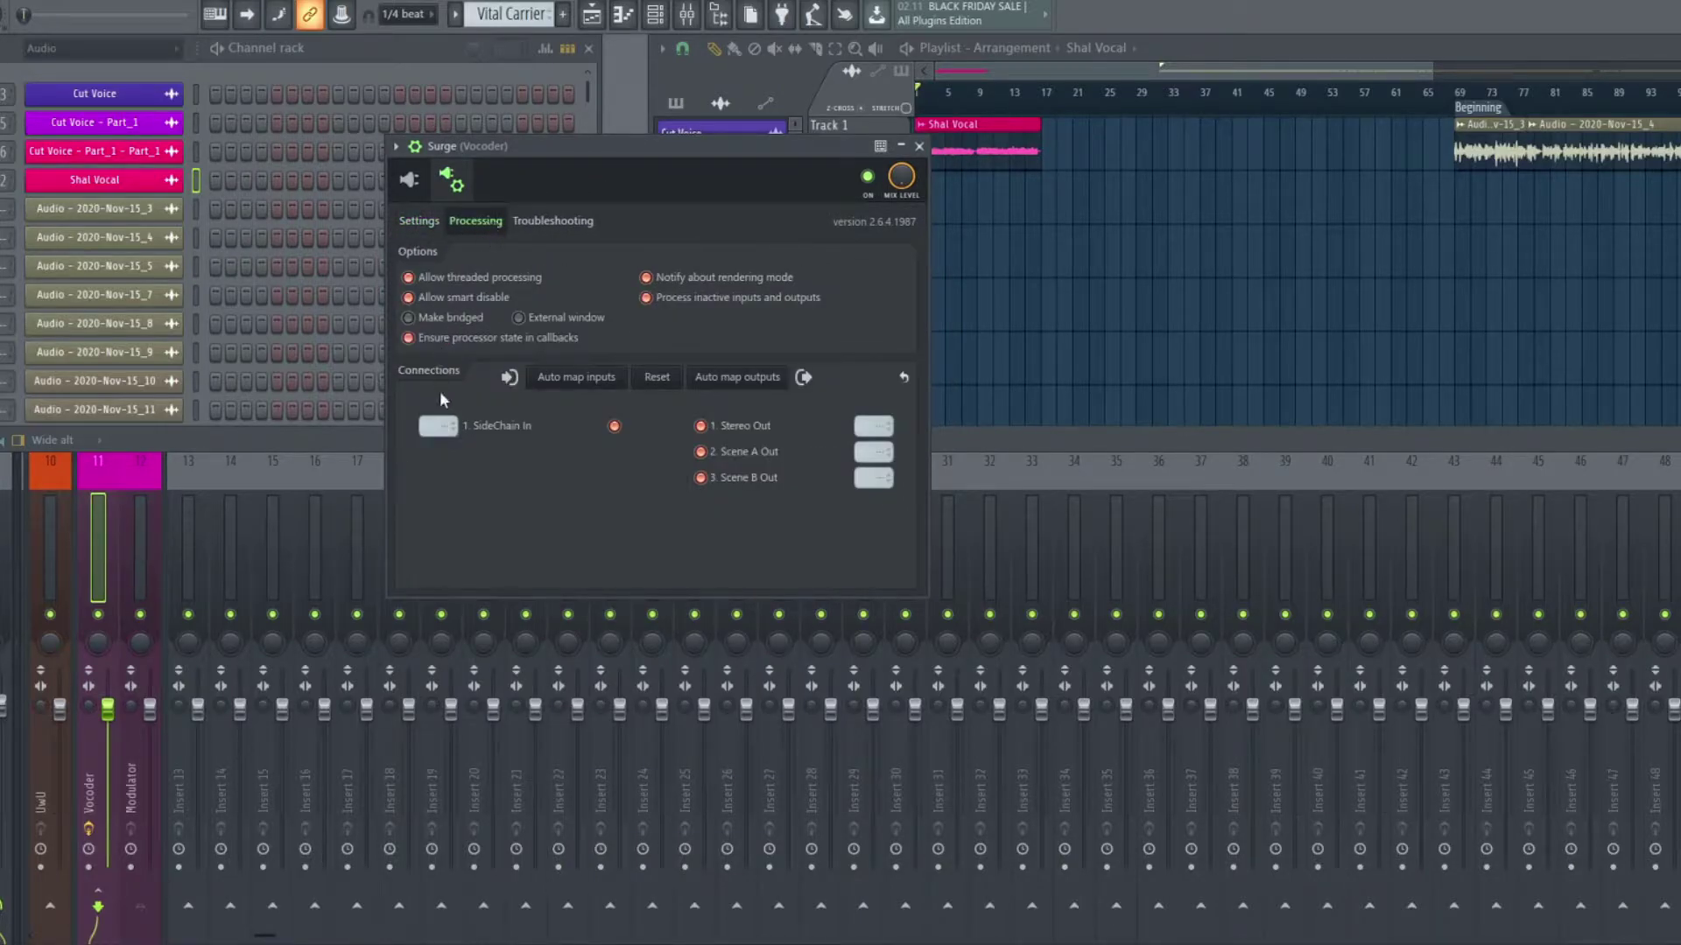
pyautogui.click(442, 428)
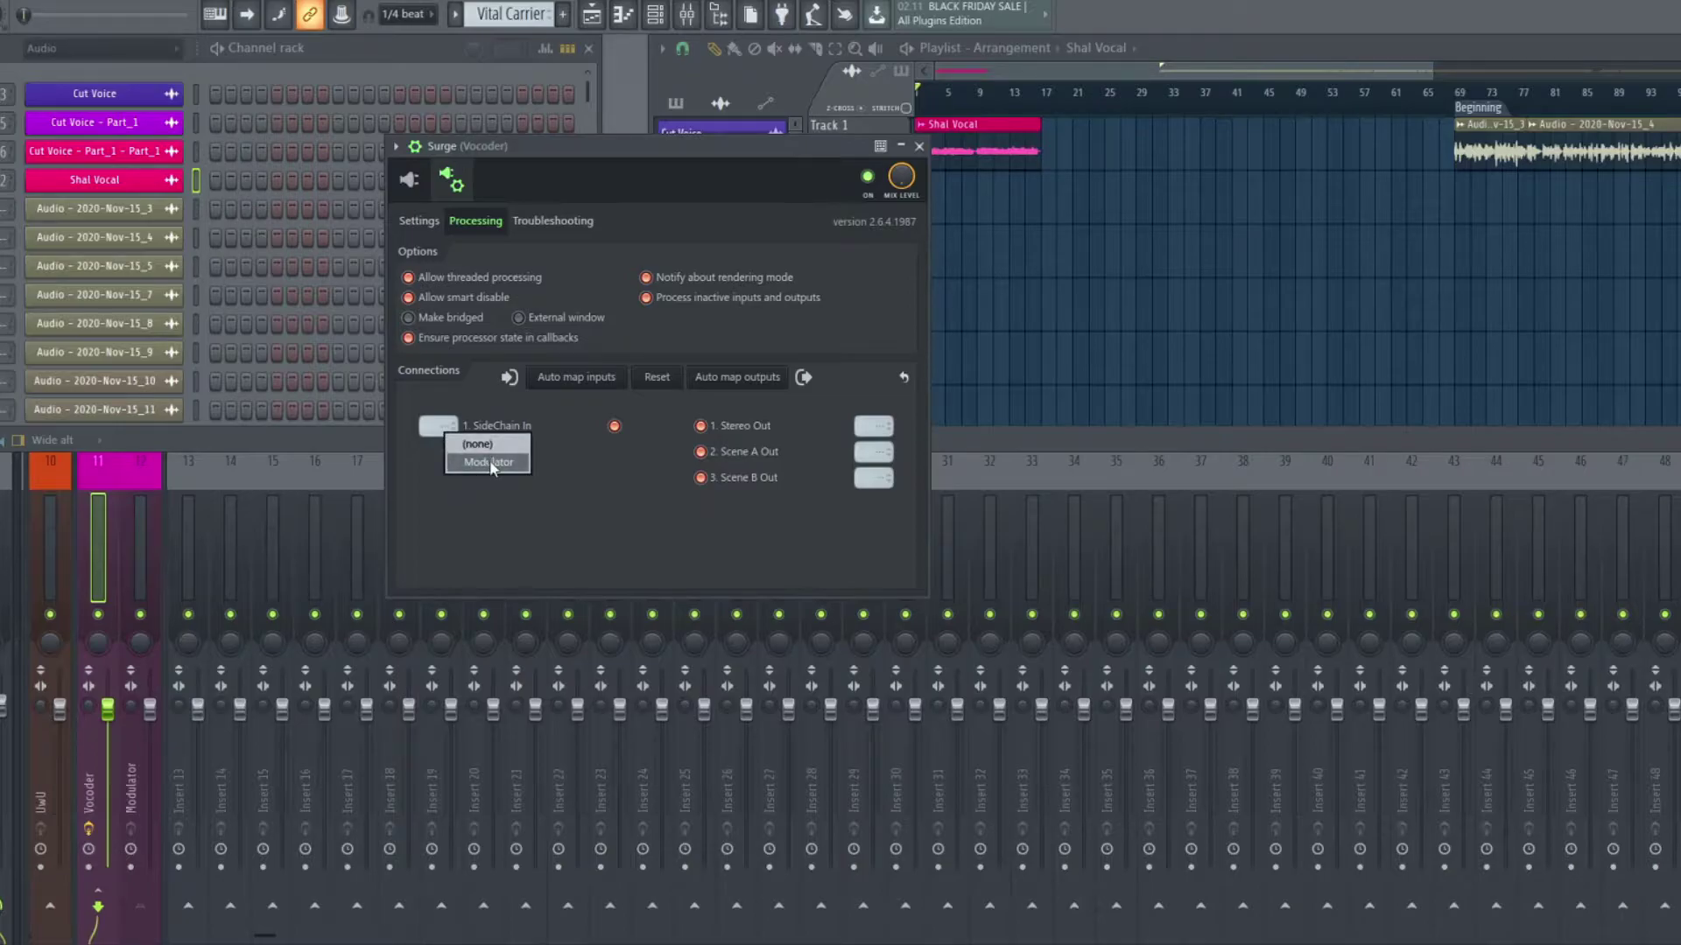
pyautogui.click(702, 451)
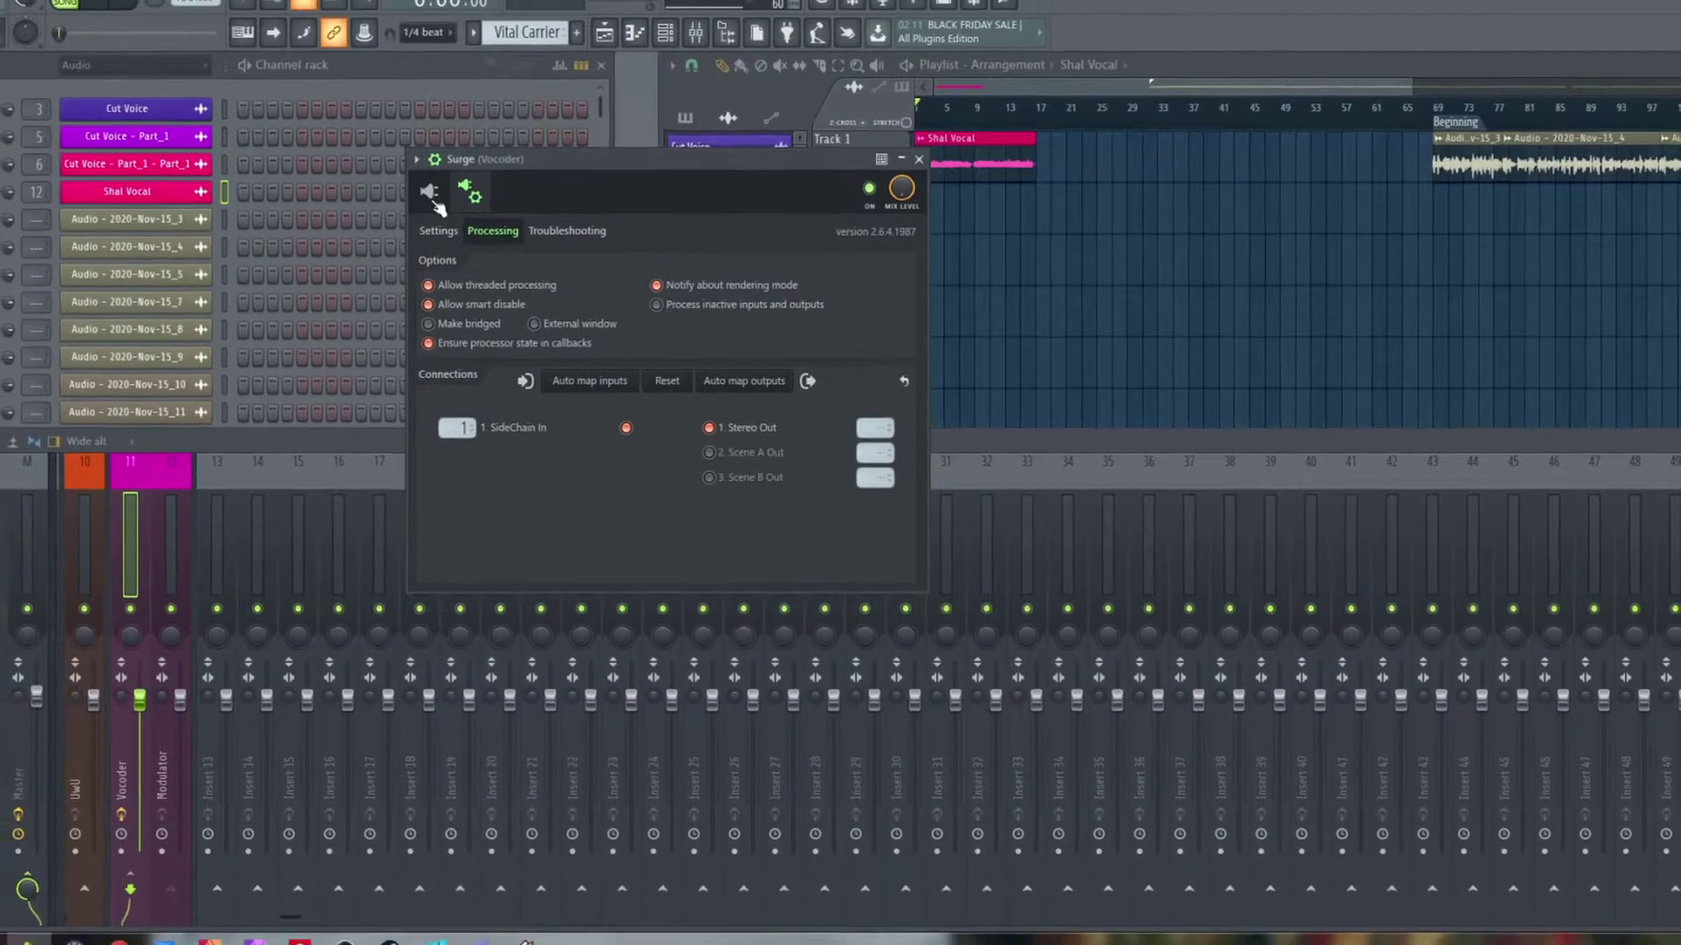
# Load the Reverb 2 preset Ghostly Chamber in Surge's Master FX 2 slot and lower its Mix to about 52%
pyautogui.click(411, 183)
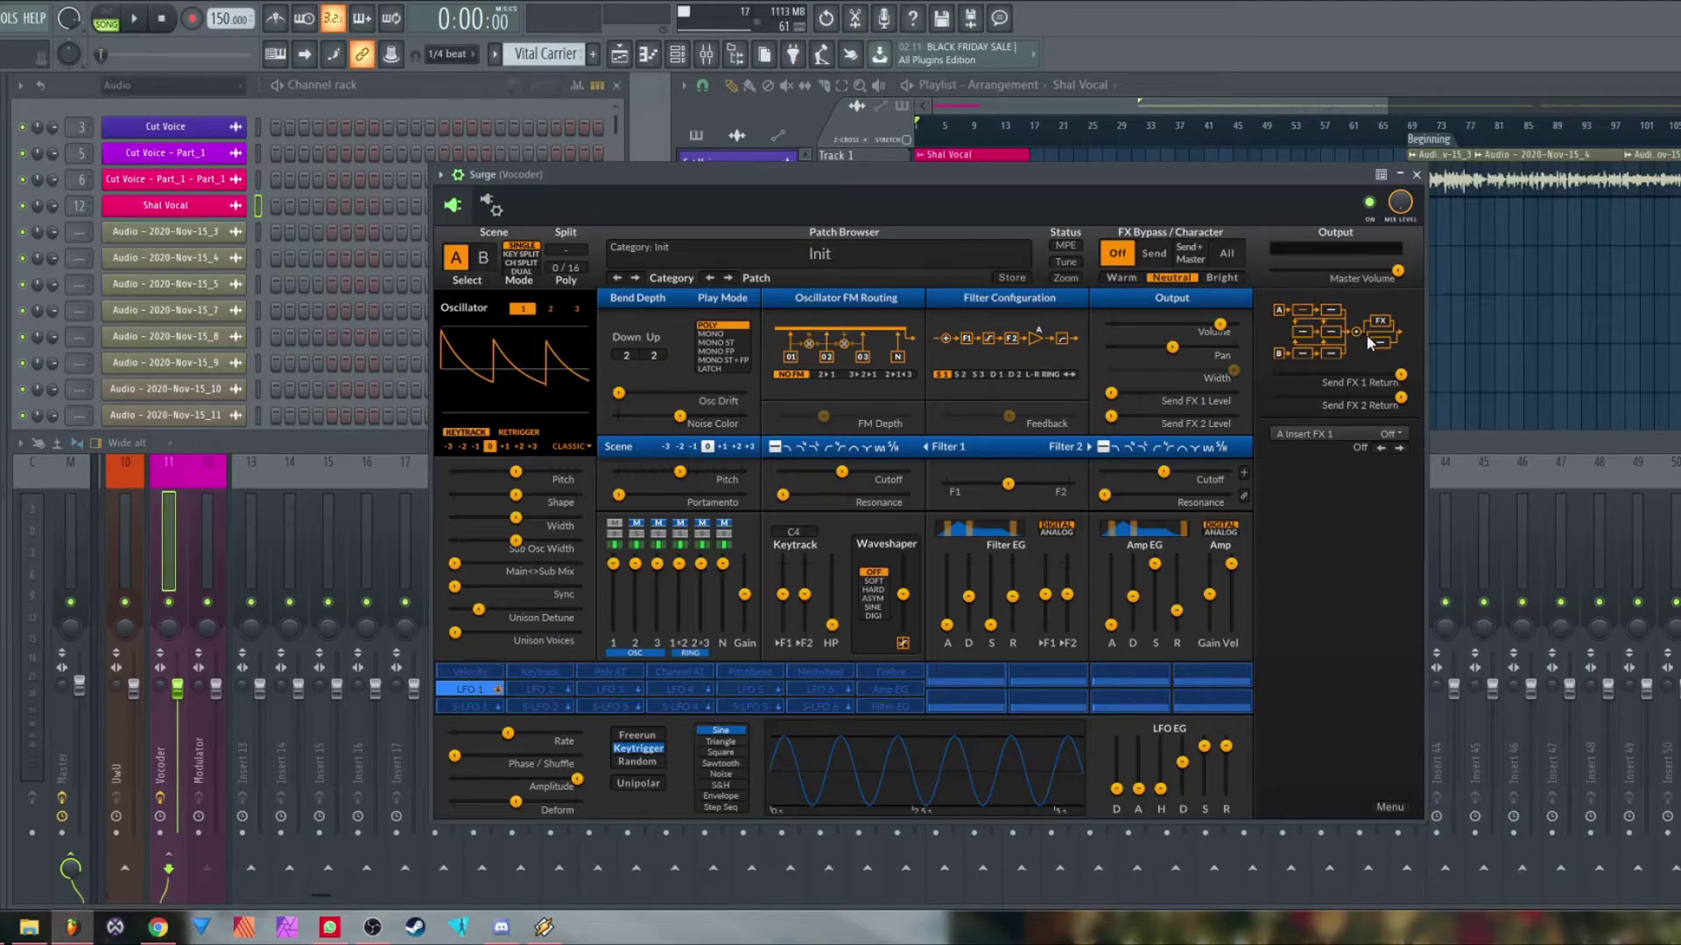
pyautogui.click(1304, 445)
pyautogui.moveTo(1387, 720)
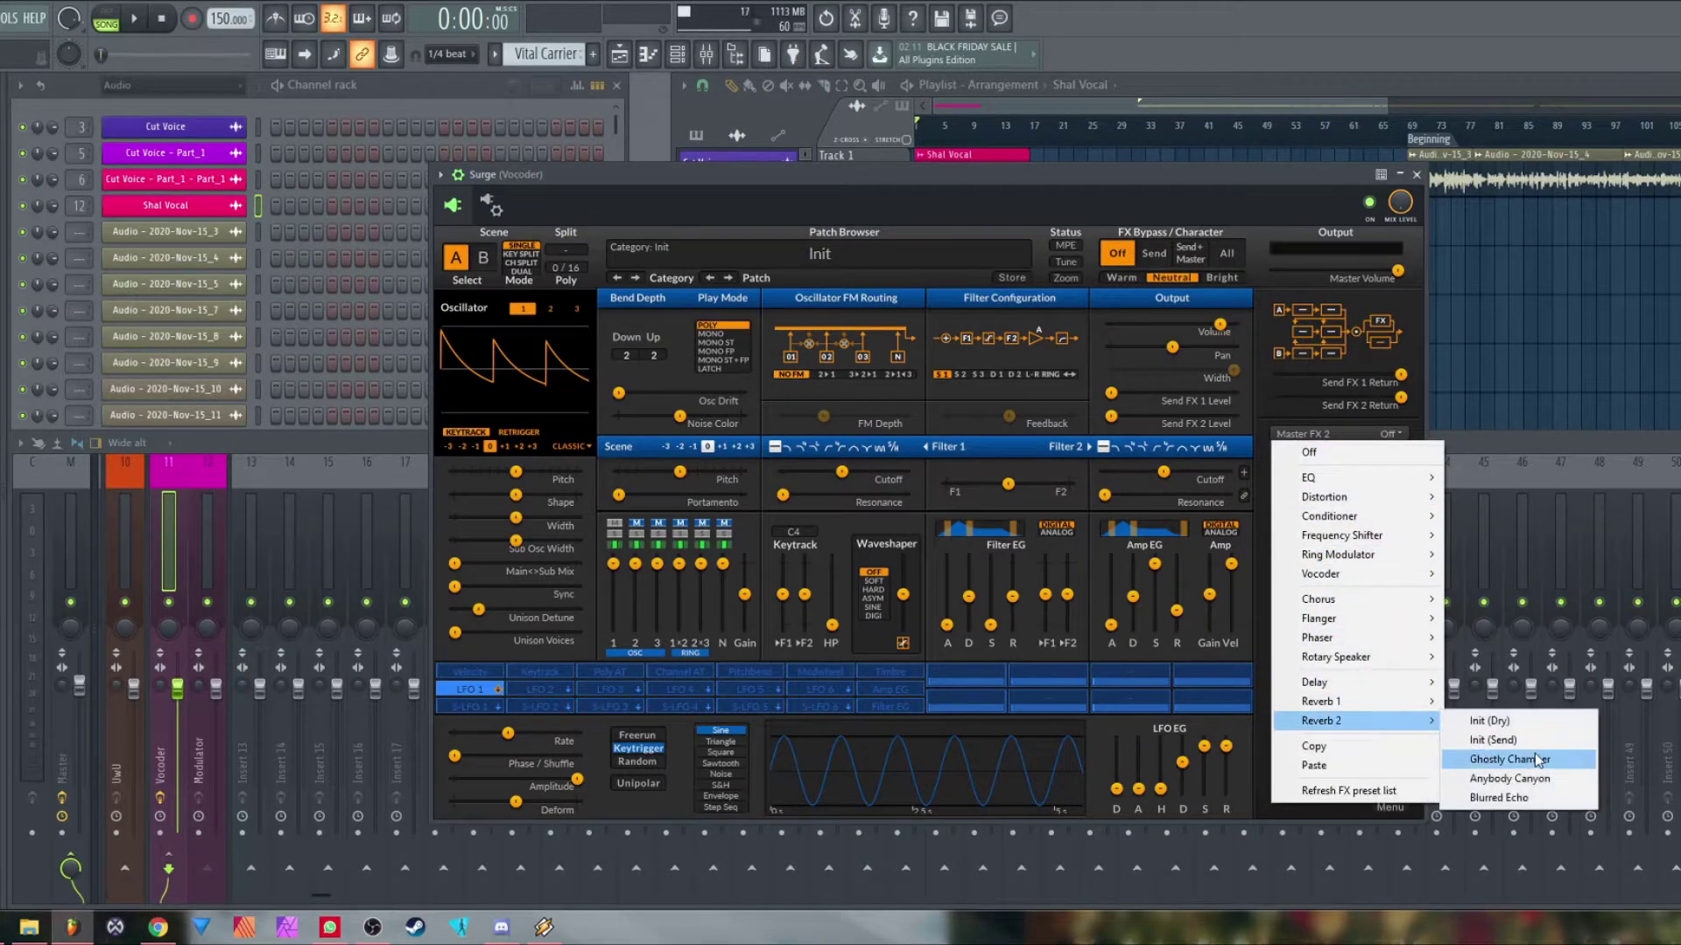
pyautogui.click(1539, 762)
pyautogui.moveTo(1376, 741); pyautogui.dragTo(1352, 741)
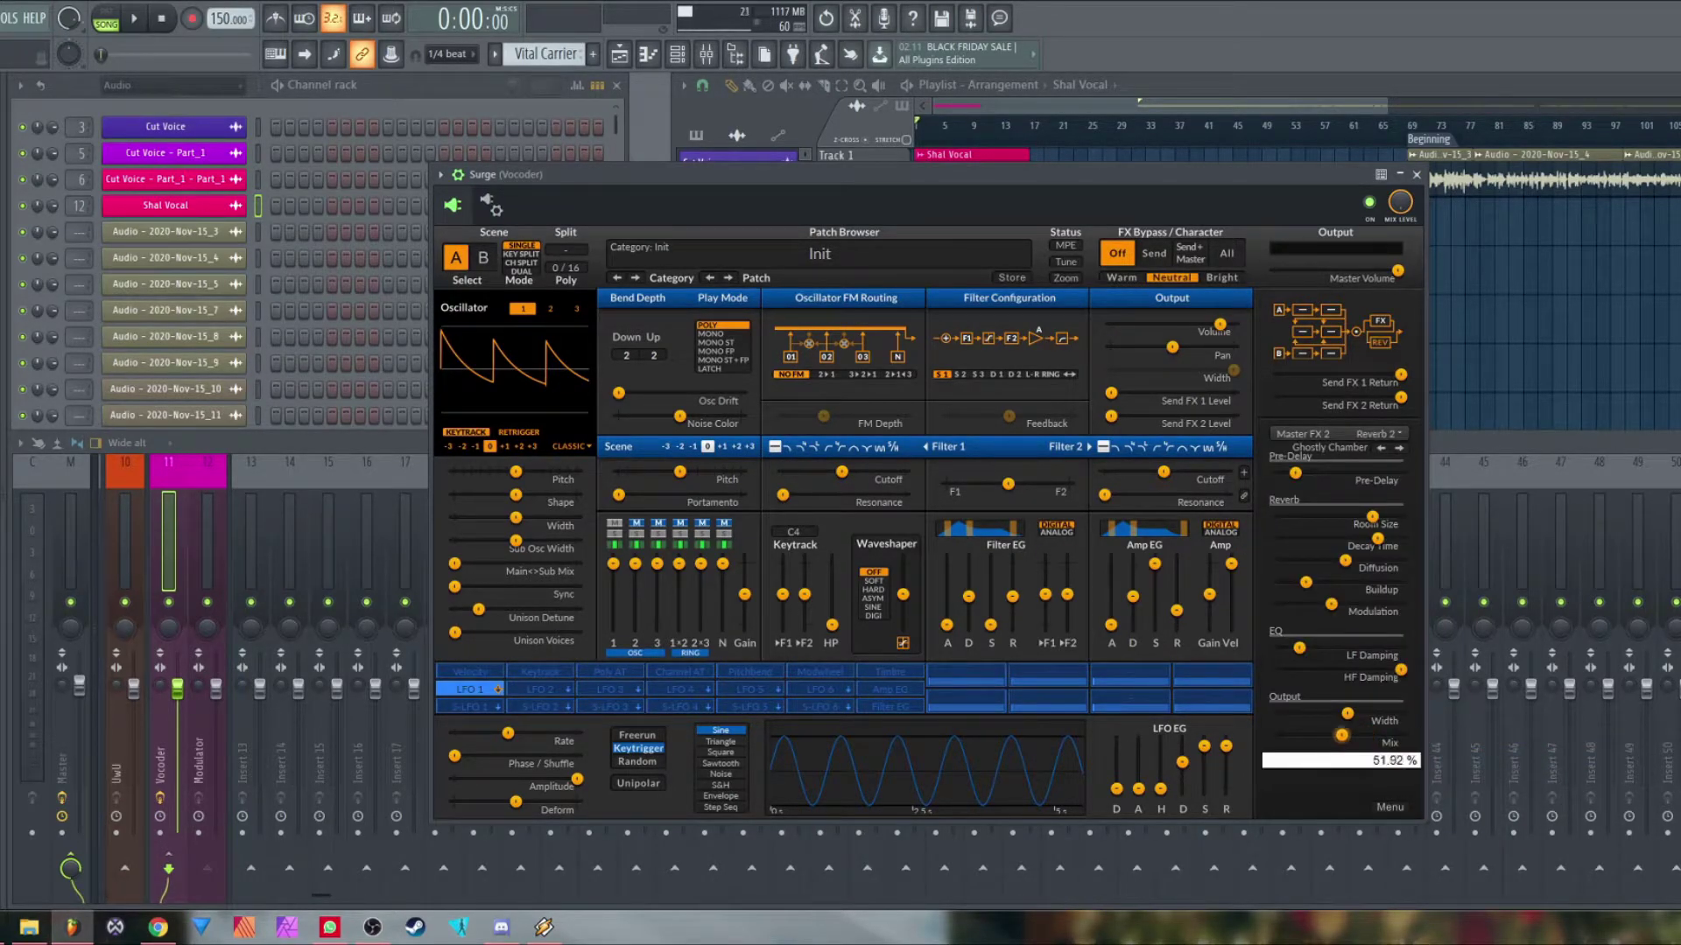
# Place four consecutive Surge patterns on playlist Track 2, spanning the length of the Shal Vocal clip
pyautogui.click(502, 211)
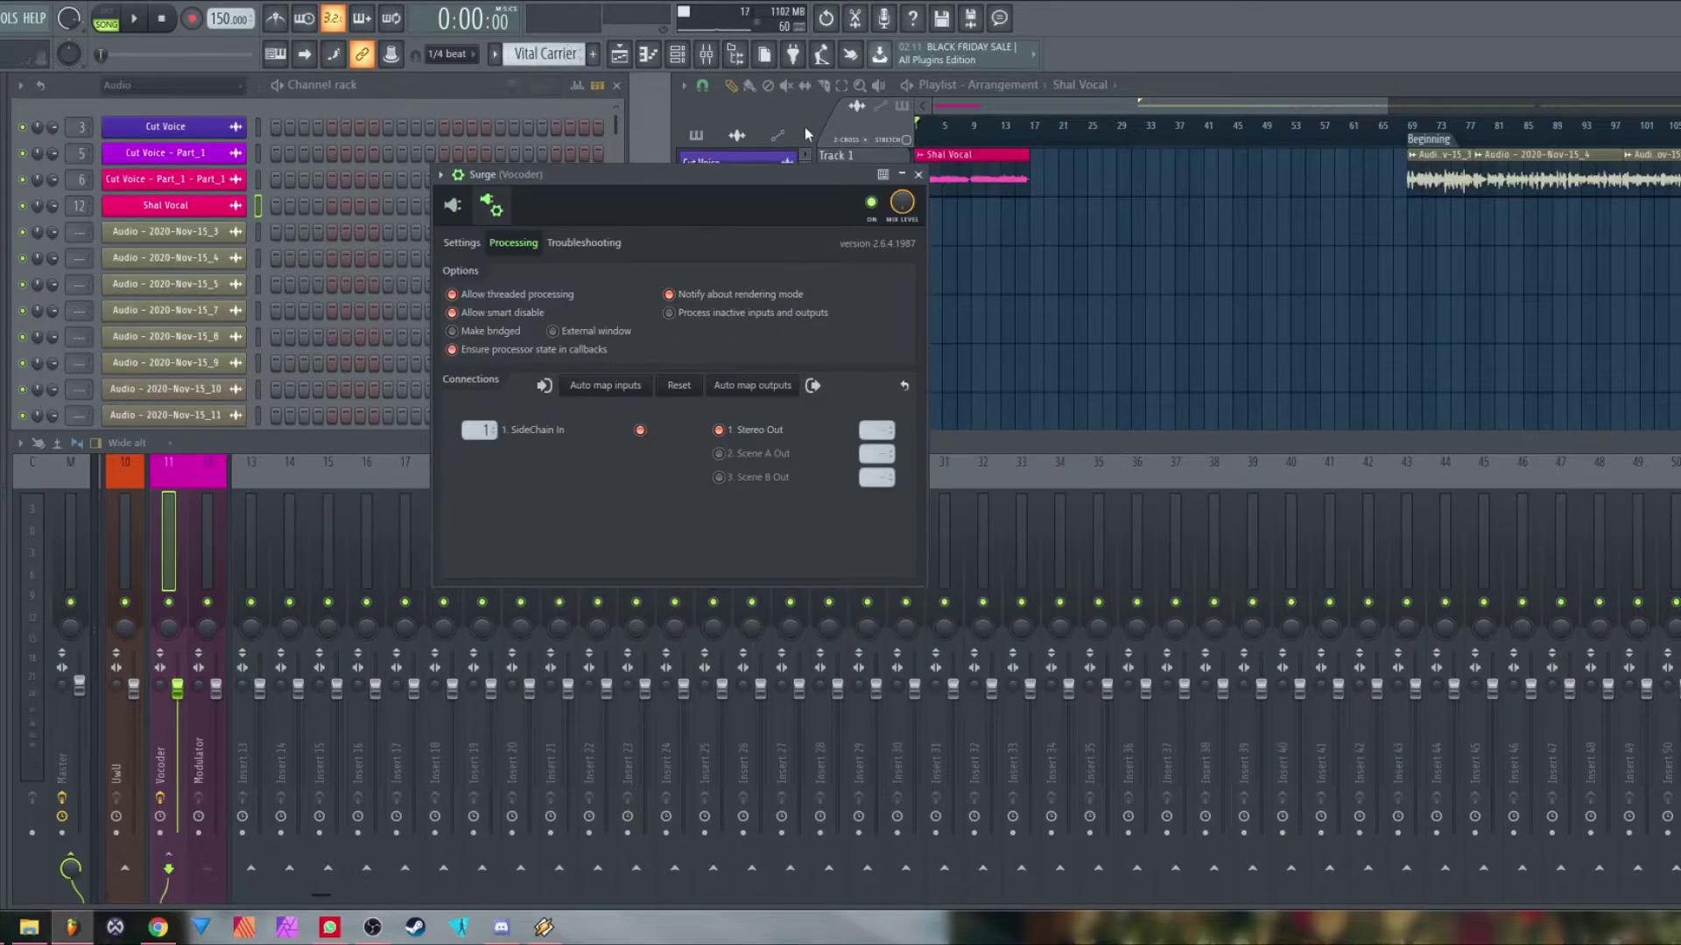
pyautogui.click(730, 140)
pyautogui.click(708, 138)
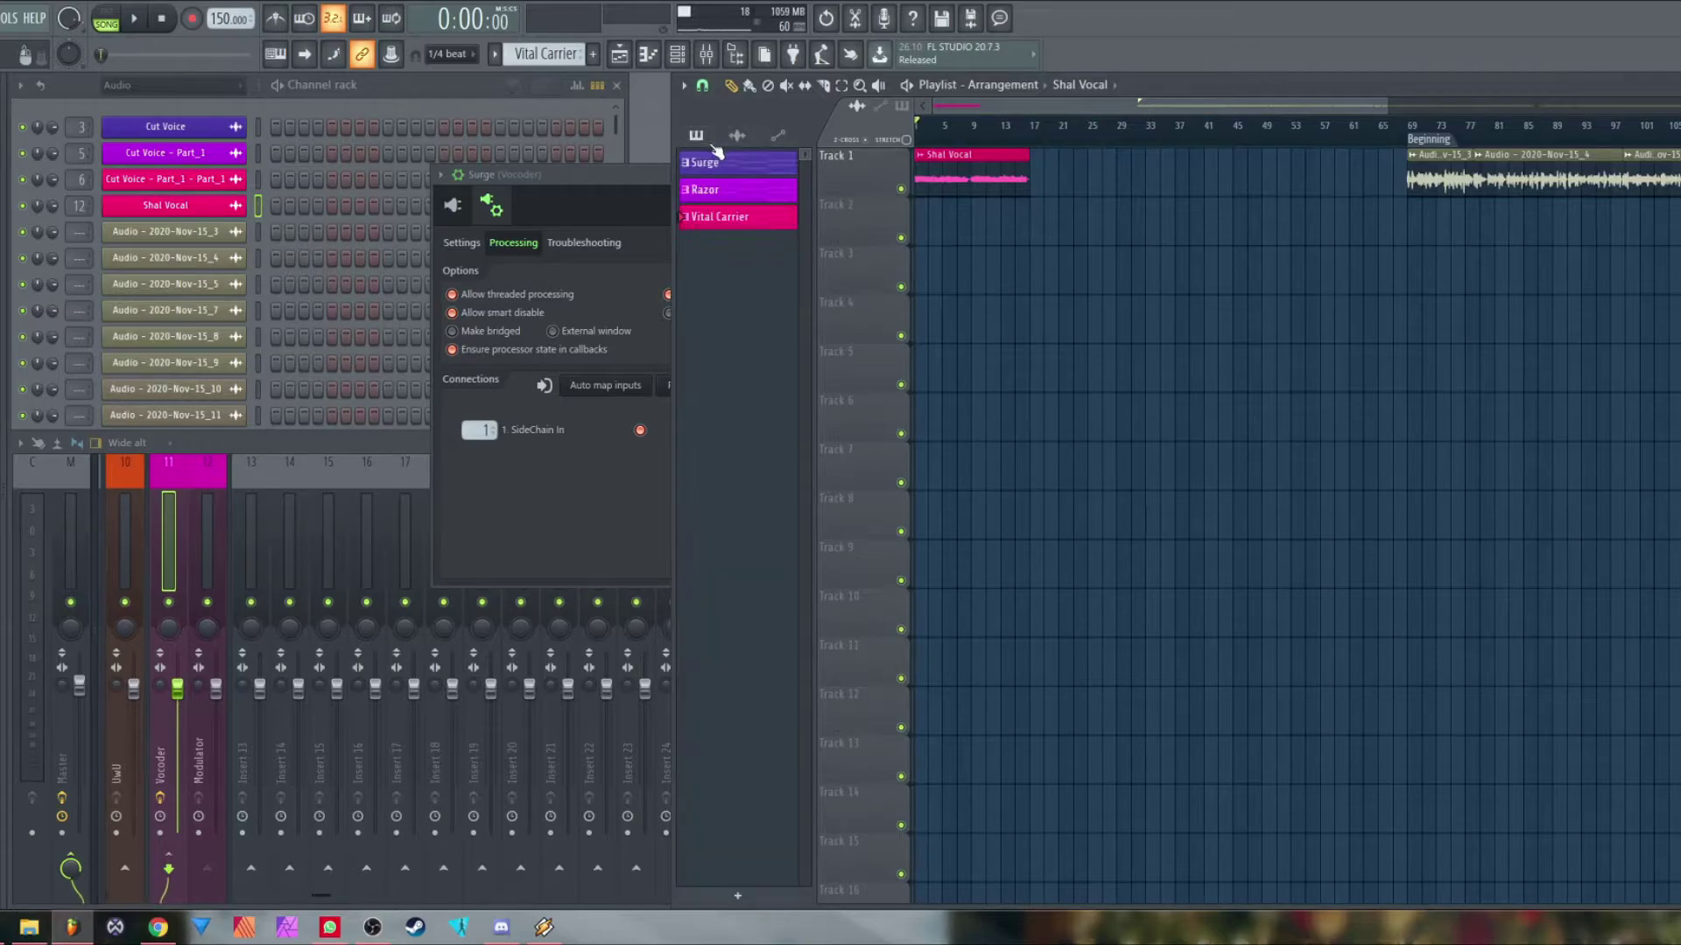
pyautogui.moveTo(755, 168); pyautogui.dragTo(923, 218)
pyautogui.click(958, 233)
pyautogui.click(987, 232)
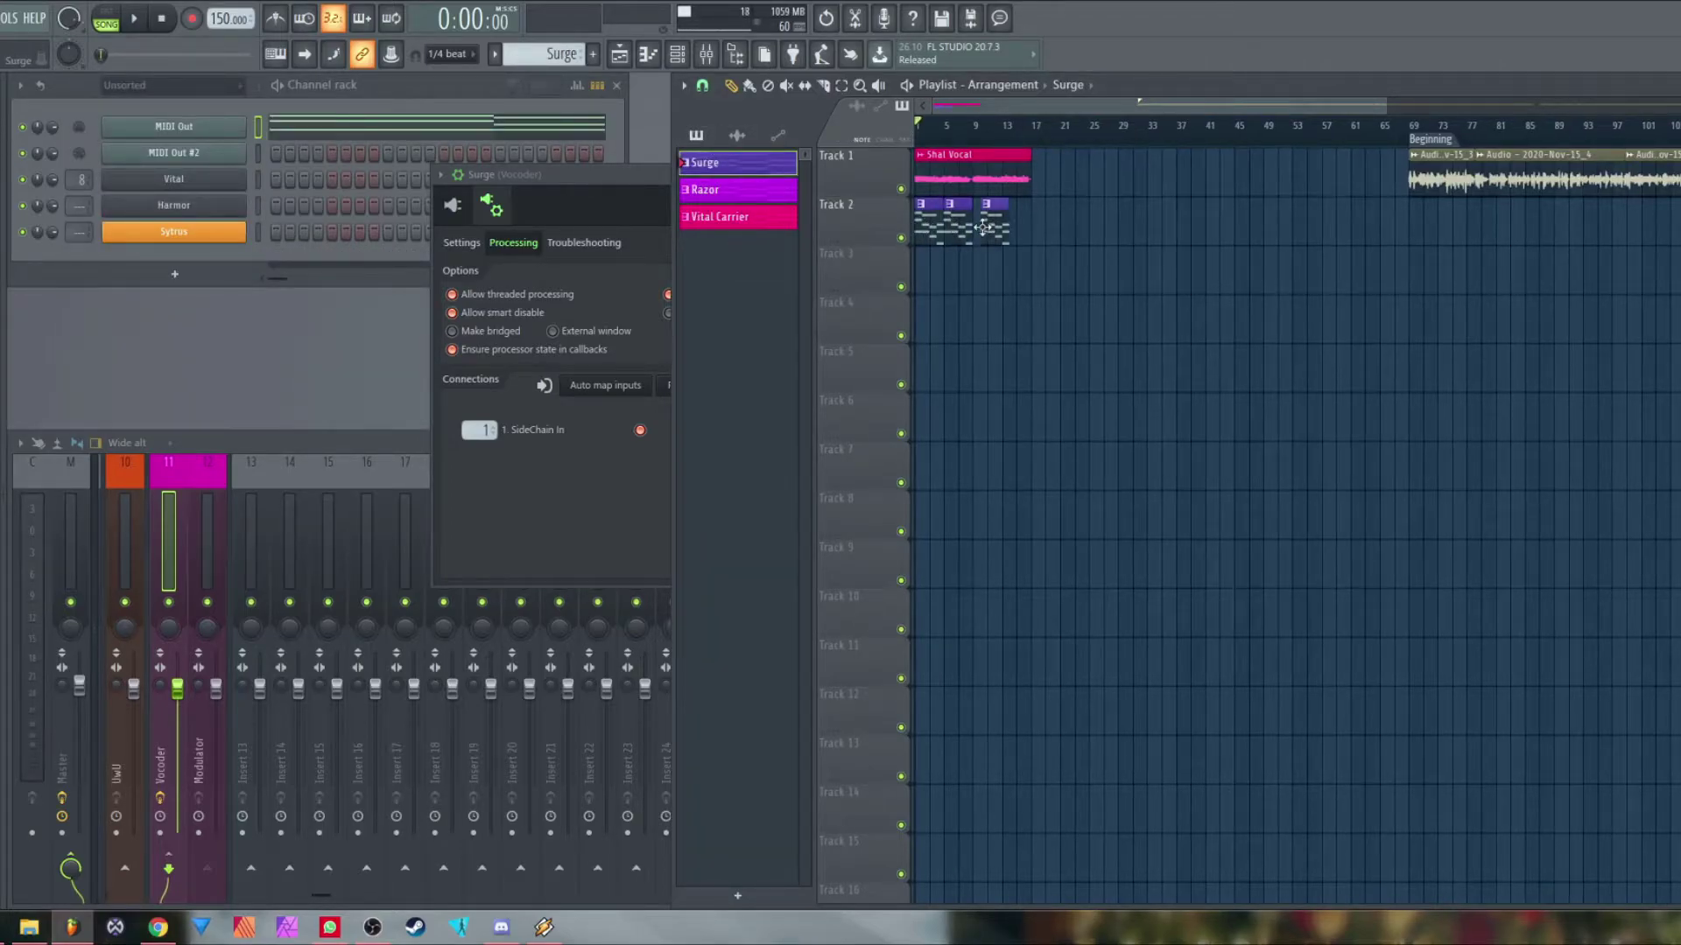
pyautogui.click(1024, 232)
pyautogui.moveTo(1033, 233); pyautogui.dragTo(1020, 232)
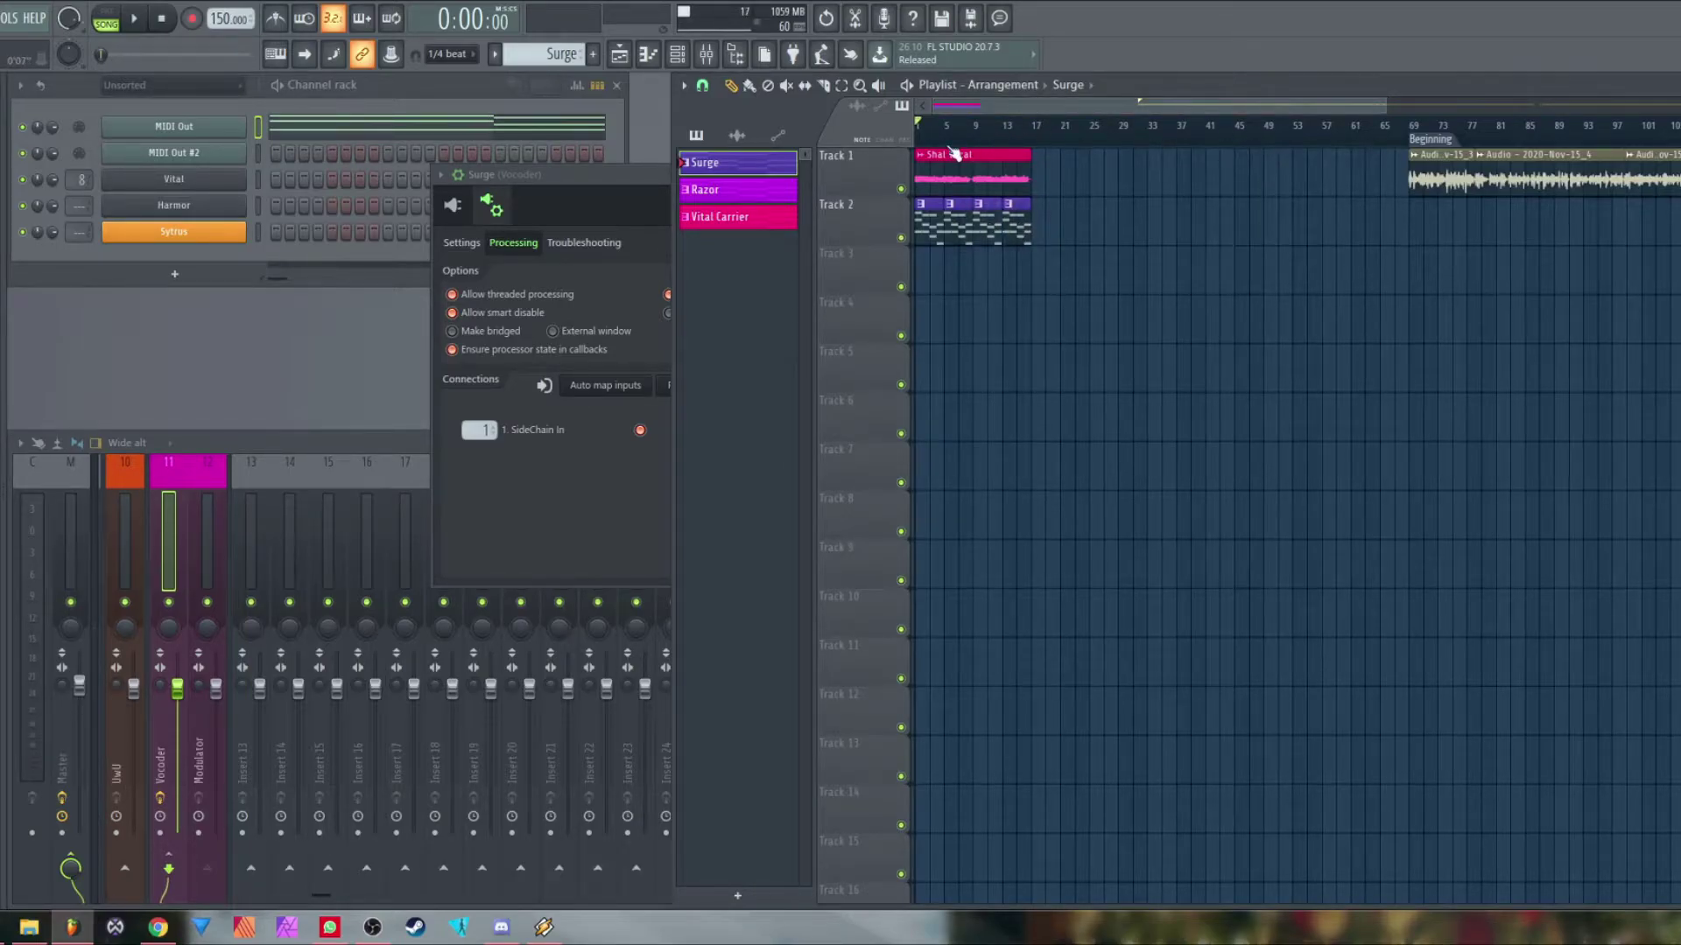
# Play the song while raising the Min Frequency, Max Frequency and input Gain of Surge's vocoder, and stop playback
pyautogui.click(453, 214)
pyautogui.moveTo(1047, 191); pyautogui.dragTo(1077, 310)
pyautogui.press('space')
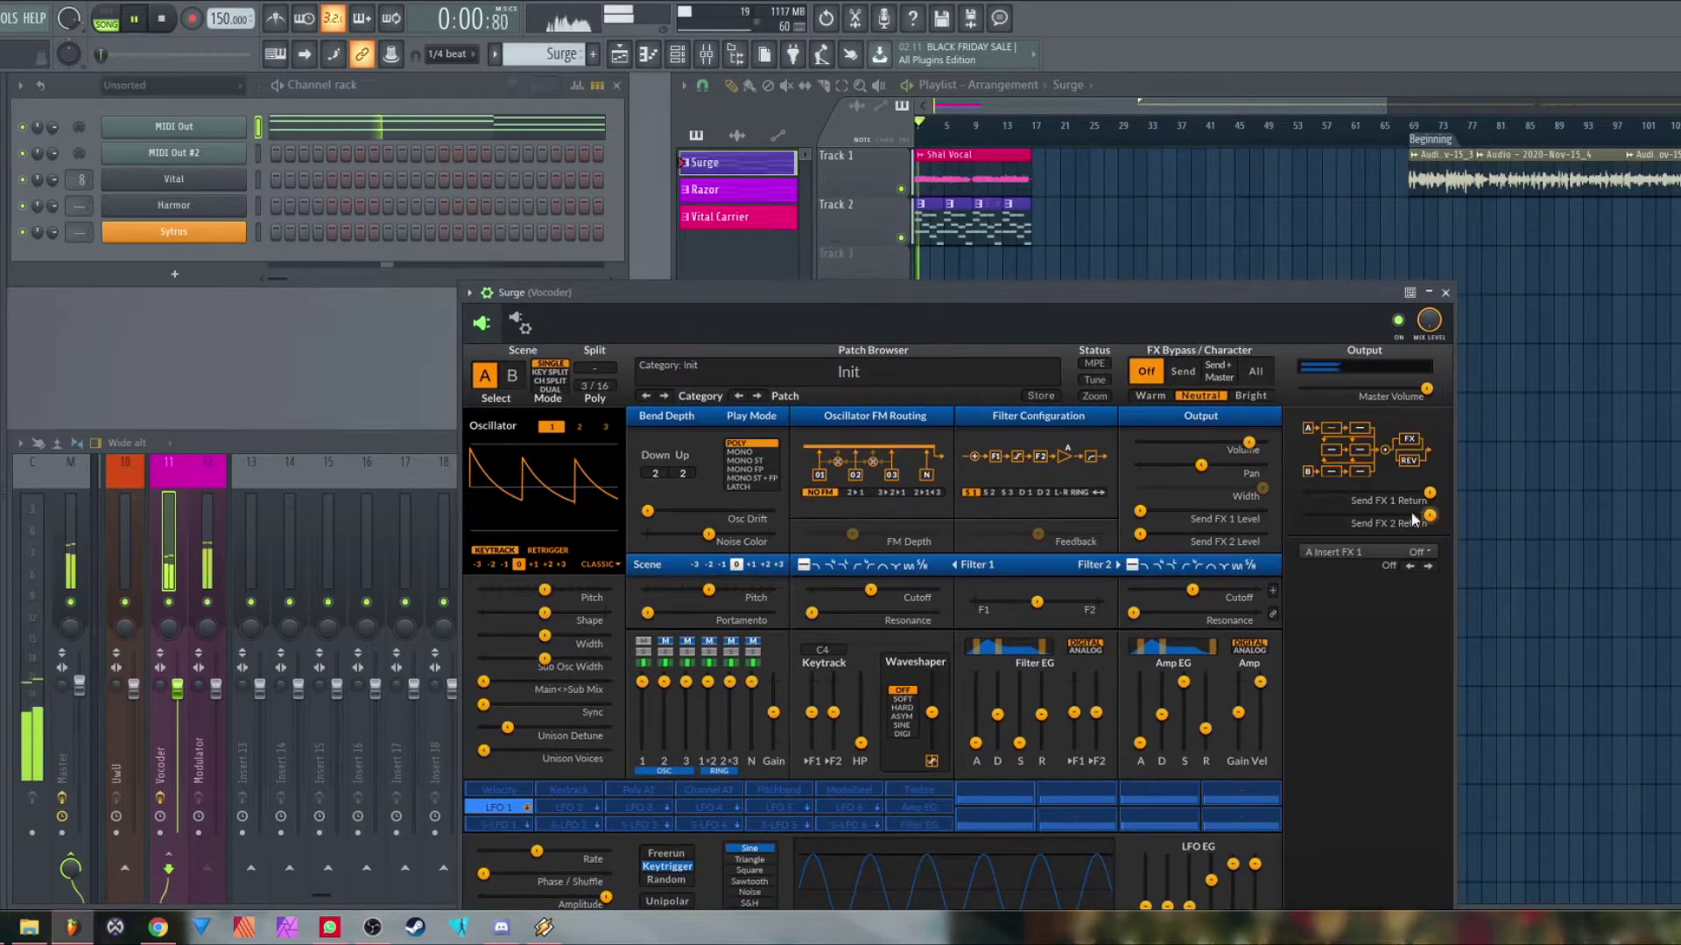
pyautogui.click(1409, 441)
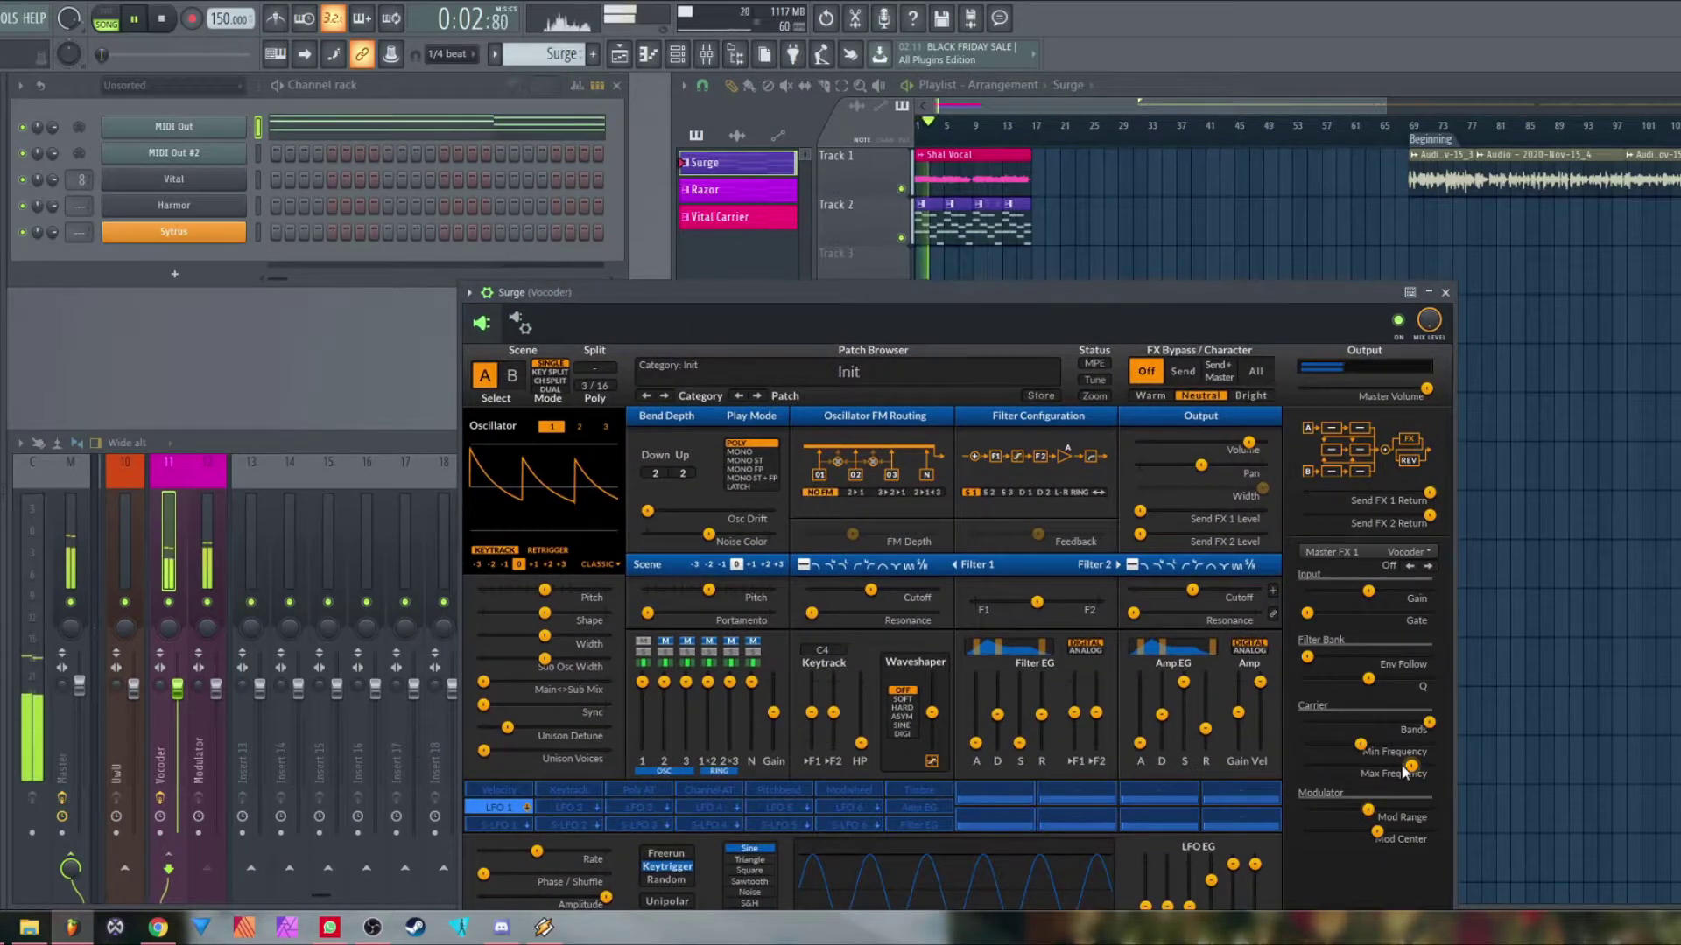
pyautogui.moveTo(1359, 746)
pyautogui.mouseDown()
pyautogui.moveTo(1417, 767)
pyautogui.moveTo(1366, 746)
pyautogui.mouseUp()
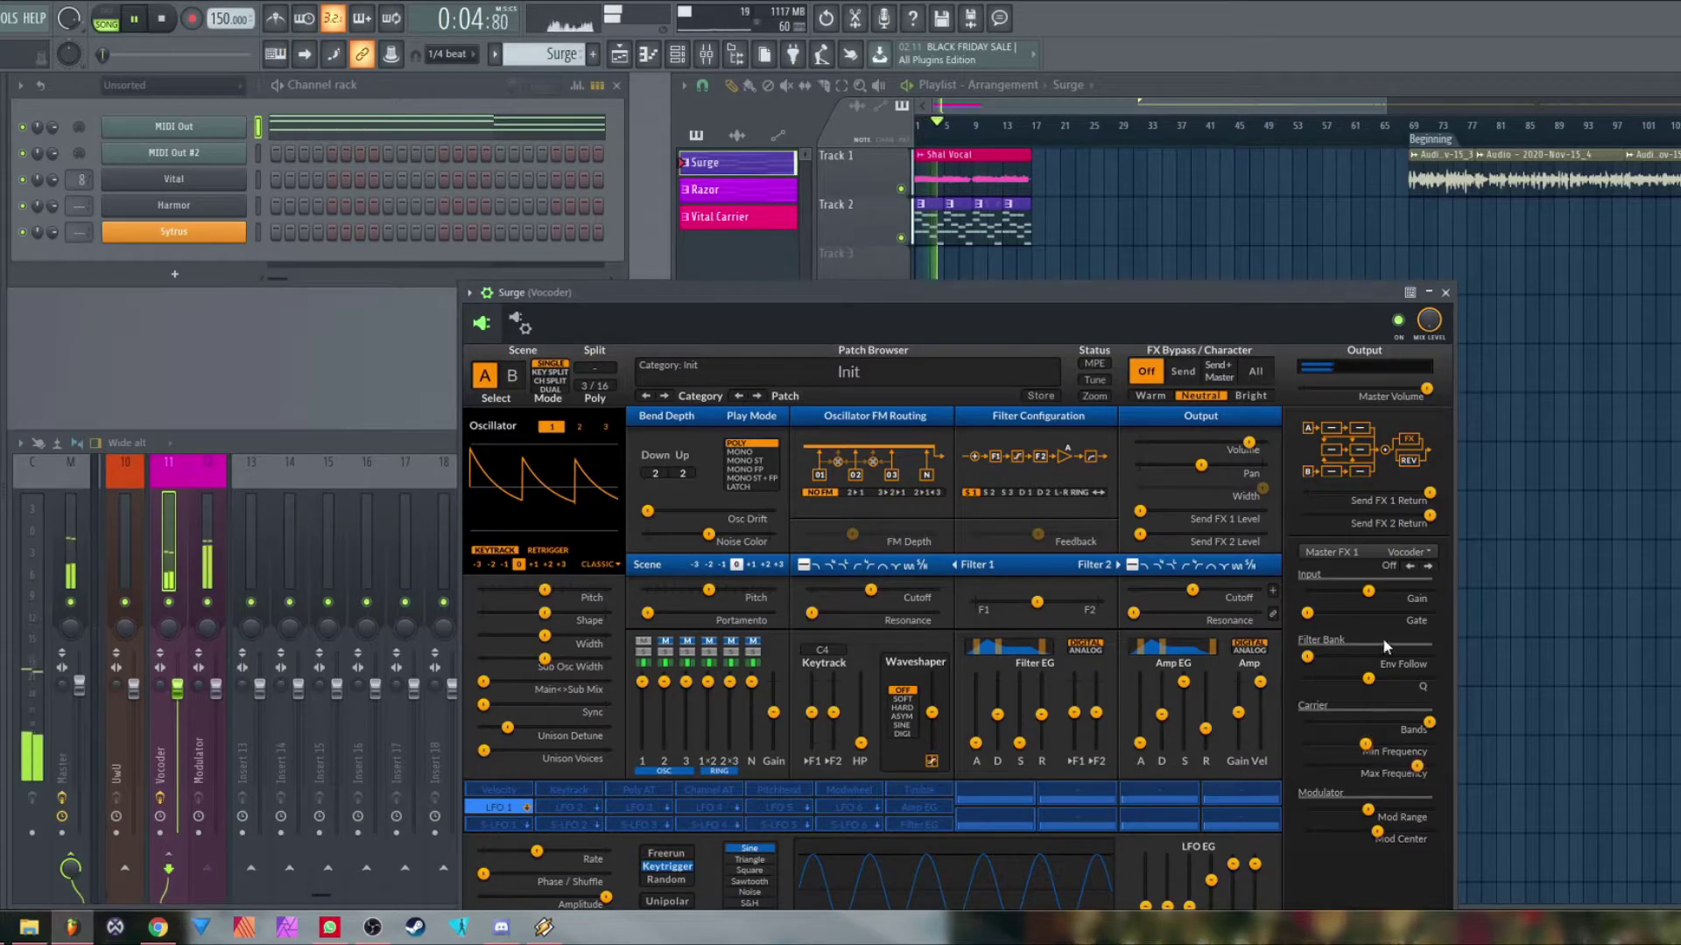
pyautogui.moveTo(1369, 592); pyautogui.dragTo(1392, 592)
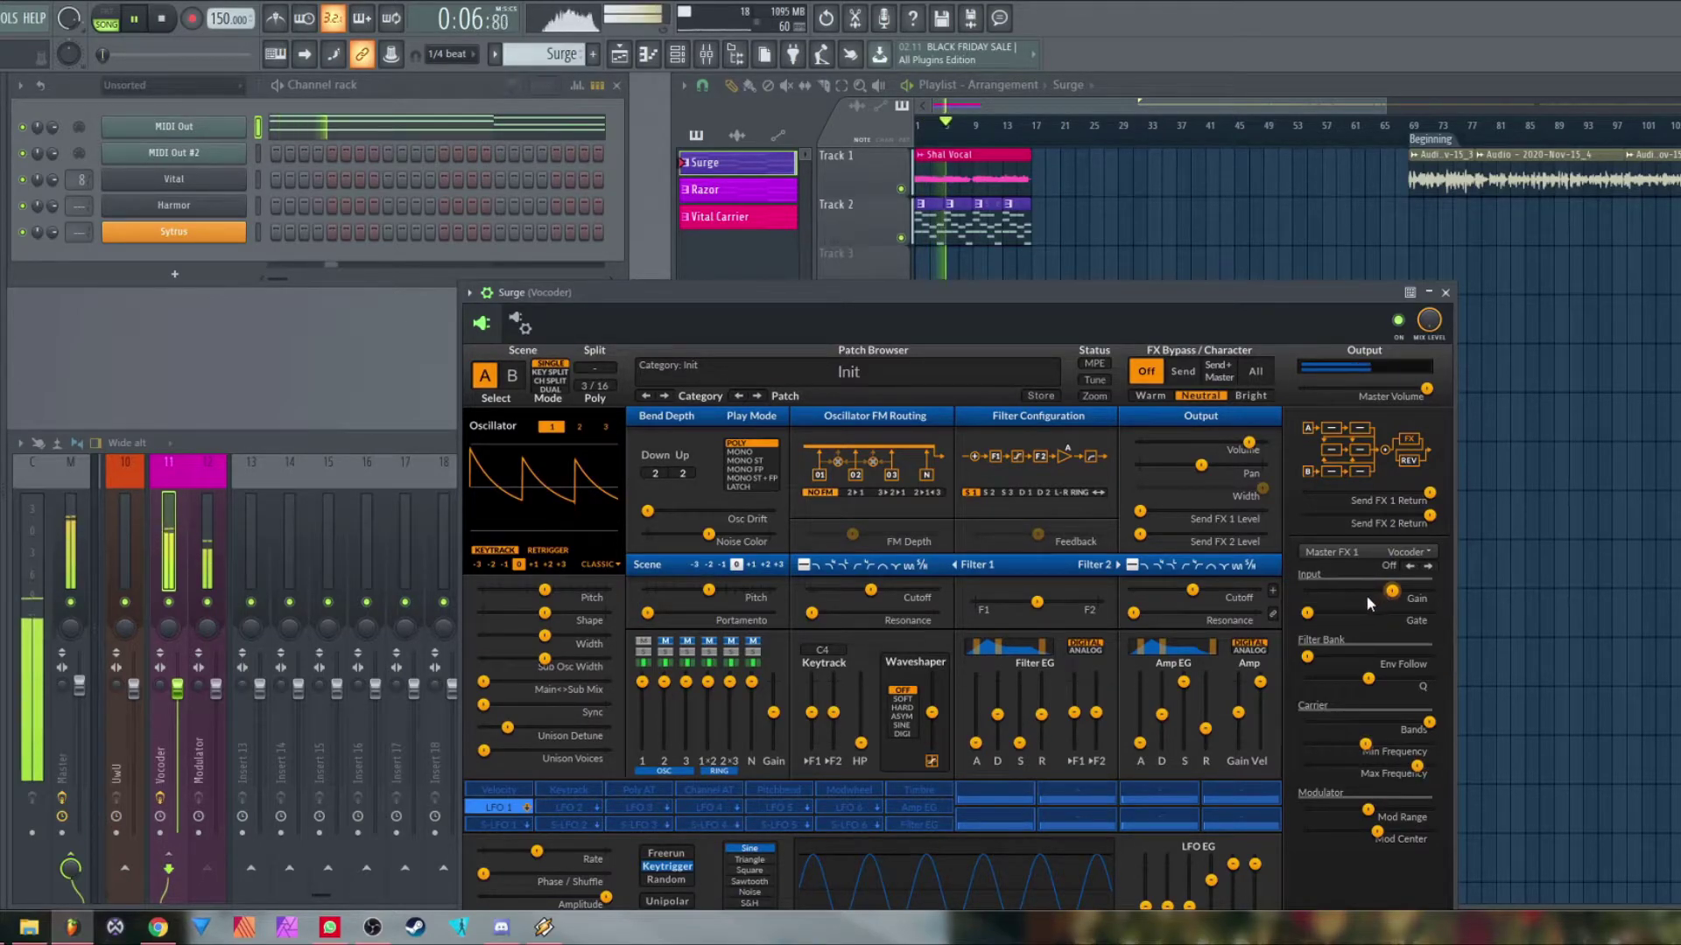
pyautogui.click(1111, 88)
pyautogui.press('space')
pyautogui.click(613, 296)
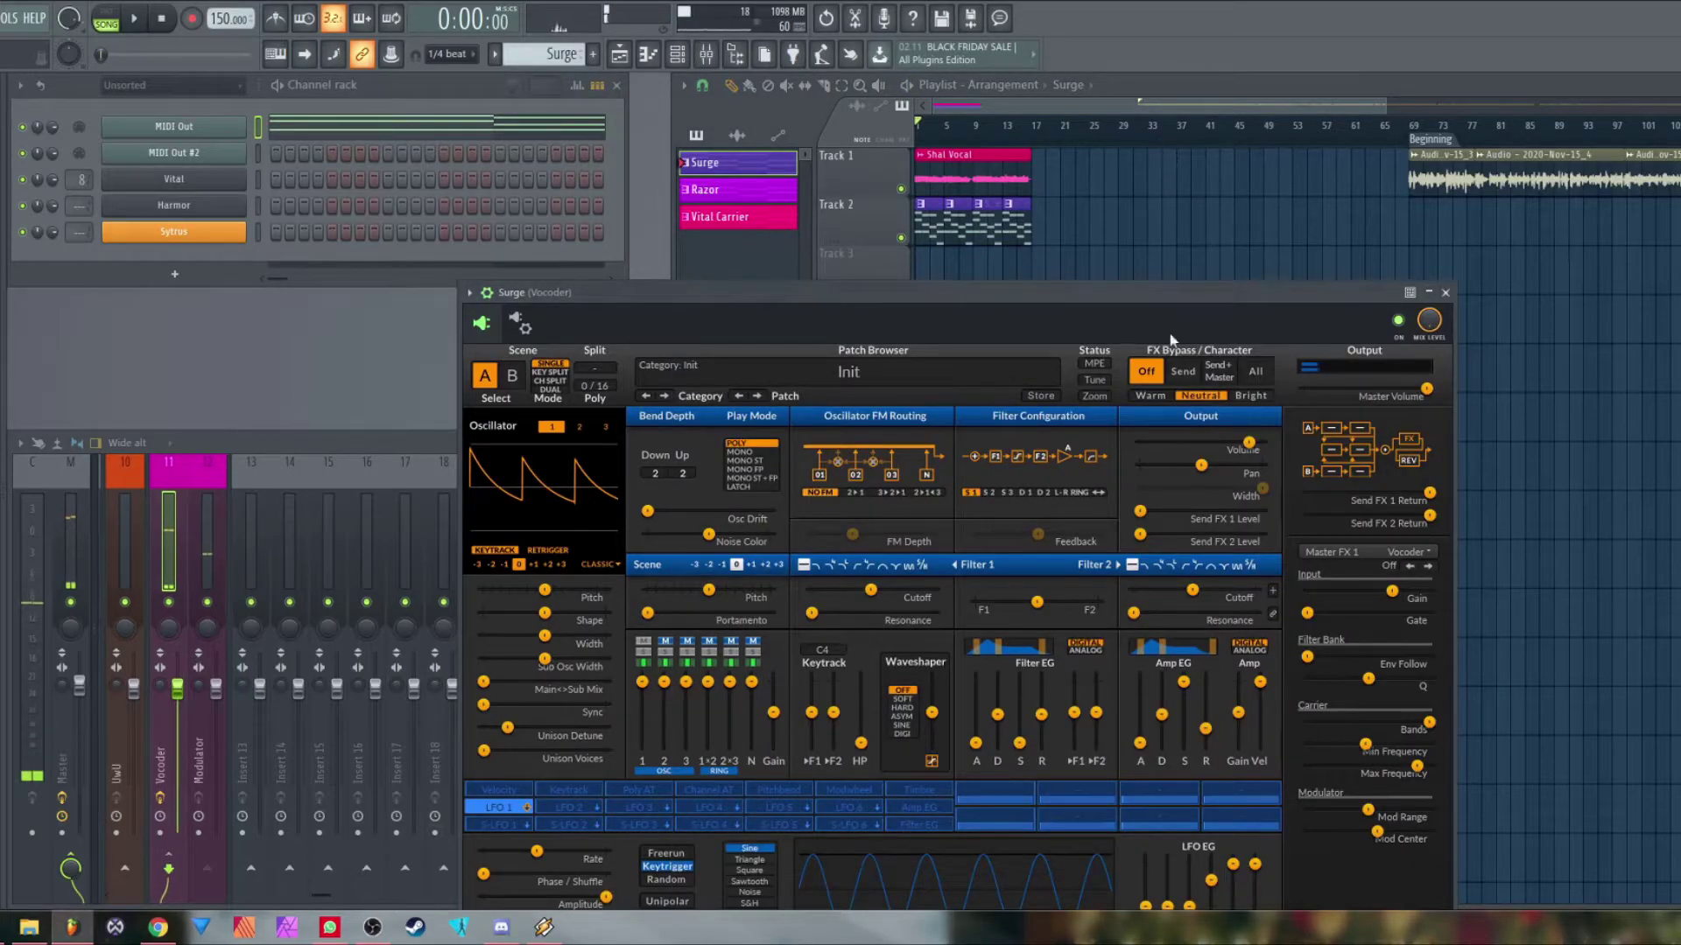
# Add a second Shal Vocal clip further along playlist Track 1 and make it a unique sample saved as Shal Vocal - Part_1.wav
pyautogui.click(1445, 292)
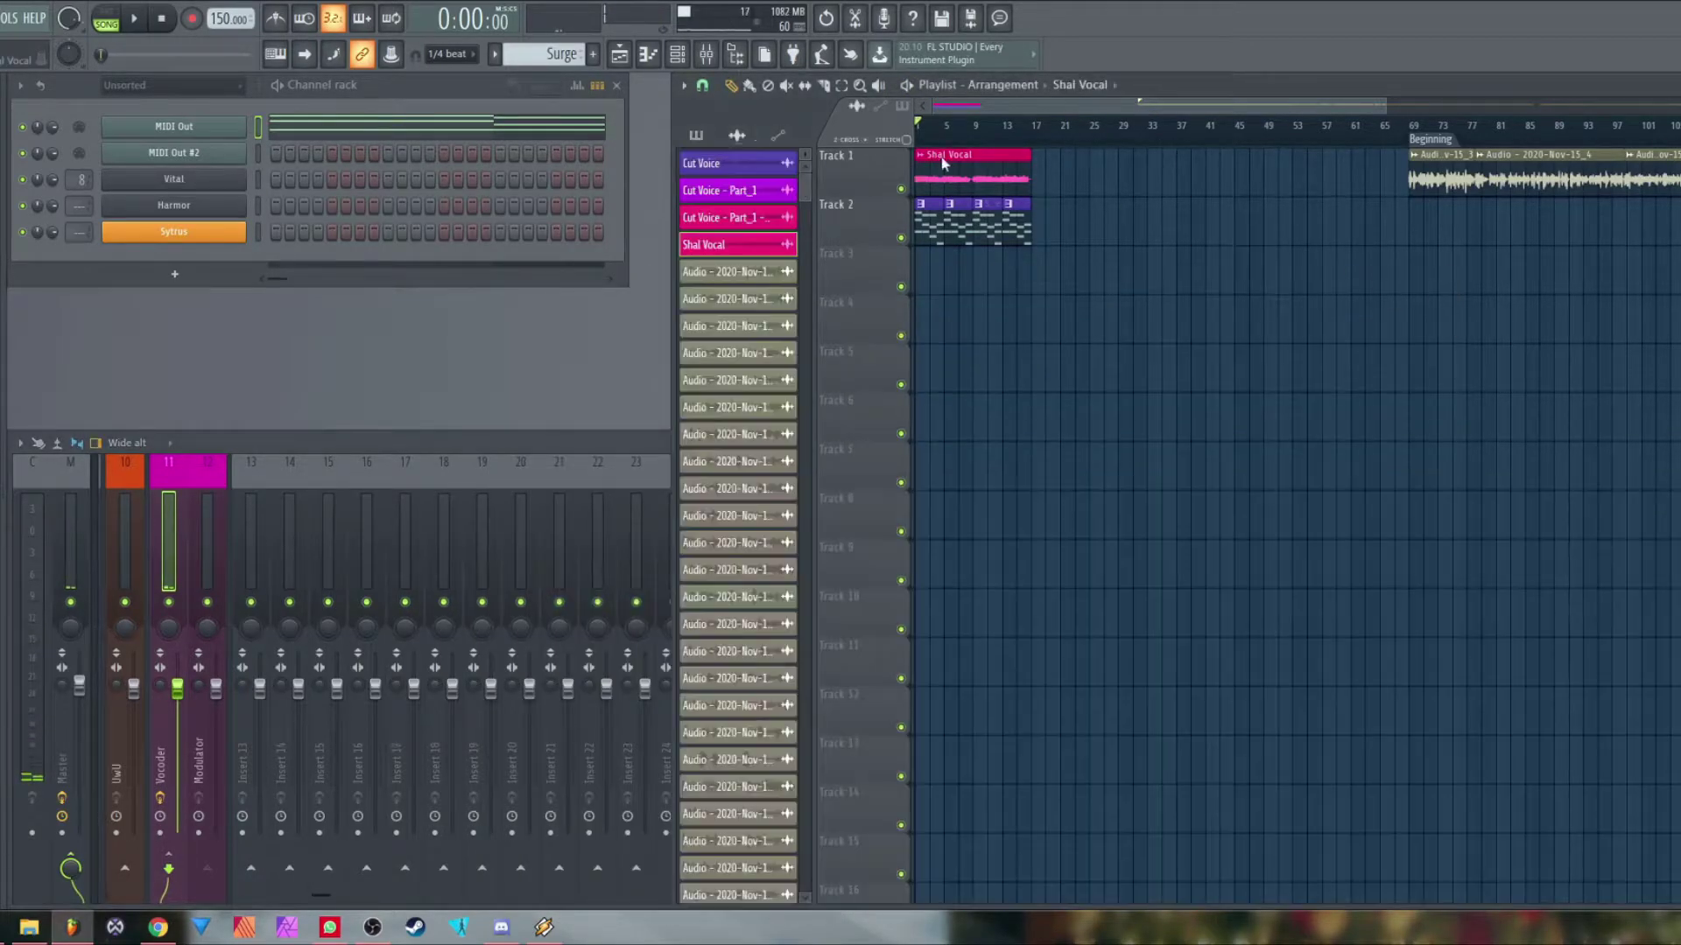
pyautogui.click(1118, 168)
pyautogui.click(1079, 155)
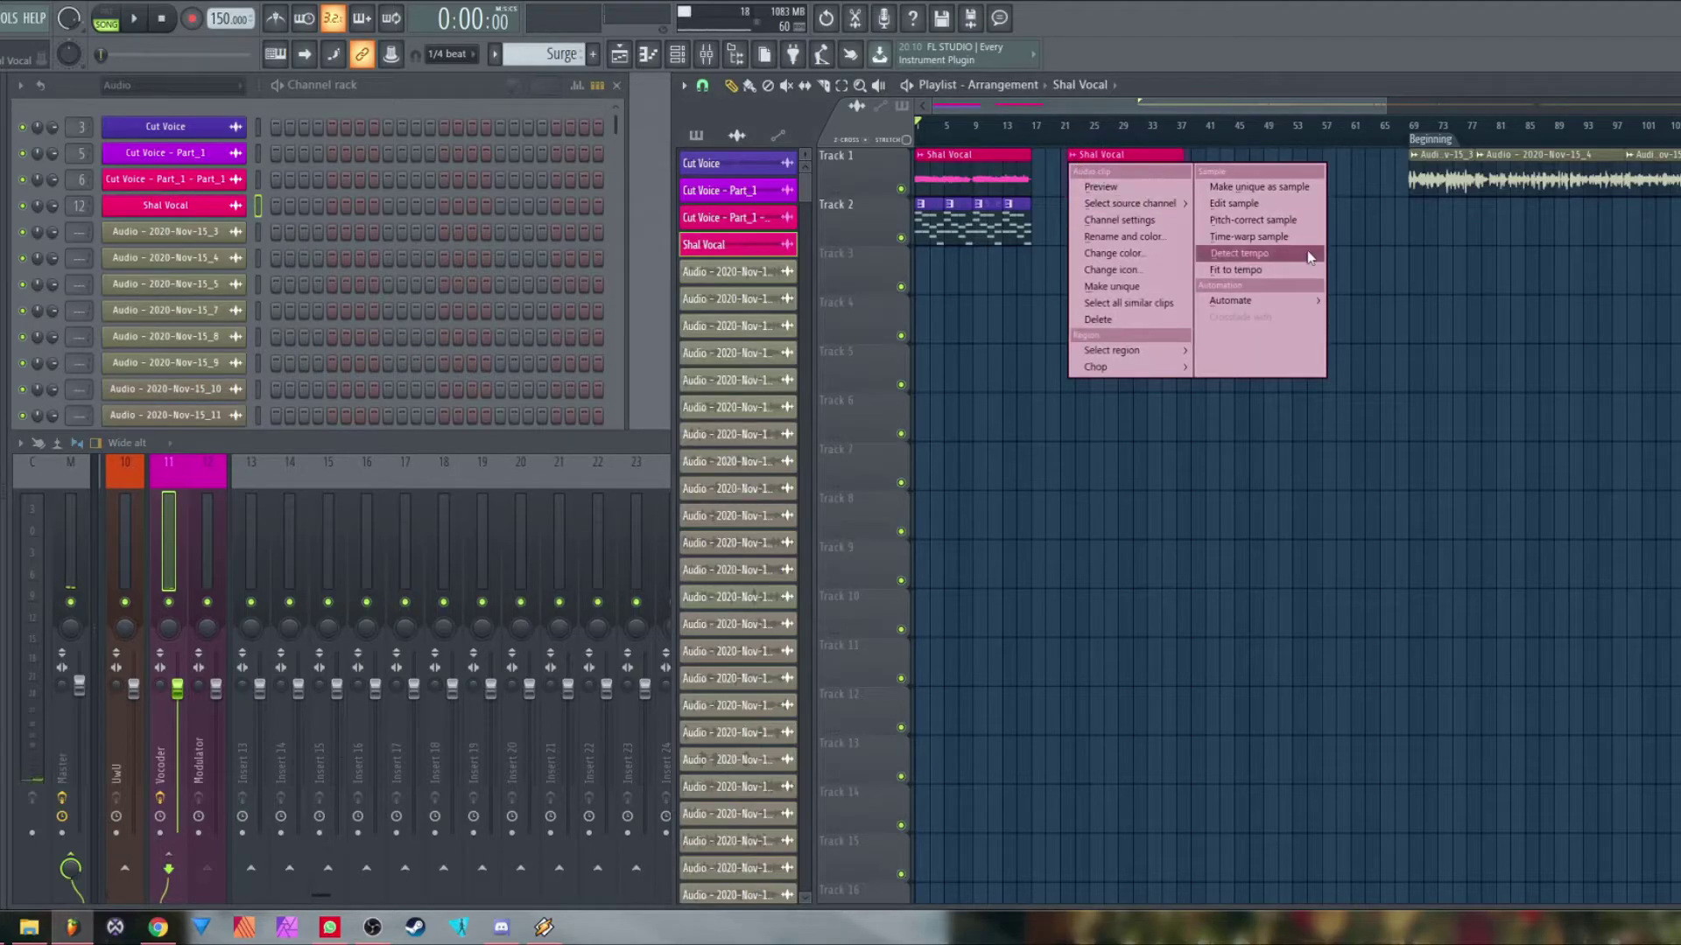
pyautogui.click(1283, 189)
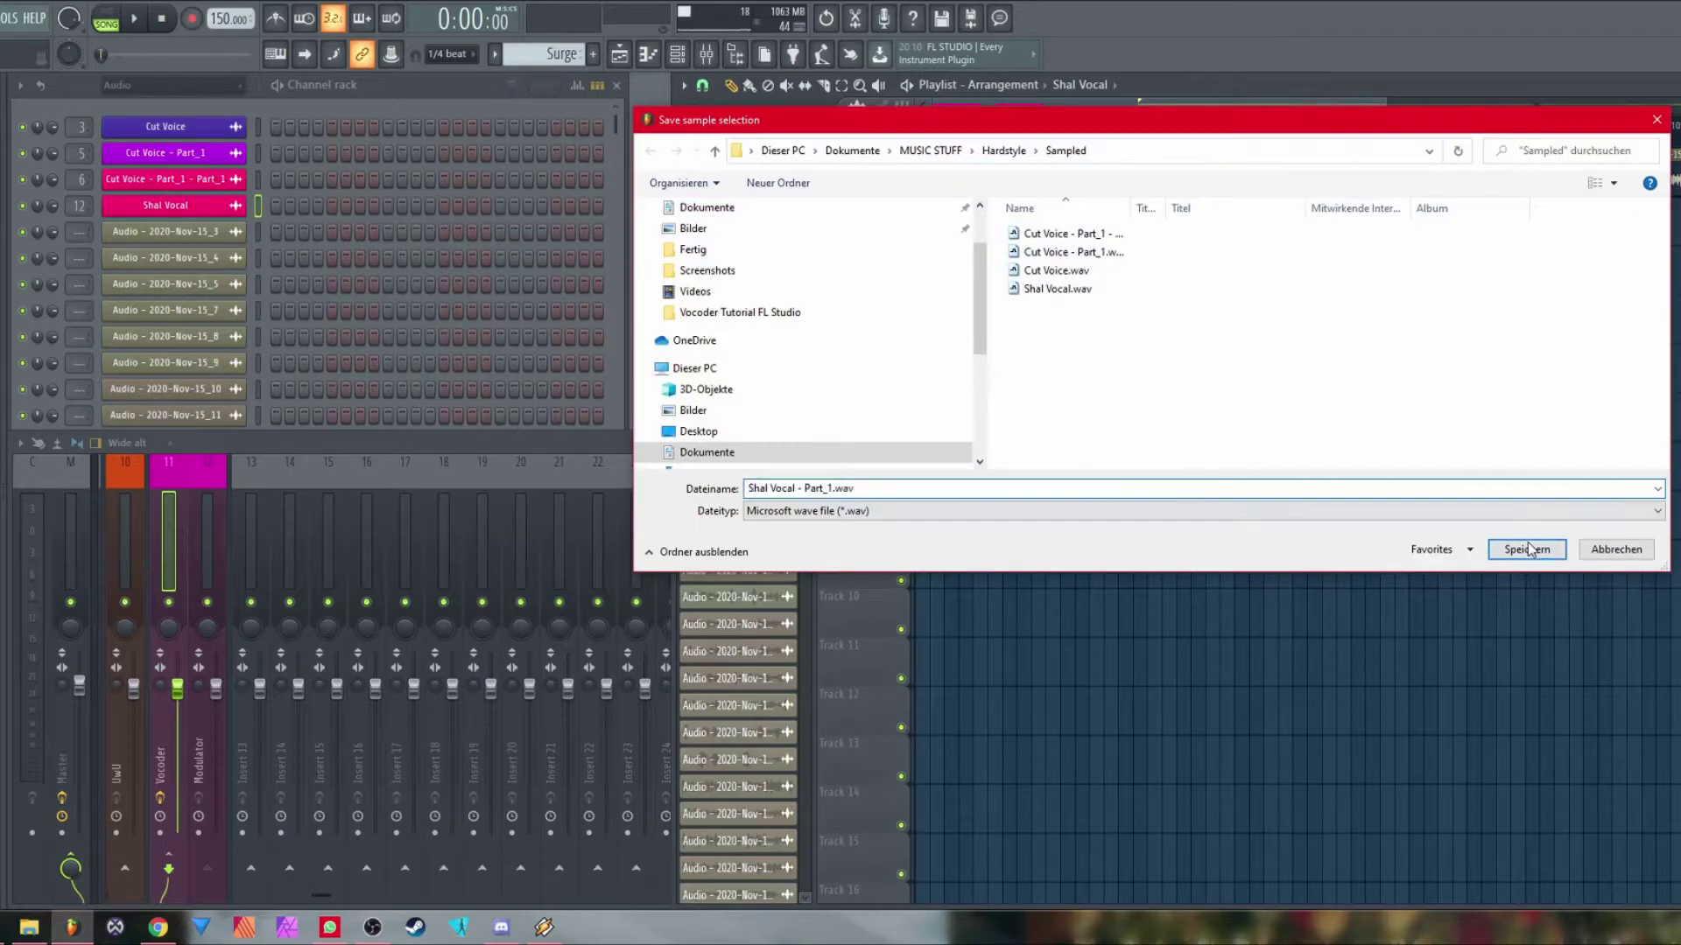
pyautogui.click(1527, 549)
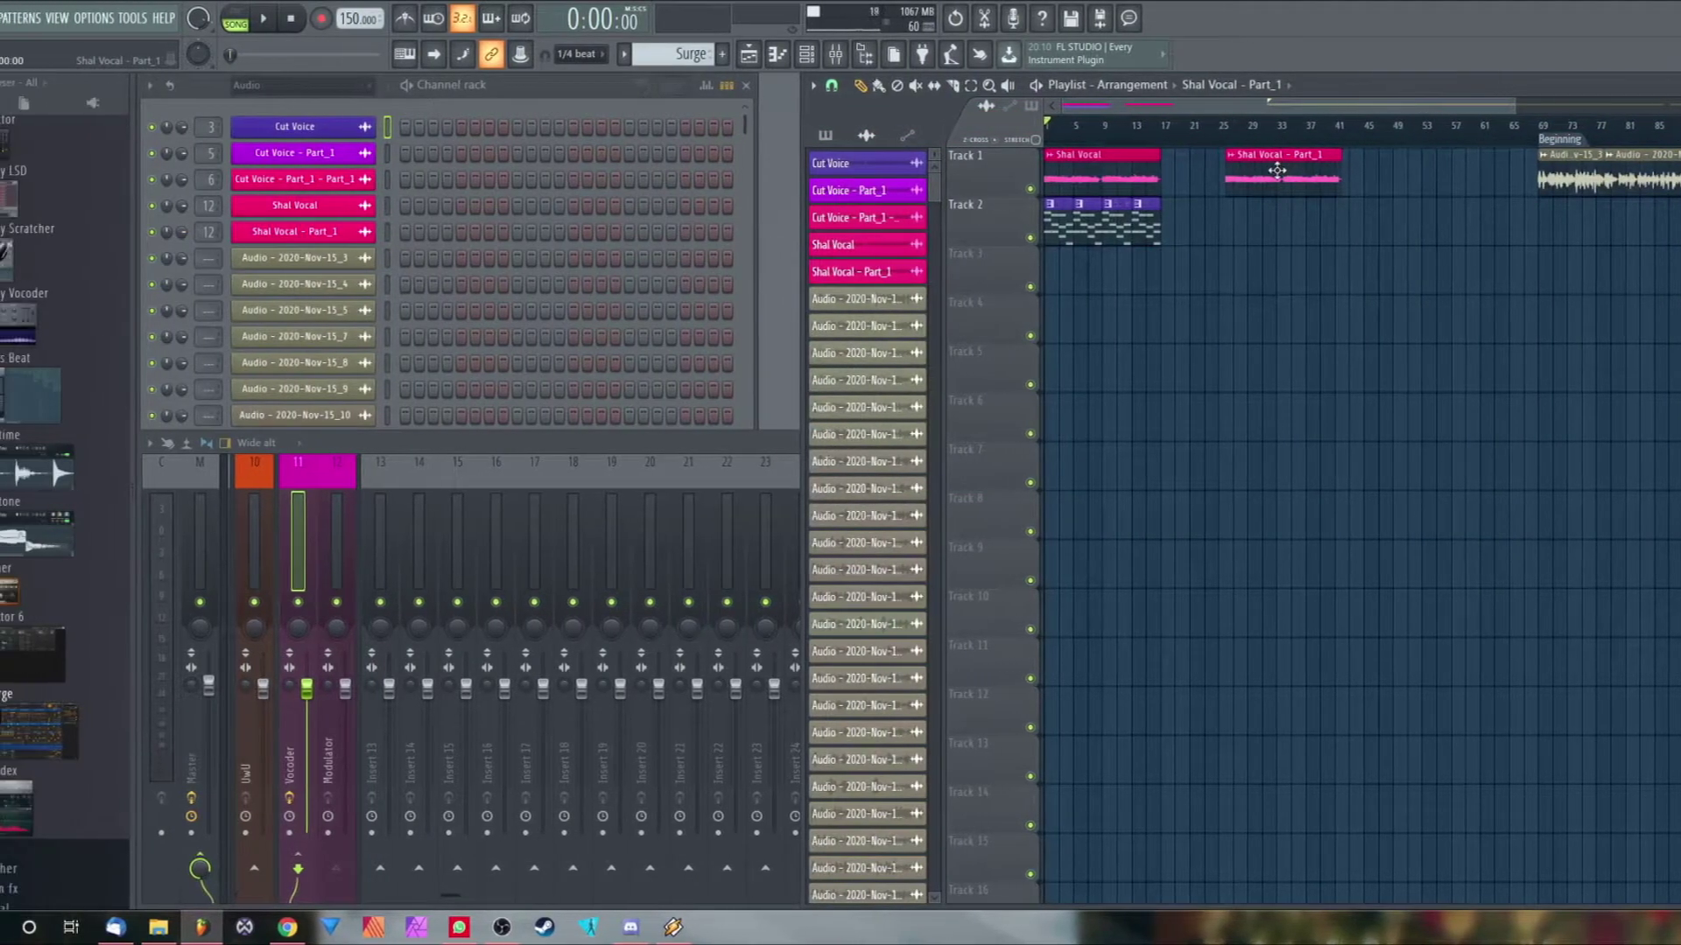
# Show the unsorted channels and check the output port setting of the MIDI Out #2 channel
pyautogui.click(405, 84)
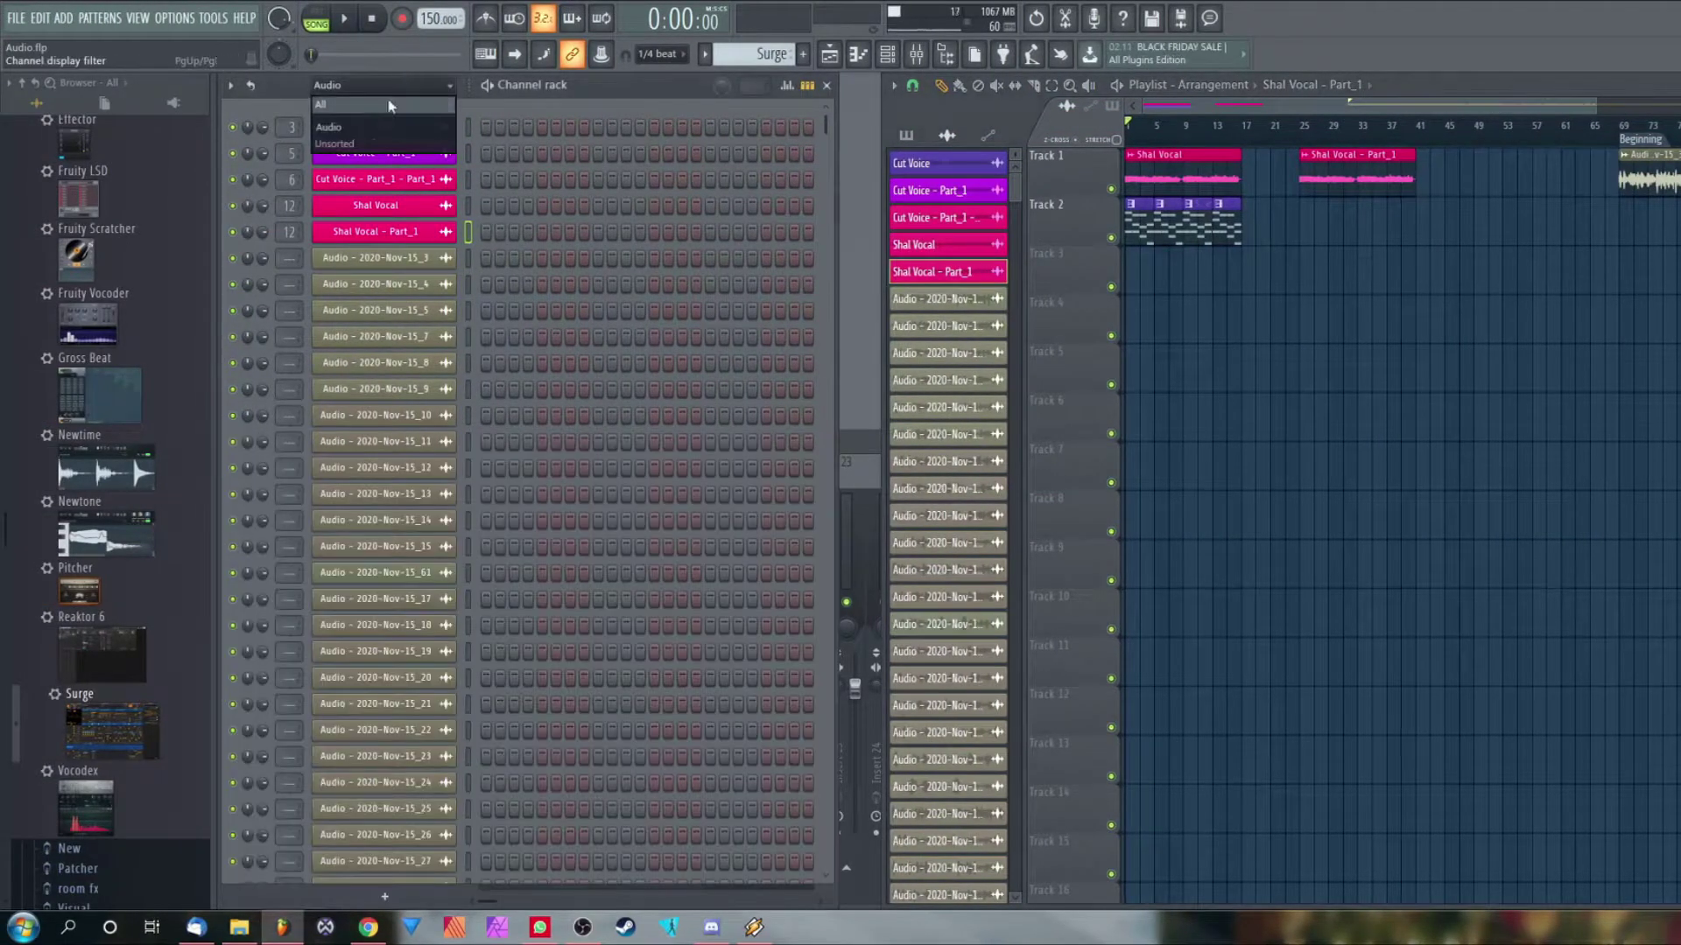
pyautogui.click(359, 138)
pyautogui.click(419, 147)
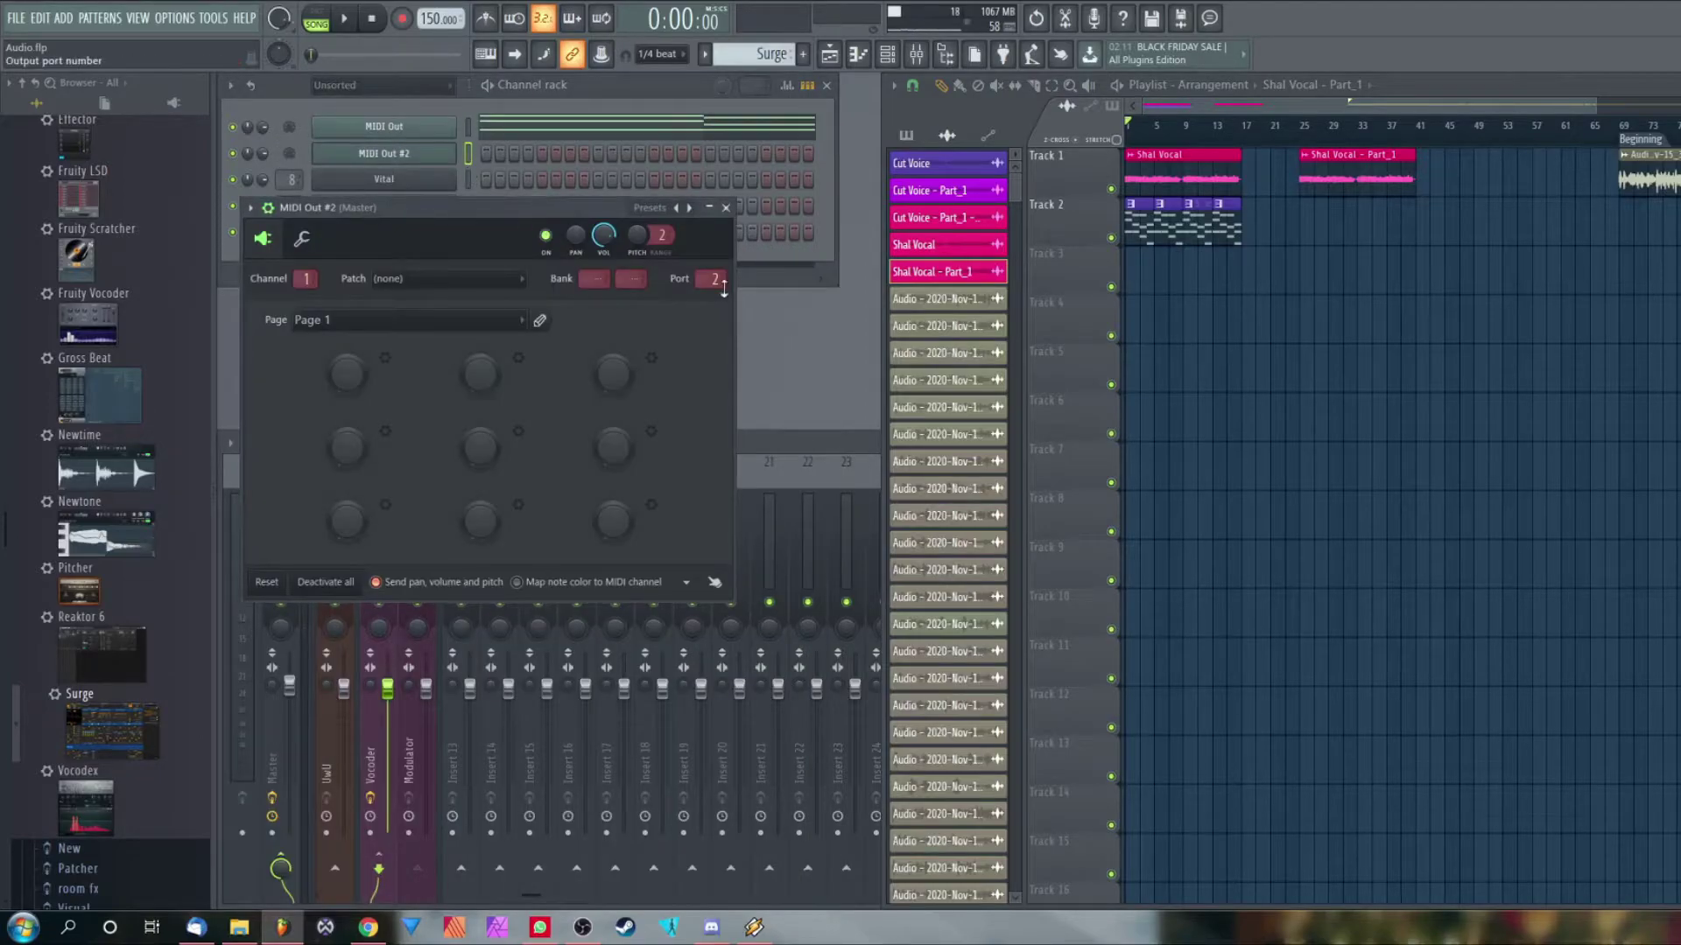
pyautogui.click(726, 208)
# Route the Shal Vocal - Part_1 channel to its own mixer track and move that track to insert 13
pyautogui.click(1382, 157)
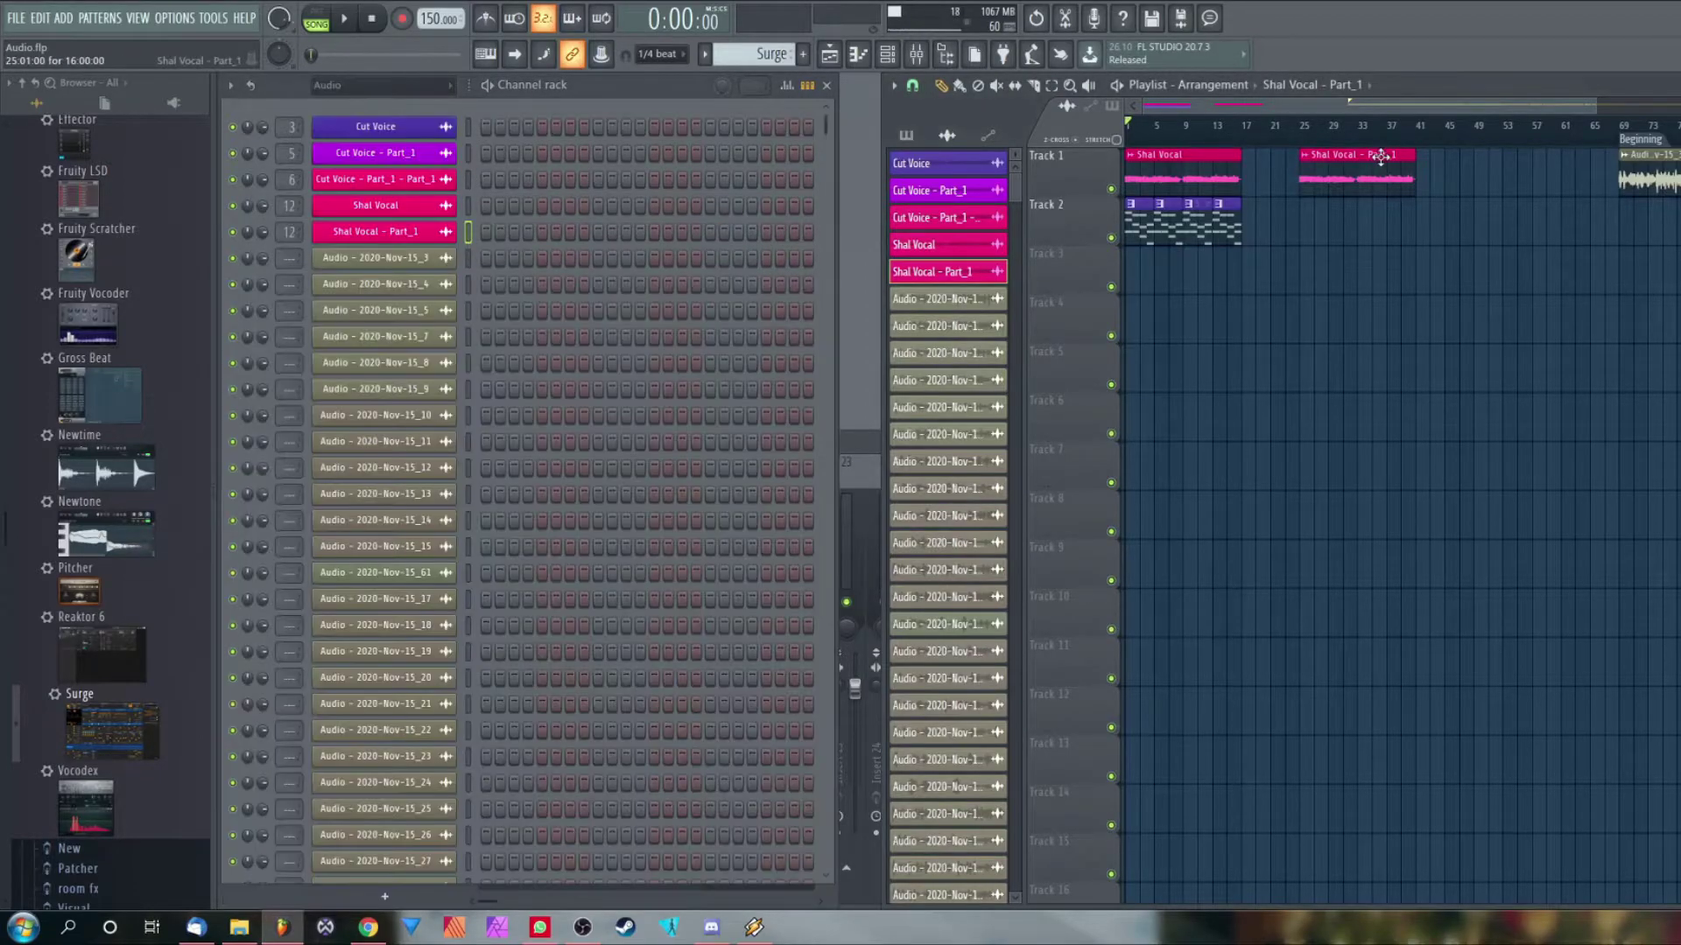
pyautogui.doubleClick(1346, 171)
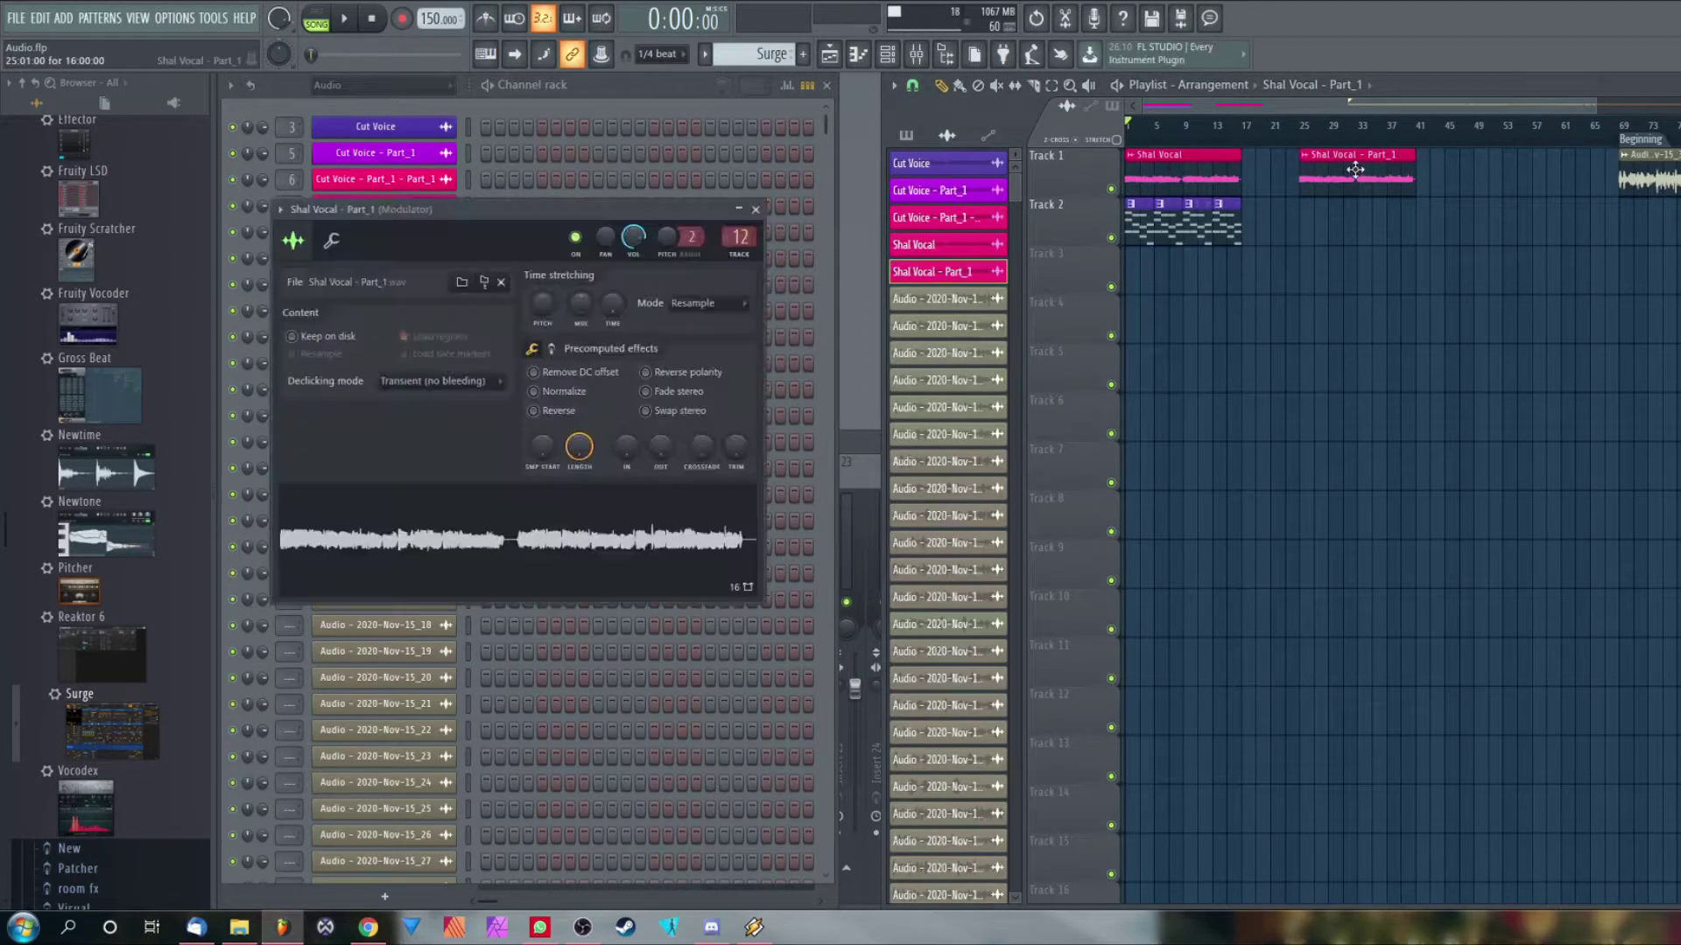
pyautogui.doubleClick(746, 254)
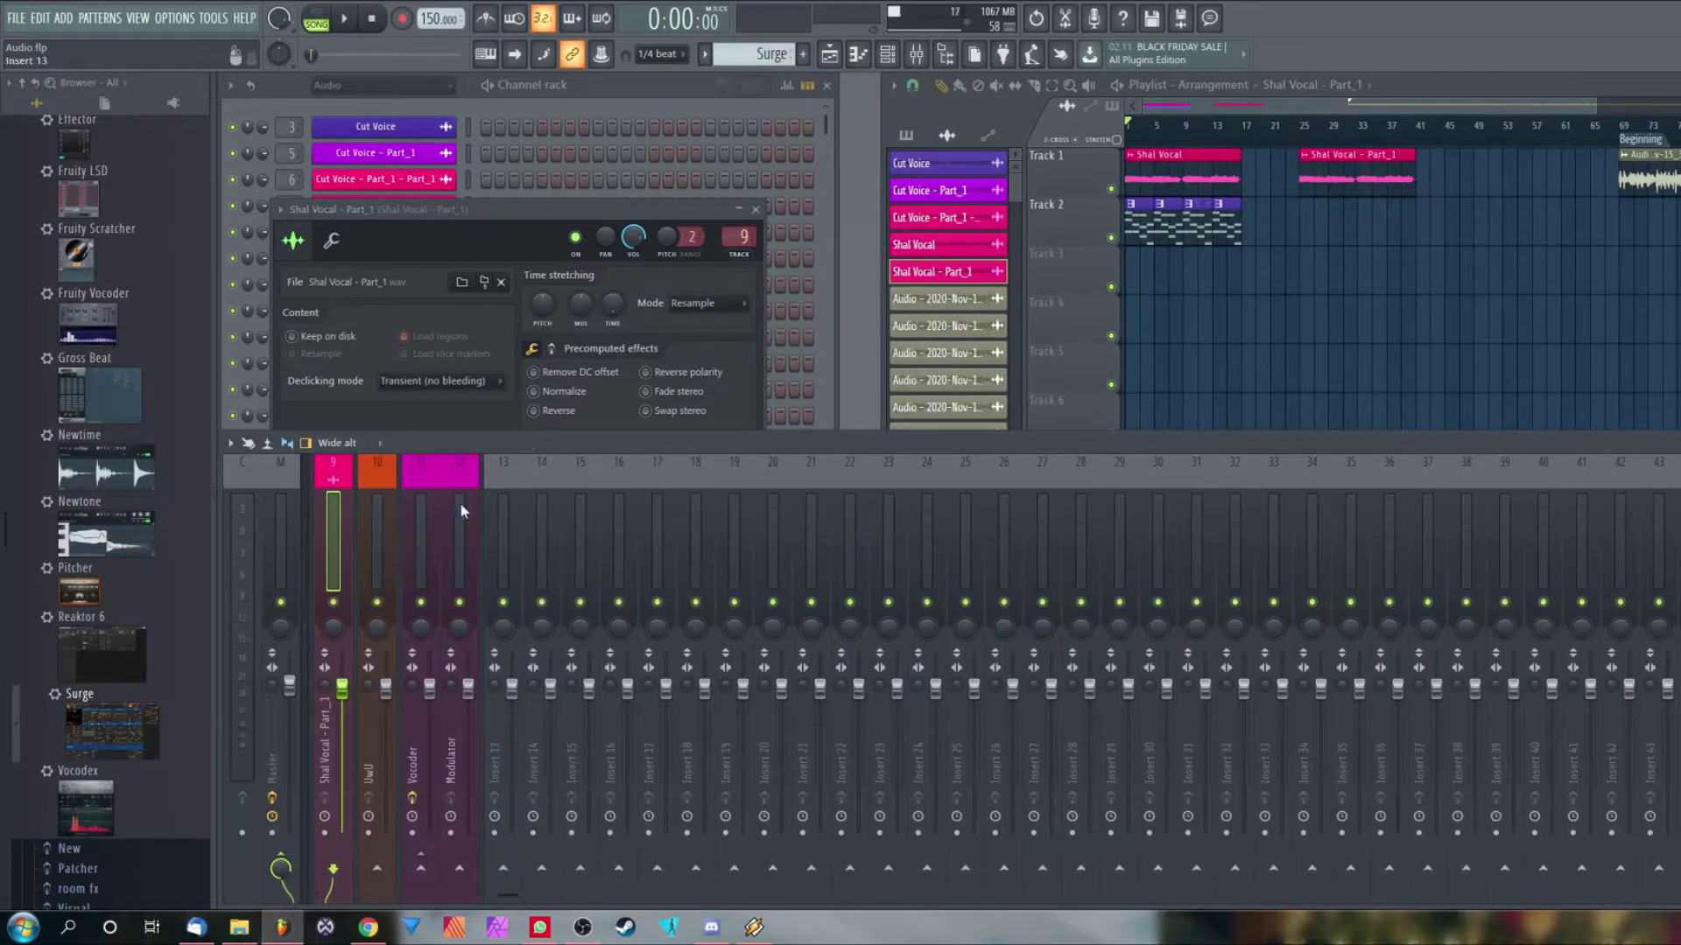
pyautogui.hotkey('alt', 'Right')
pyautogui.hotkey('alt', 'Right')
pyautogui.hotkey('alt', 'Right')
pyautogui.hotkey('alt', 'Right')
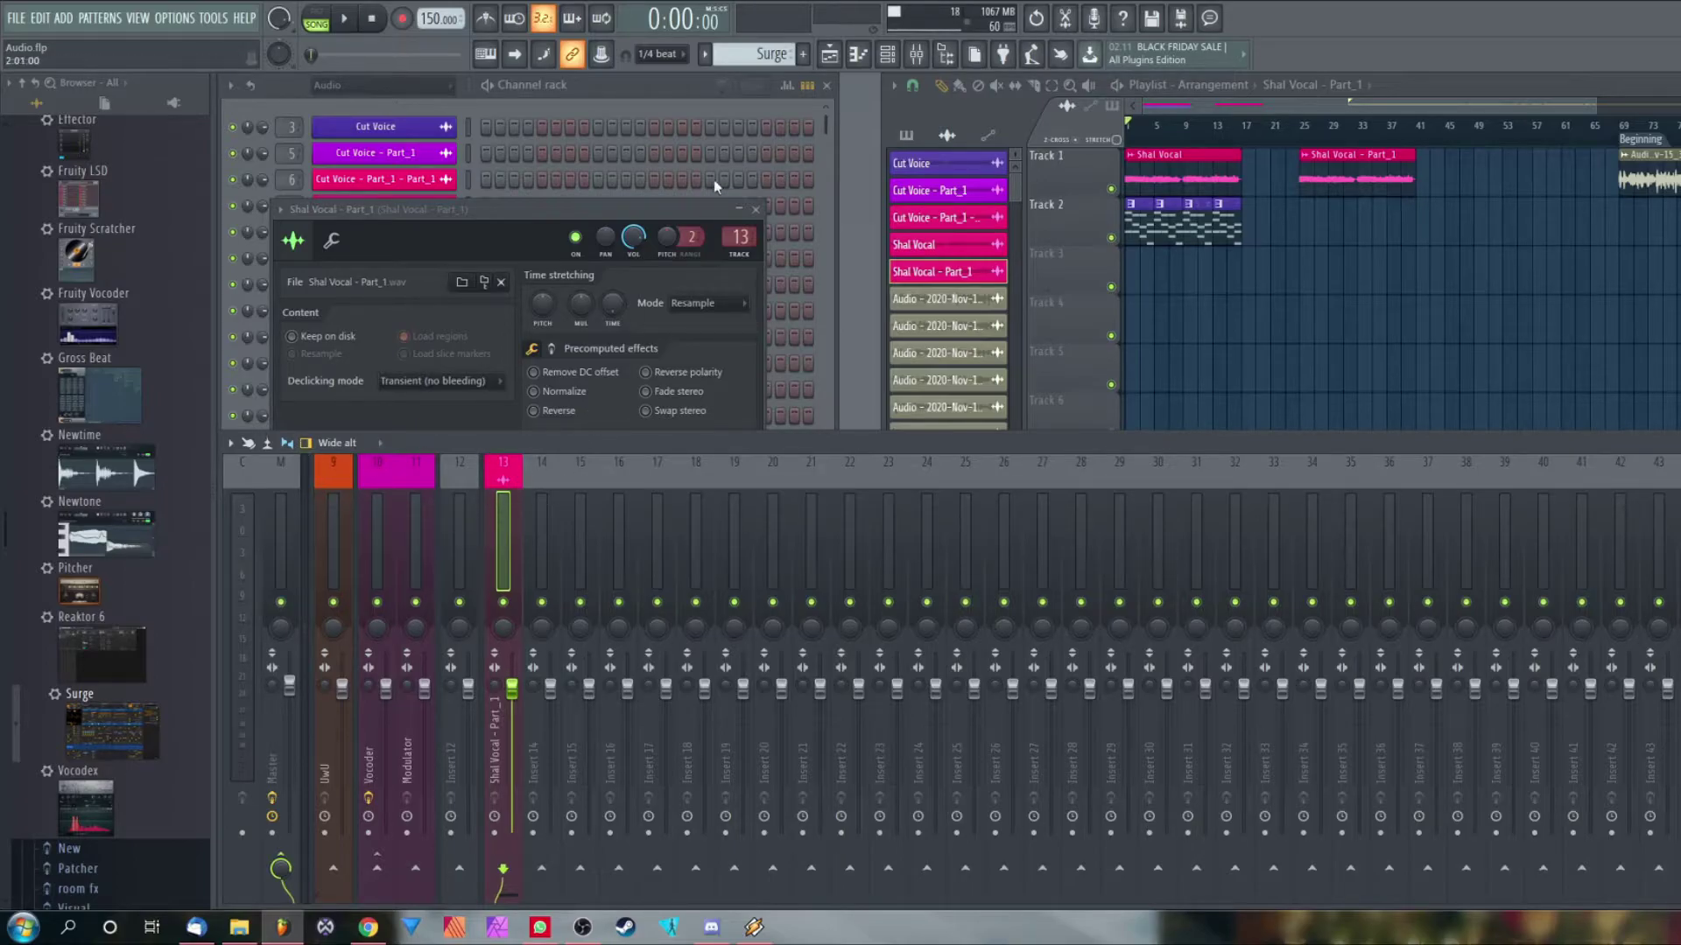
pyautogui.click(754, 213)
# Rename the Shal Vocal - Part_1 mixer track as Razor Vocoder
pyautogui.rightClick(516, 497)
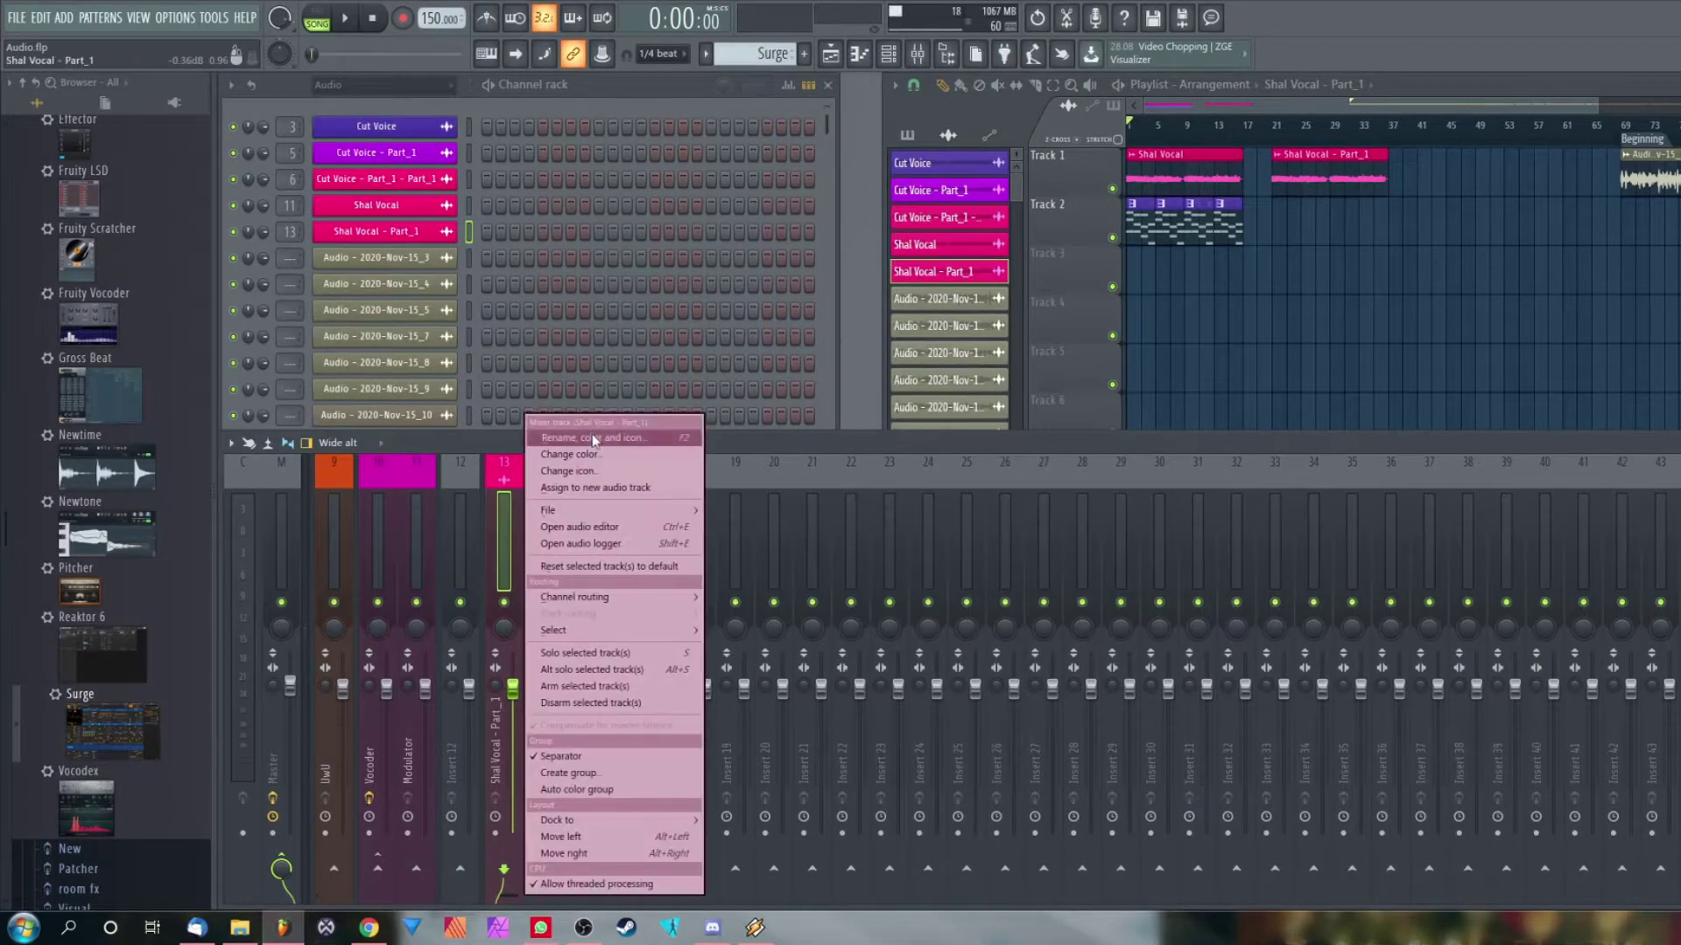
pyautogui.click(597, 439)
pyautogui.write('Razor')
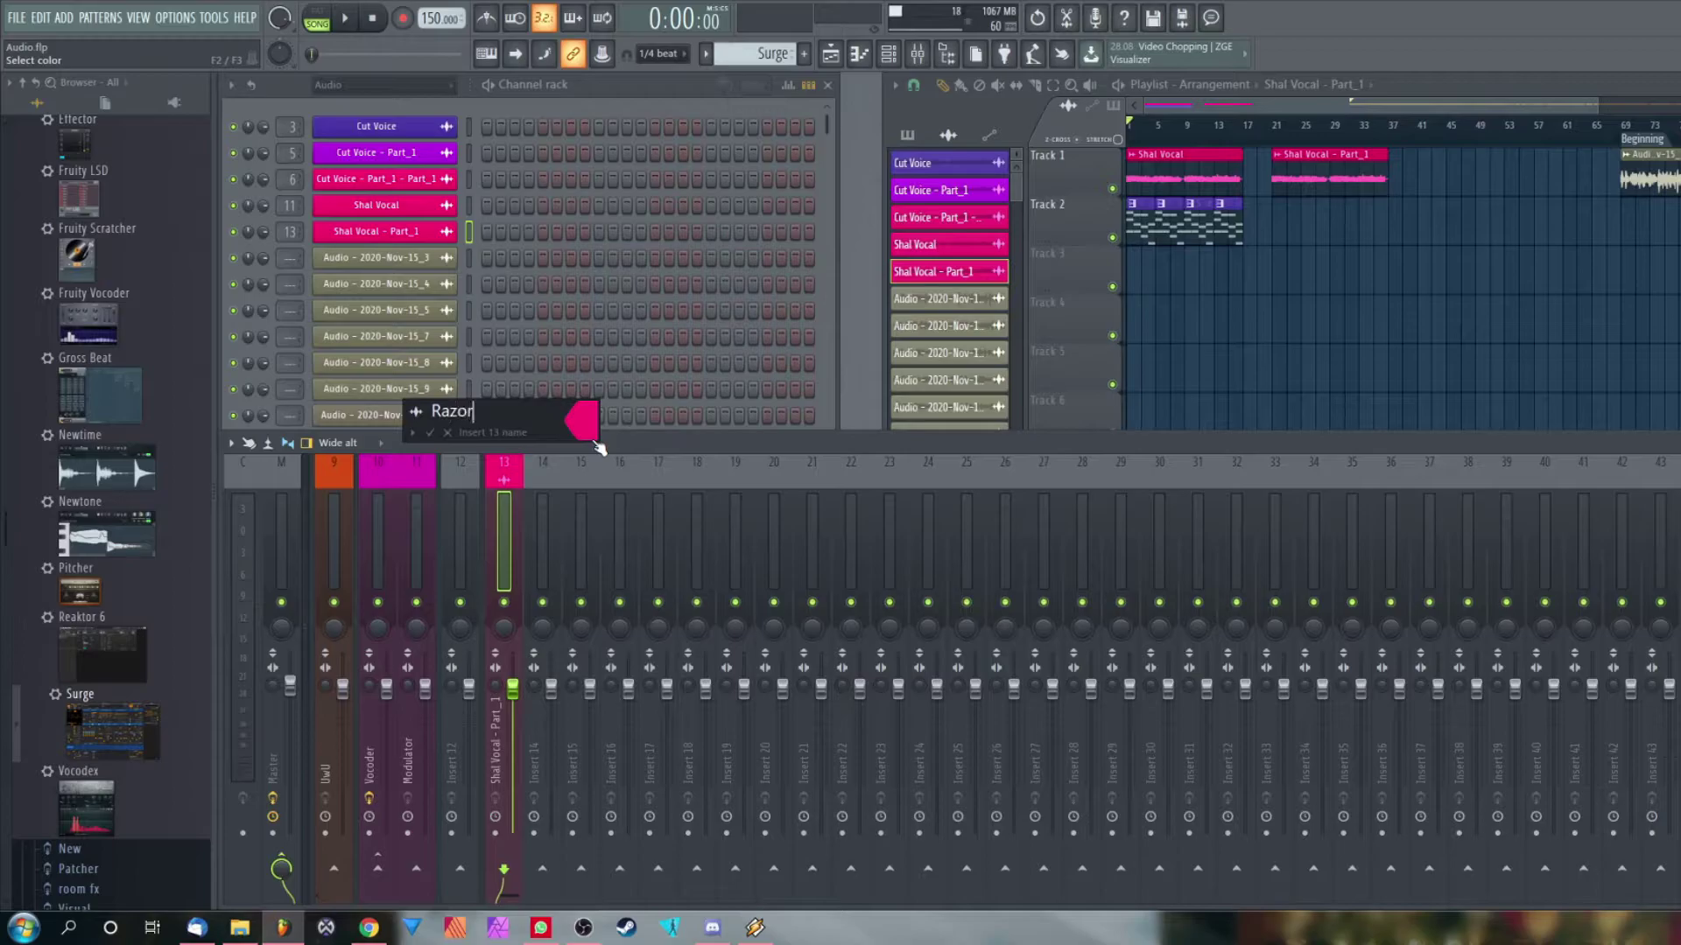
pyautogui.write(' Vocoder')
pyautogui.press('Return')
# Move the Razor Vocoder track to mixer insert 12 and set it off with a separator
pyautogui.rightClick(518, 525)
pyautogui.click(607, 759)
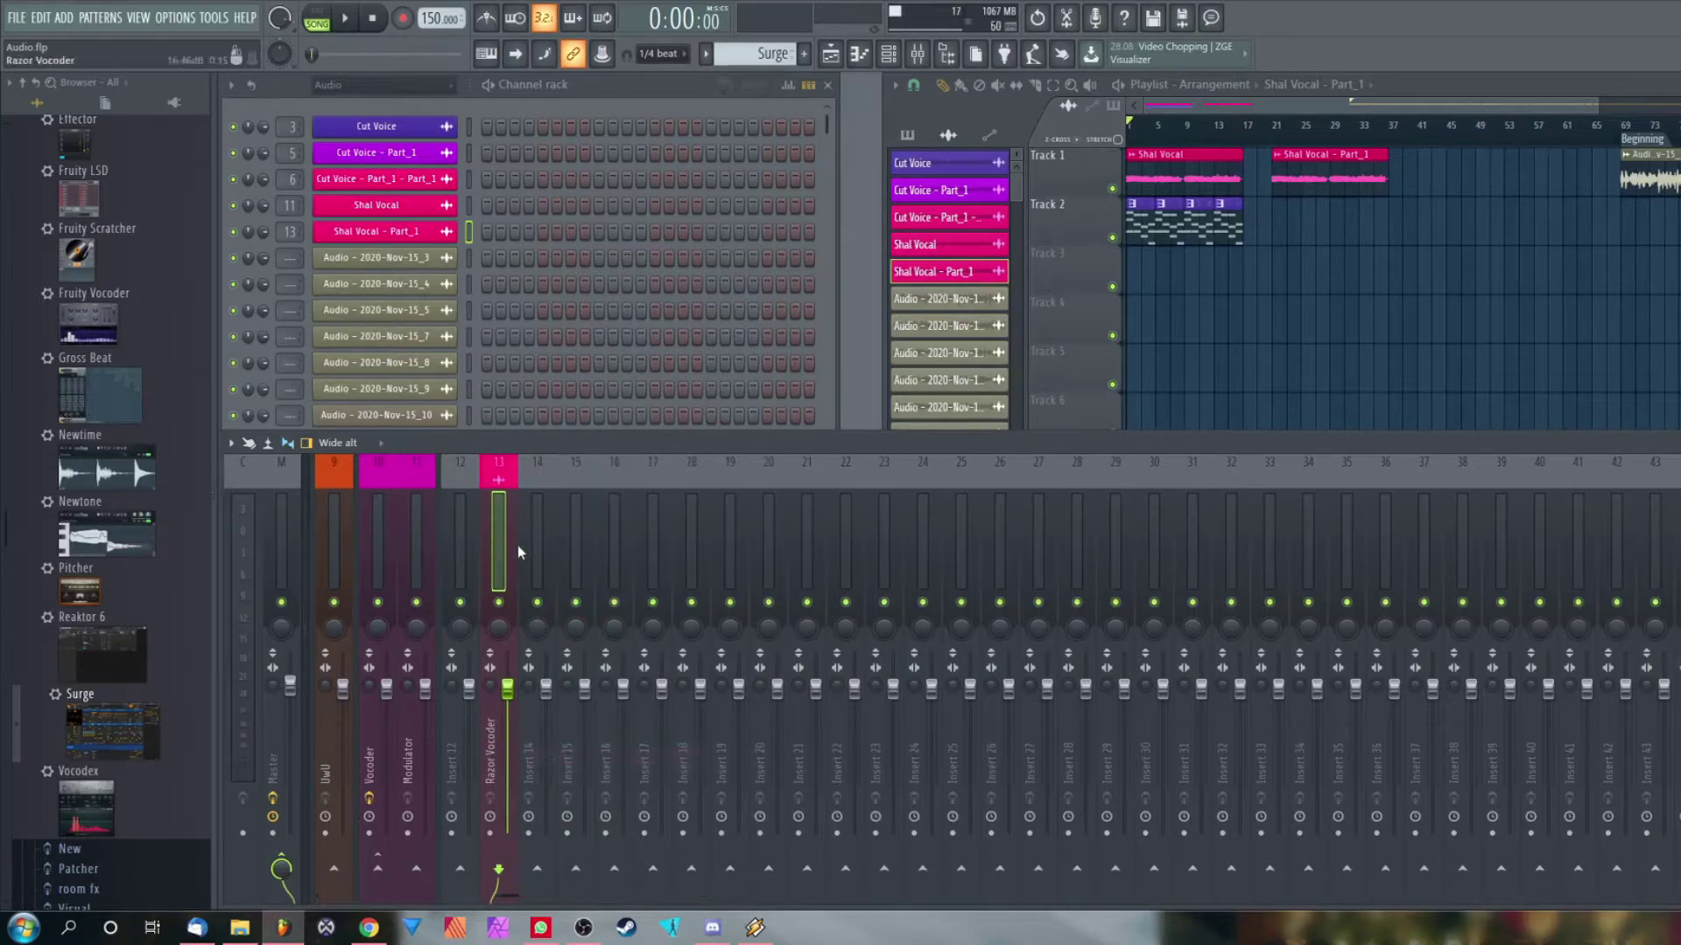
pyautogui.hotkey('alt', 'Left')
pyautogui.rightClick(465, 519)
pyautogui.click(547, 757)
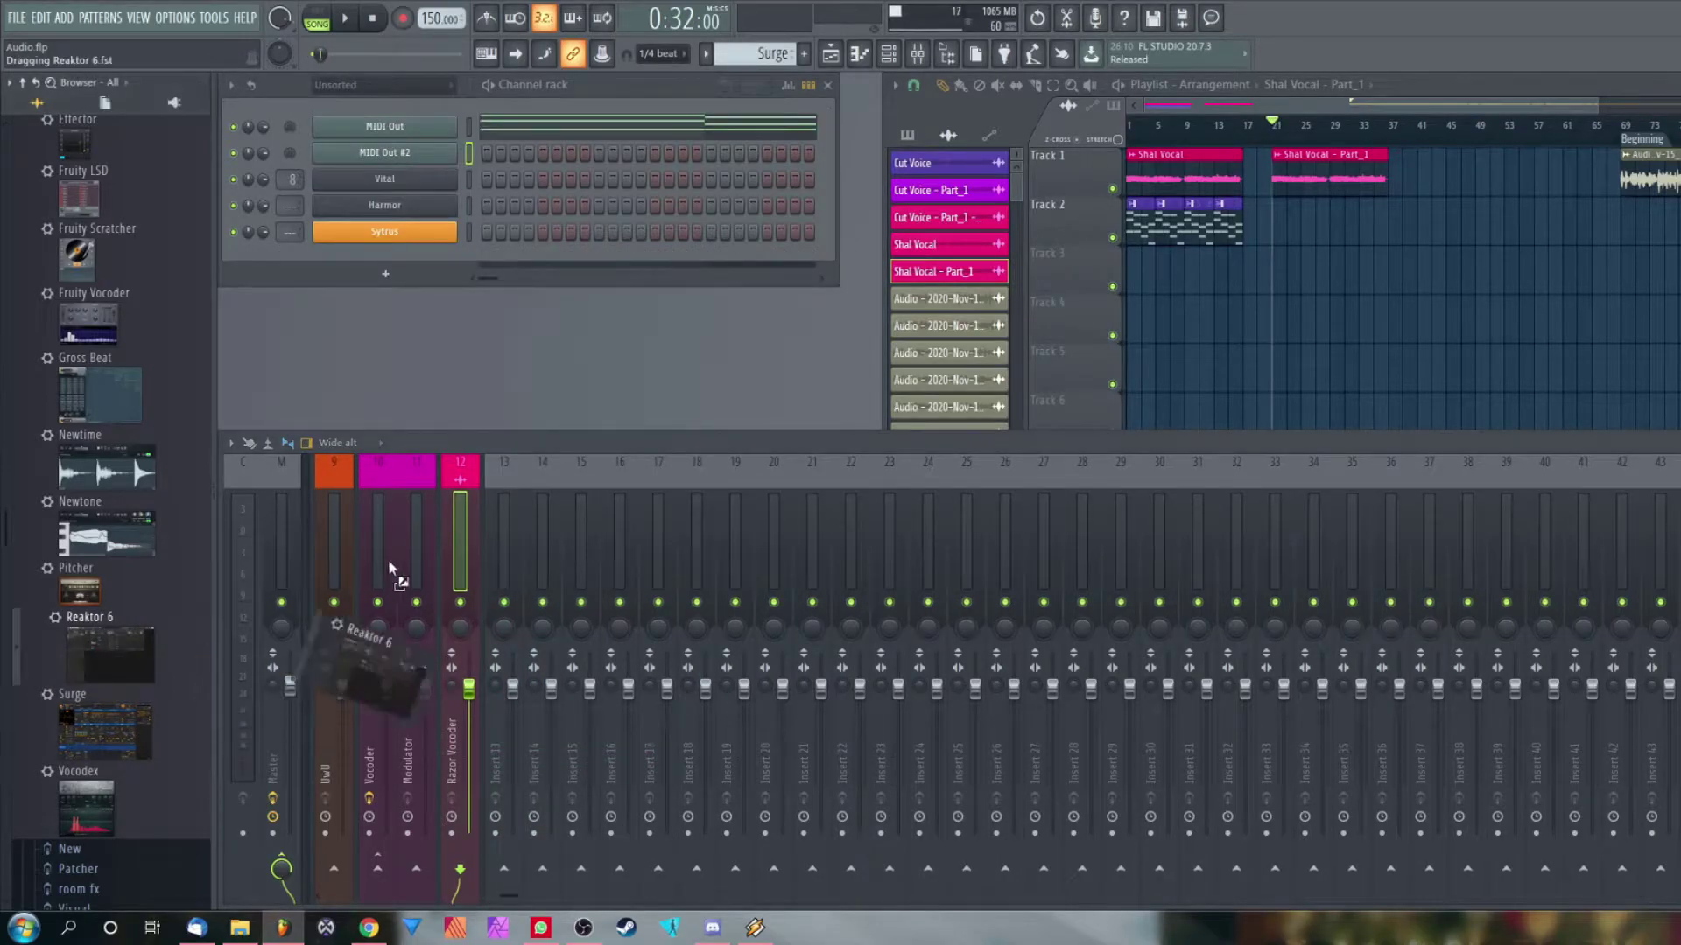
# Load Reaktor 6 on the Razor Vocoder mixer track and open the Razor.rkplr instrument in it
pyautogui.moveTo(386, 559); pyautogui.dragTo(466, 522)
pyautogui.moveTo(364, 523); pyautogui.dragTo(359, 525)
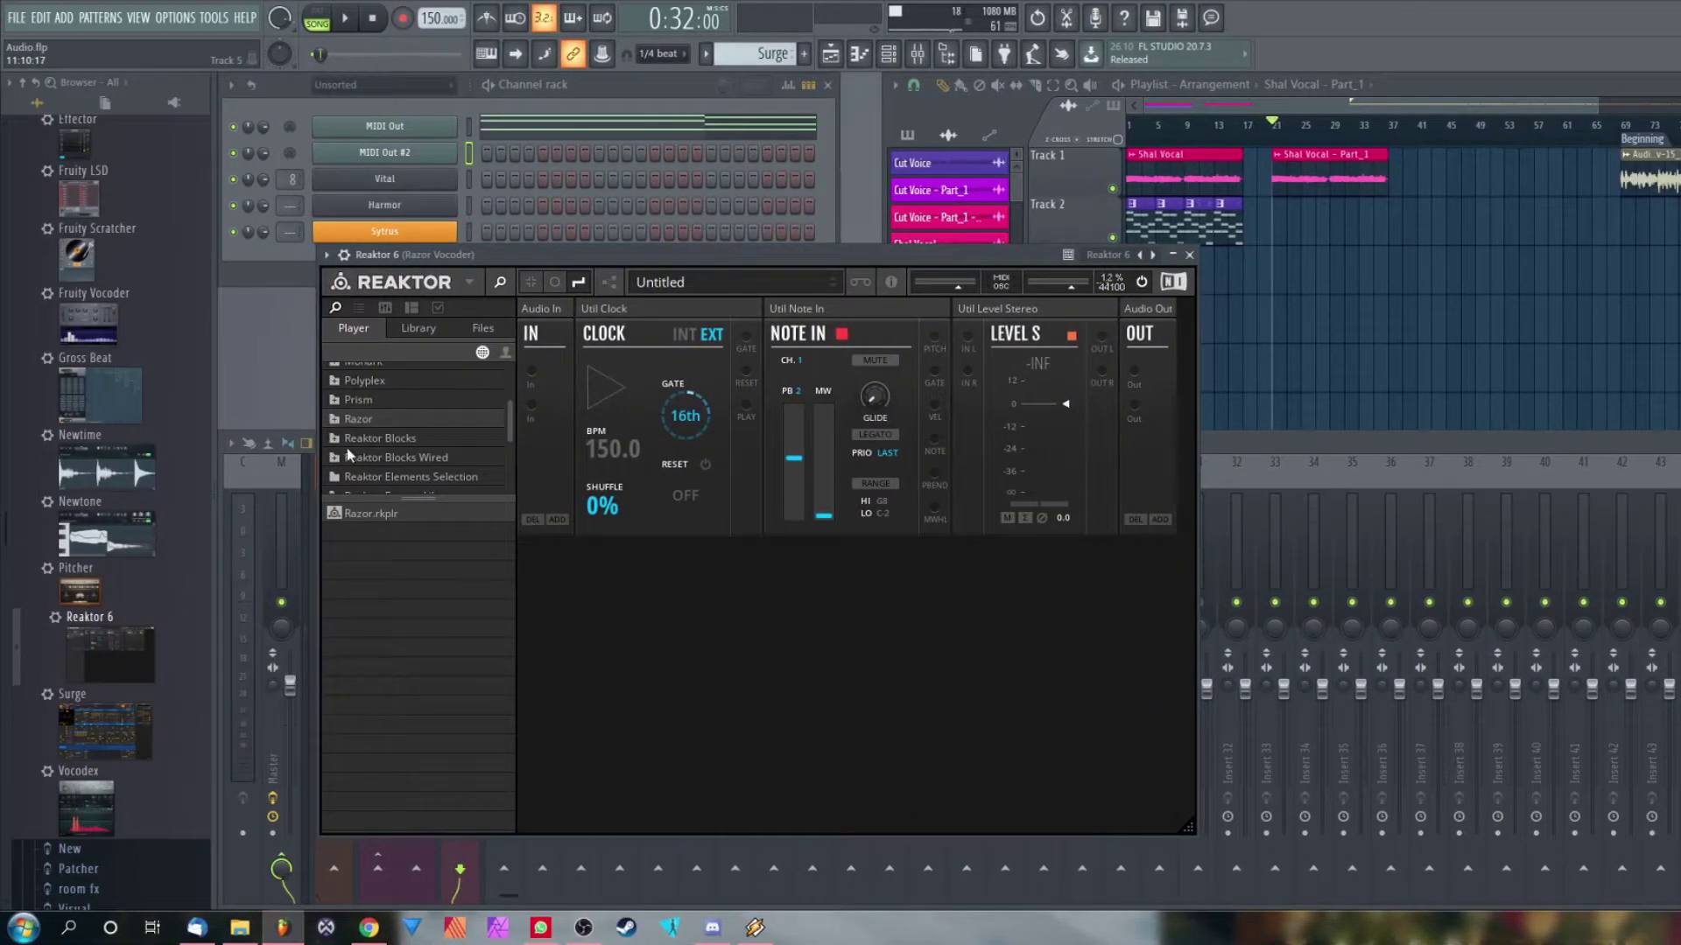
pyautogui.click(353, 417)
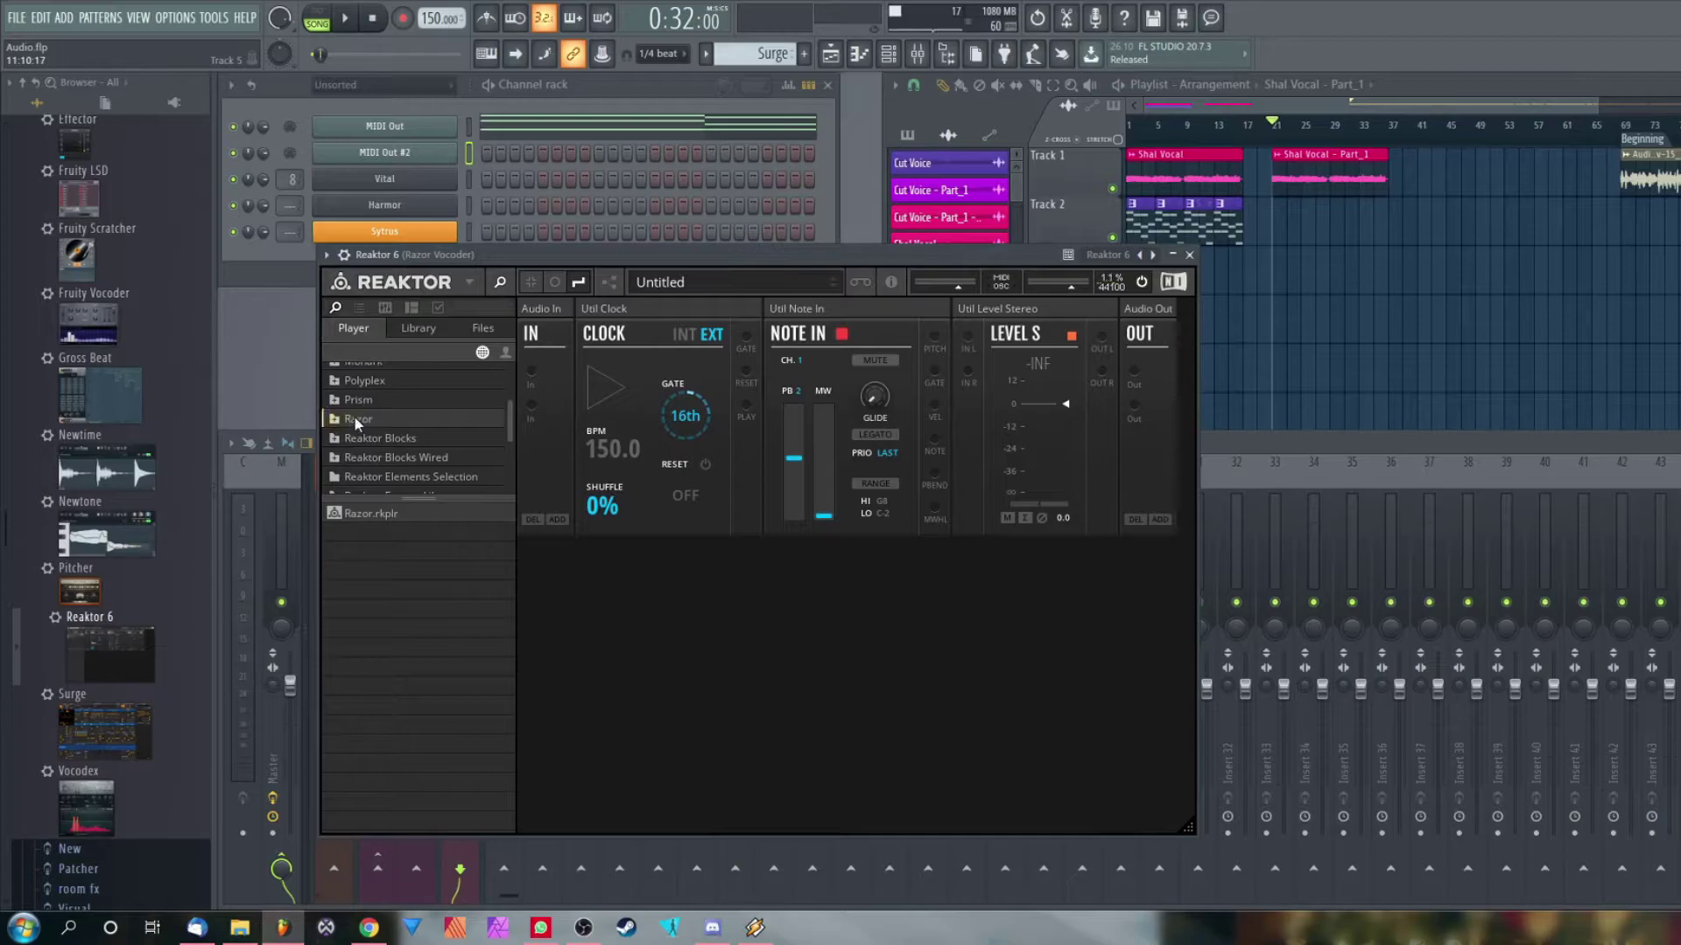
pyautogui.click(354, 515)
pyautogui.doubleClick(354, 515)
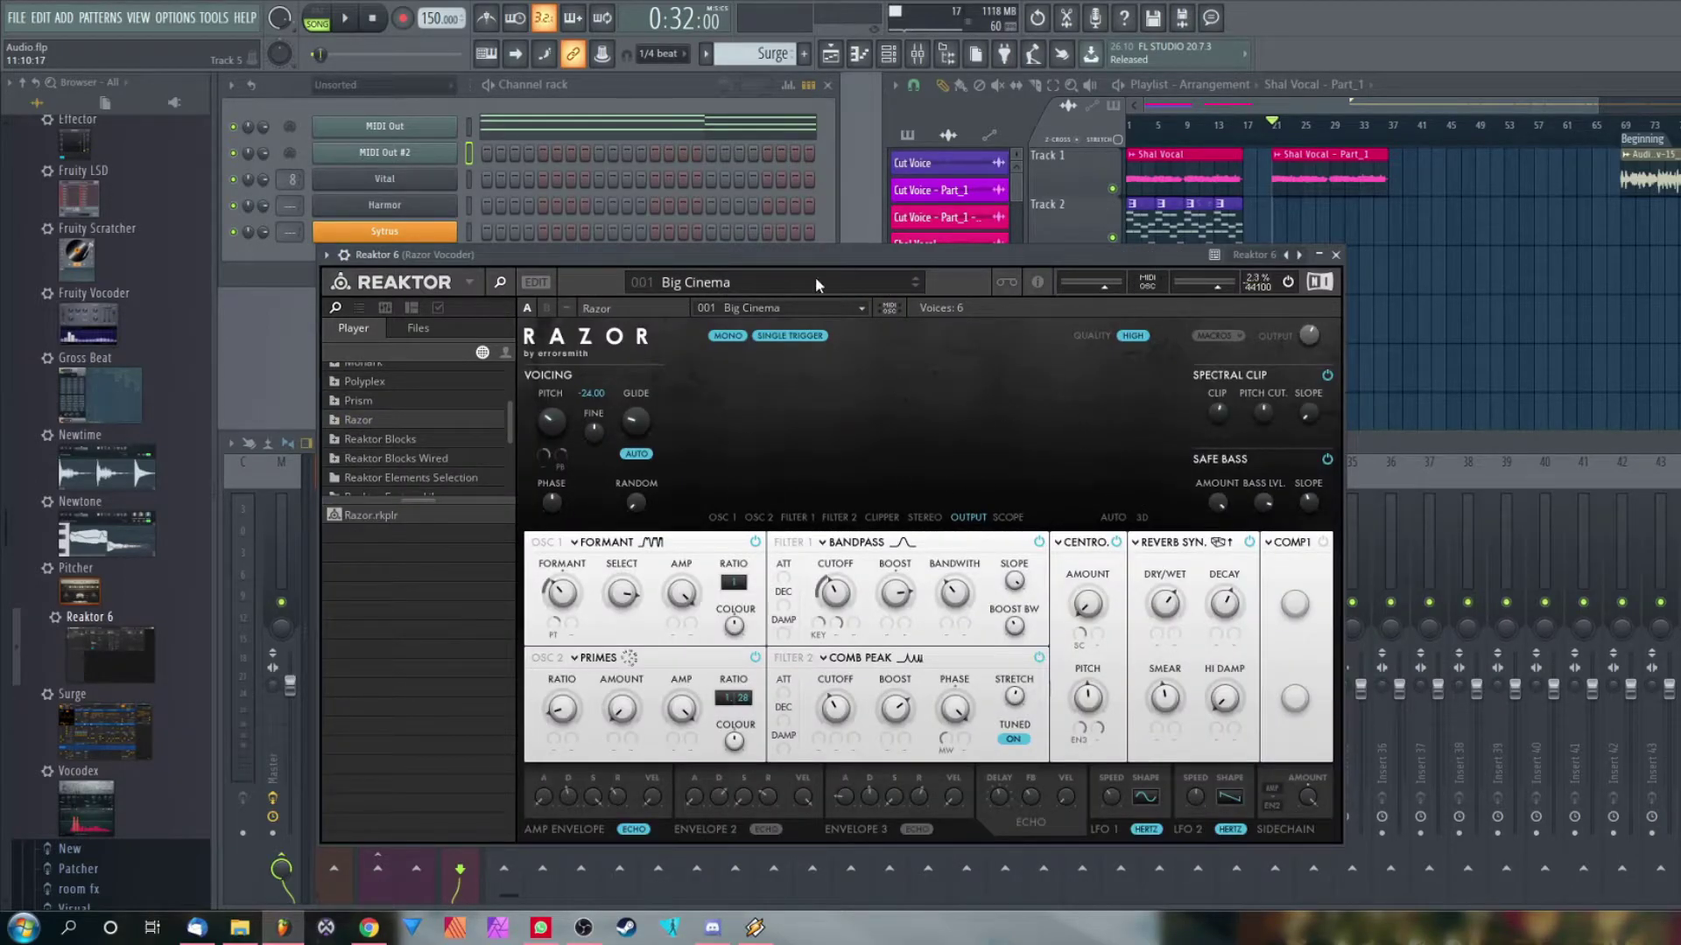
# Load the INIT - Razor preset in Razor
pyautogui.click(816, 282)
pyautogui.moveTo(801, 280)
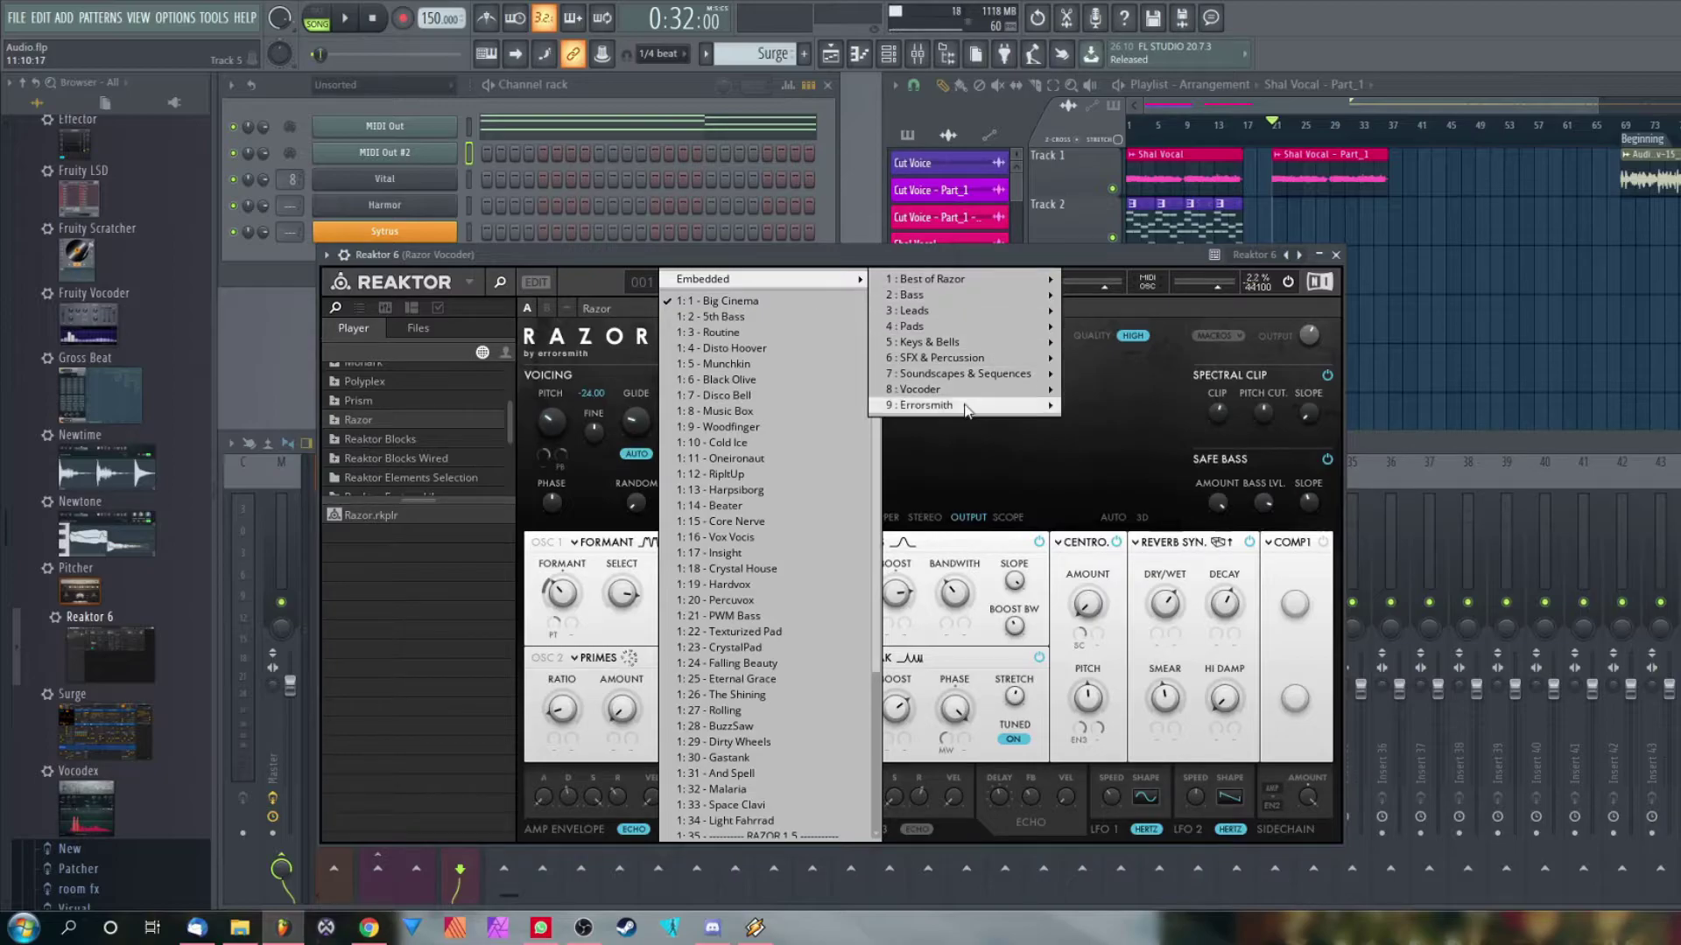
pyautogui.moveTo(966, 410)
pyautogui.click(1188, 295)
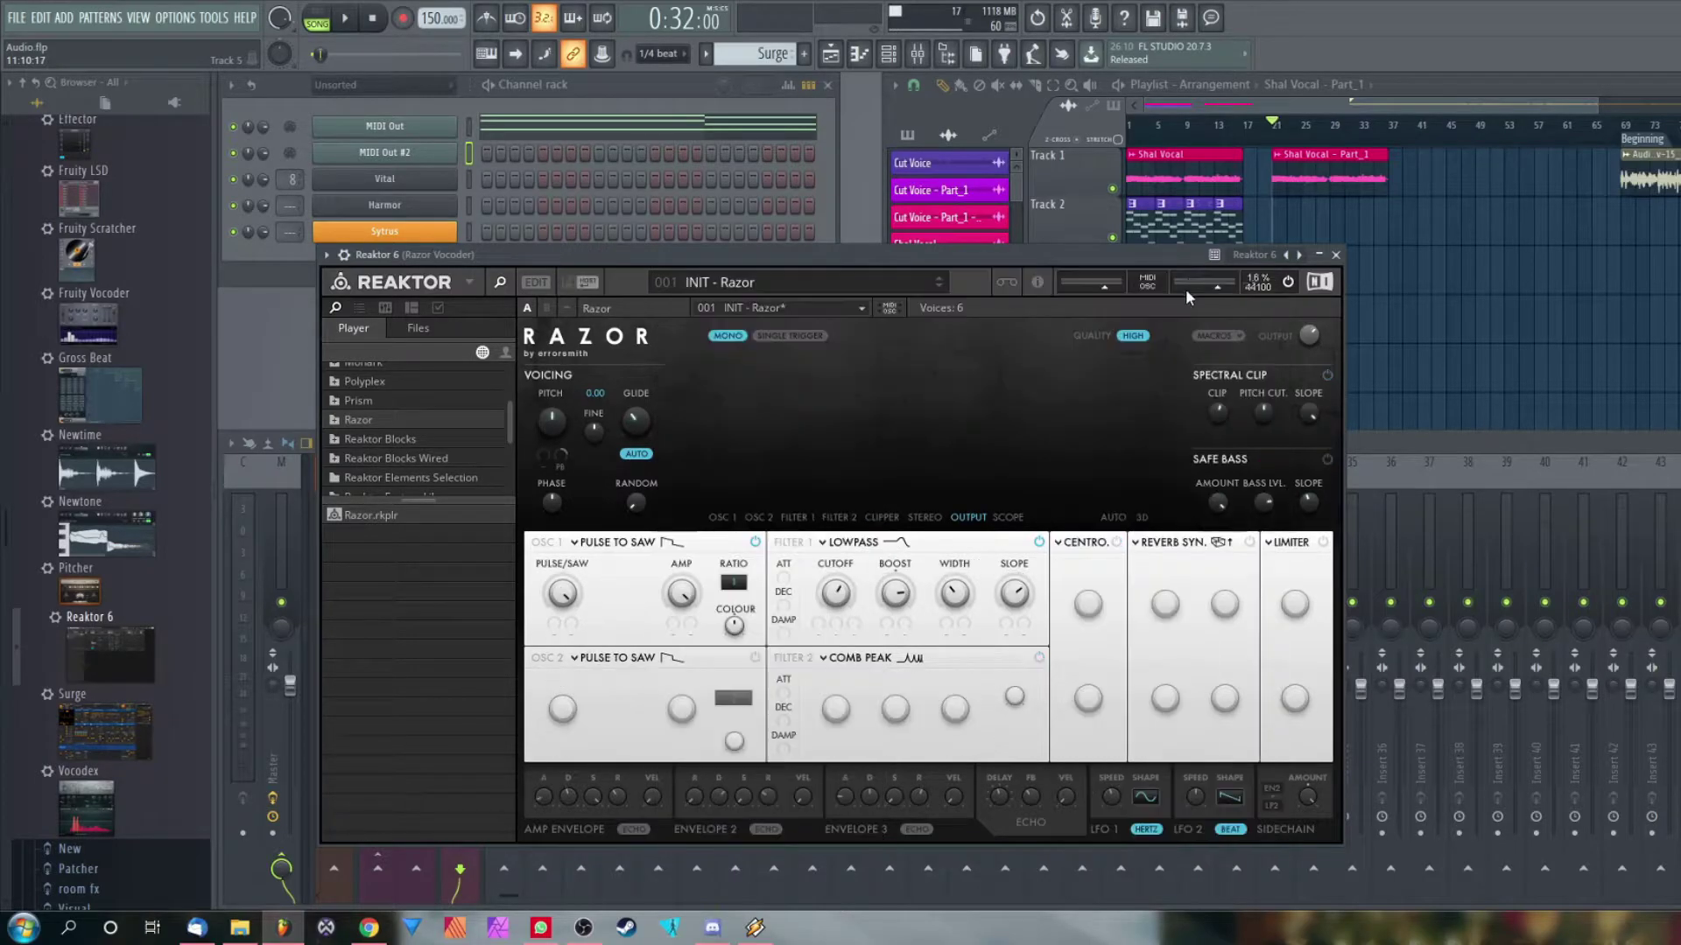
# Set Razor's Filter 1 type to Vocoder and switch the voicing to Poly with a lower Glide
pyautogui.click(929, 543)
pyautogui.click(958, 464)
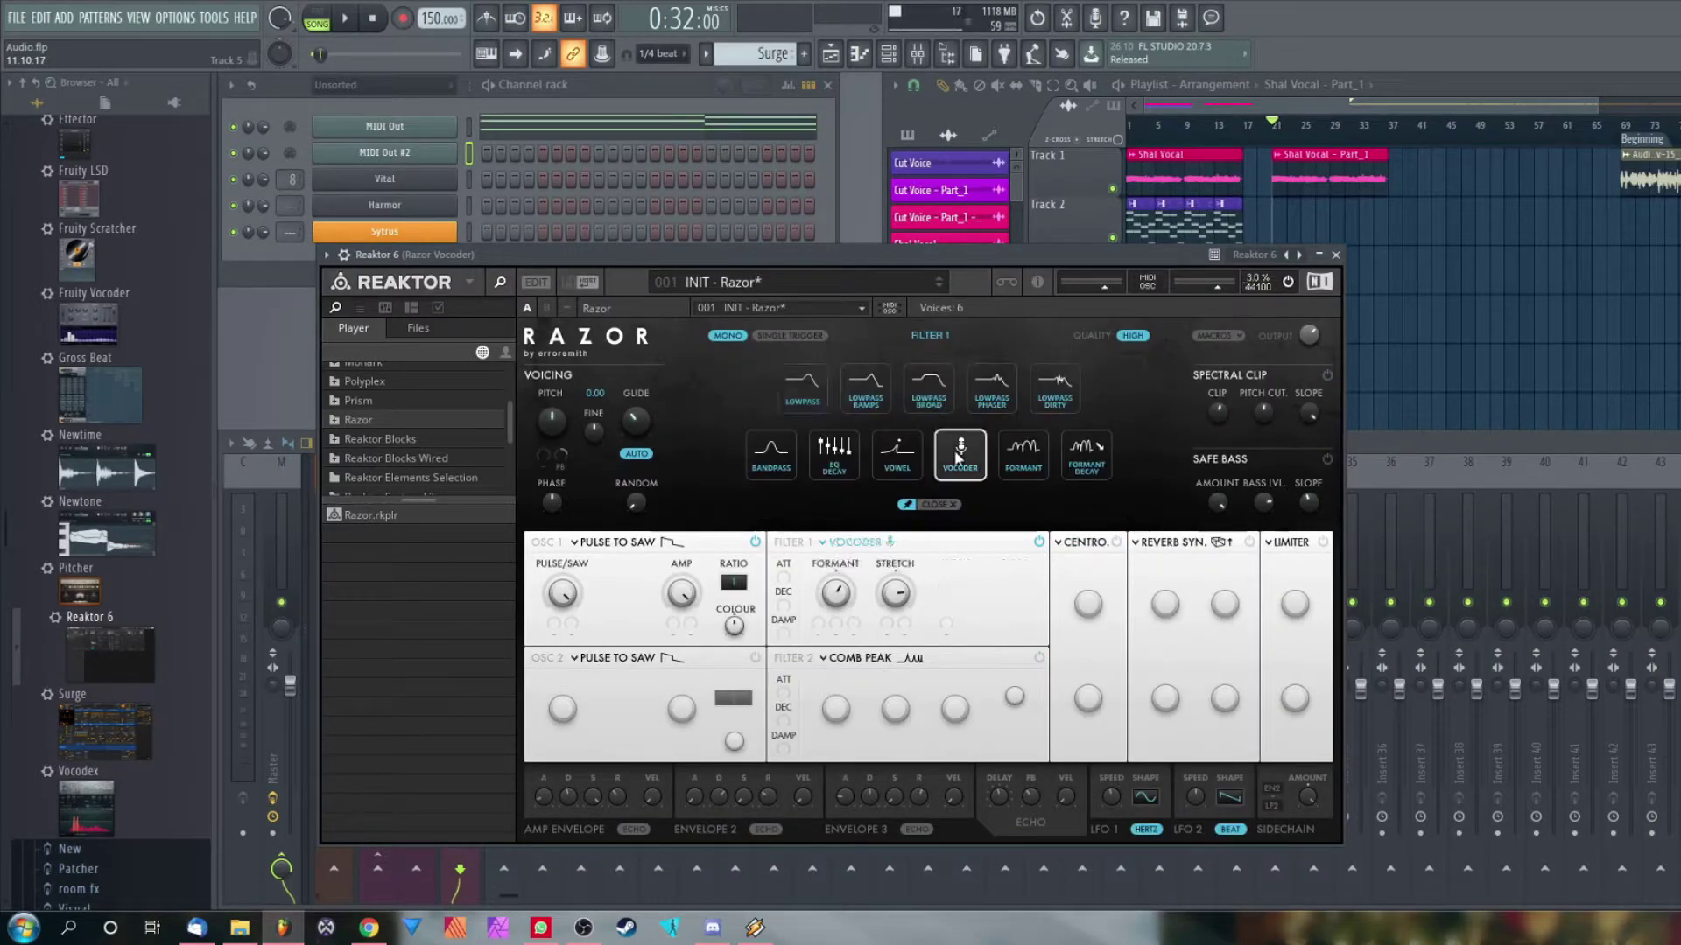
pyautogui.click(937, 504)
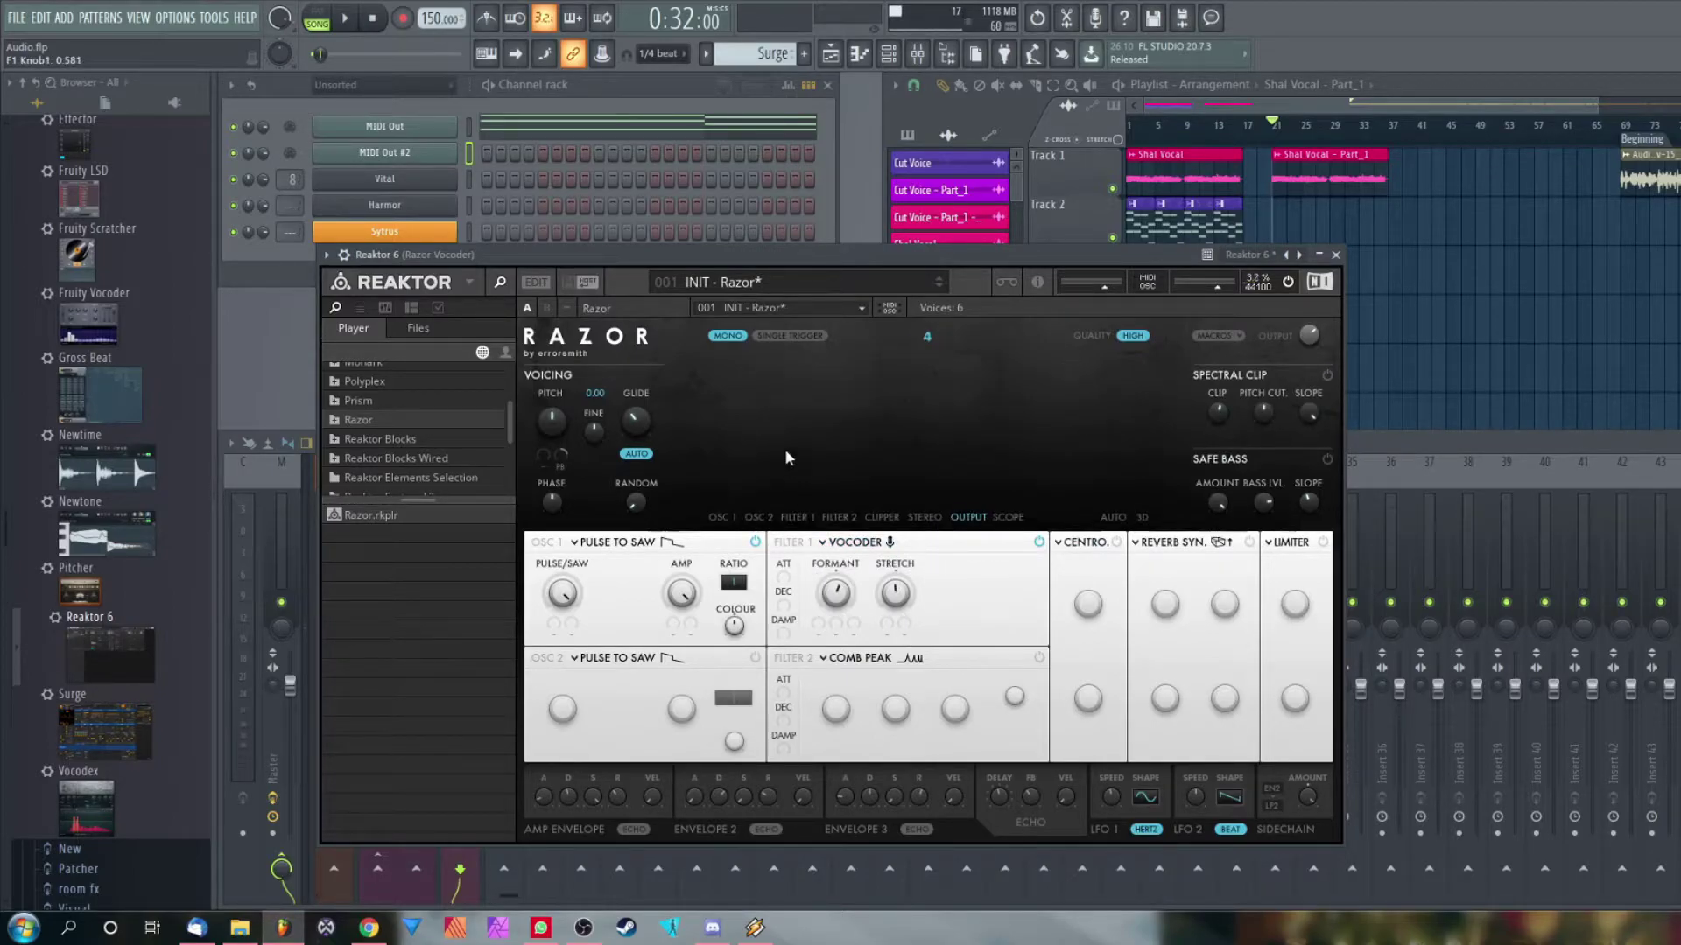
pyautogui.click(727, 336)
pyautogui.moveTo(636, 415); pyautogui.dragTo(637, 424)
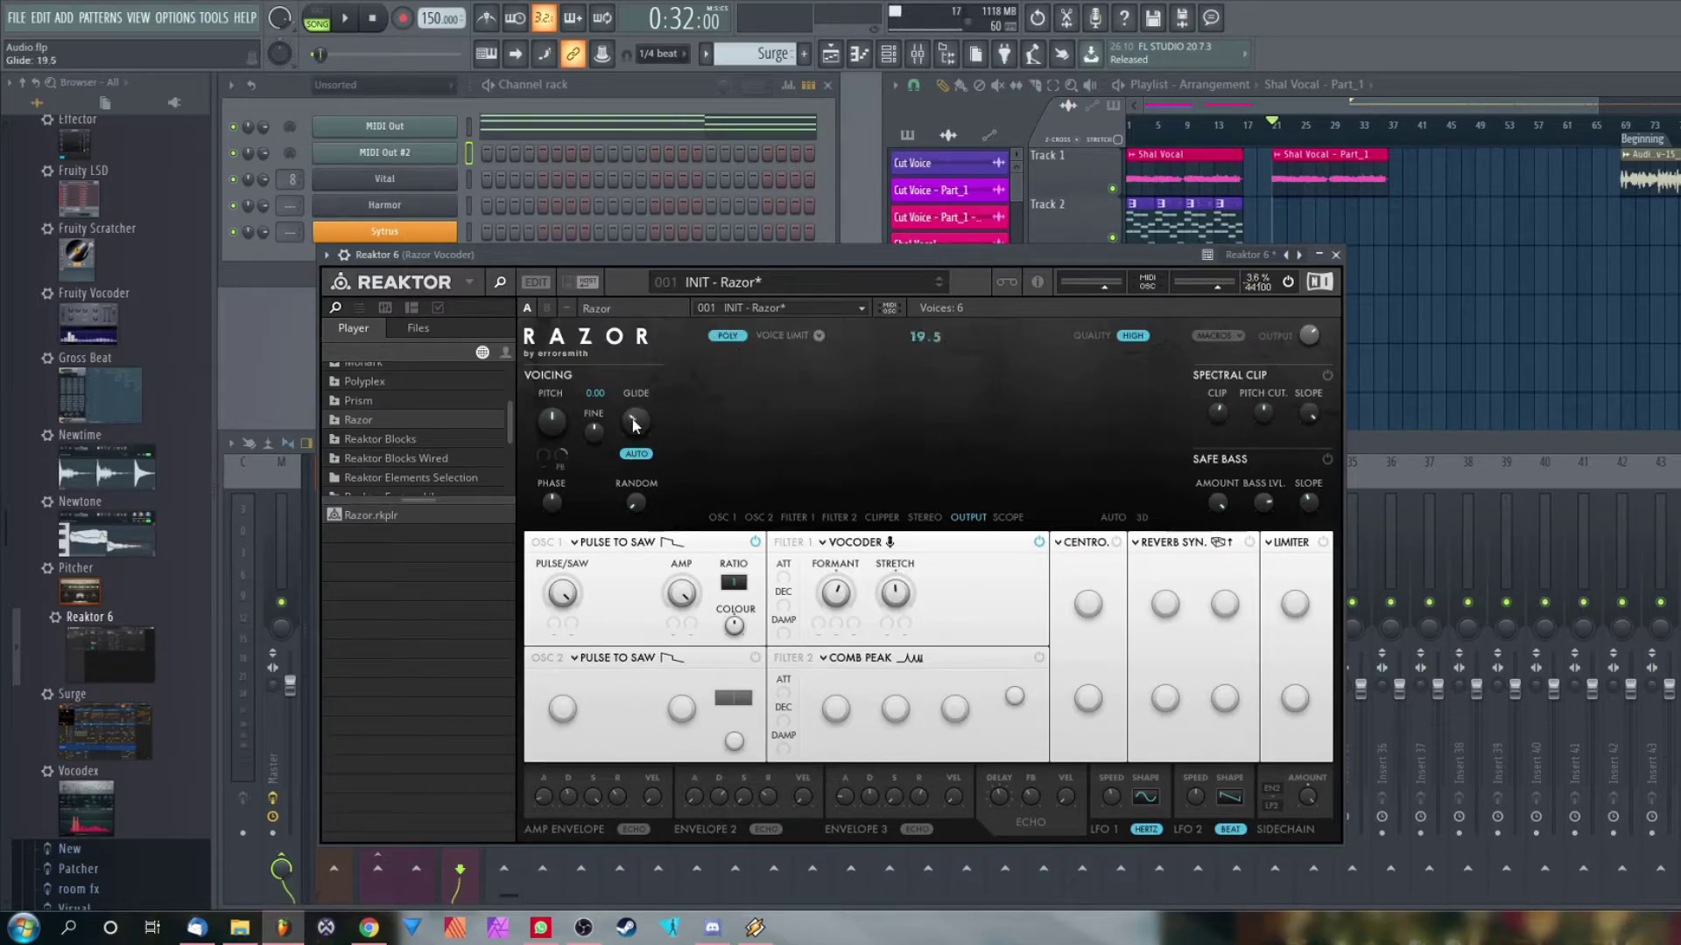
# Enable Razor's synced reverb, then change the dissonance effect to Noisy and enable it
pyautogui.click(1249, 542)
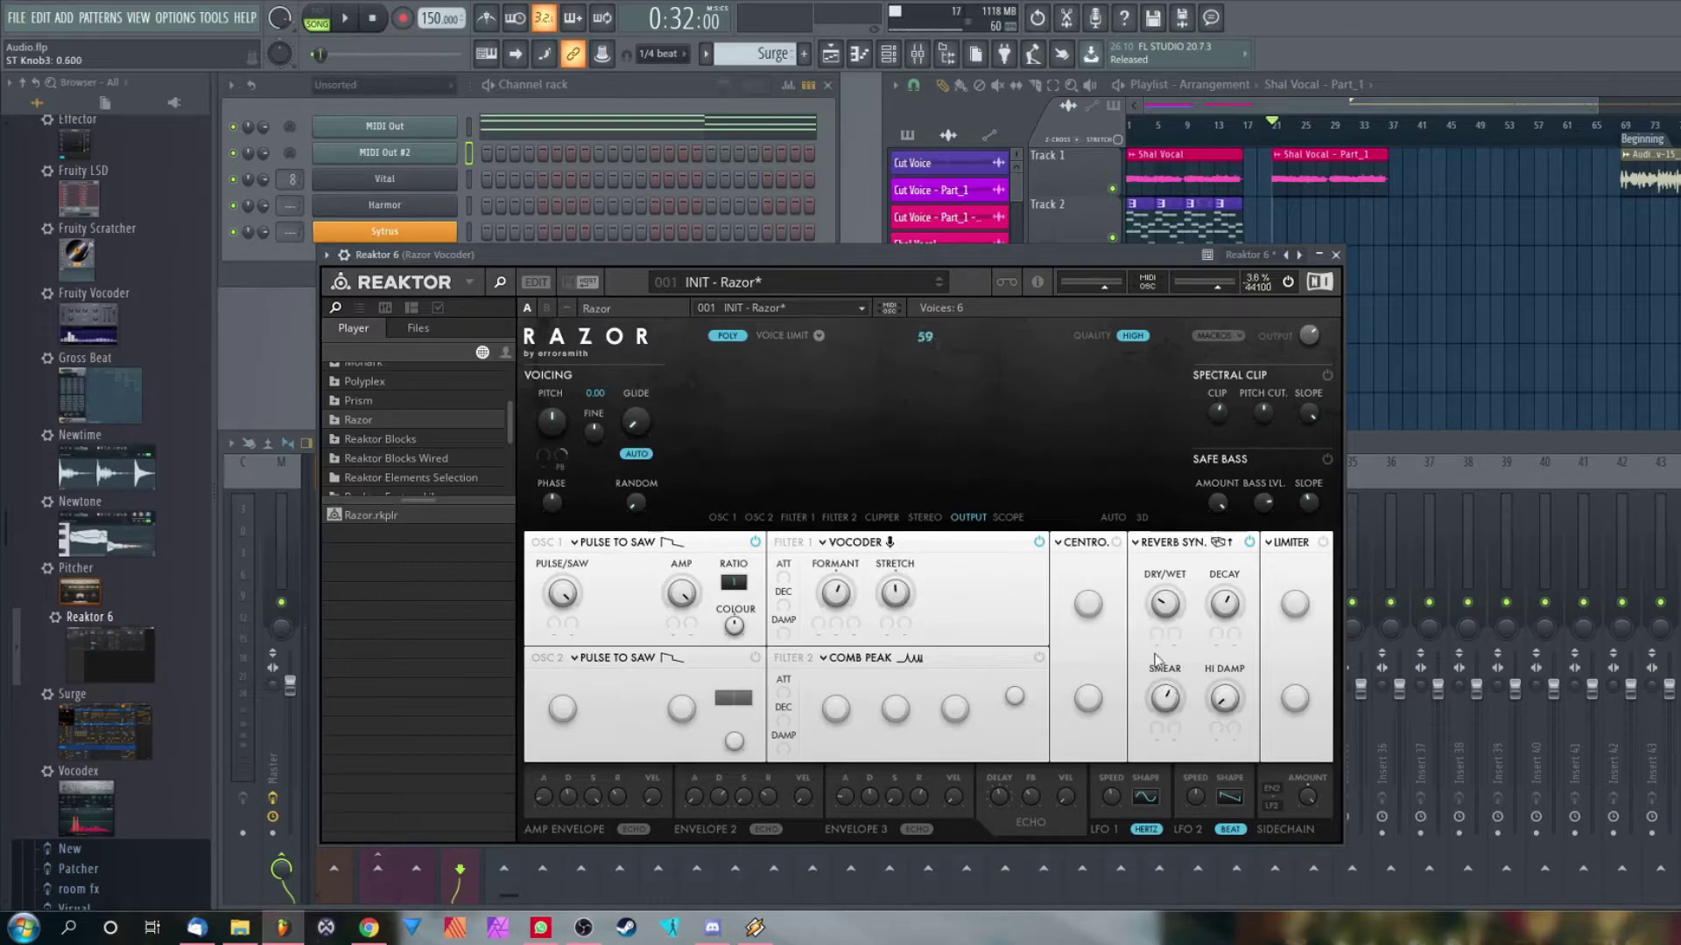
pyautogui.click(1099, 549)
pyautogui.click(989, 456)
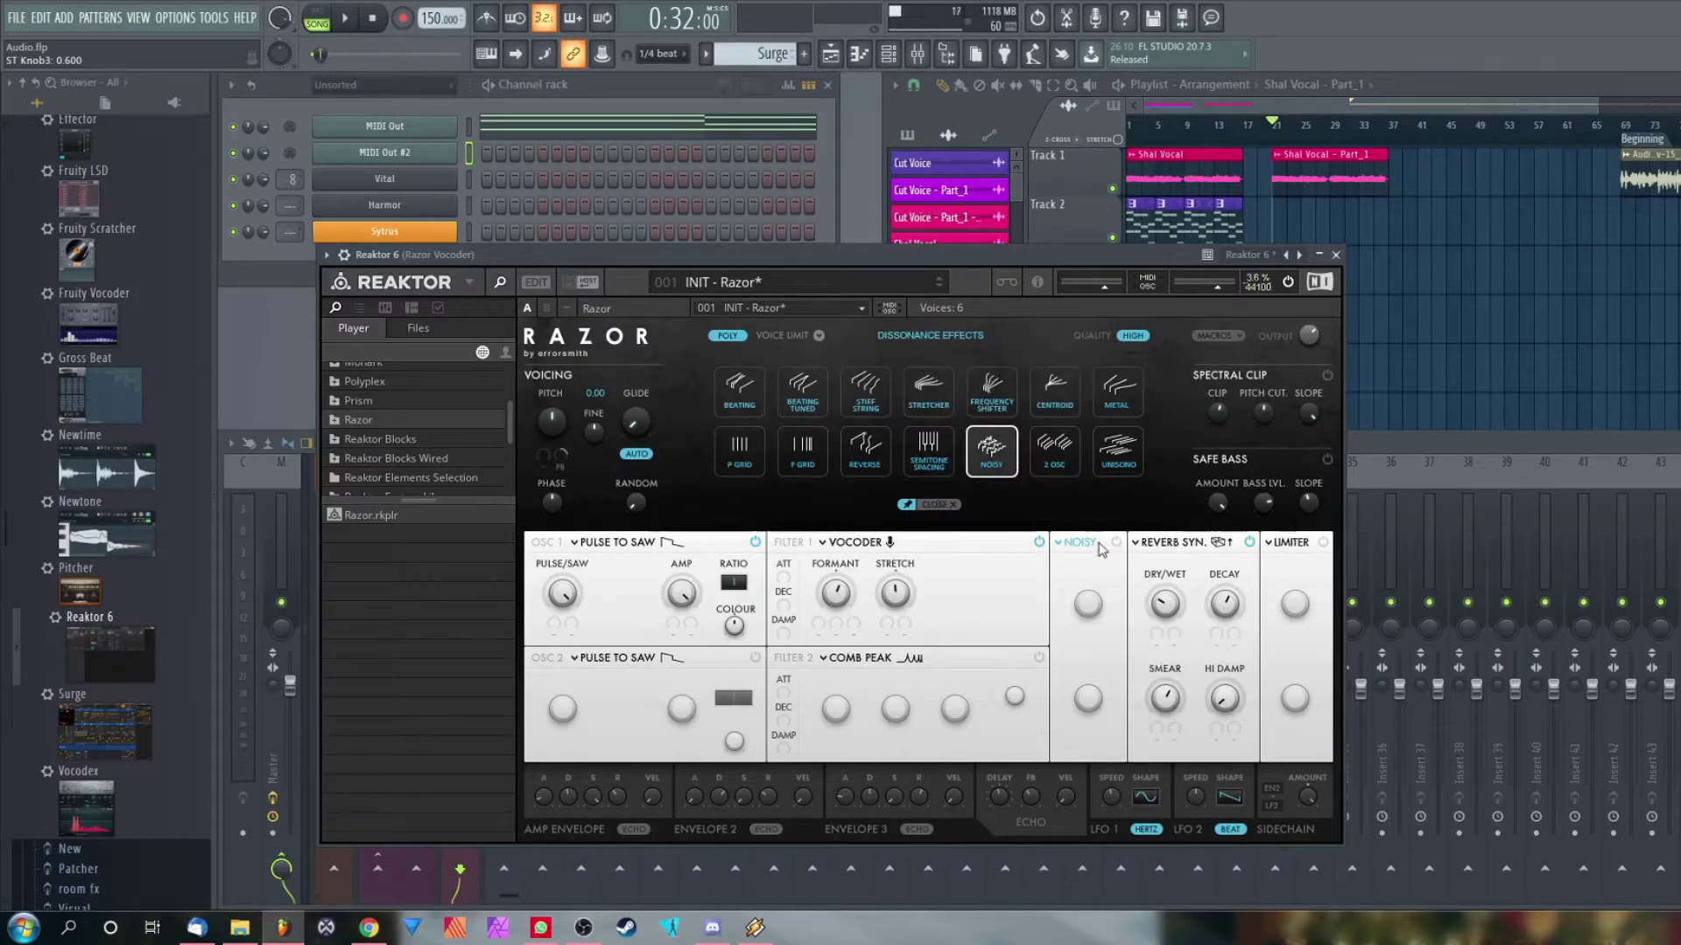
pyautogui.click(1133, 544)
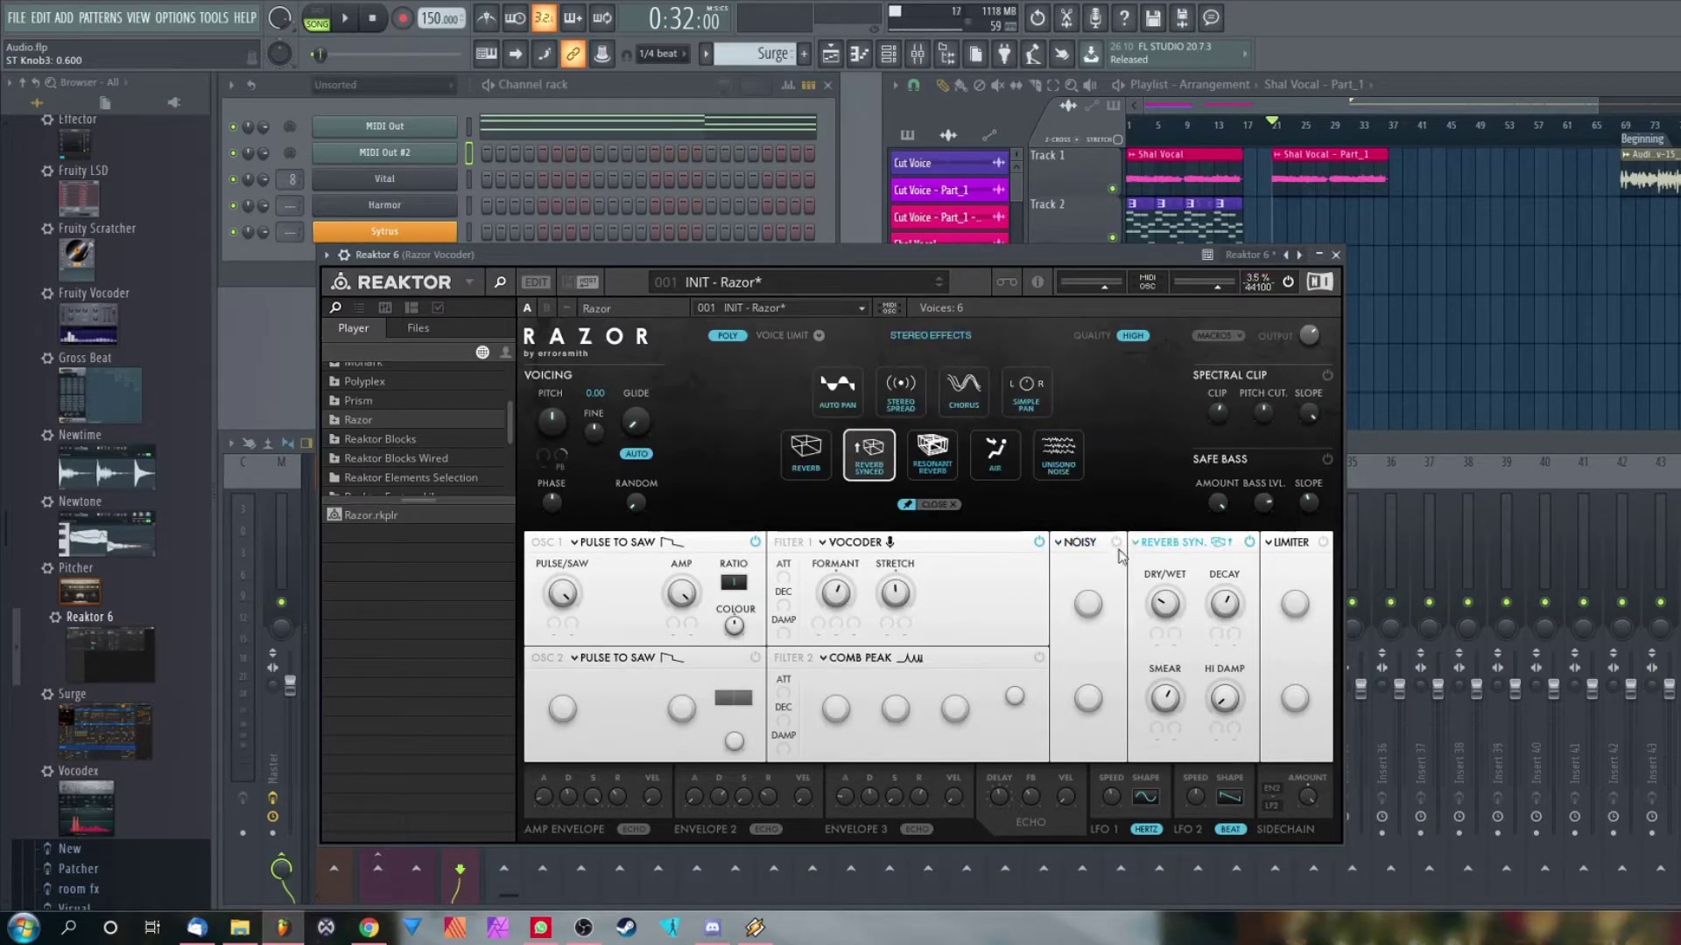
pyautogui.click(1116, 543)
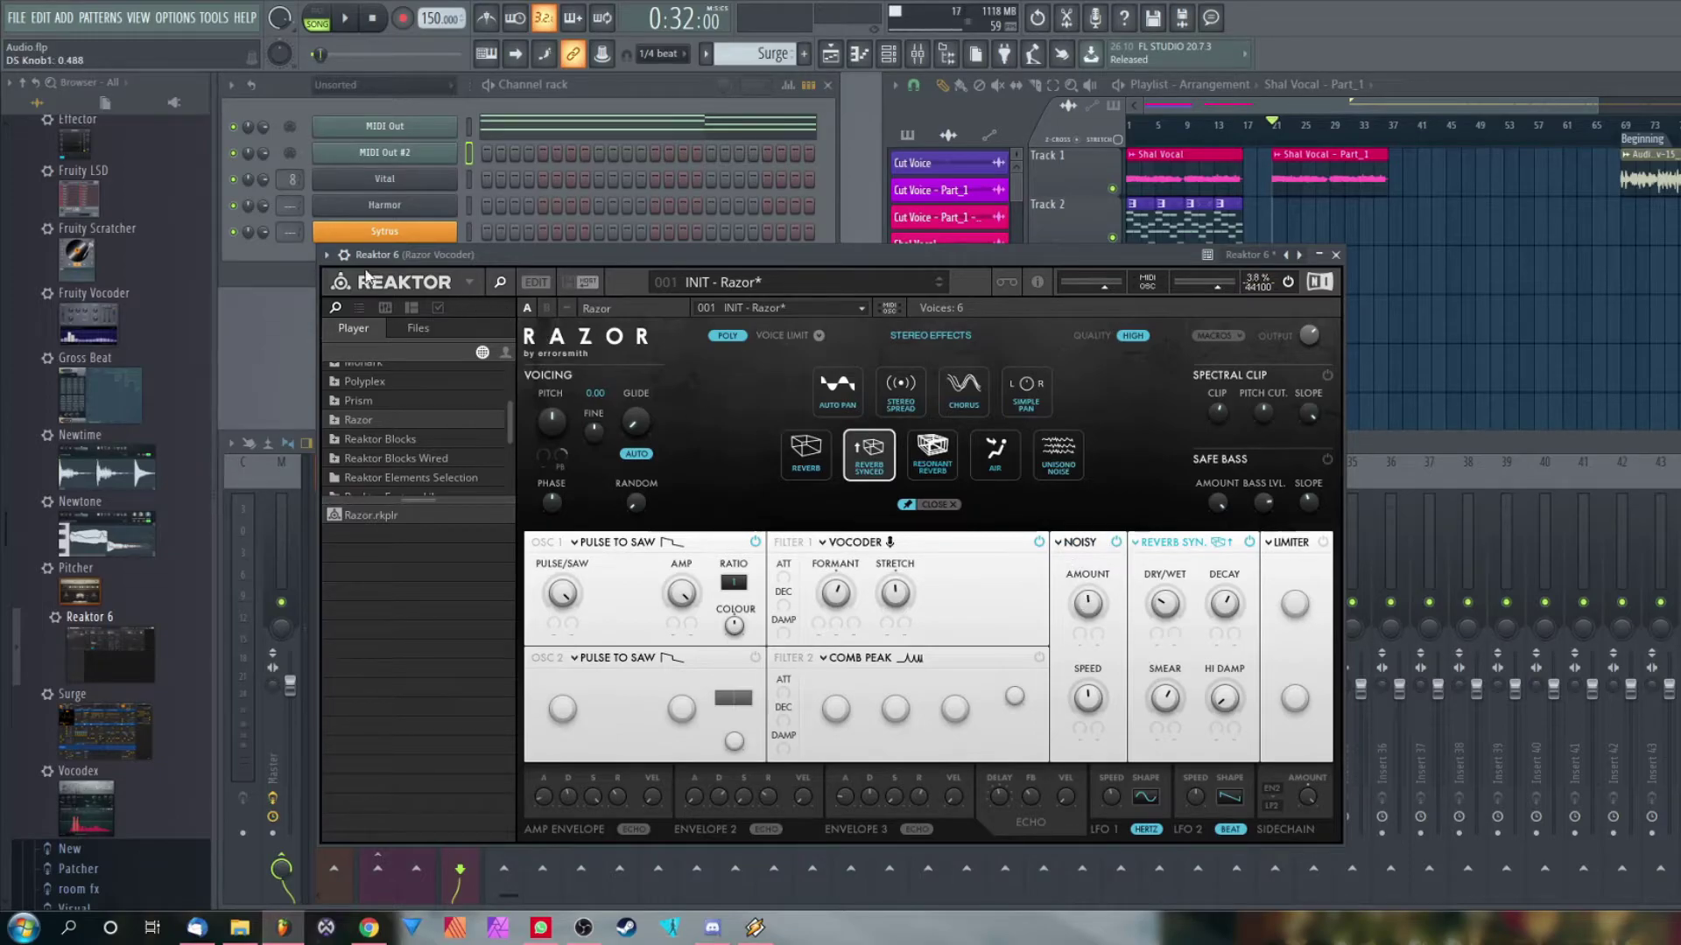
# Set the MIDI input port of the Reaktor 6 plugin to 2 in its wrapper settings and return to Razor's interface
pyautogui.click(344, 255)
pyautogui.click(392, 294)
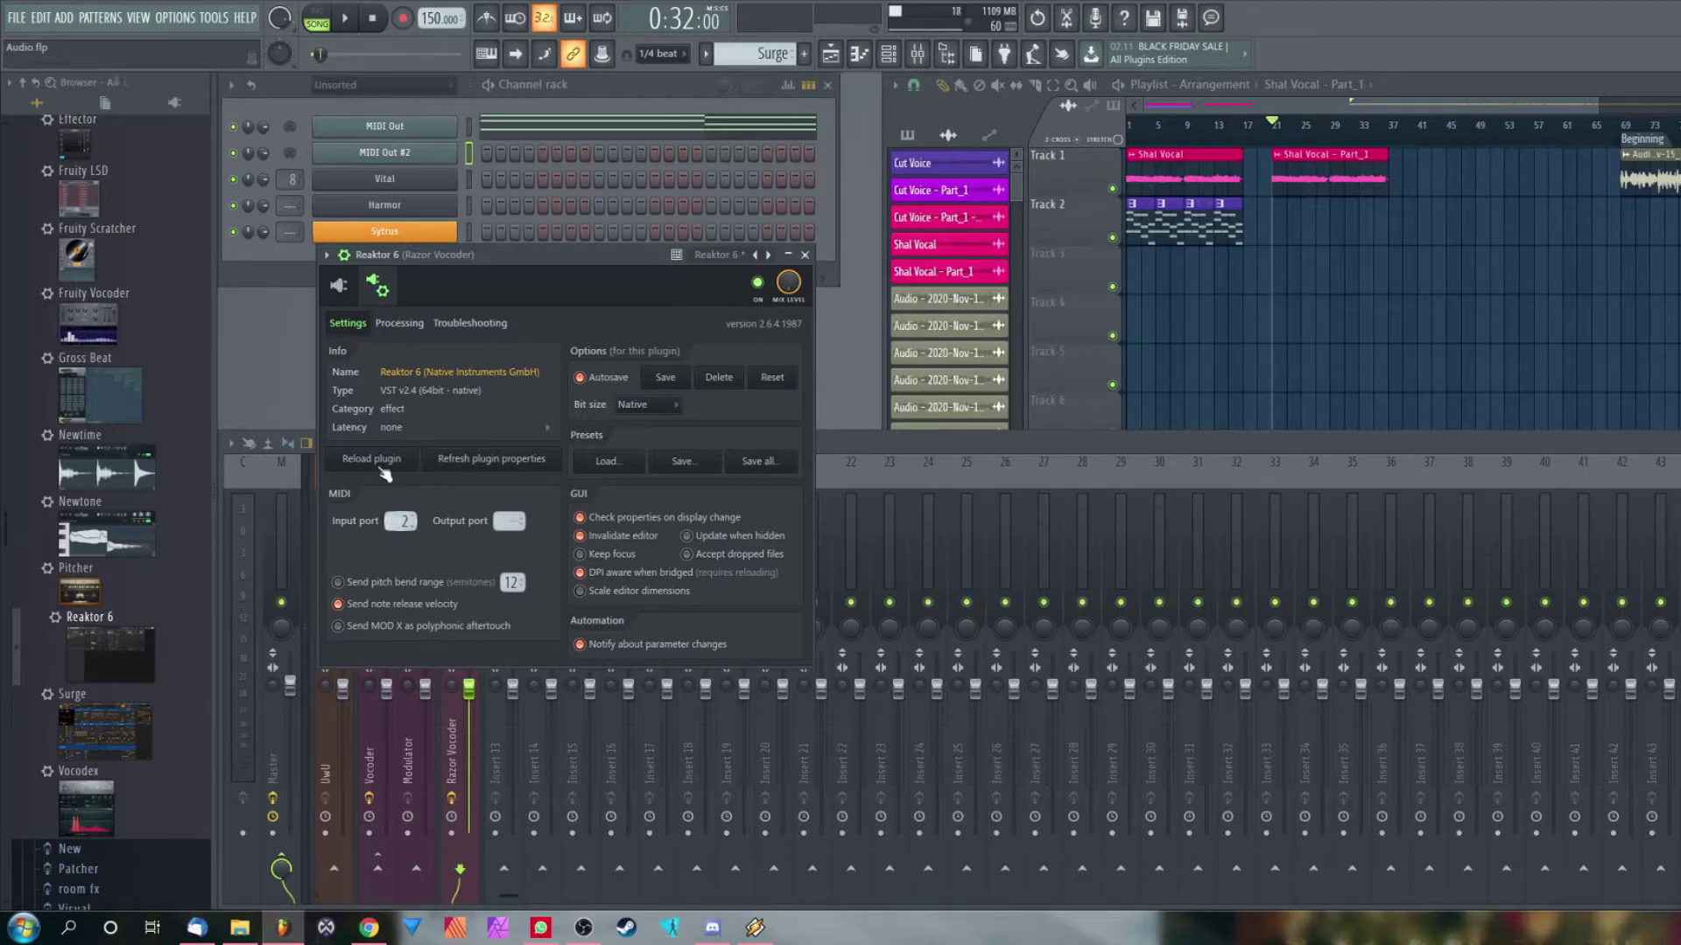
pyautogui.click(339, 286)
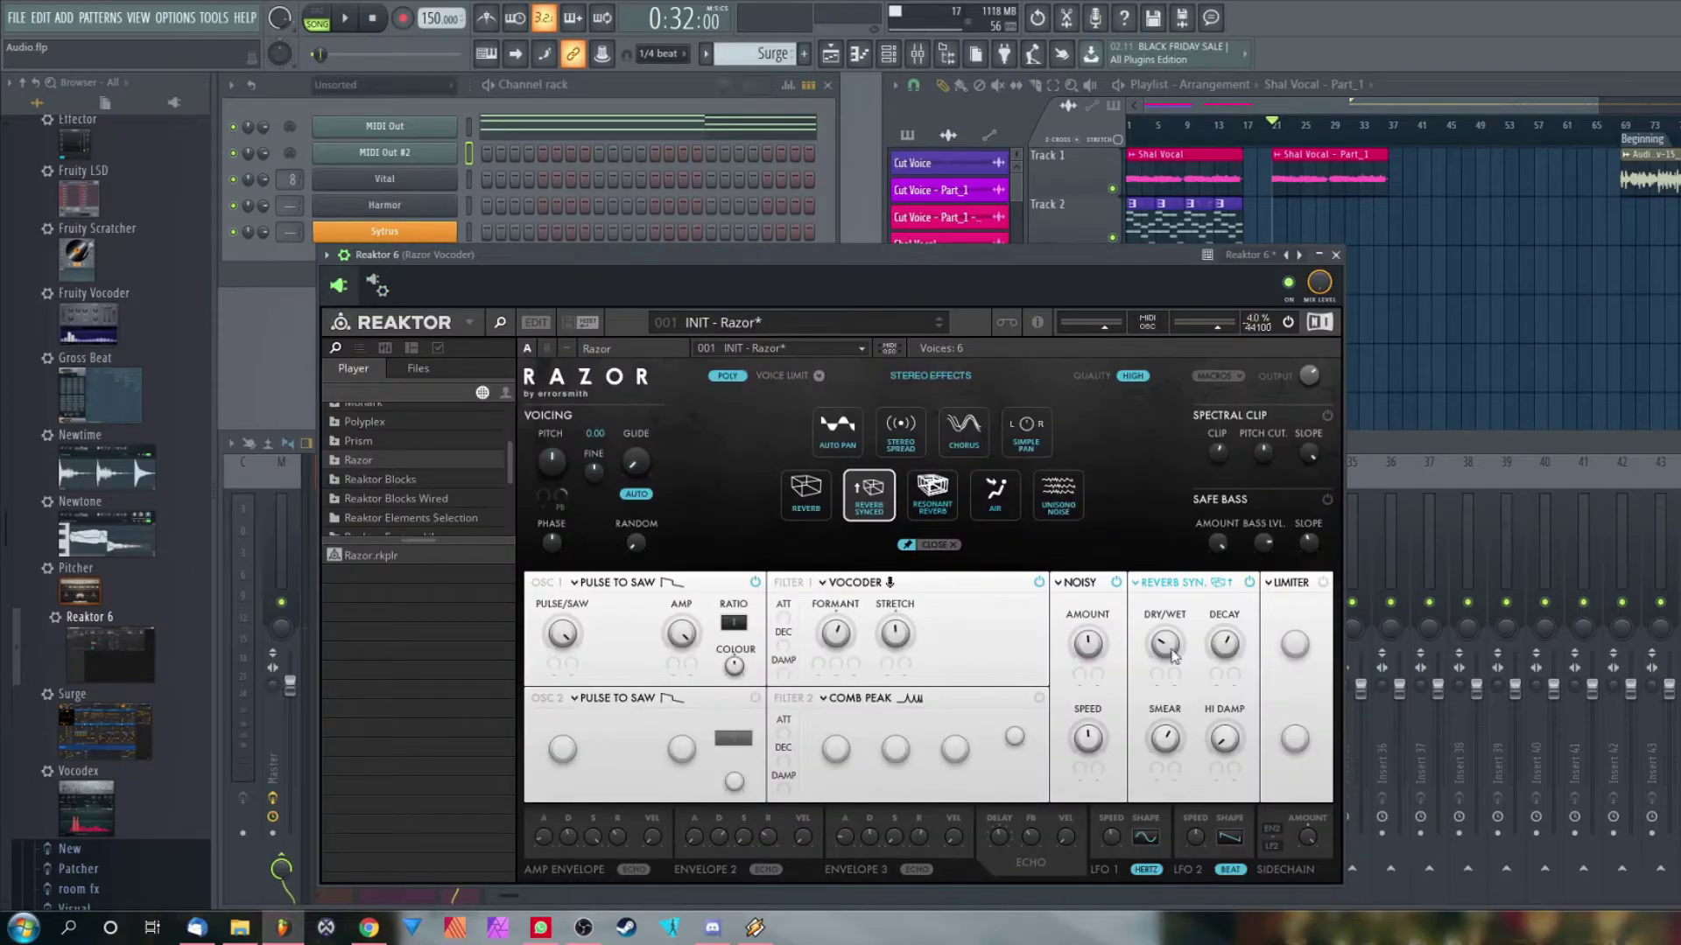
# Slightly raise the Noisy effect's Amount and enable Razor's oscillator 2 with a fine ratio of 0.19
pyautogui.moveTo(1098, 649); pyautogui.dragTo(1099, 642)
pyautogui.click(756, 698)
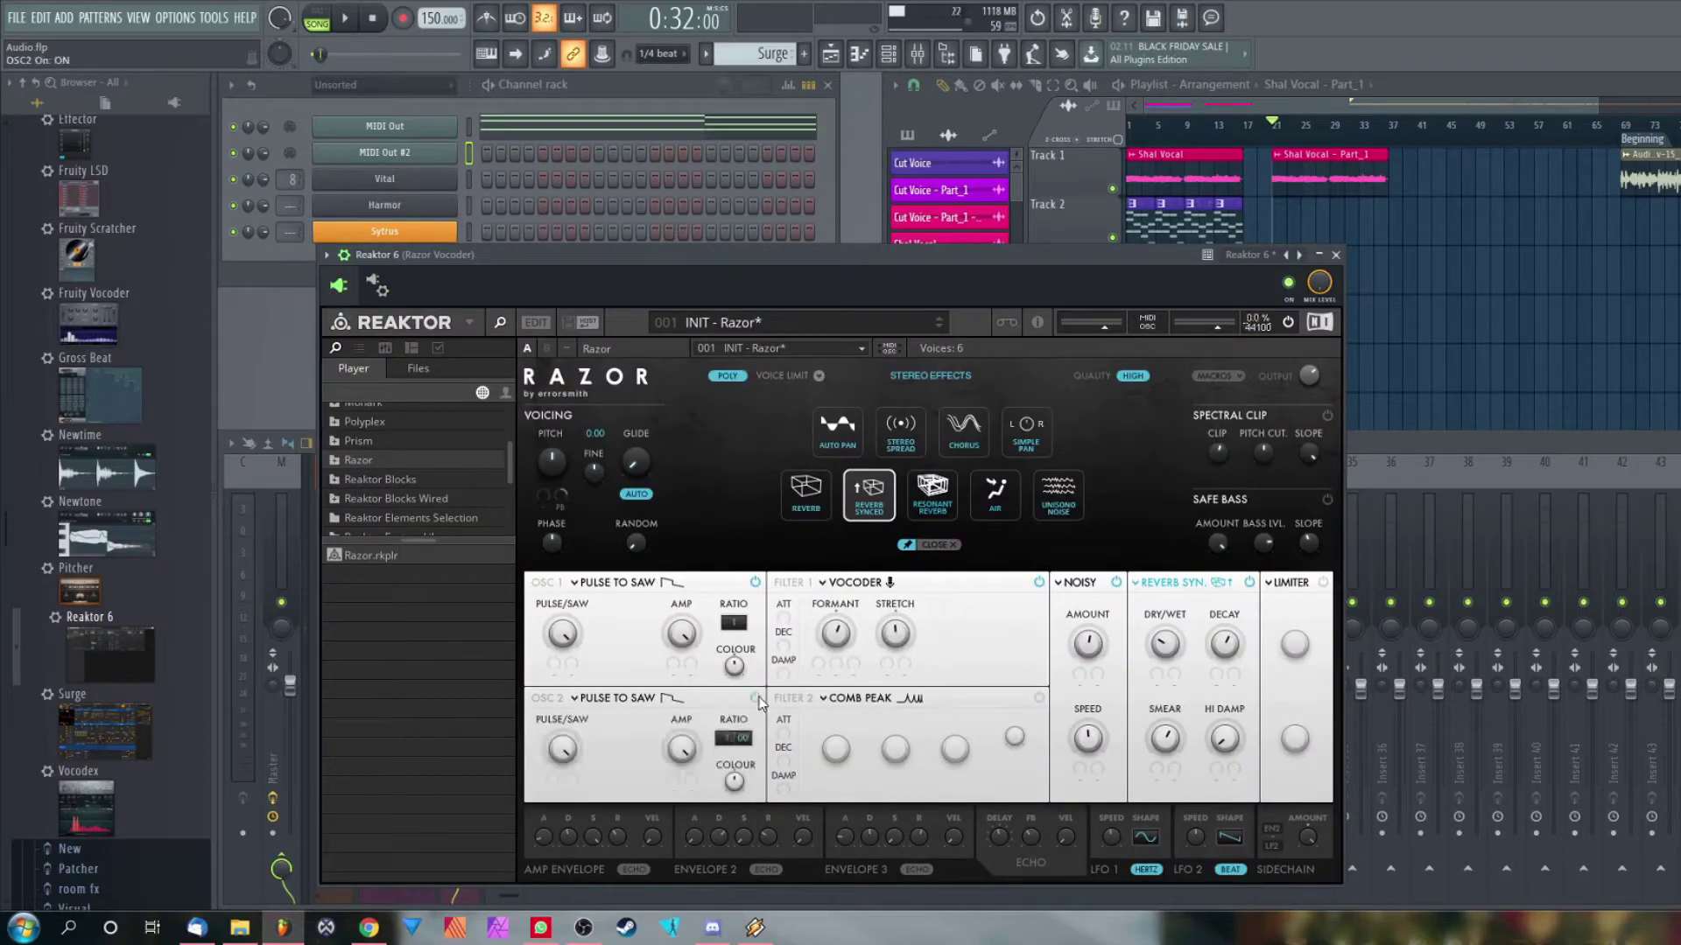
pyautogui.moveTo(743, 739); pyautogui.dragTo(758, 723)
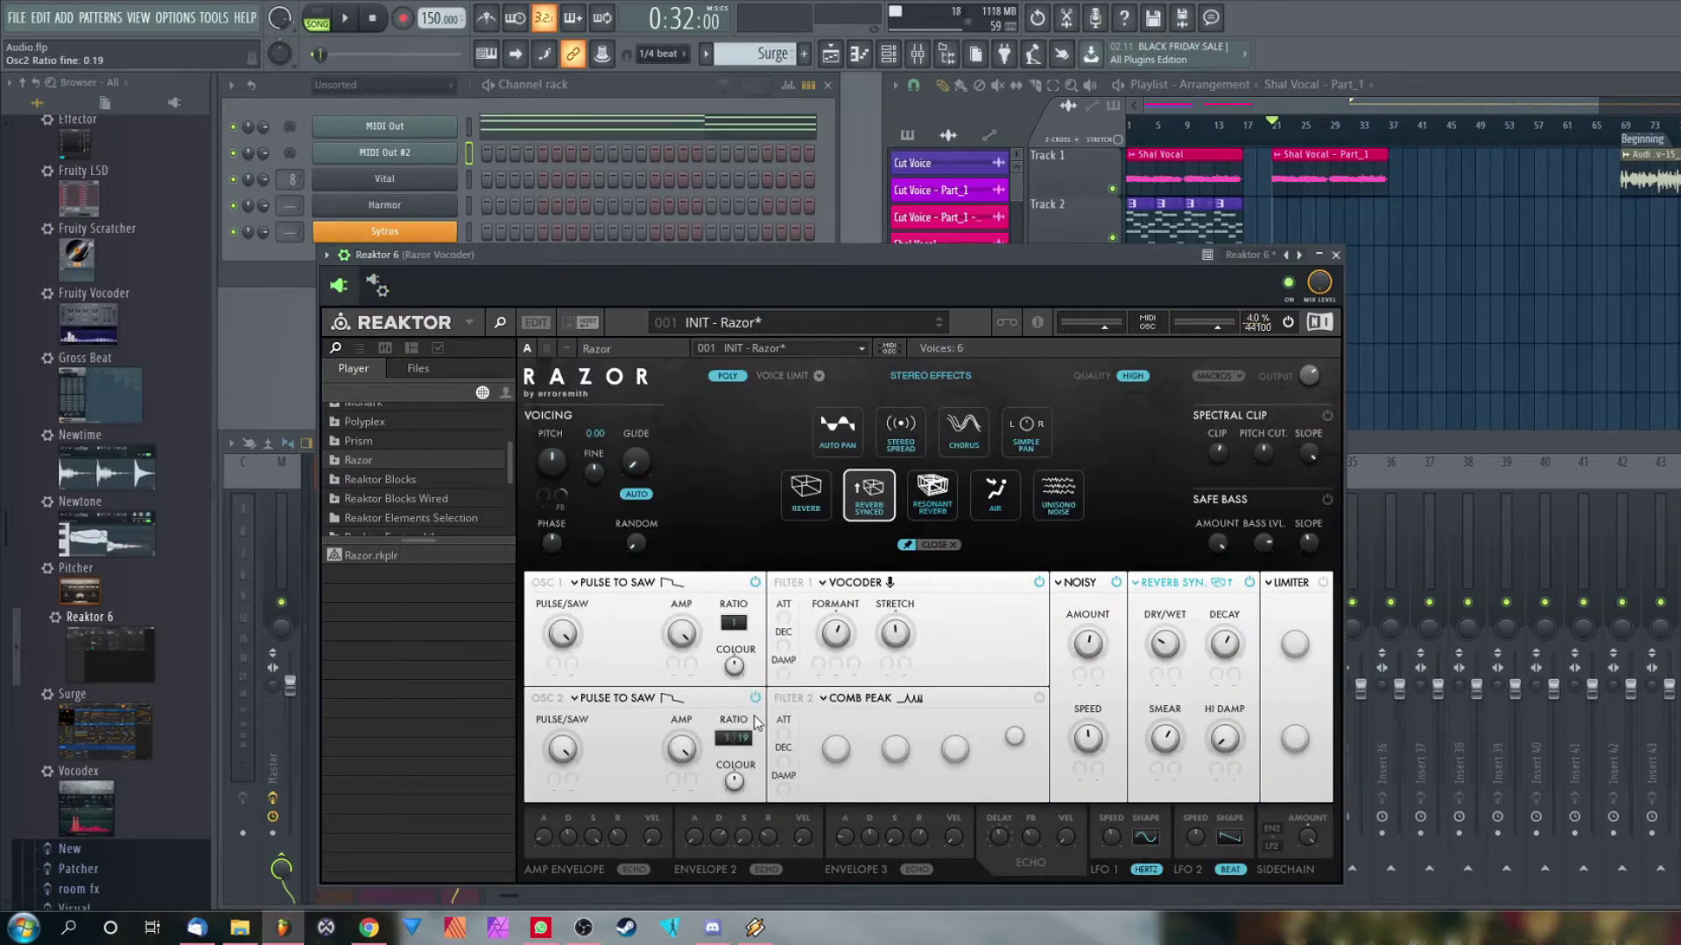
# Place four consecutive Razor patterns on Track 2 beneath the Shal Vocal - Part_1 clip, and play the section to hear them
pyautogui.click(652, 95)
pyautogui.click(906, 135)
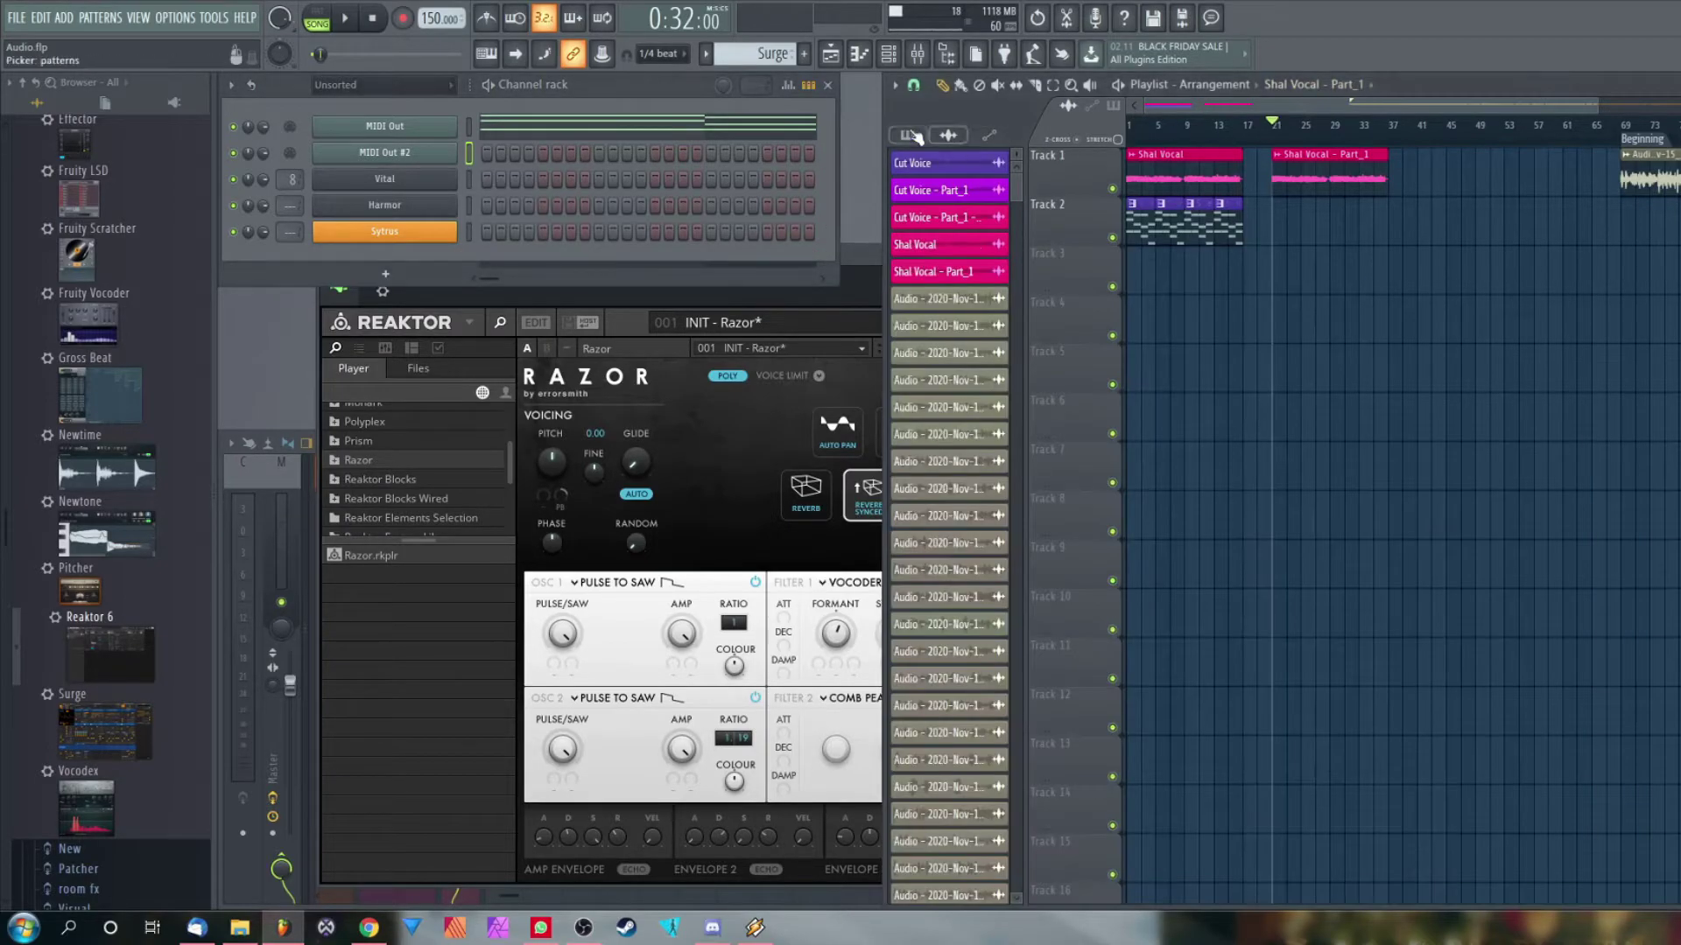
pyautogui.click(908, 138)
pyautogui.click(915, 189)
pyautogui.click(1278, 217)
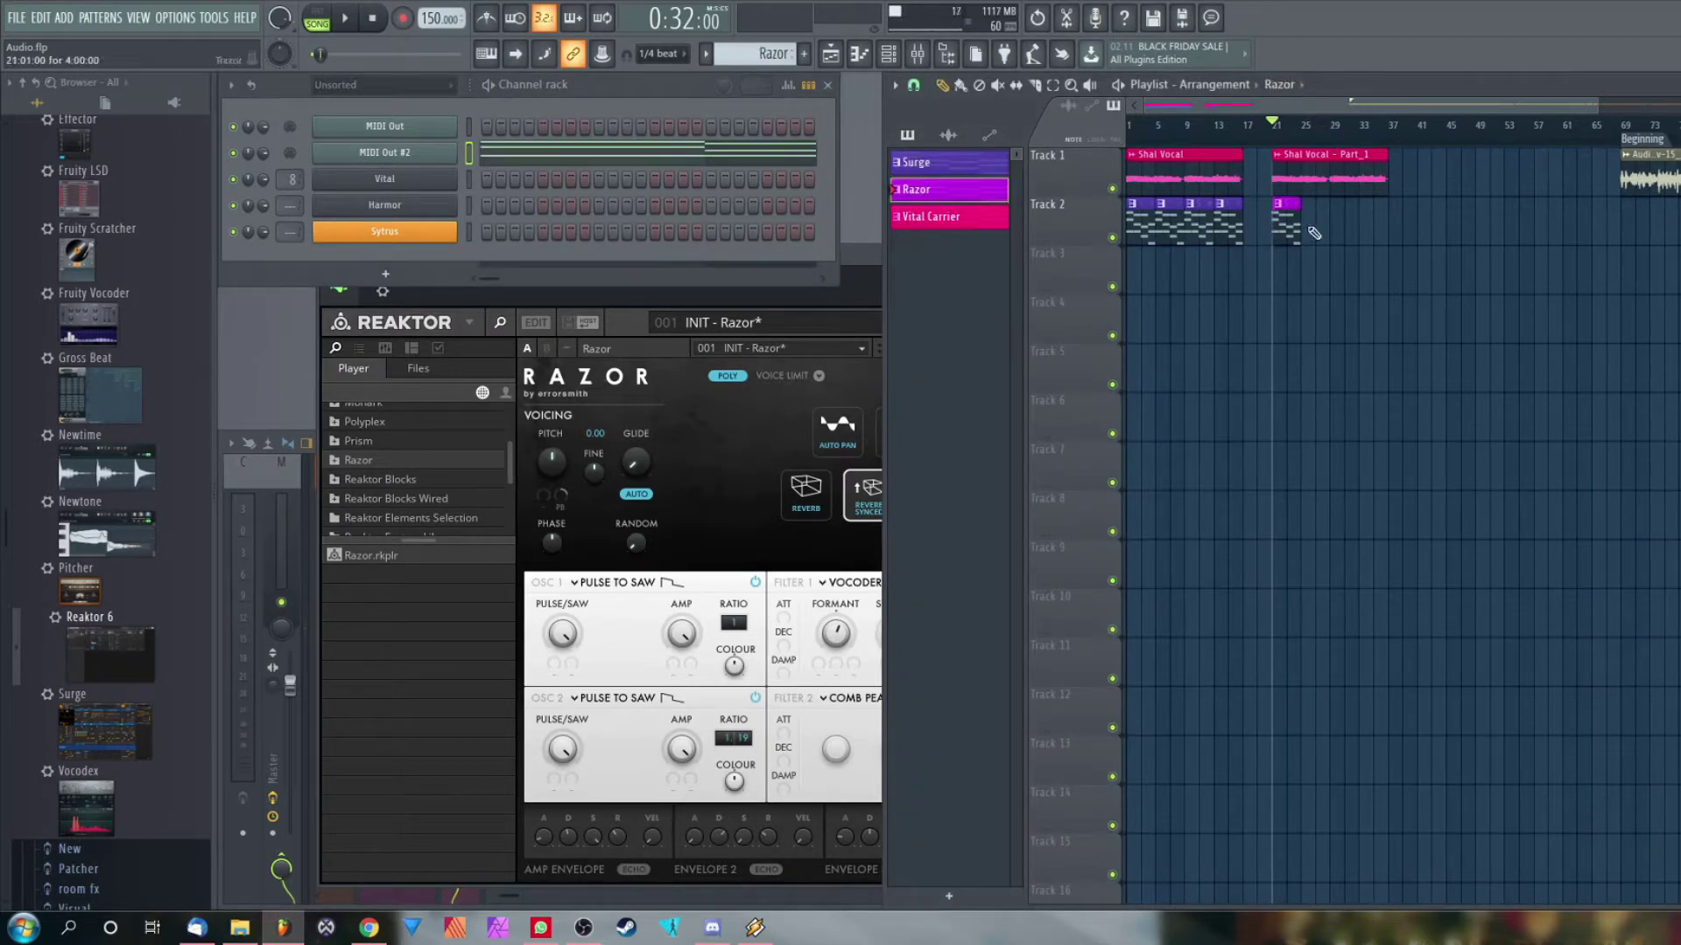
pyautogui.click(1318, 219)
pyautogui.moveTo(1320, 219); pyautogui.dragTo(1313, 218)
pyautogui.press('space')
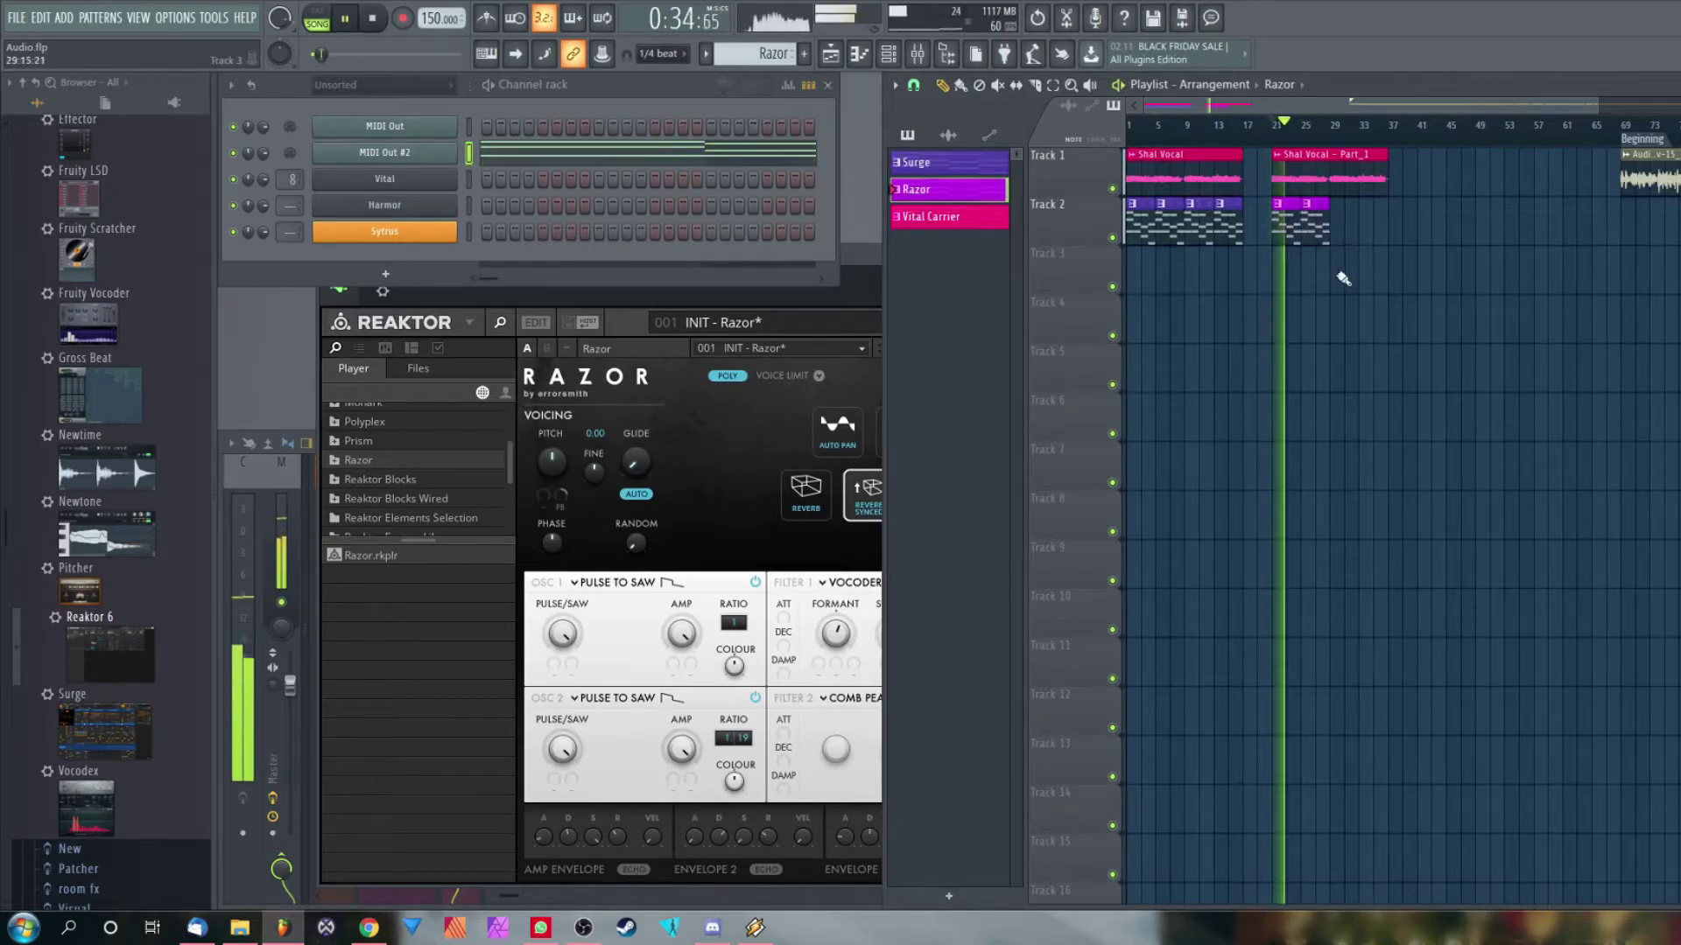
pyautogui.moveTo(1346, 219); pyautogui.dragTo(1378, 219)
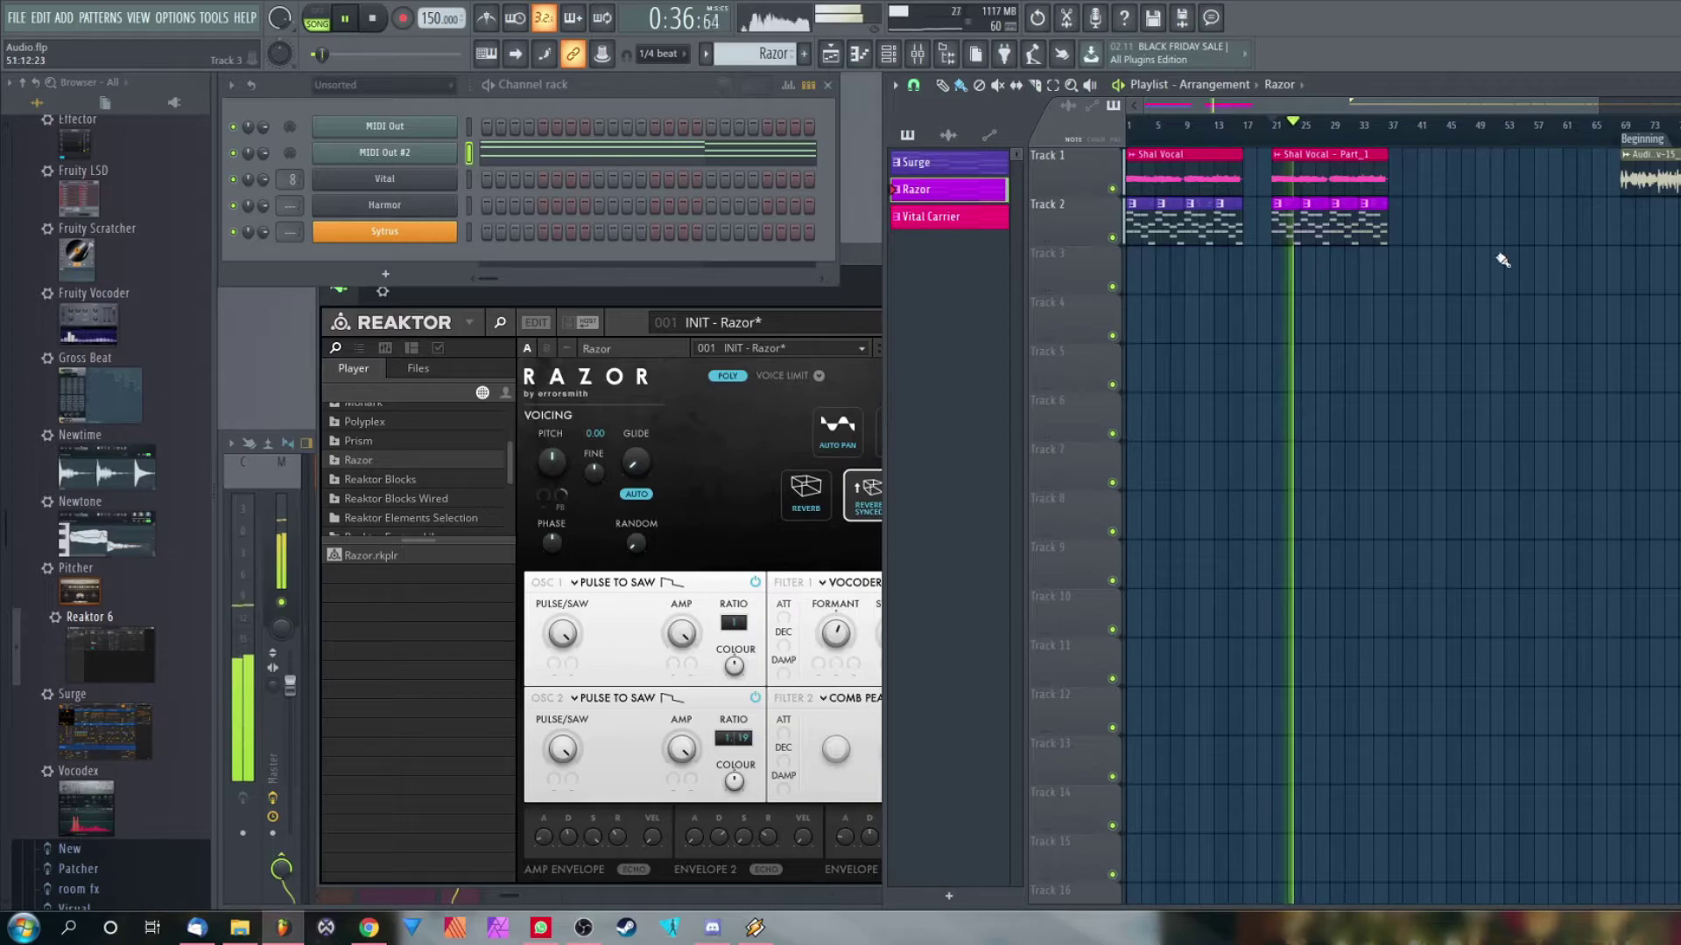
pyautogui.press('space')
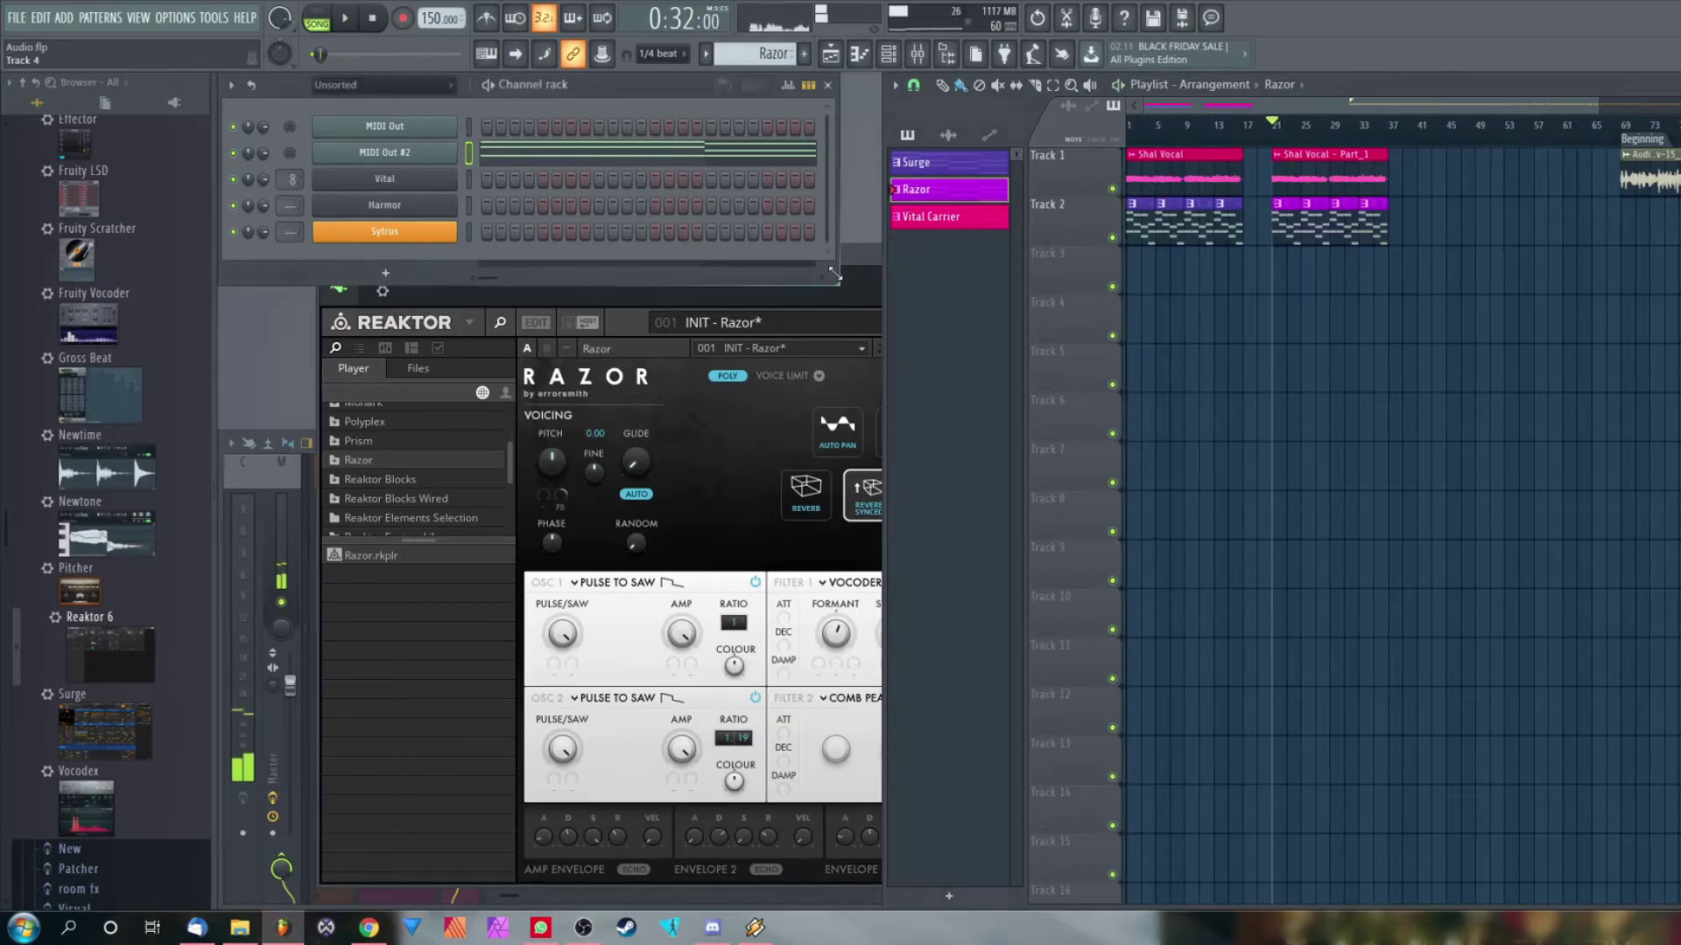
# Copy the Shal Vocal - Part_1 clip to about bar 41 on Track 1 and save it as unique sample Shal Vocal - Part_1 - Part_1.wav
pyautogui.click(878, 274)
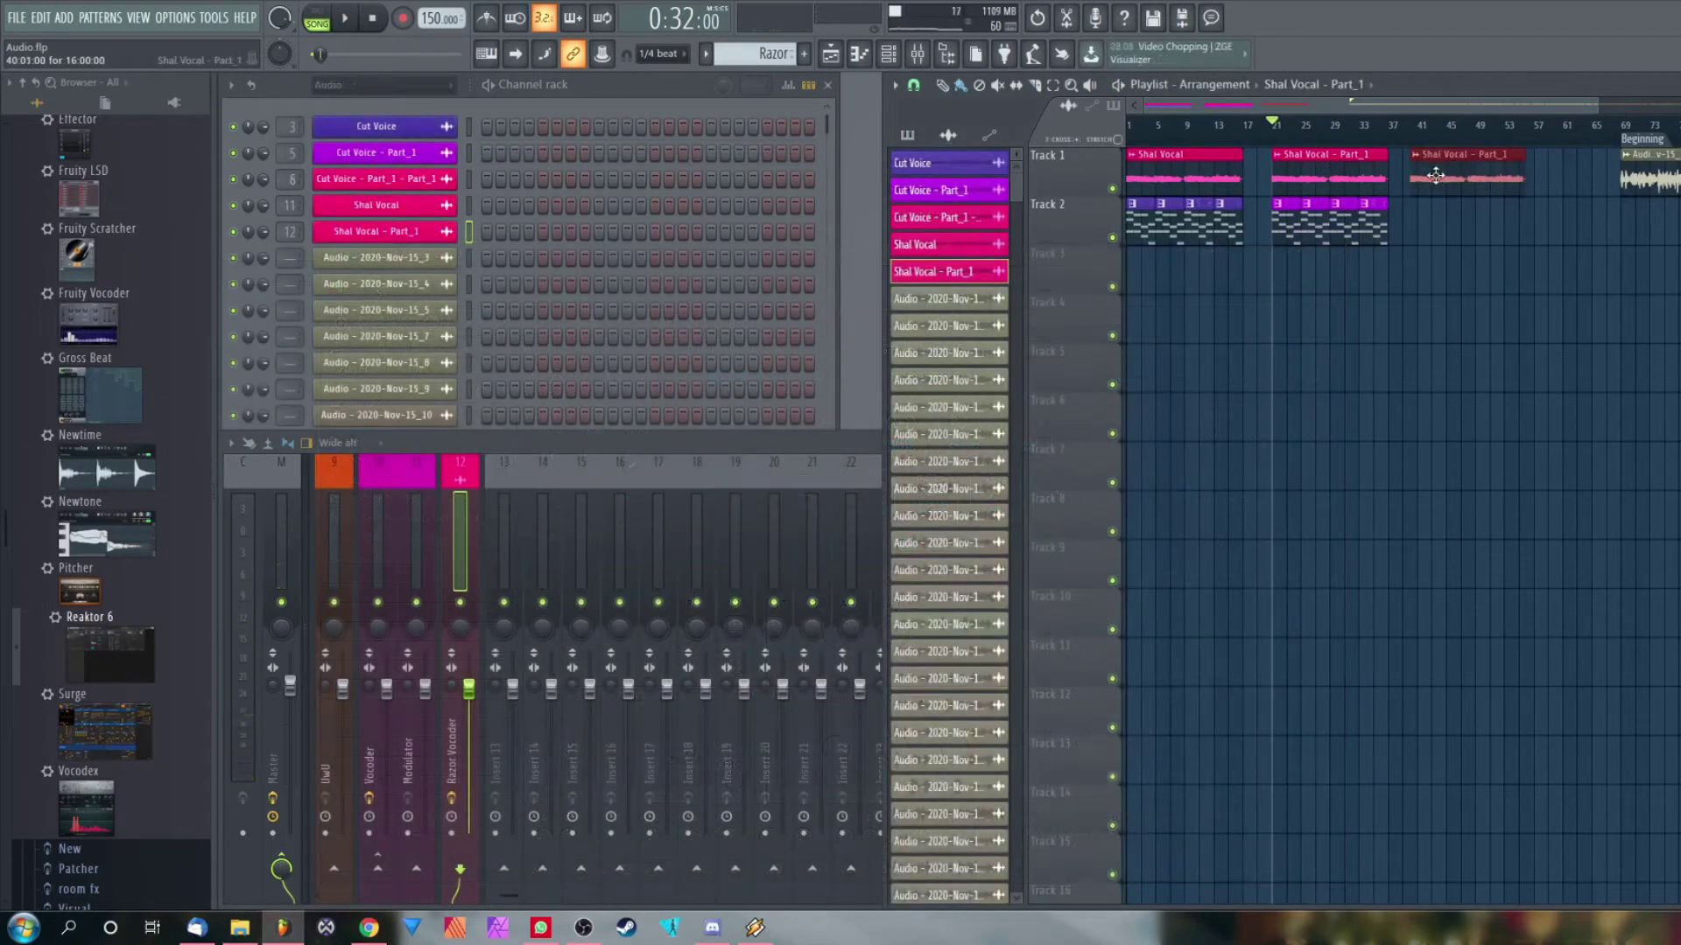
pyautogui.click(1431, 158)
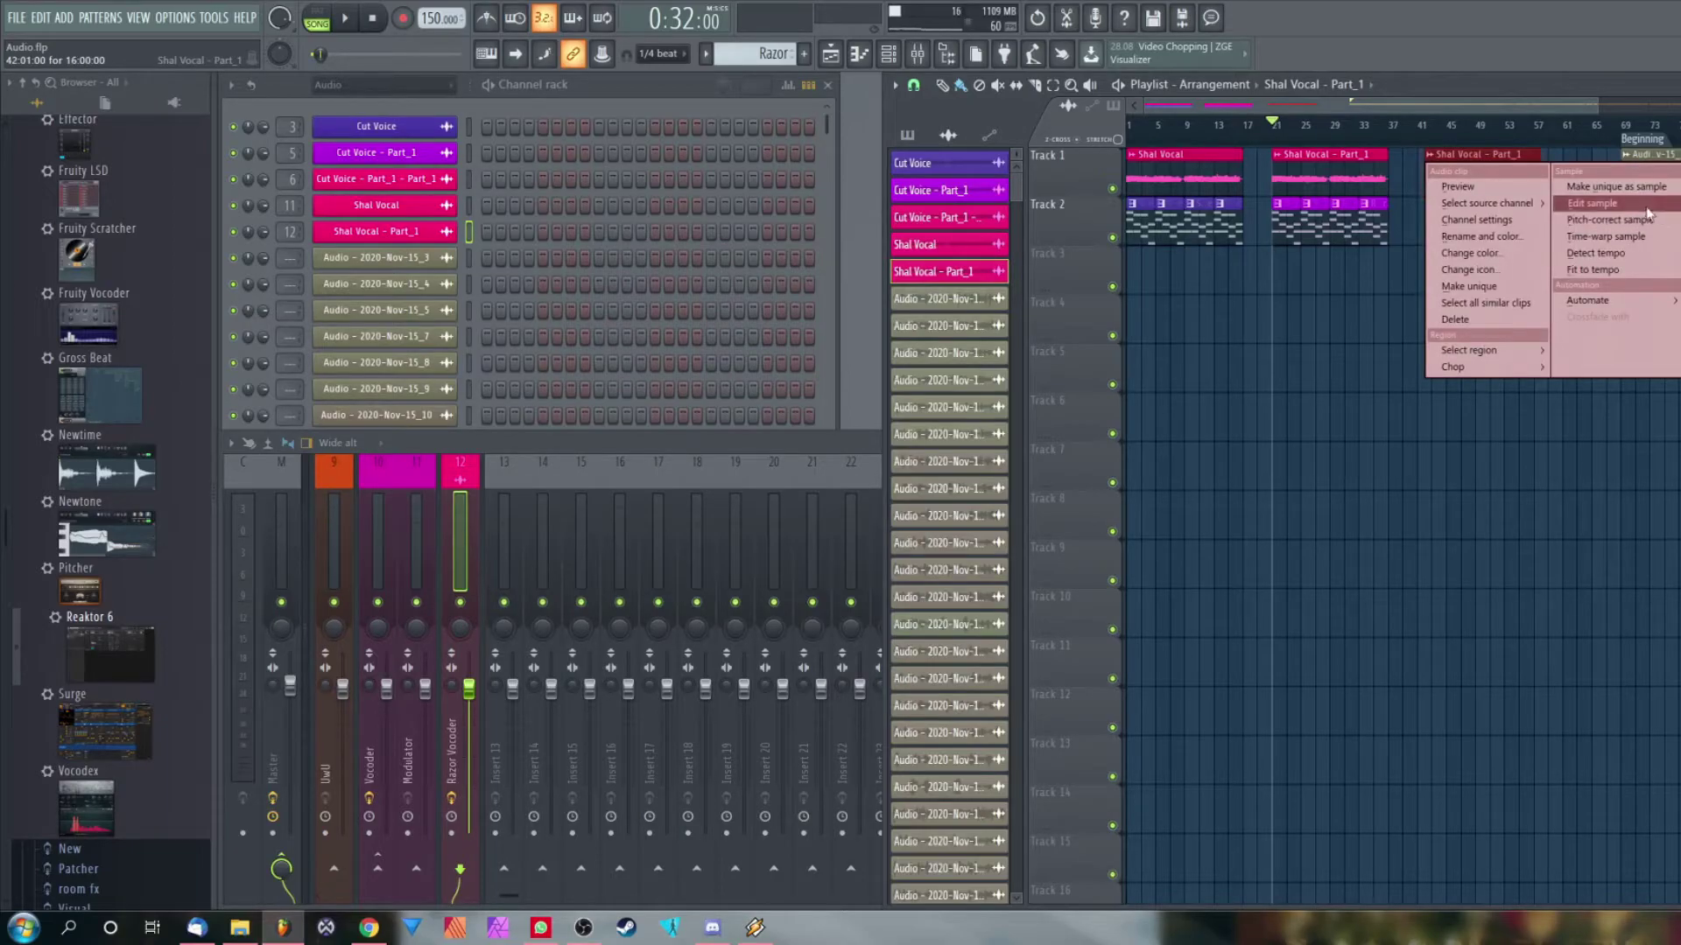
pyautogui.click(1632, 188)
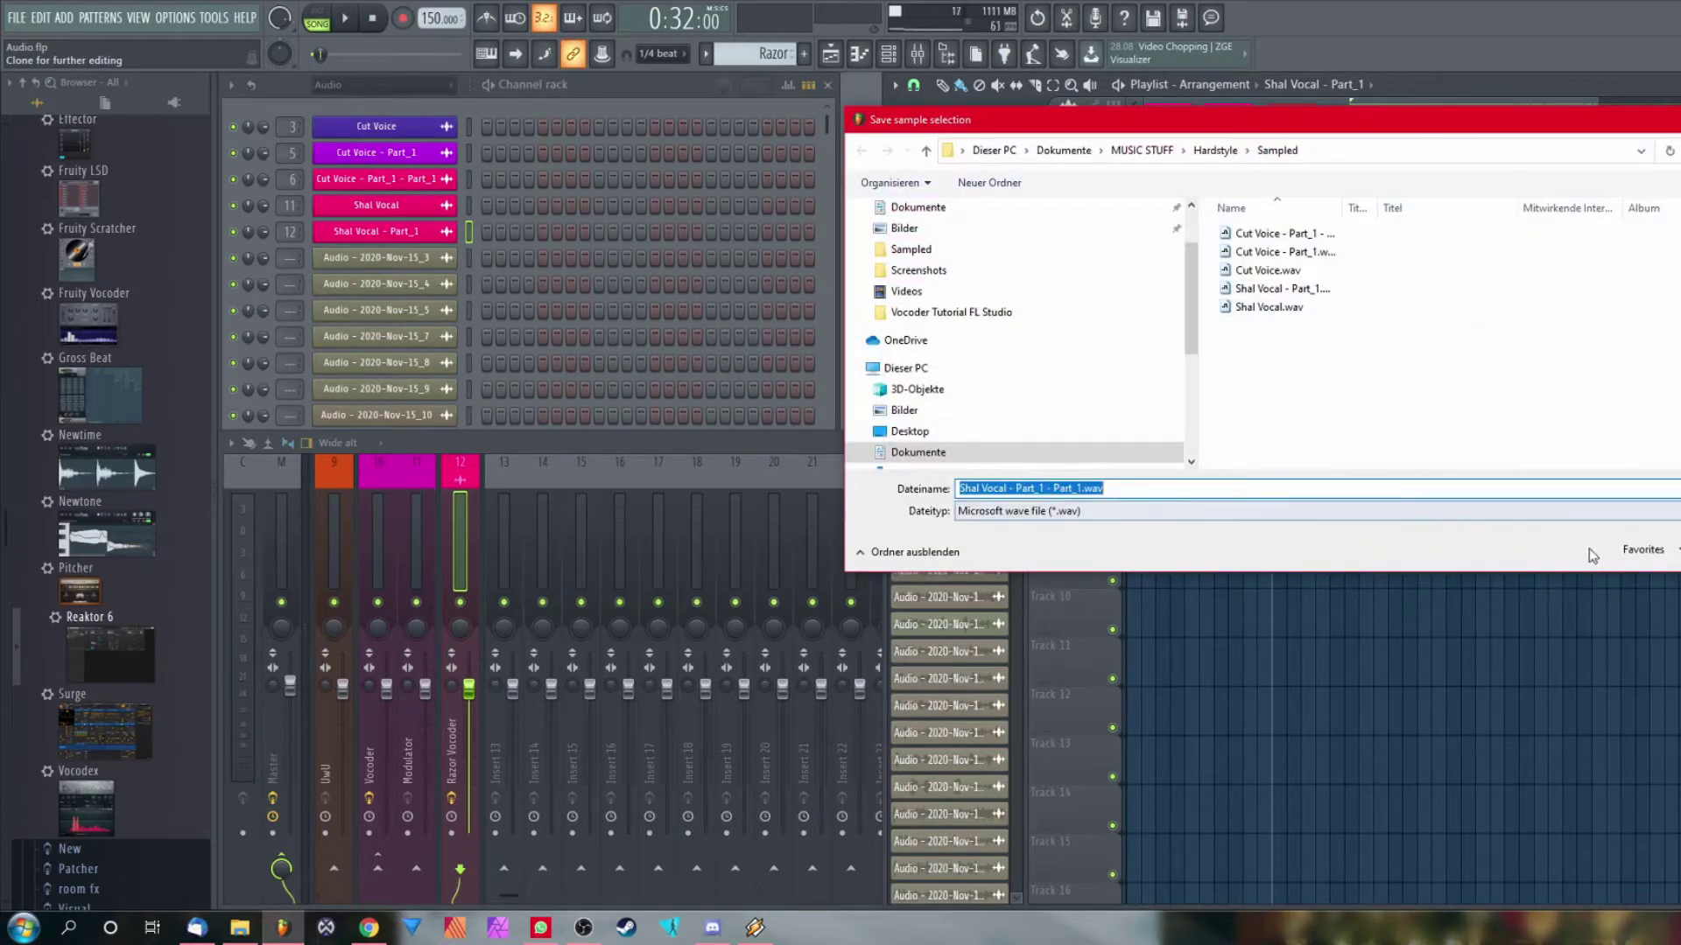
pyautogui.press('Return')
# Colour mixer inserts 14 and 15 deep pink and give insert 14 the robot icon
pyautogui.click(652, 692)
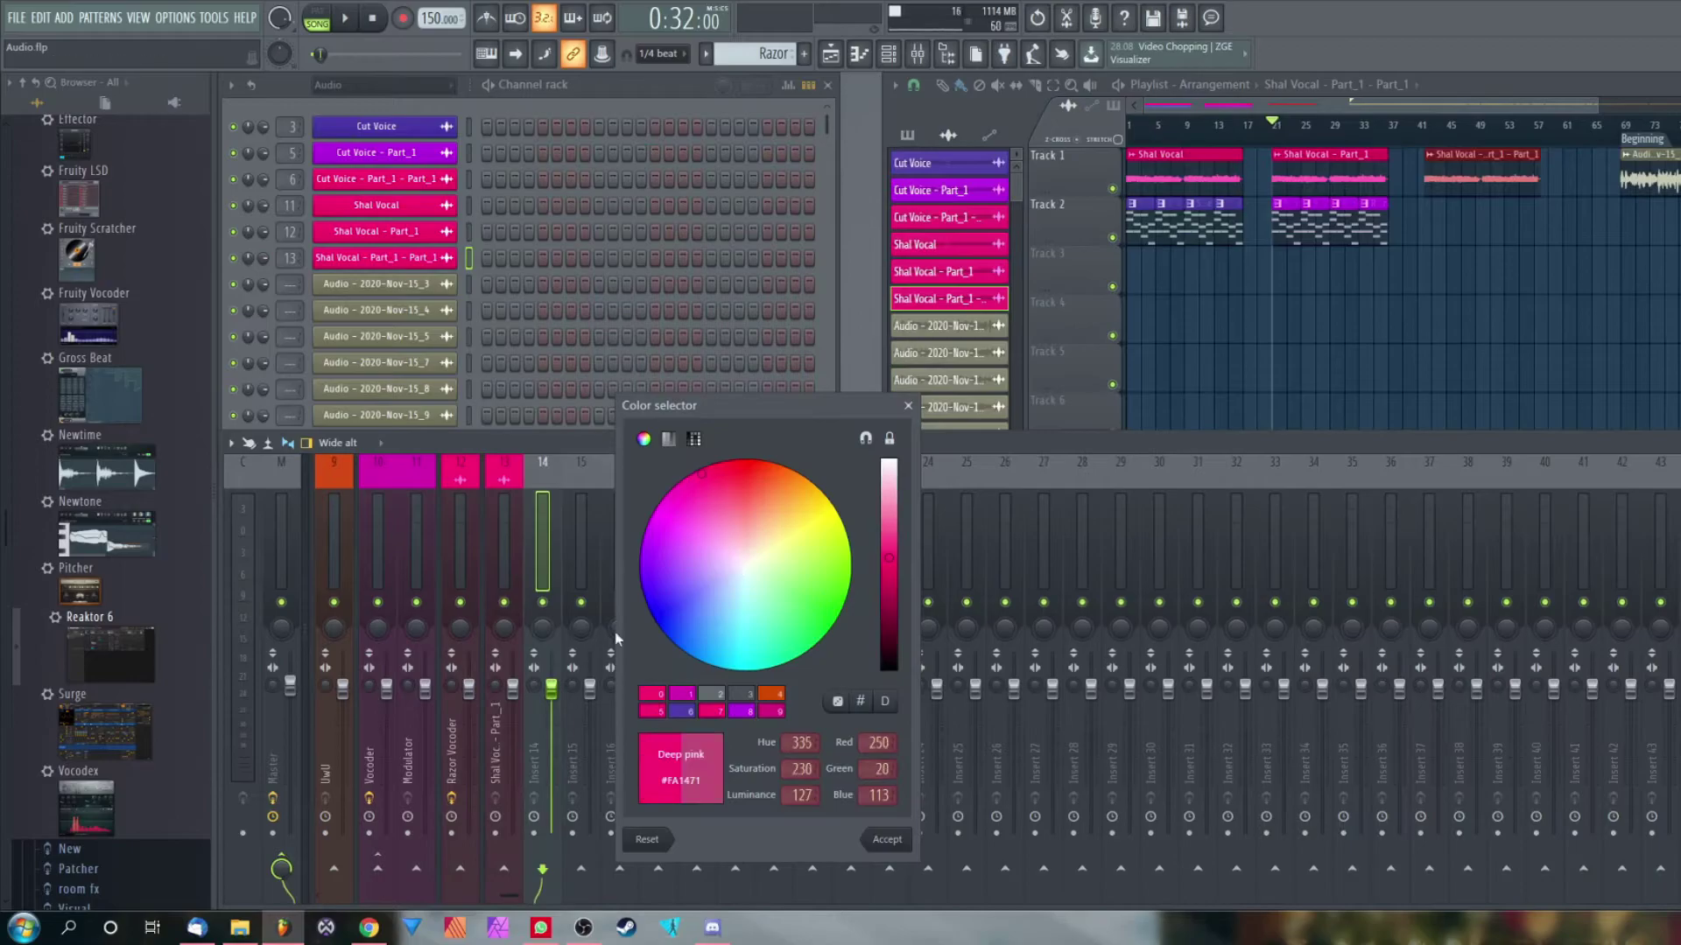
pyautogui.press('Return')
pyautogui.rightClick(595, 626)
pyautogui.click(653, 639)
pyautogui.click(663, 686)
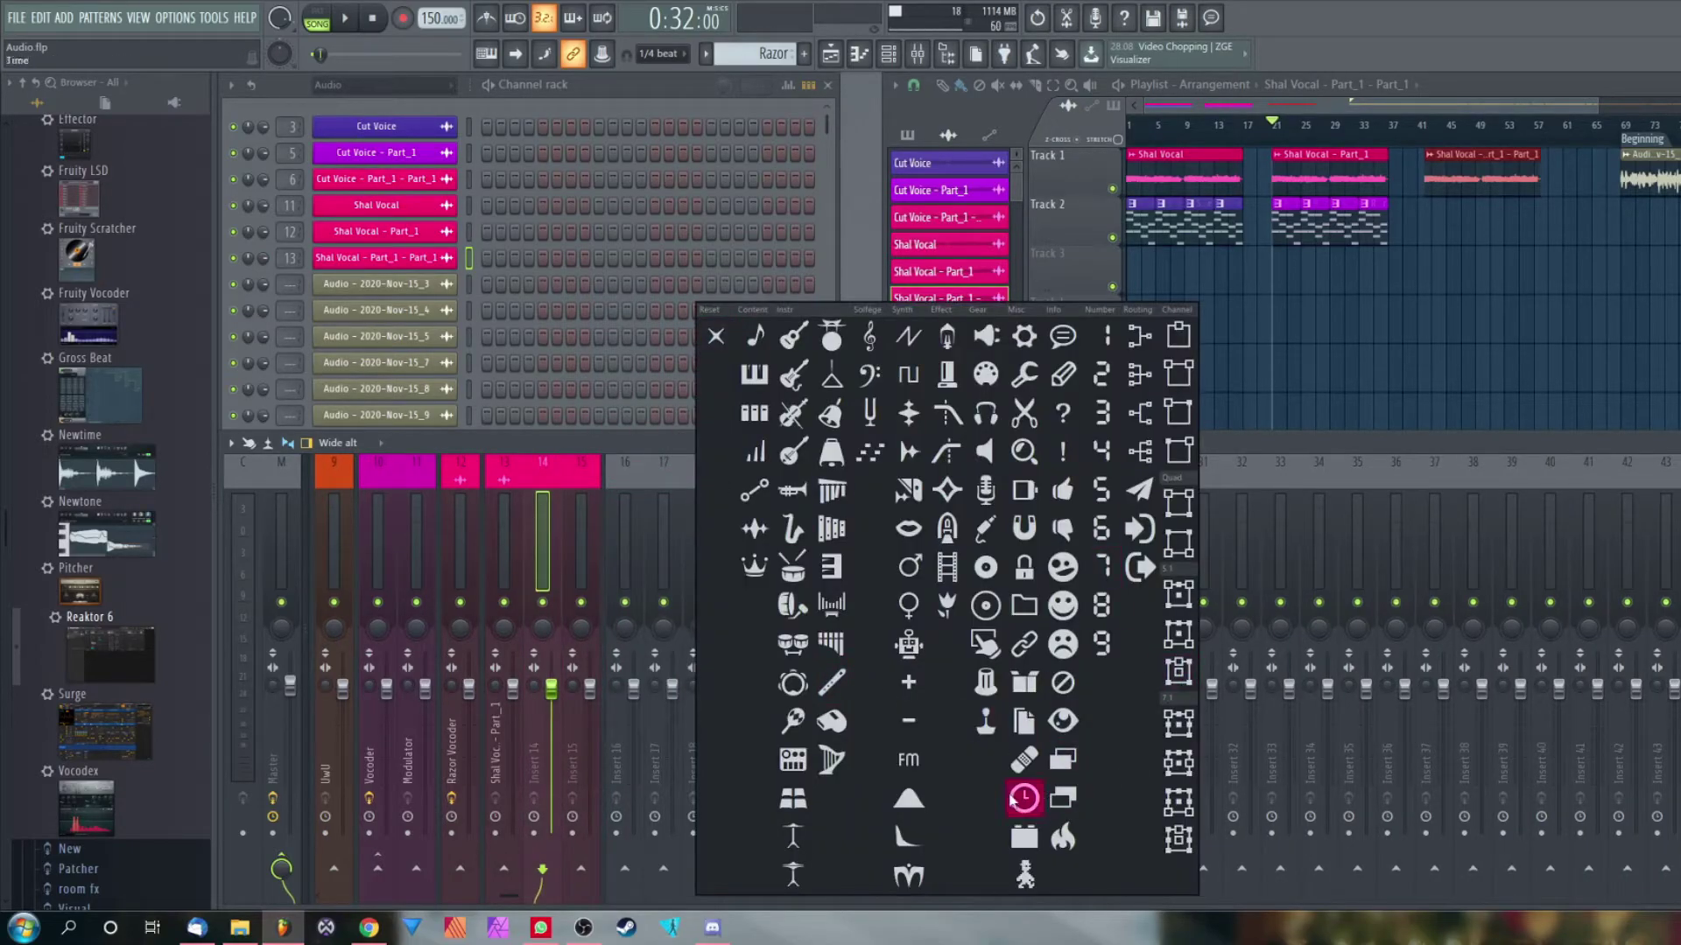
pyautogui.click(909, 645)
# Rename mixer insert 13, which carries the new vocal sample, as Modulator
pyautogui.rightClick(581, 509)
pyautogui.rightClick(504, 510)
pyautogui.click(618, 438)
pyautogui.write('Modulator')
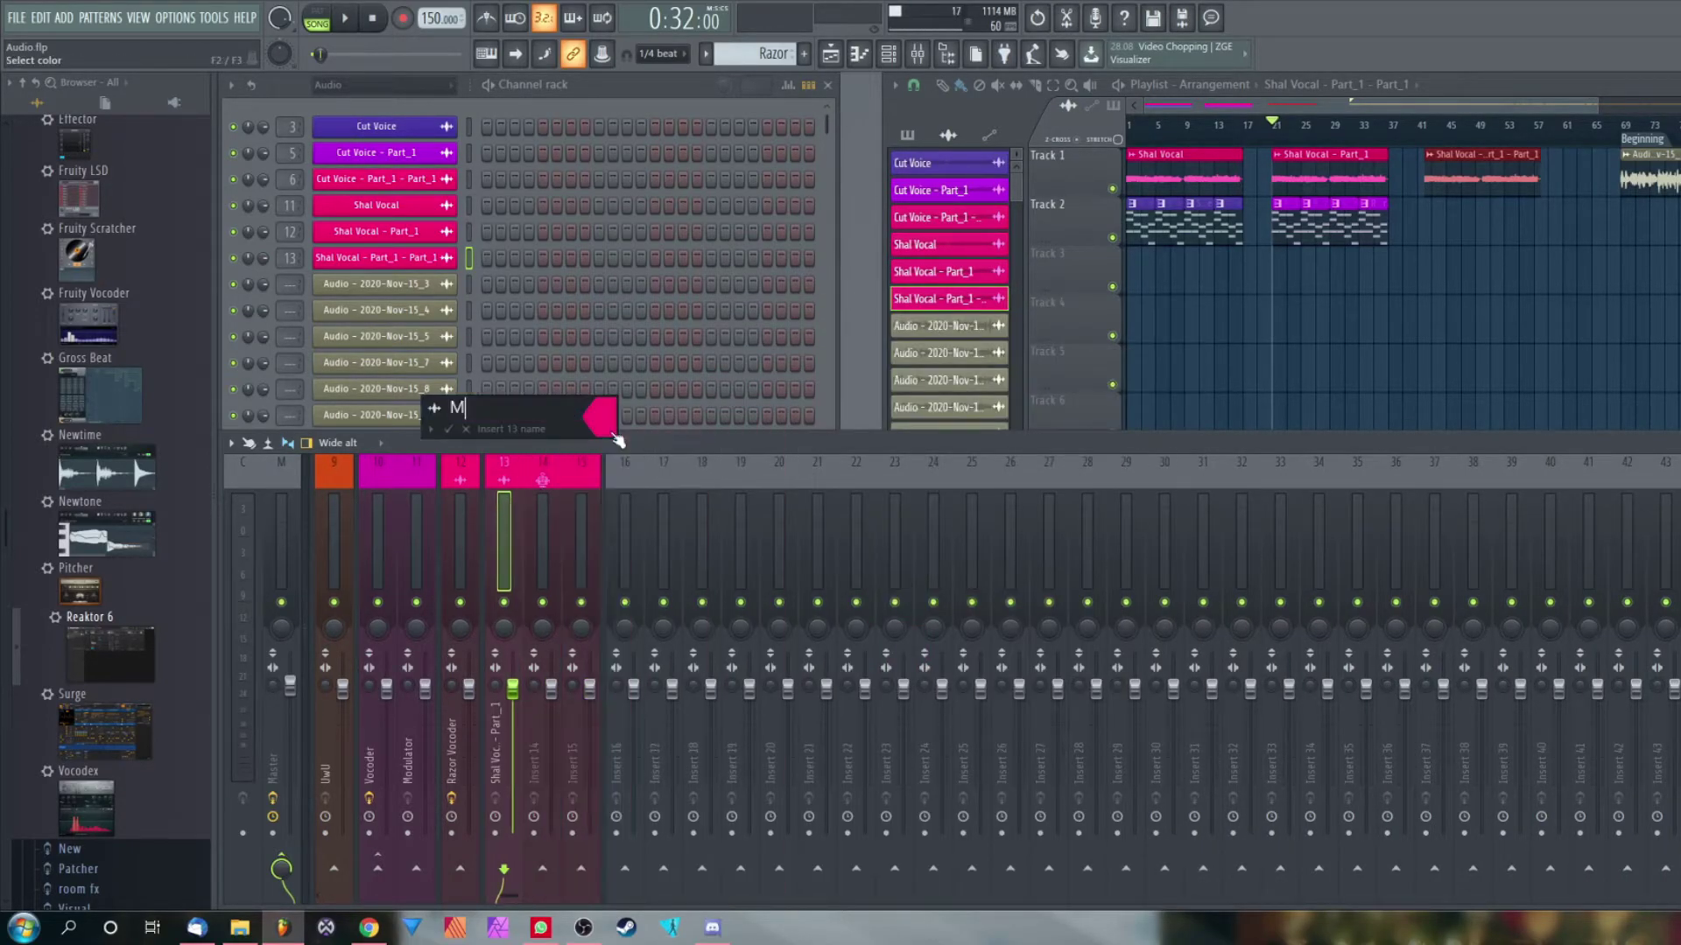
pyautogui.press('Return')
# Rename mixer insert 15 as Carrier and give it the piano keys icon
pyautogui.rightClick(580, 509)
pyautogui.click(652, 438)
pyautogui.write('Carrier')
pyautogui.click(479, 419)
pyautogui.click(664, 533)
pyautogui.press('Return')
# Load Fruity Vocoder into the first effect slot of insert 14 and name that mixer track Vocoder
pyautogui.click(543, 543)
pyautogui.click(1659, 495)
pyautogui.moveTo(1673, 514)
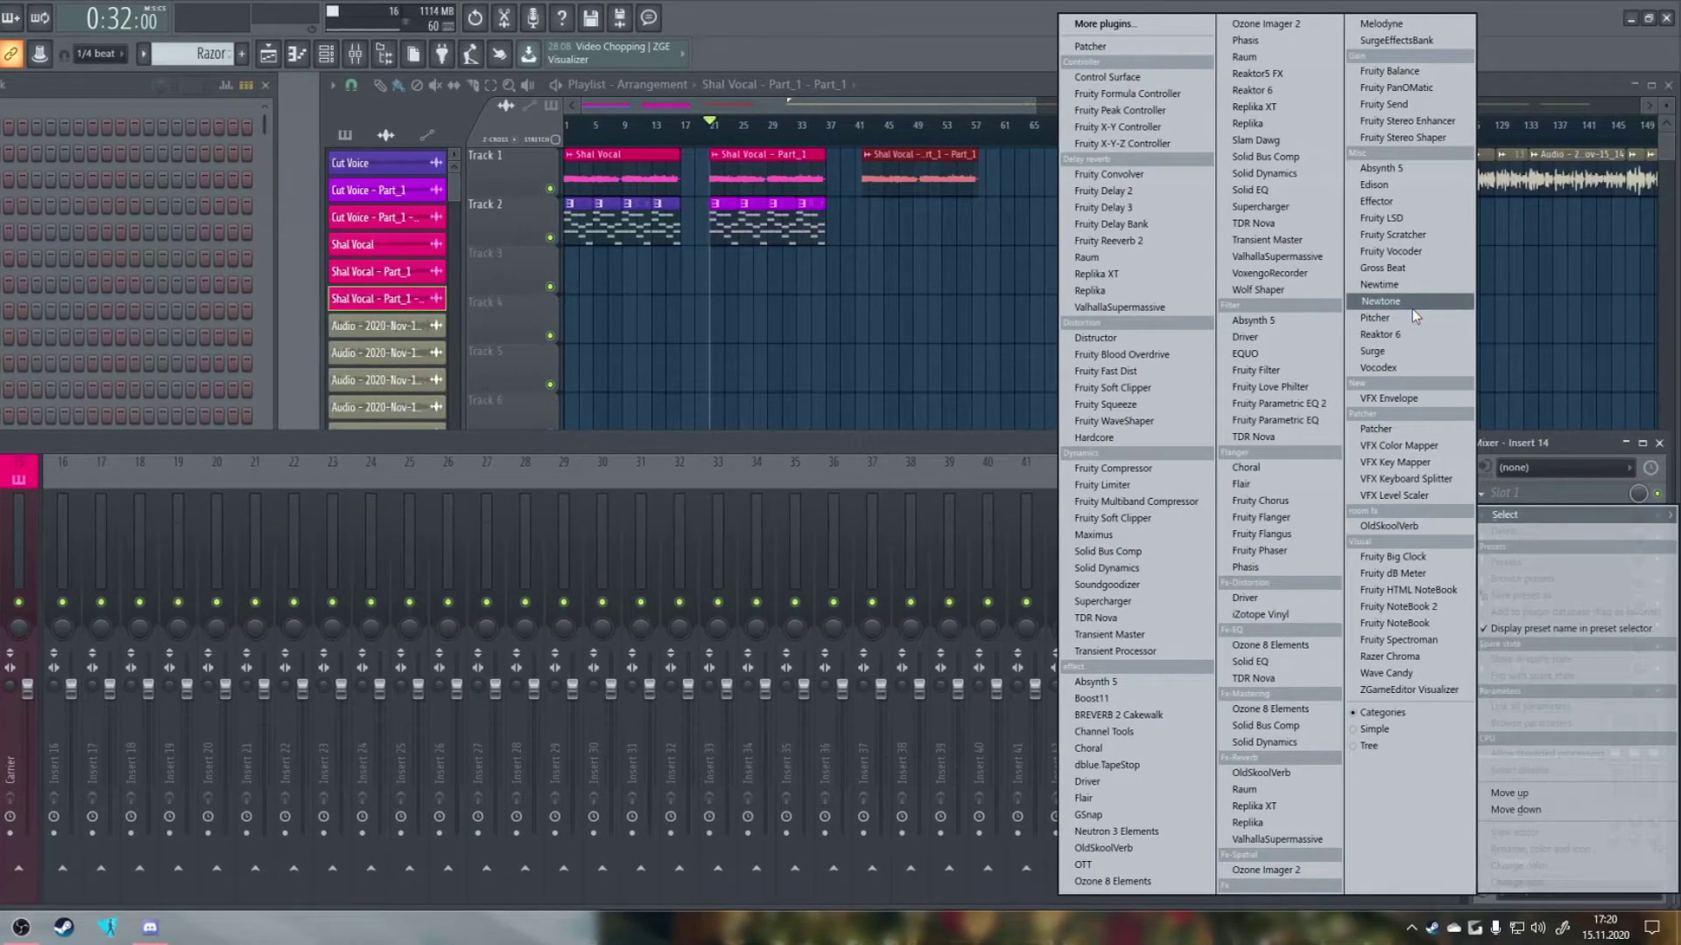
pyautogui.click(1576, 251)
pyautogui.click(186, 561)
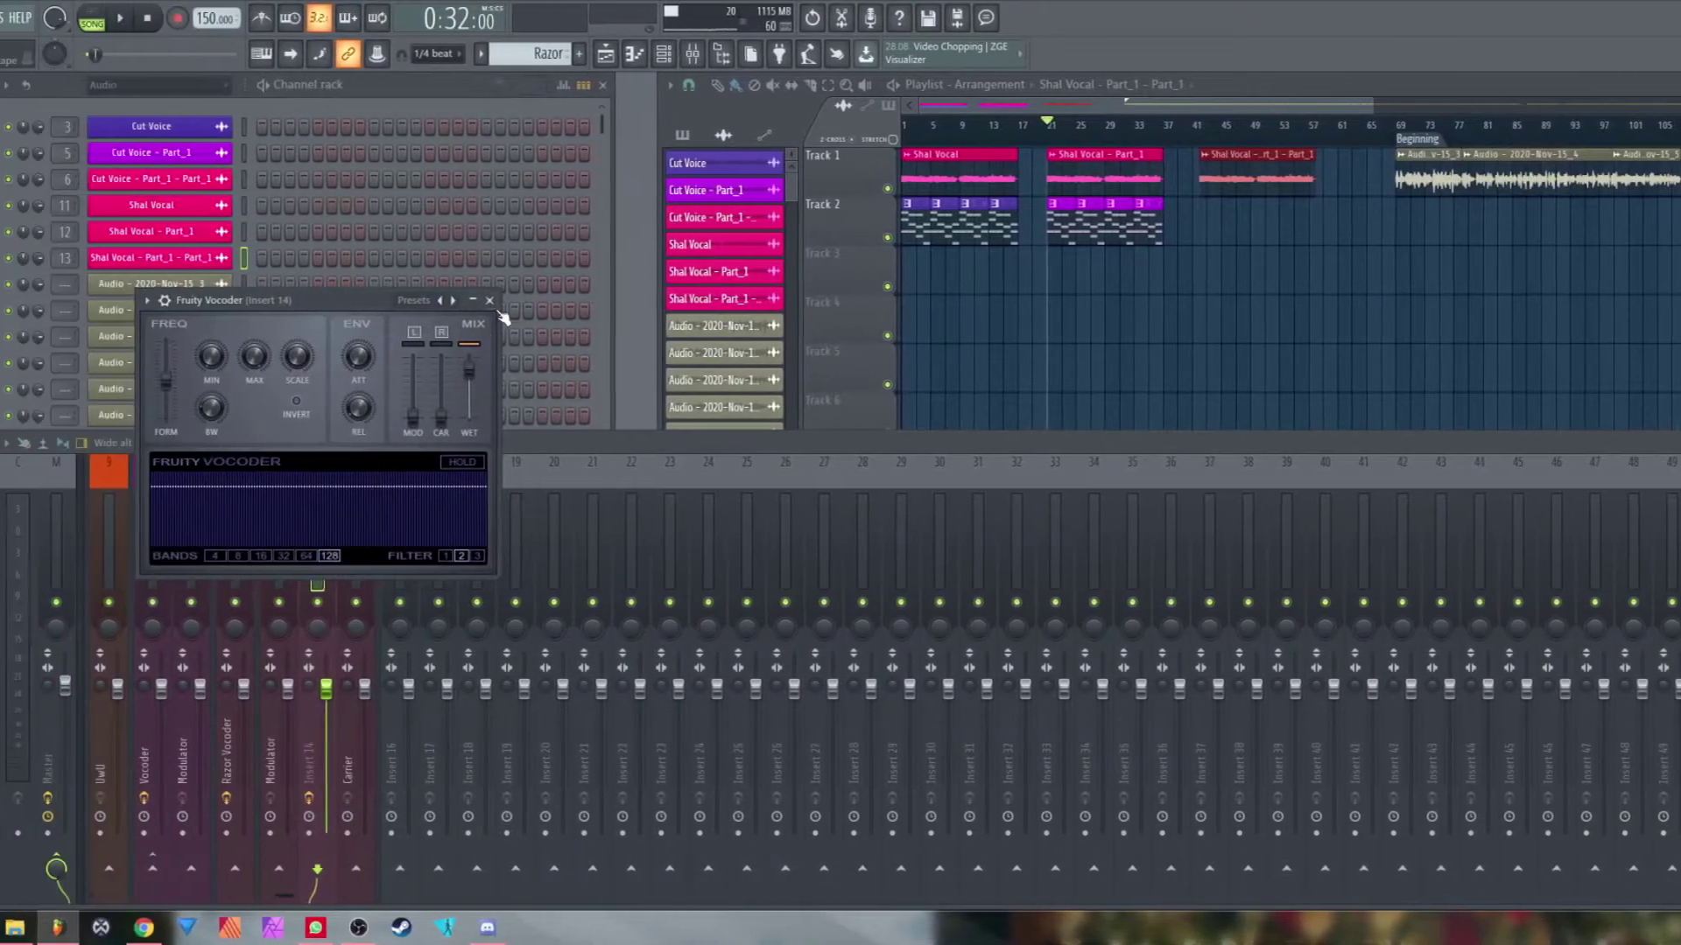
pyautogui.click(330, 300)
pyautogui.click(197, 543)
pyautogui.rightClick(161, 873)
pyautogui.click(651, 879)
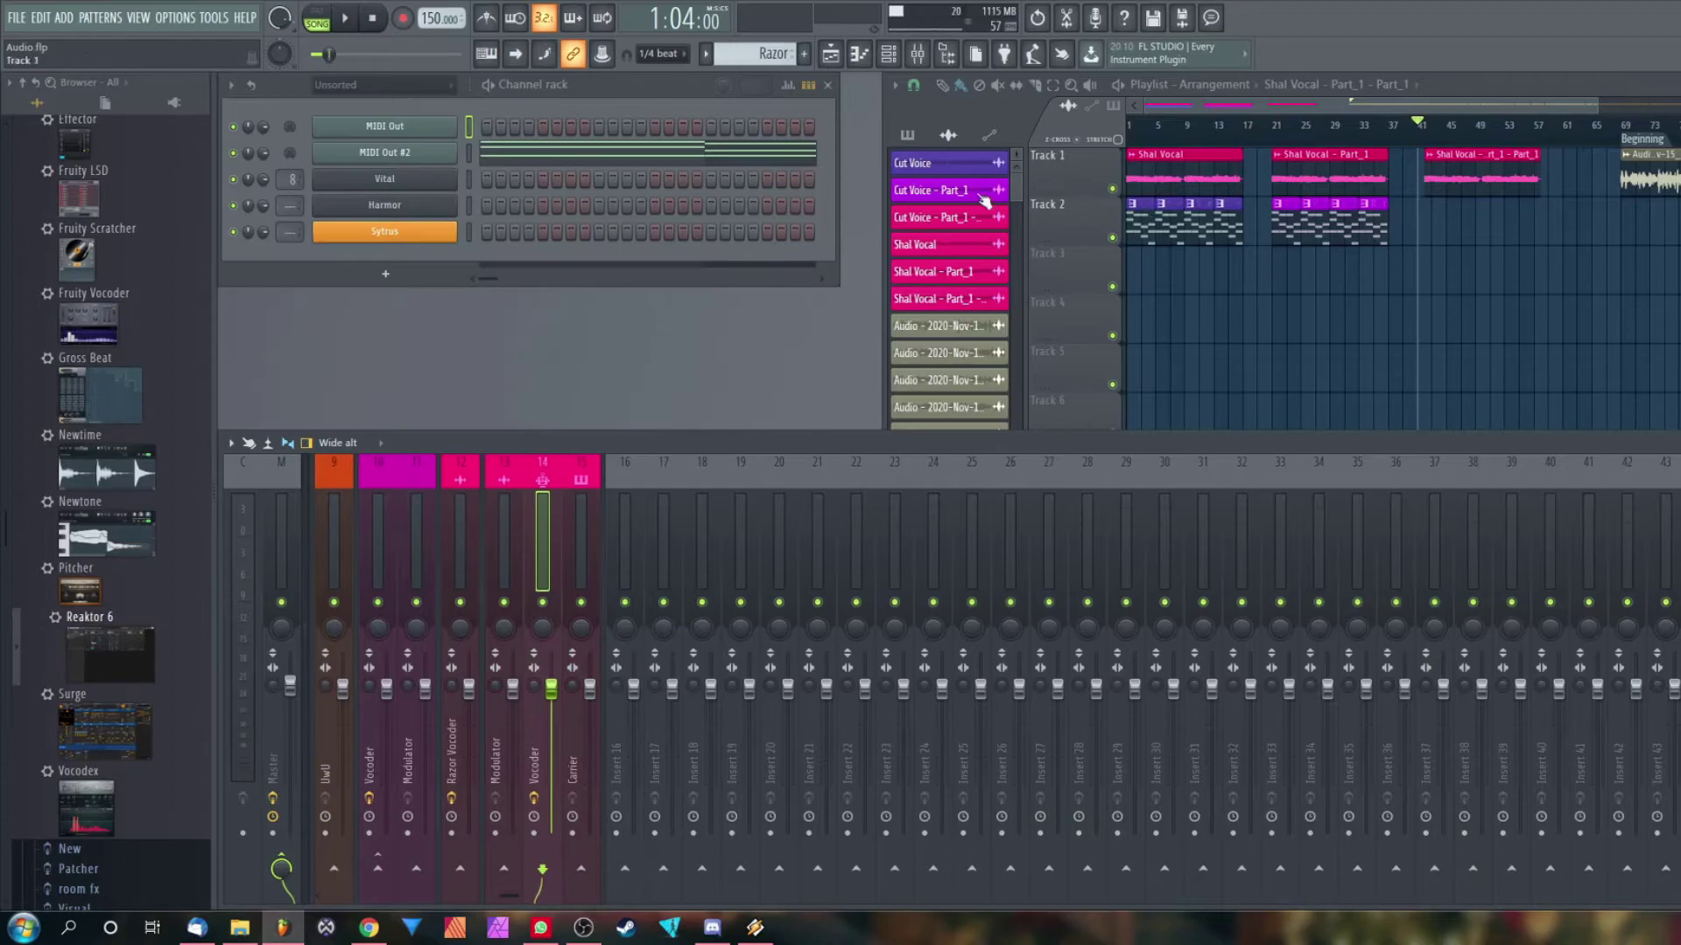
# Assign the Vital channel to mixer track 15, the new Carrier track beside the Vocoder, and close Vital
pyautogui.click(402, 185)
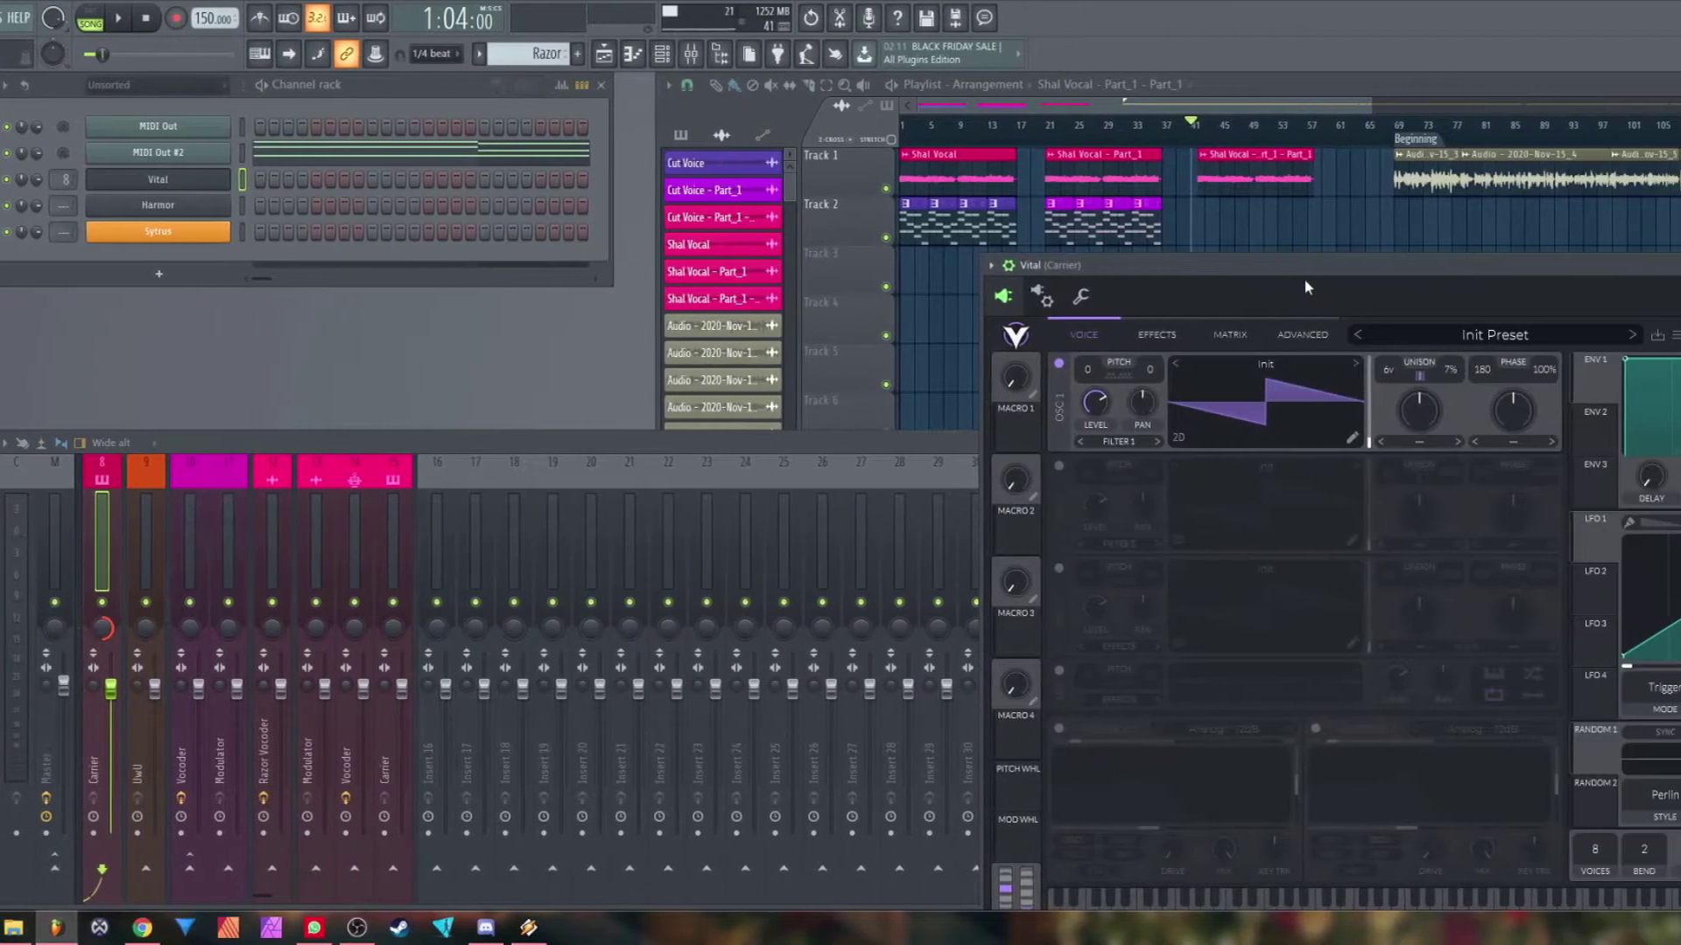
pyautogui.moveTo(1532, 276); pyautogui.dragTo(1274, 277)
pyautogui.moveTo(794, 273); pyautogui.dragTo(703, 273)
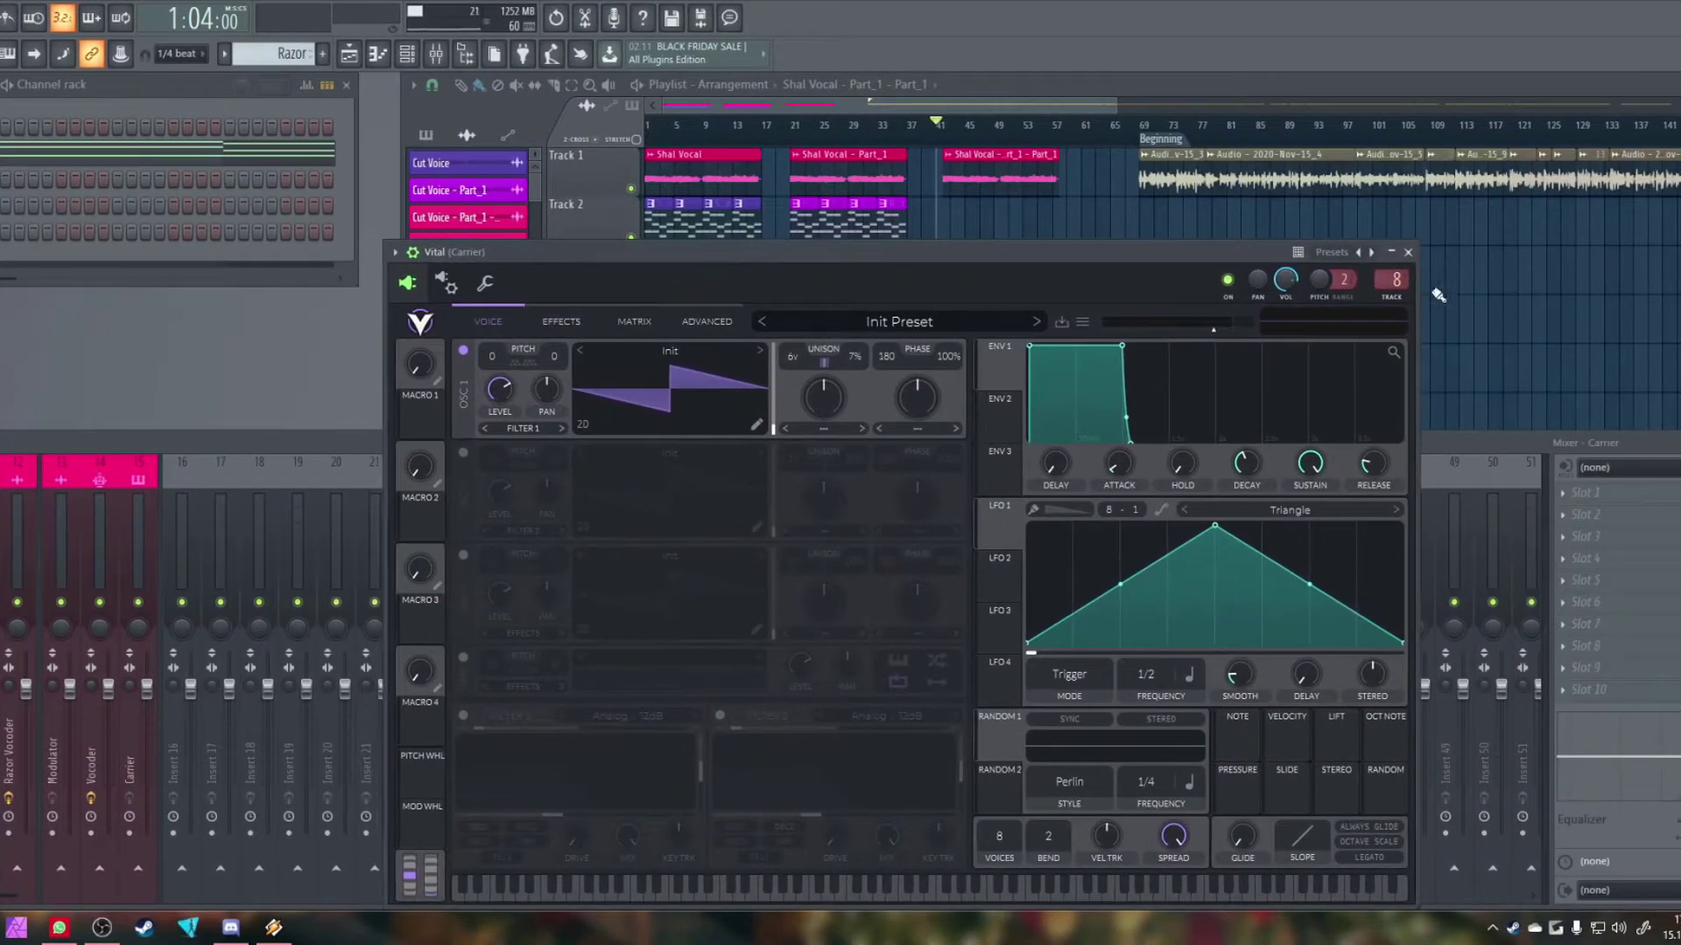
pyautogui.press('Right')
pyautogui.press('Right')
pyautogui.press('Right')
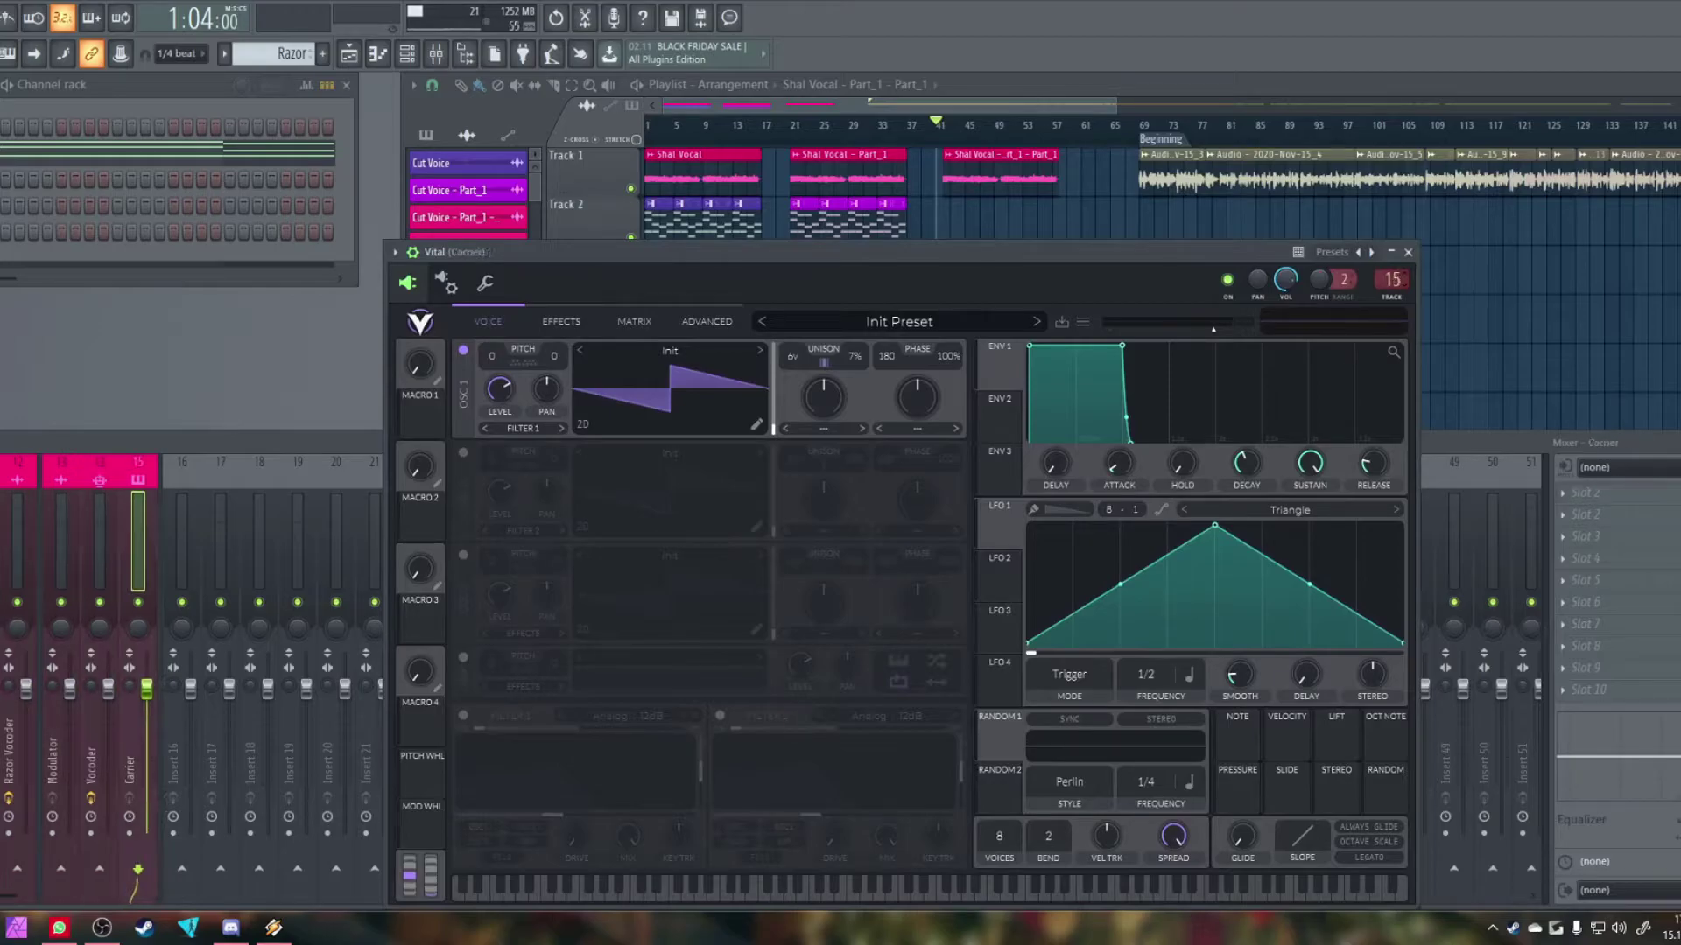
pyautogui.click(1410, 254)
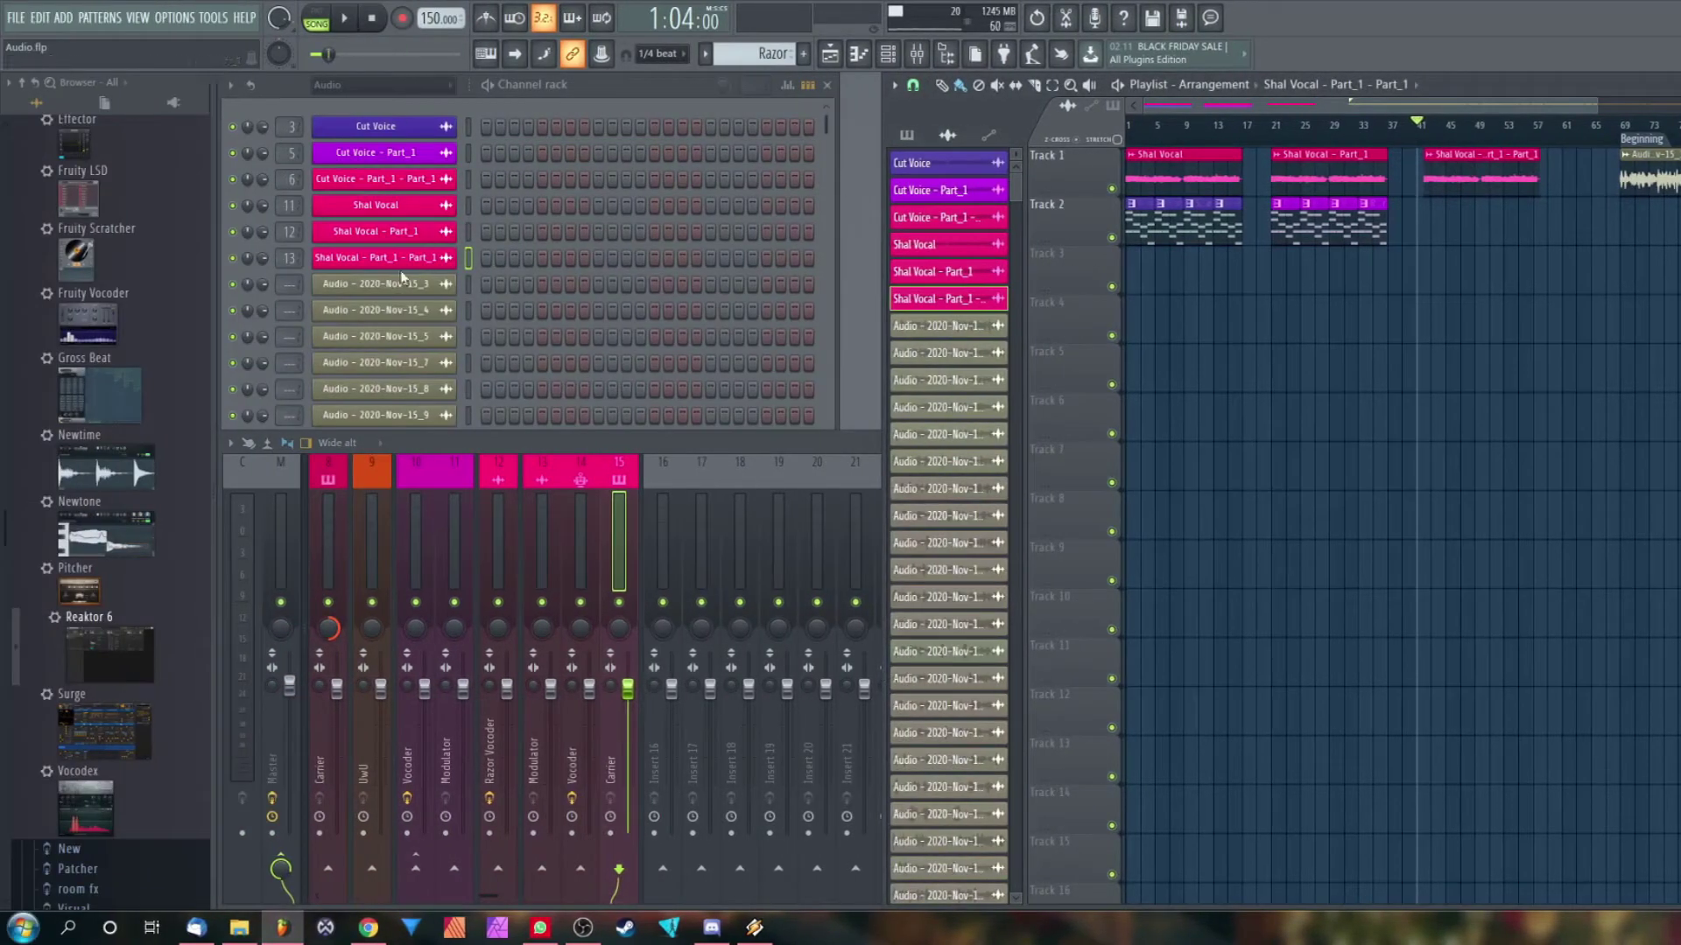
# Check the mixer track assignment of the Shal Vocal - Part_1 - Part_1 channel, then show the Unsorted channel group again
pyautogui.click(421, 258)
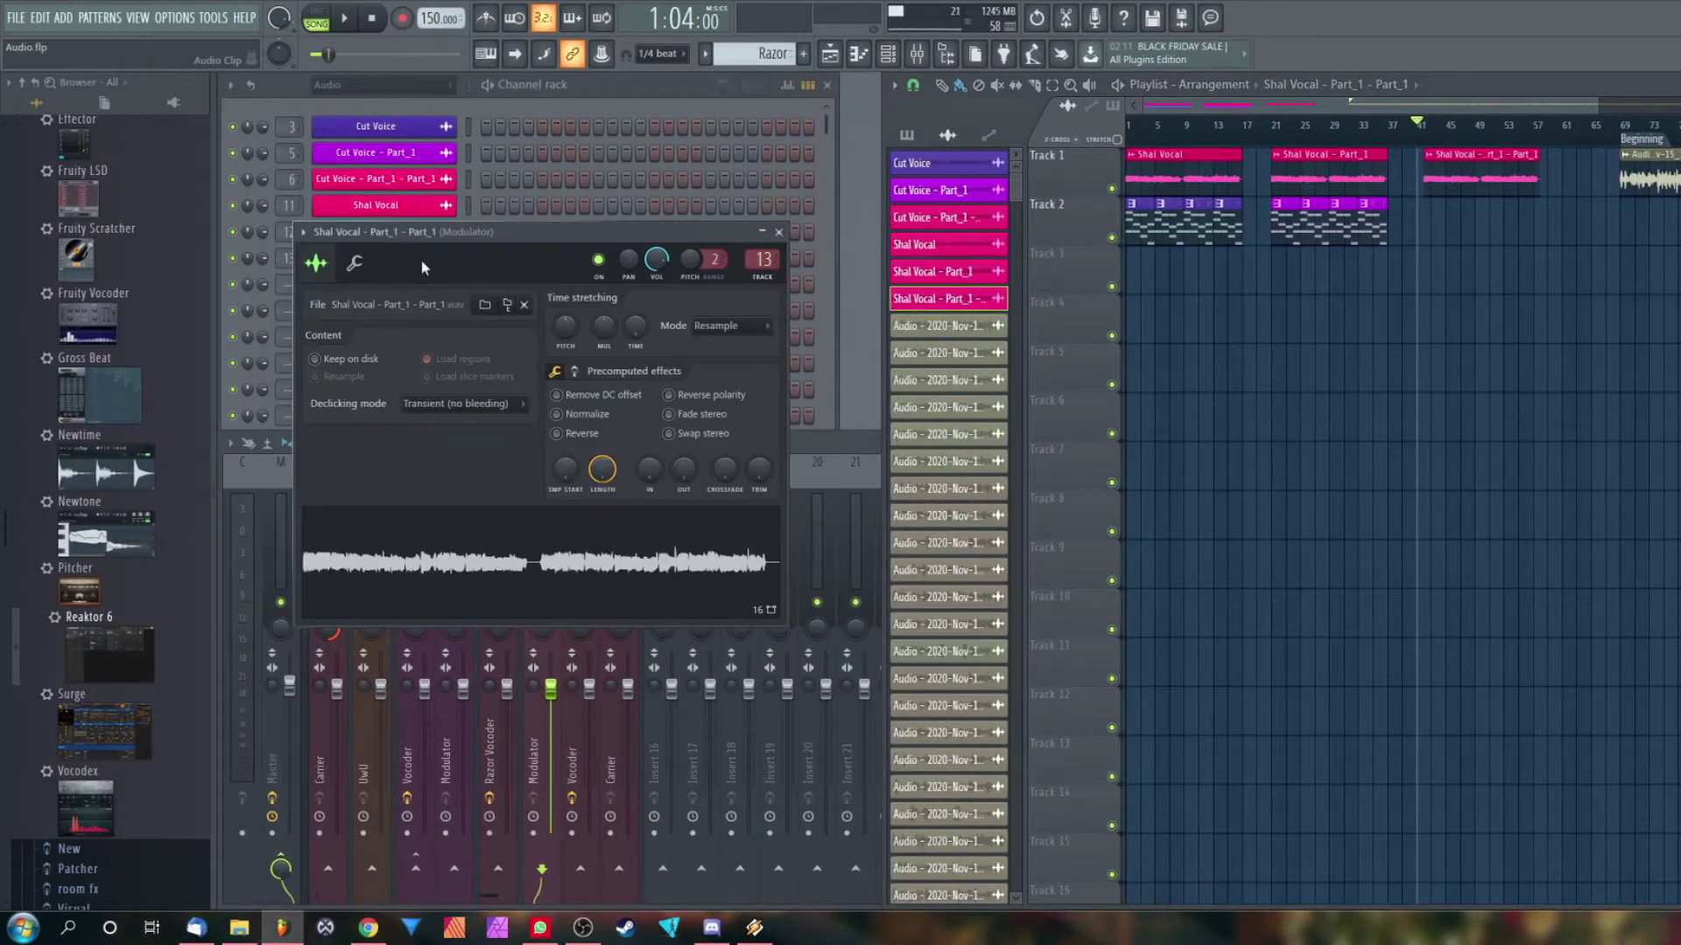
pyautogui.moveTo(736, 234); pyautogui.dragTo(1383, 177)
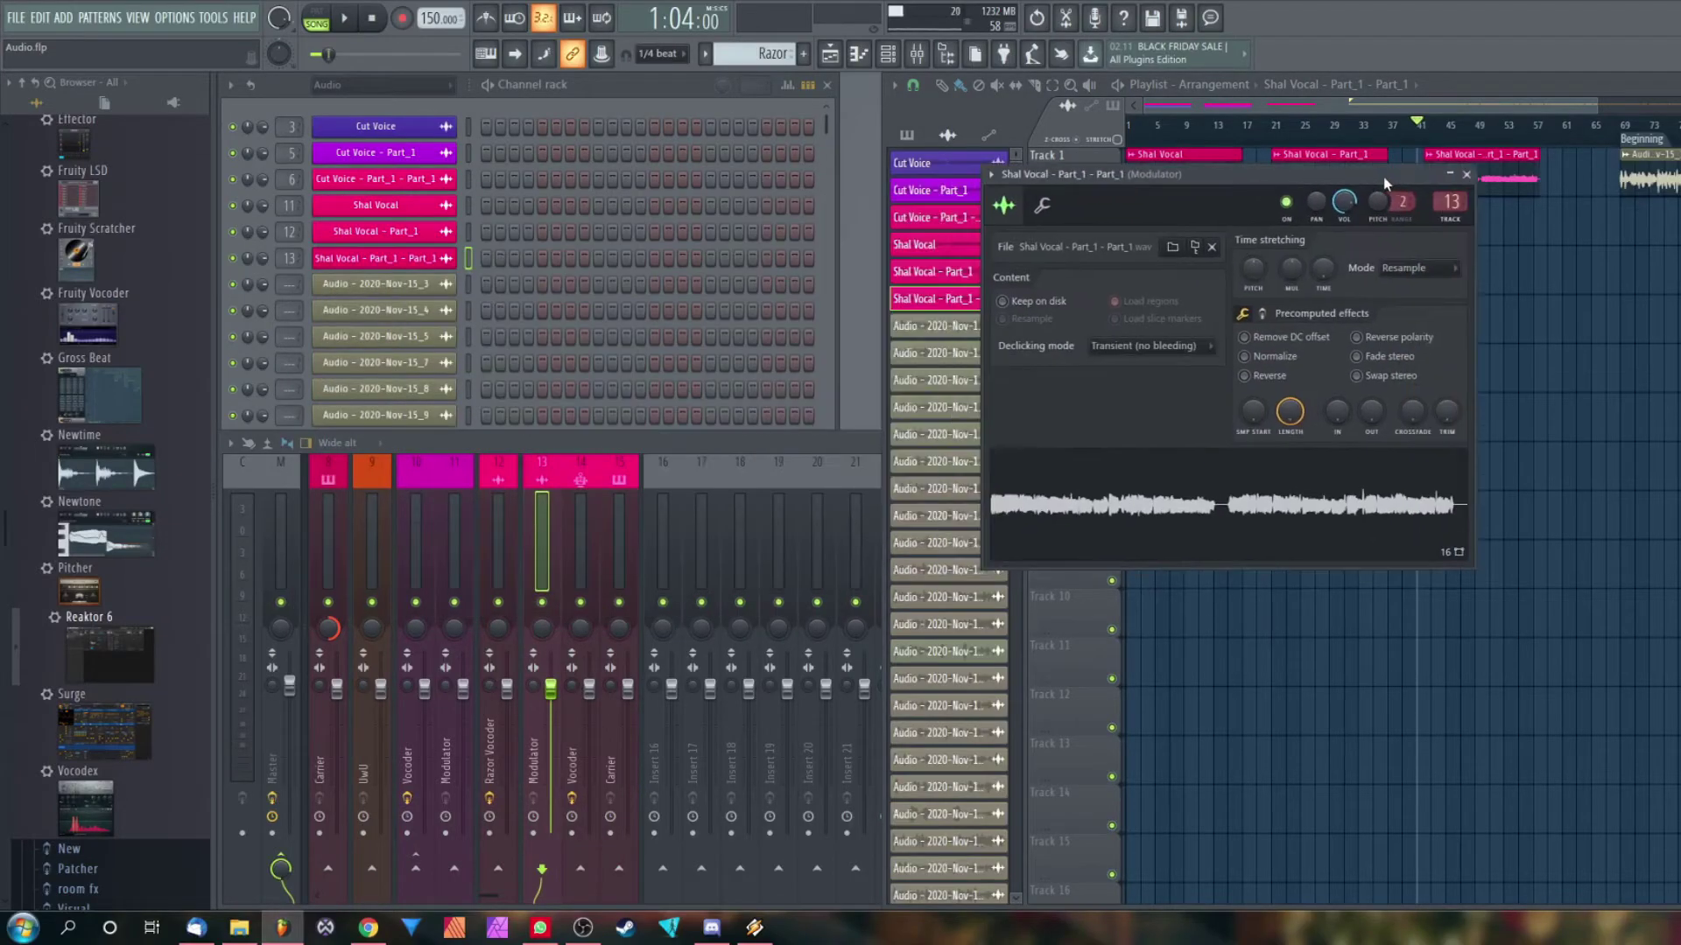
pyautogui.click(1466, 175)
pyautogui.click(401, 87)
pyautogui.click(403, 143)
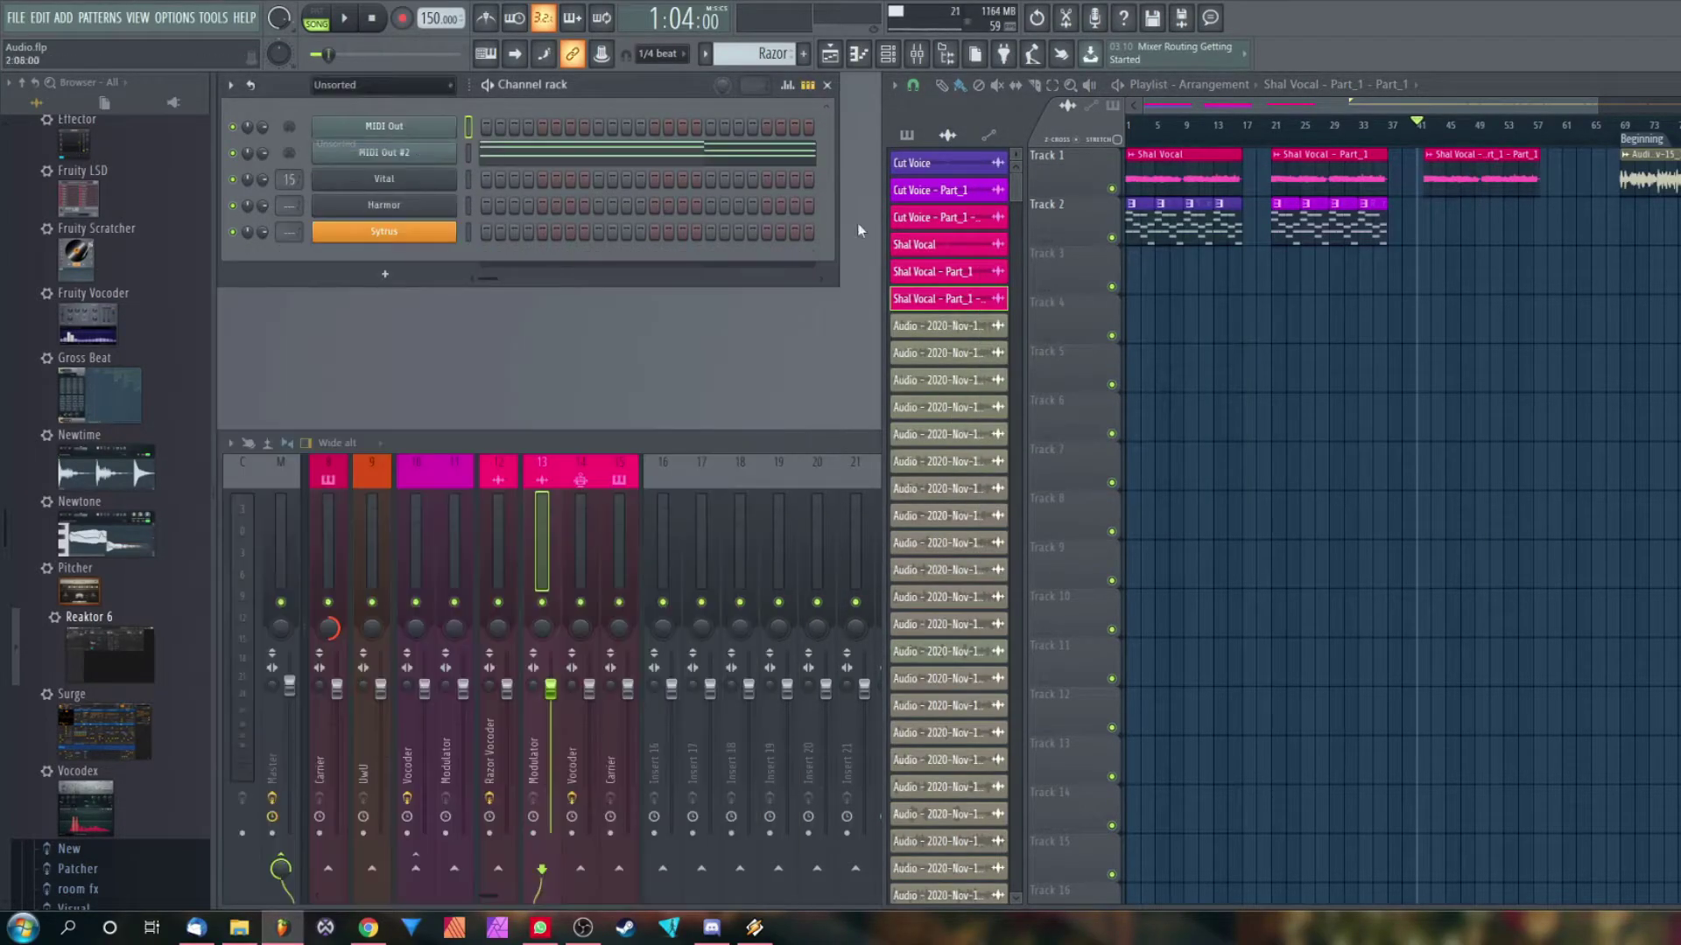
# Look over the Modulator and Vocoder mixer tracks and the Fruity Vocoder loaded on the Vocoder track
pyautogui.click(571, 497)
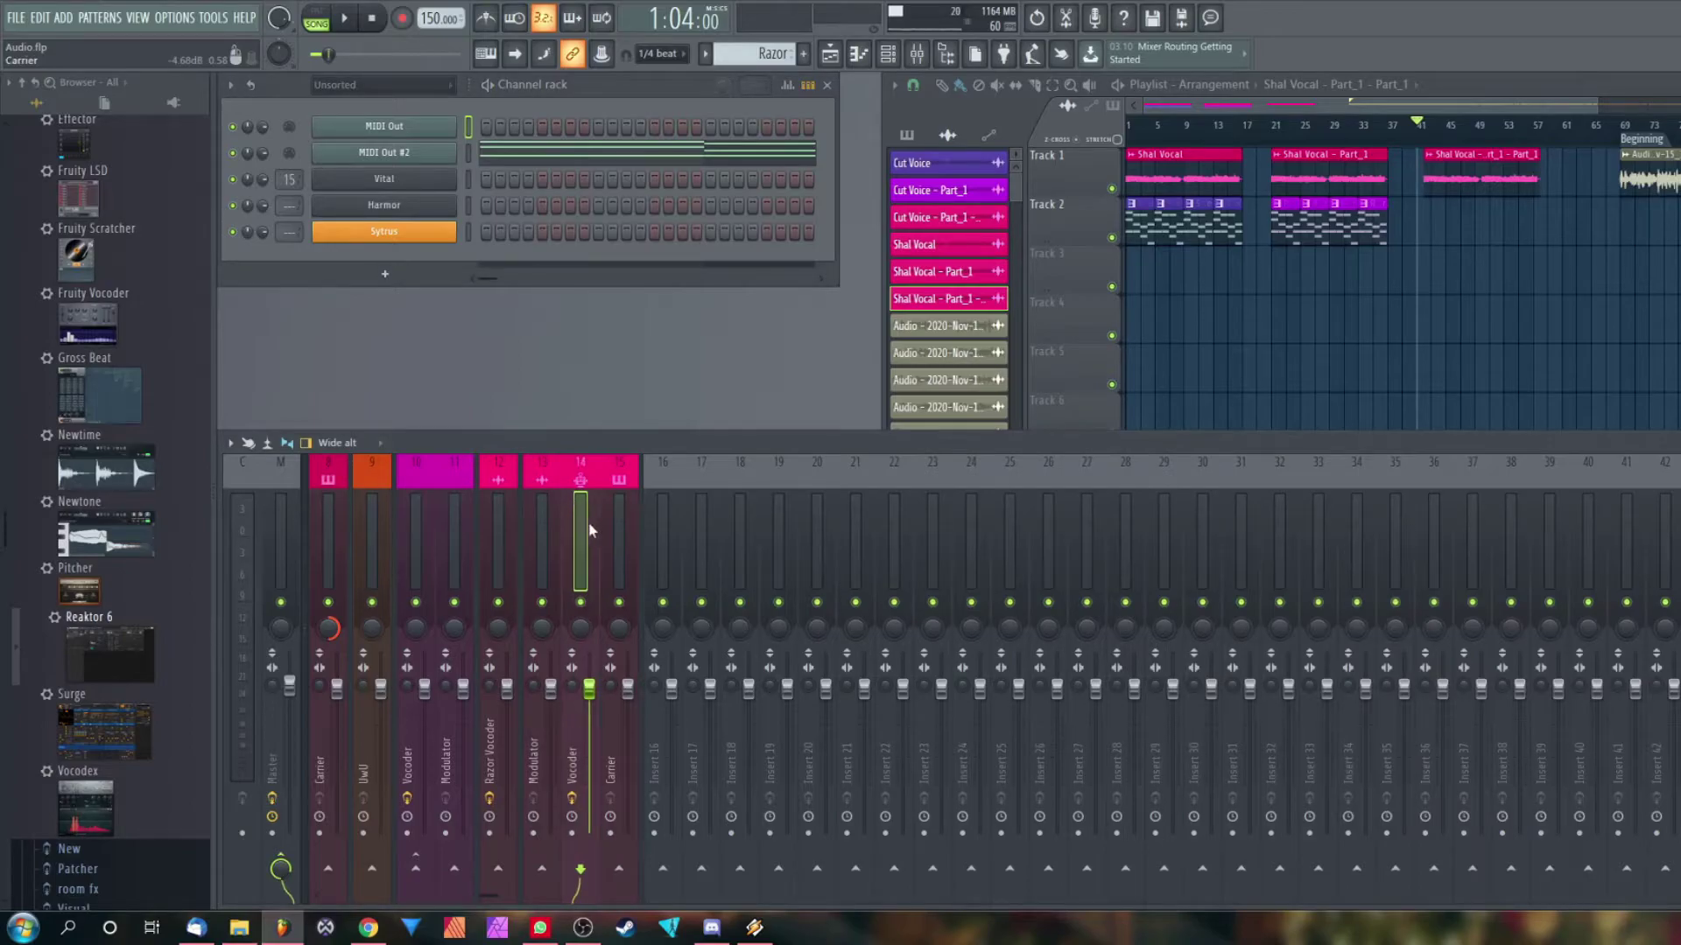
pyautogui.moveTo(551, 524); pyautogui.dragTo(597, 519)
pyautogui.click(558, 541)
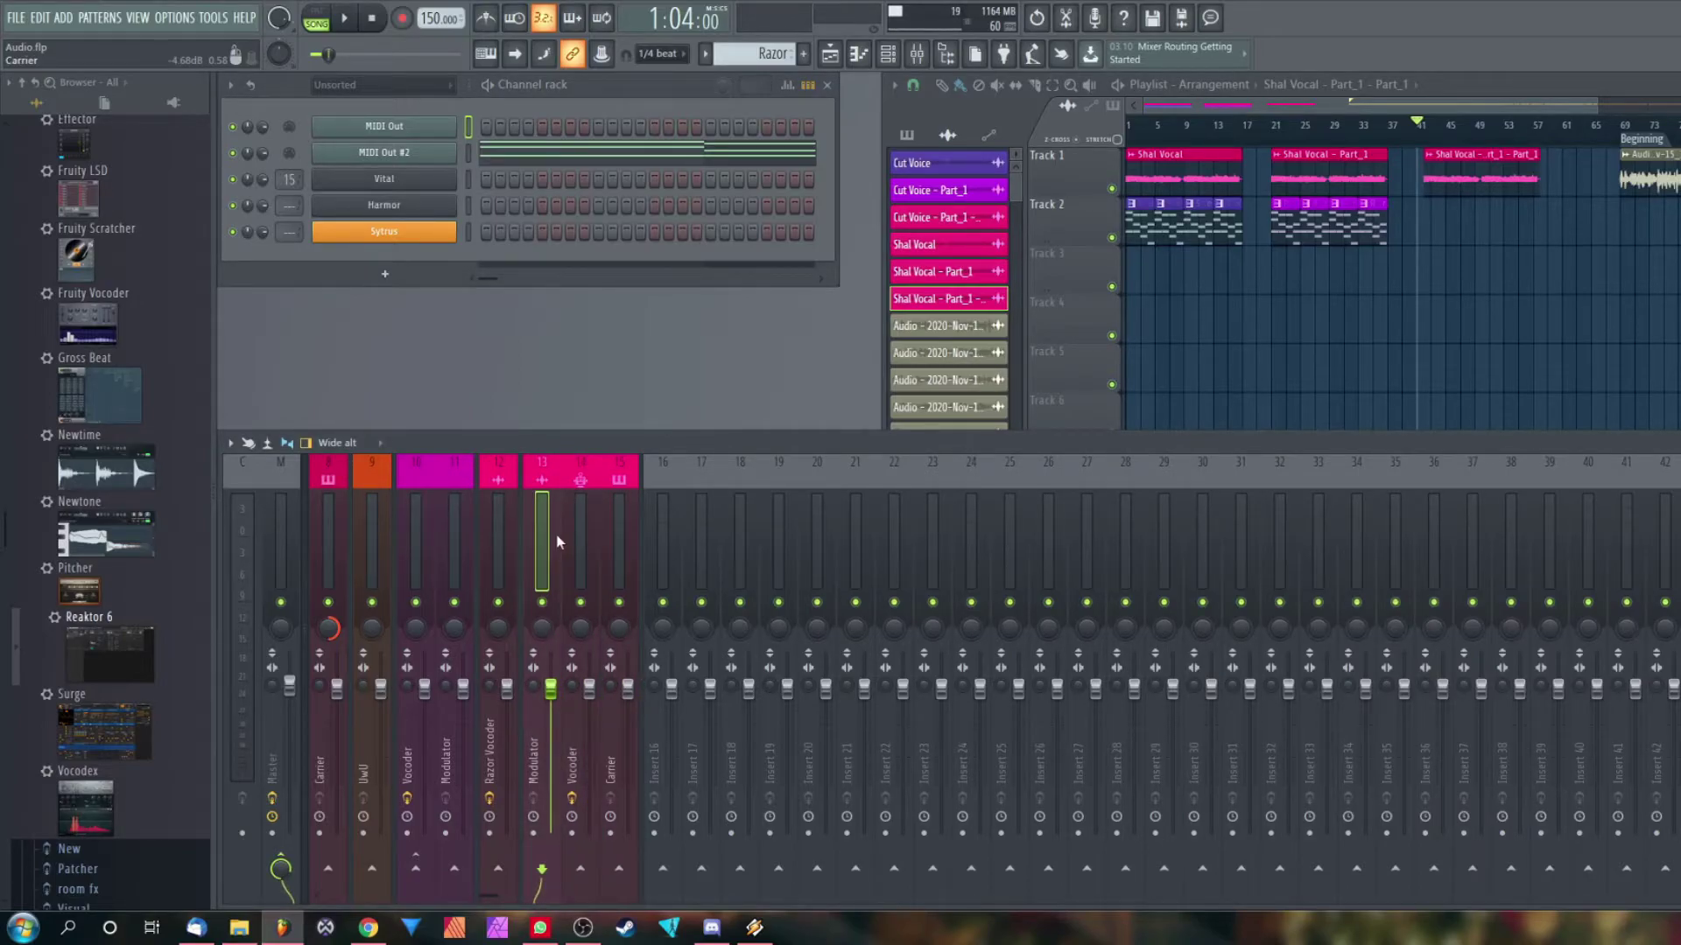
pyautogui.click(581, 566)
pyautogui.click(1680, 503)
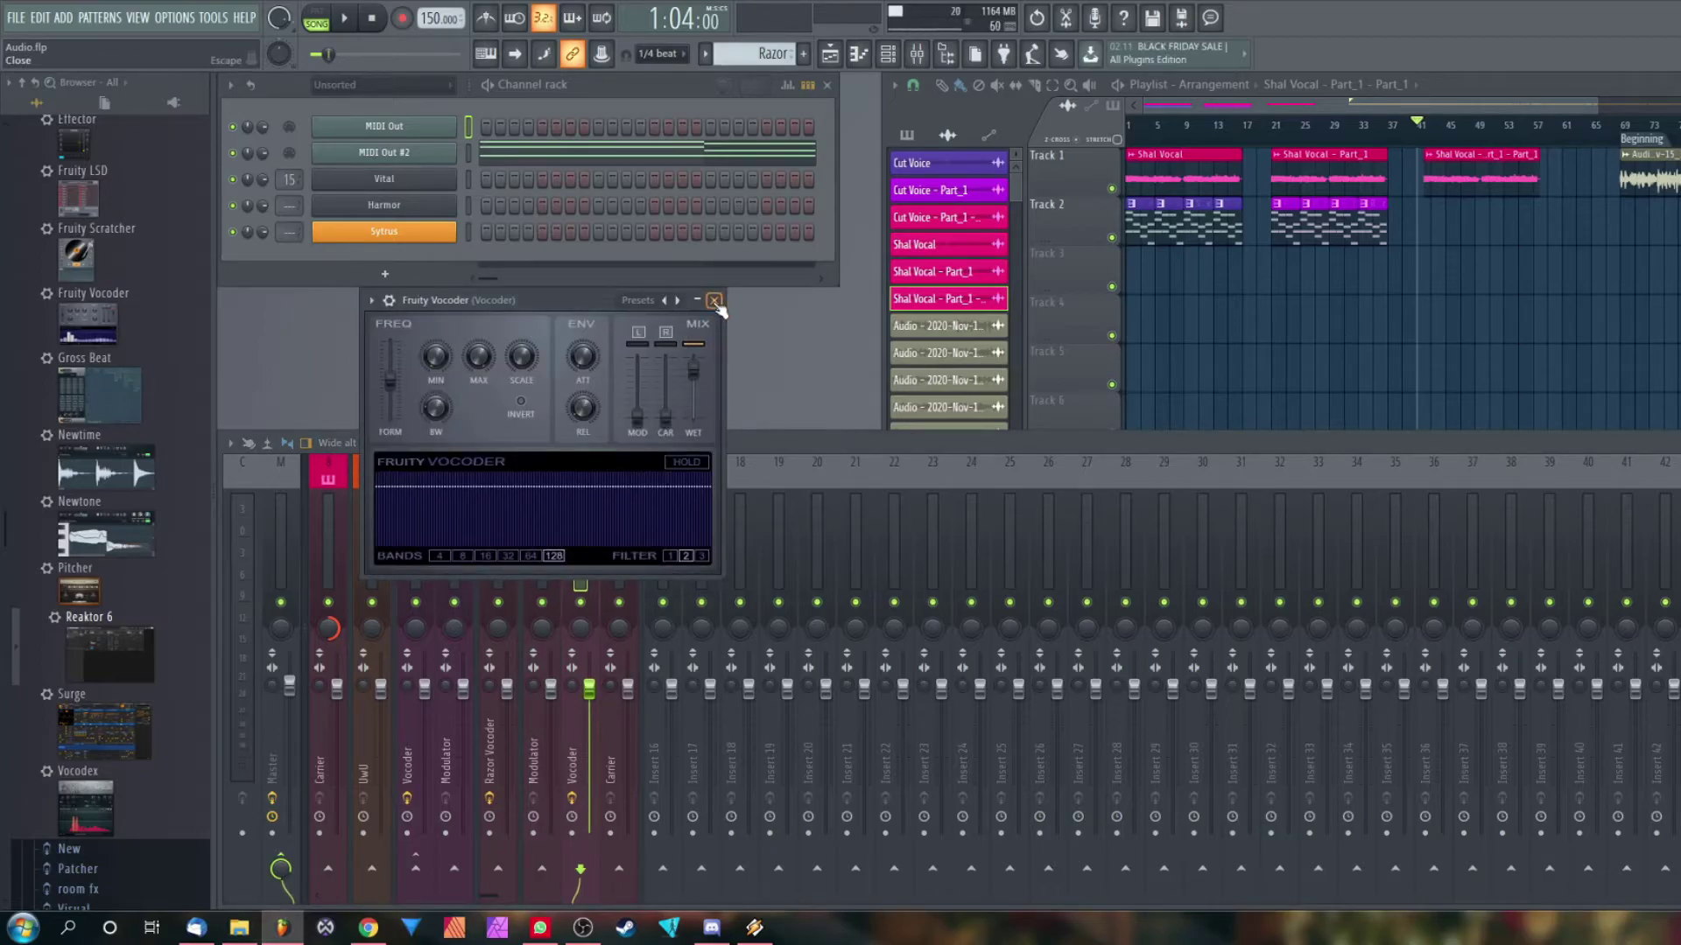
pyautogui.click(714, 300)
# Route both the Carrier track and the Modulator track only to the Vocoder track
pyautogui.click(619, 560)
pyautogui.rightClick(581, 871)
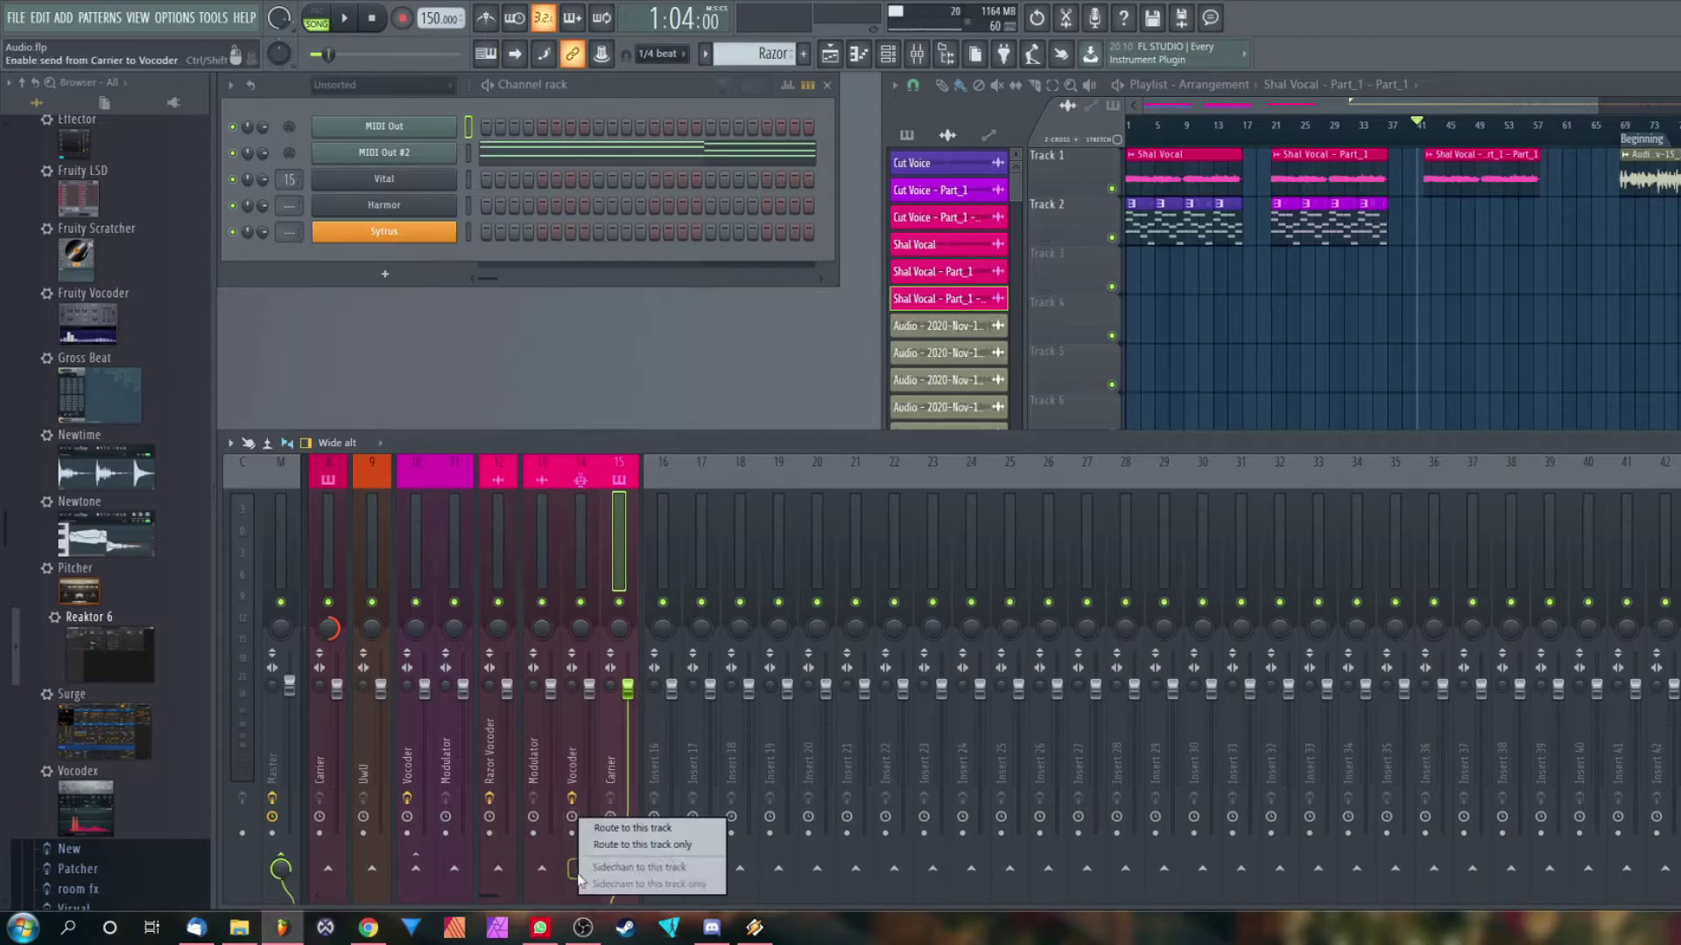
pyautogui.click(697, 846)
pyautogui.click(547, 613)
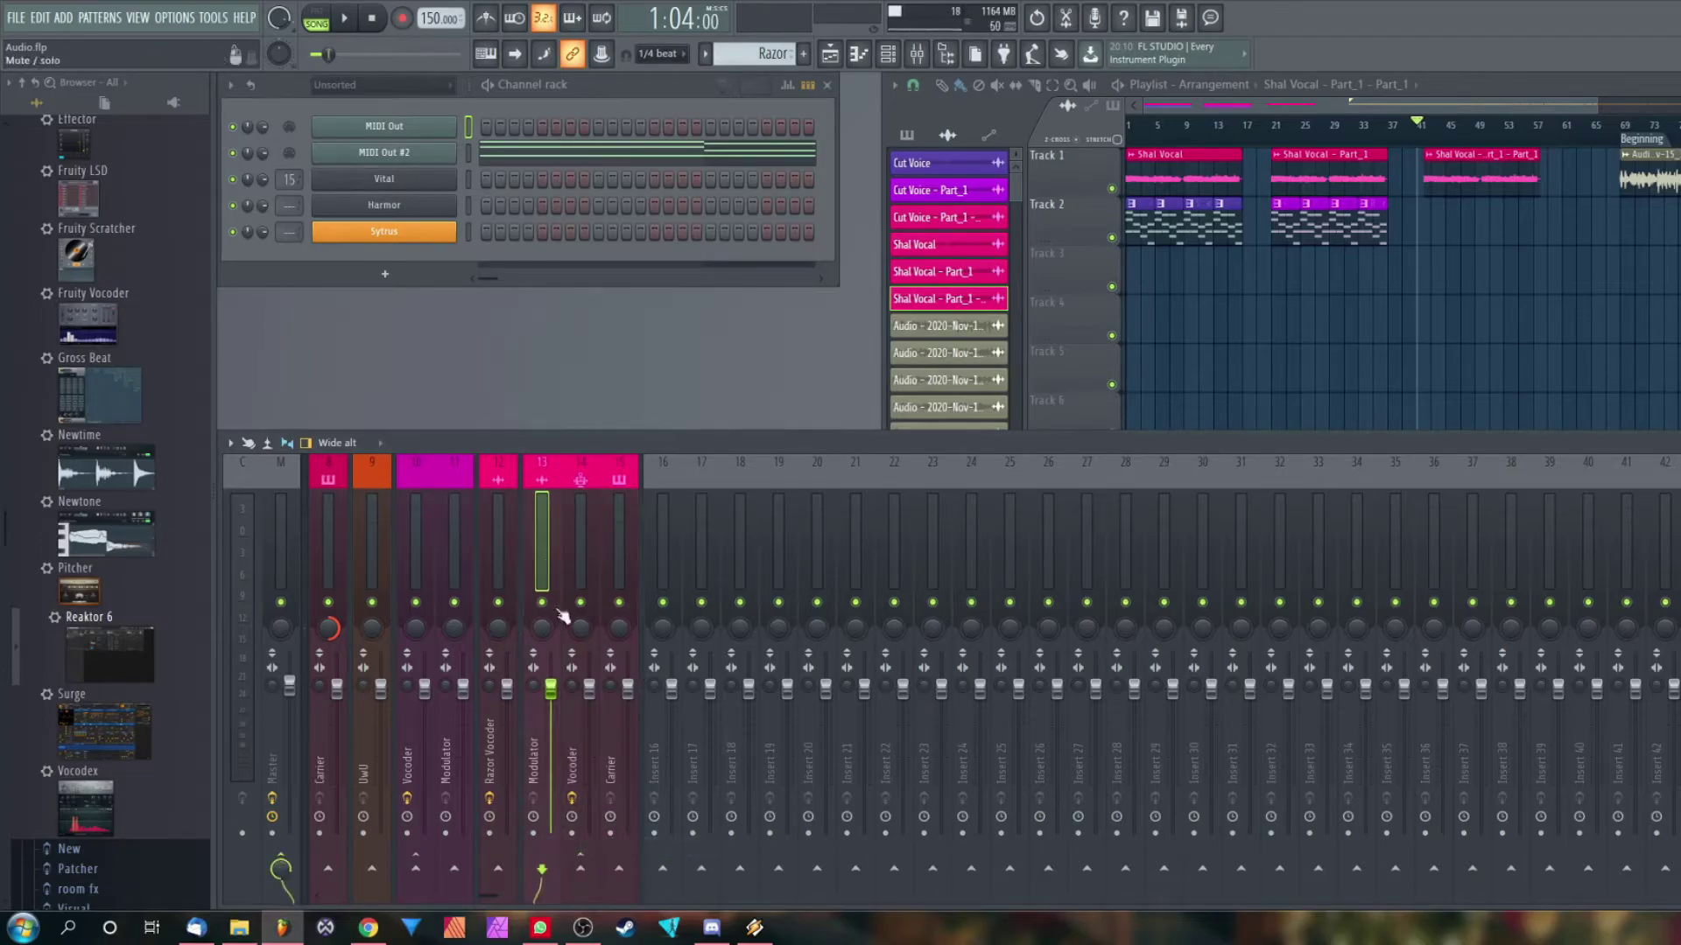
pyautogui.rightClick(580, 869)
pyautogui.click(599, 849)
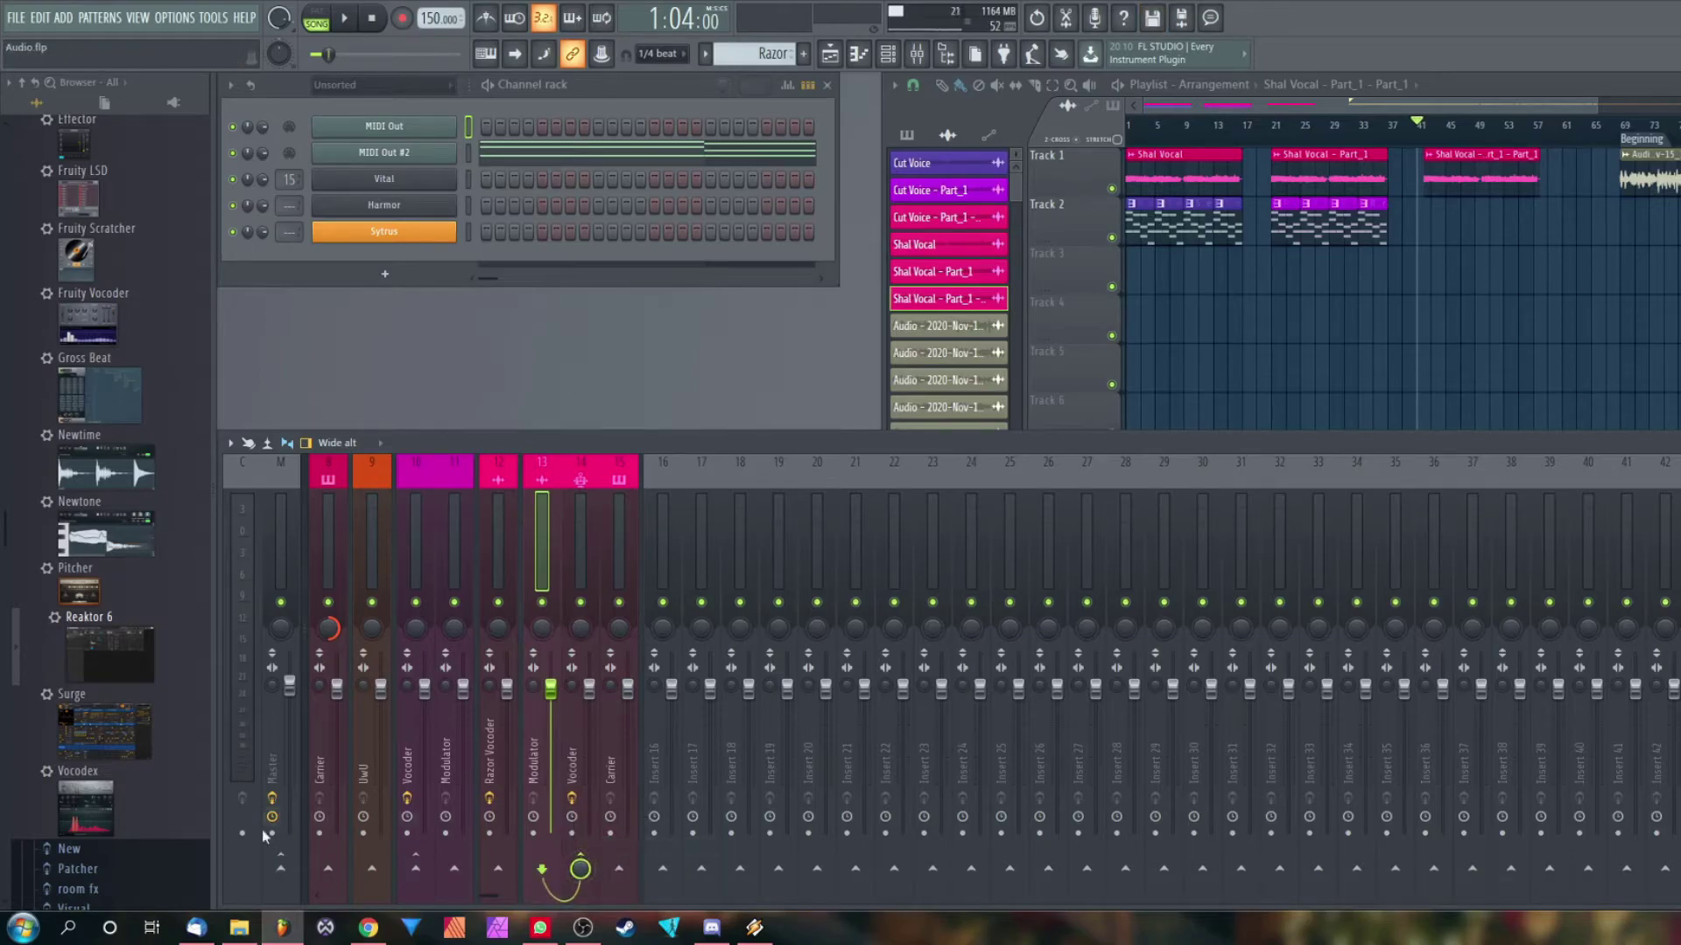
# Set the Fruity Vocoder on the Vocoder track to 64 bands
pyautogui.click(578, 522)
pyautogui.click(1679, 499)
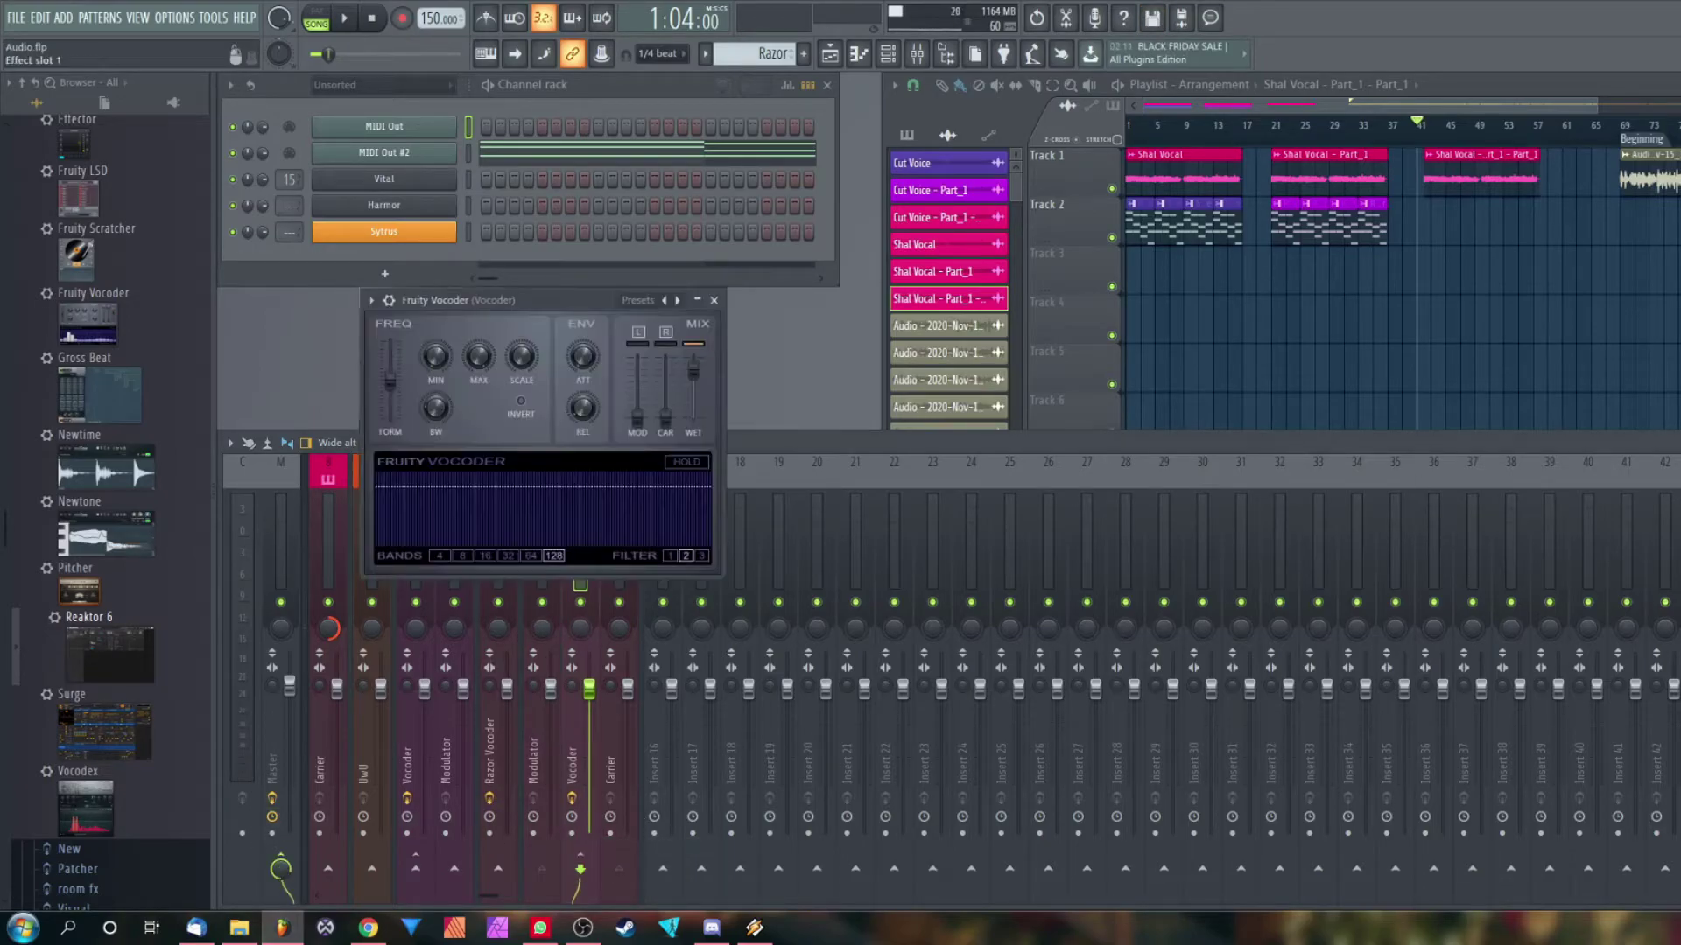
pyautogui.click(531, 557)
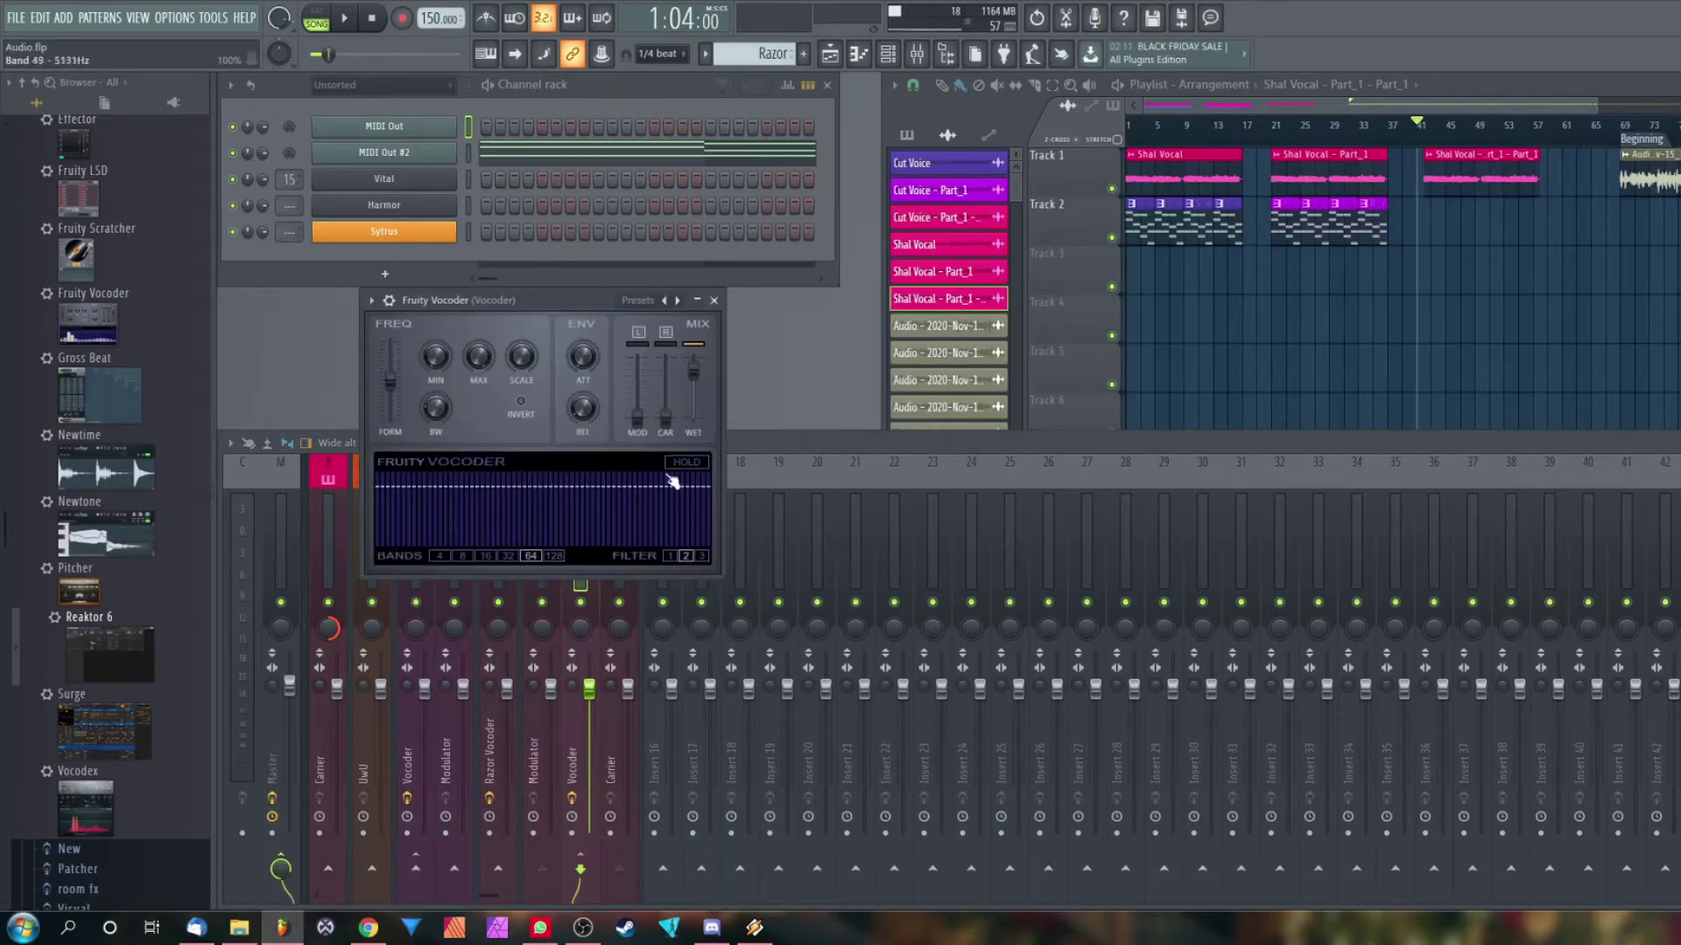
pyautogui.click(714, 300)
# Place four consecutive Vital Carrier patterns on Track 2 beneath the third vocal clip
pyautogui.click(610, 571)
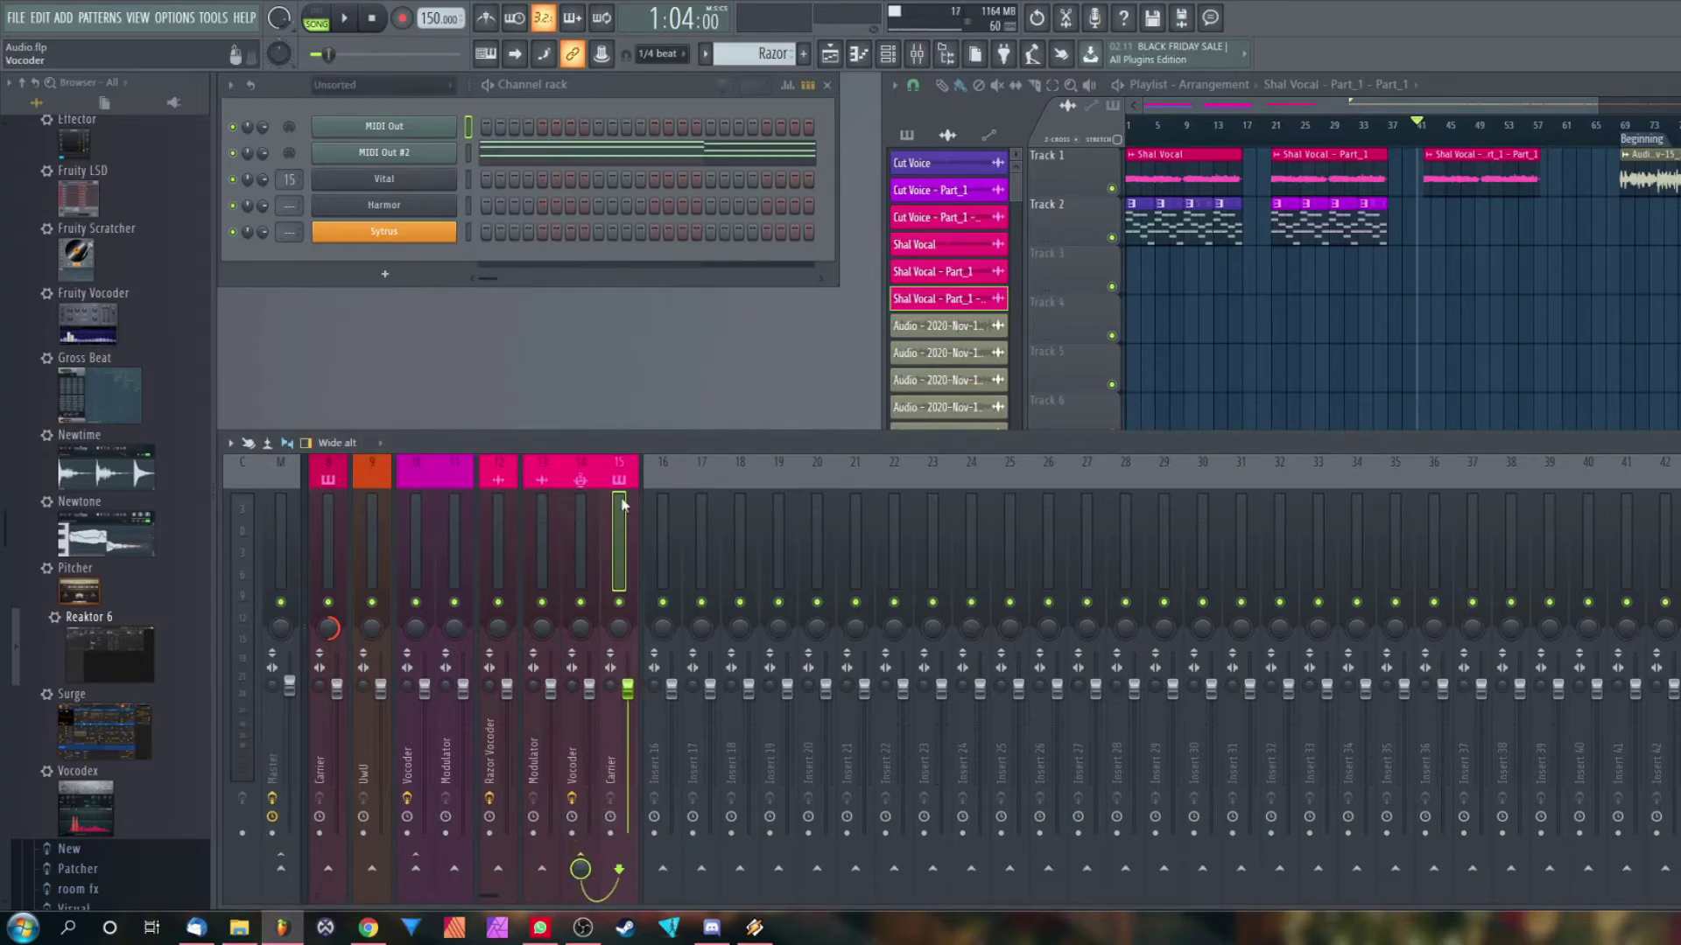
pyautogui.click(432, 180)
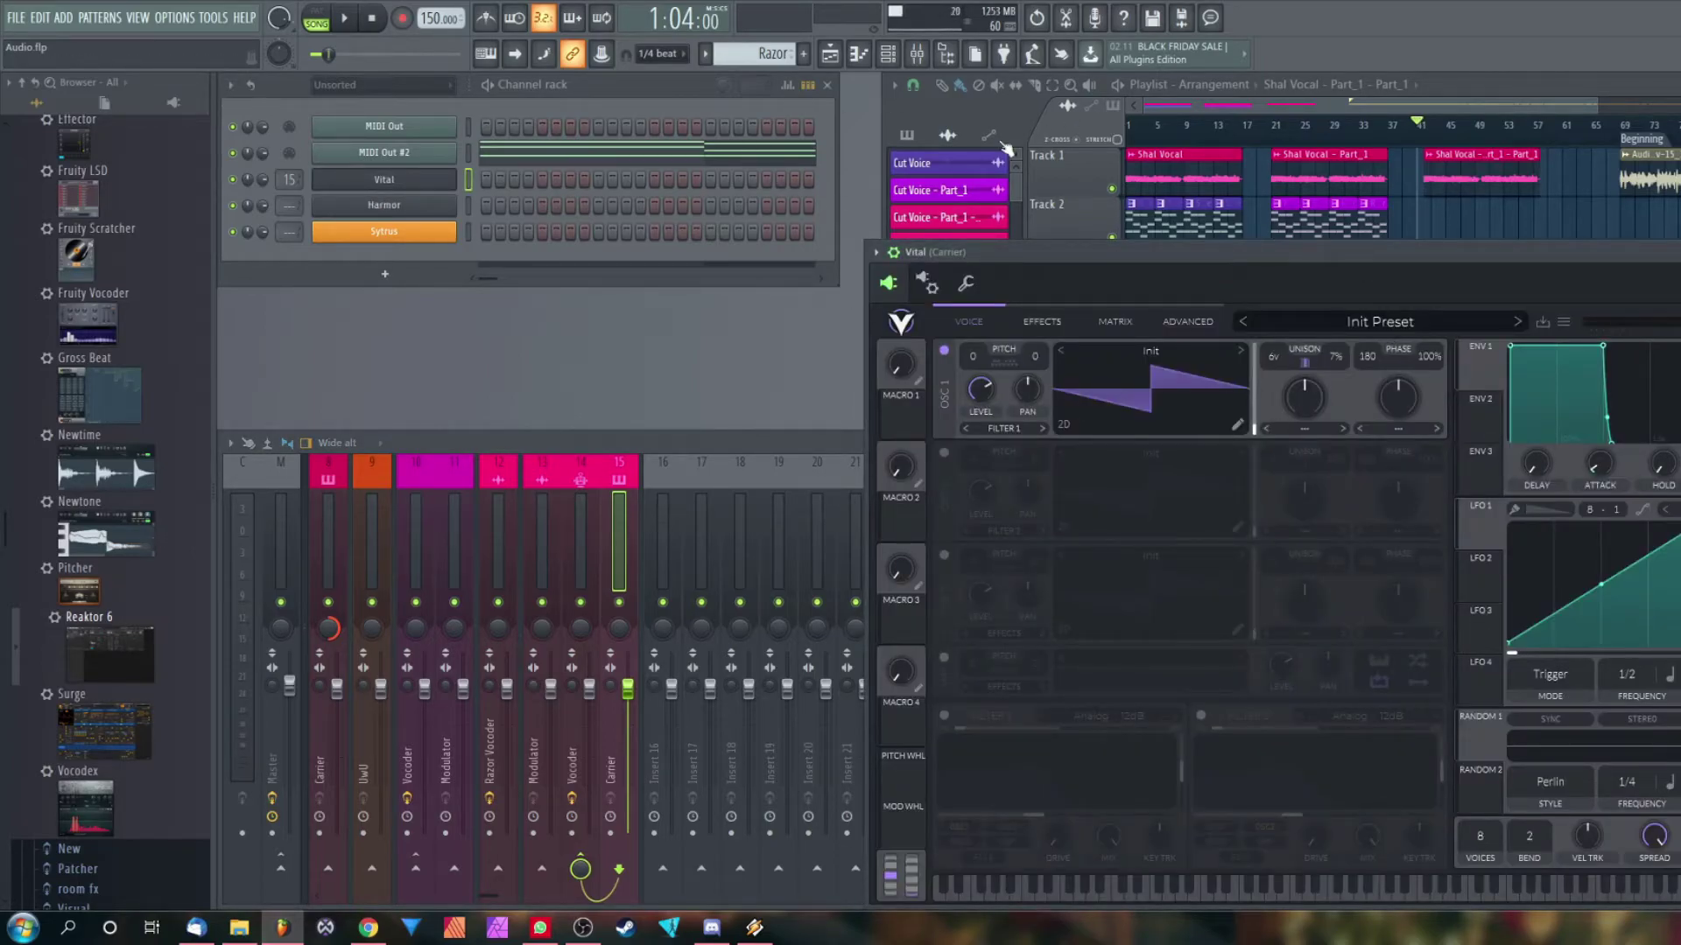
pyautogui.click(911, 135)
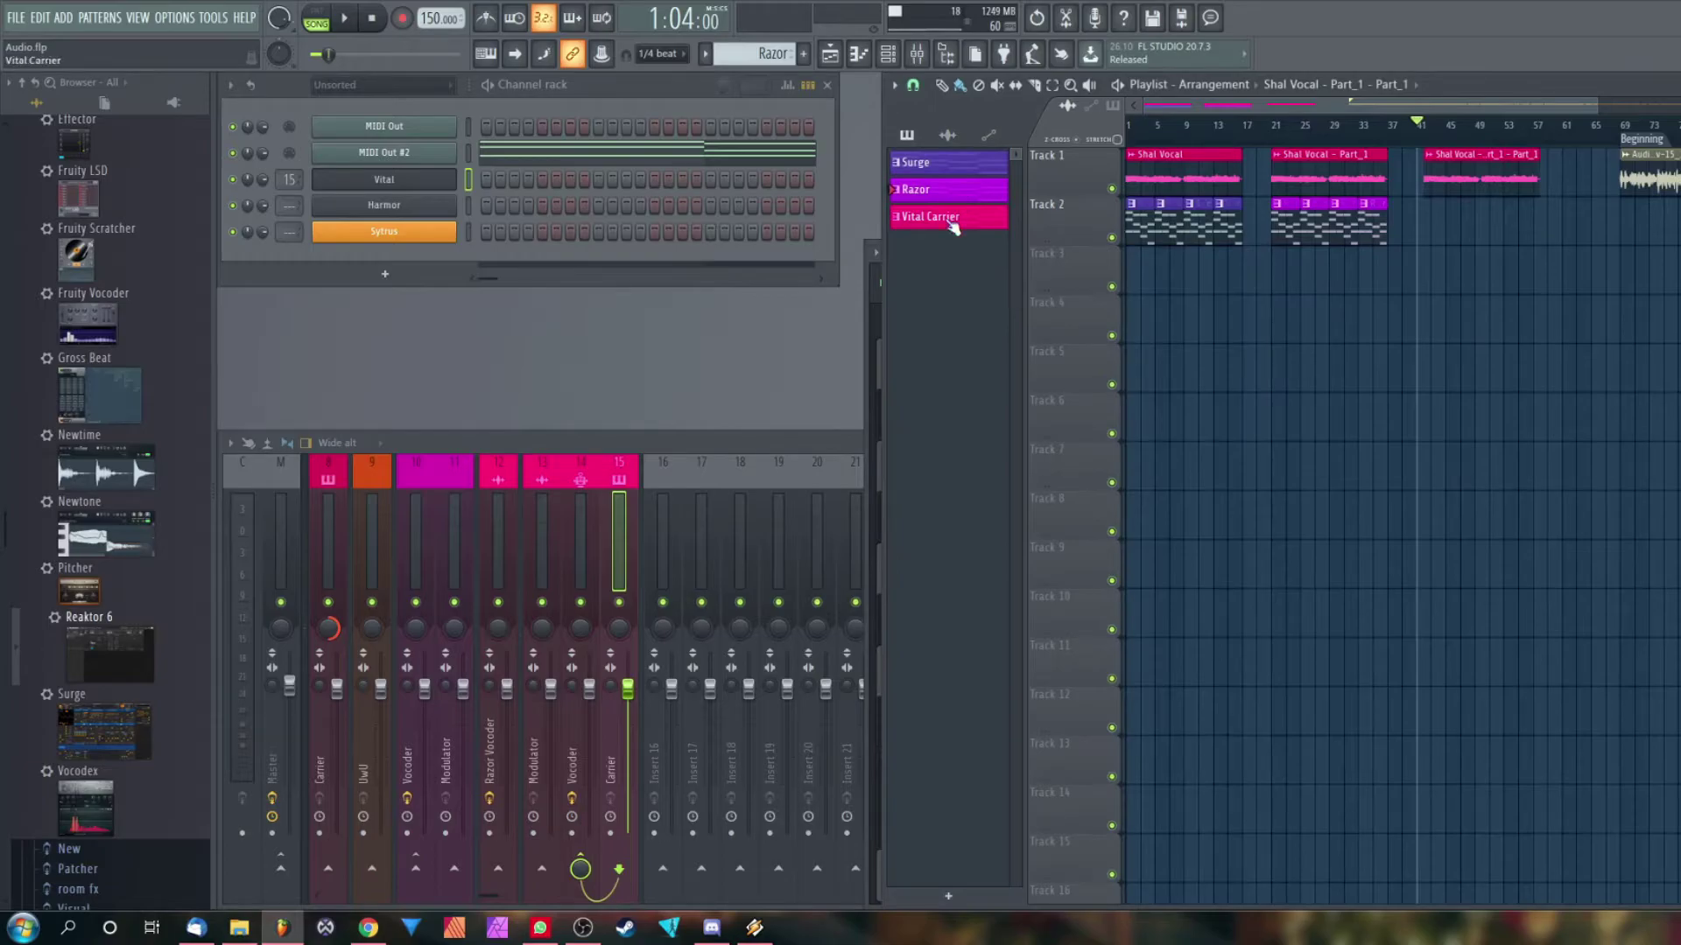
pyautogui.click(953, 220)
pyautogui.click(1428, 219)
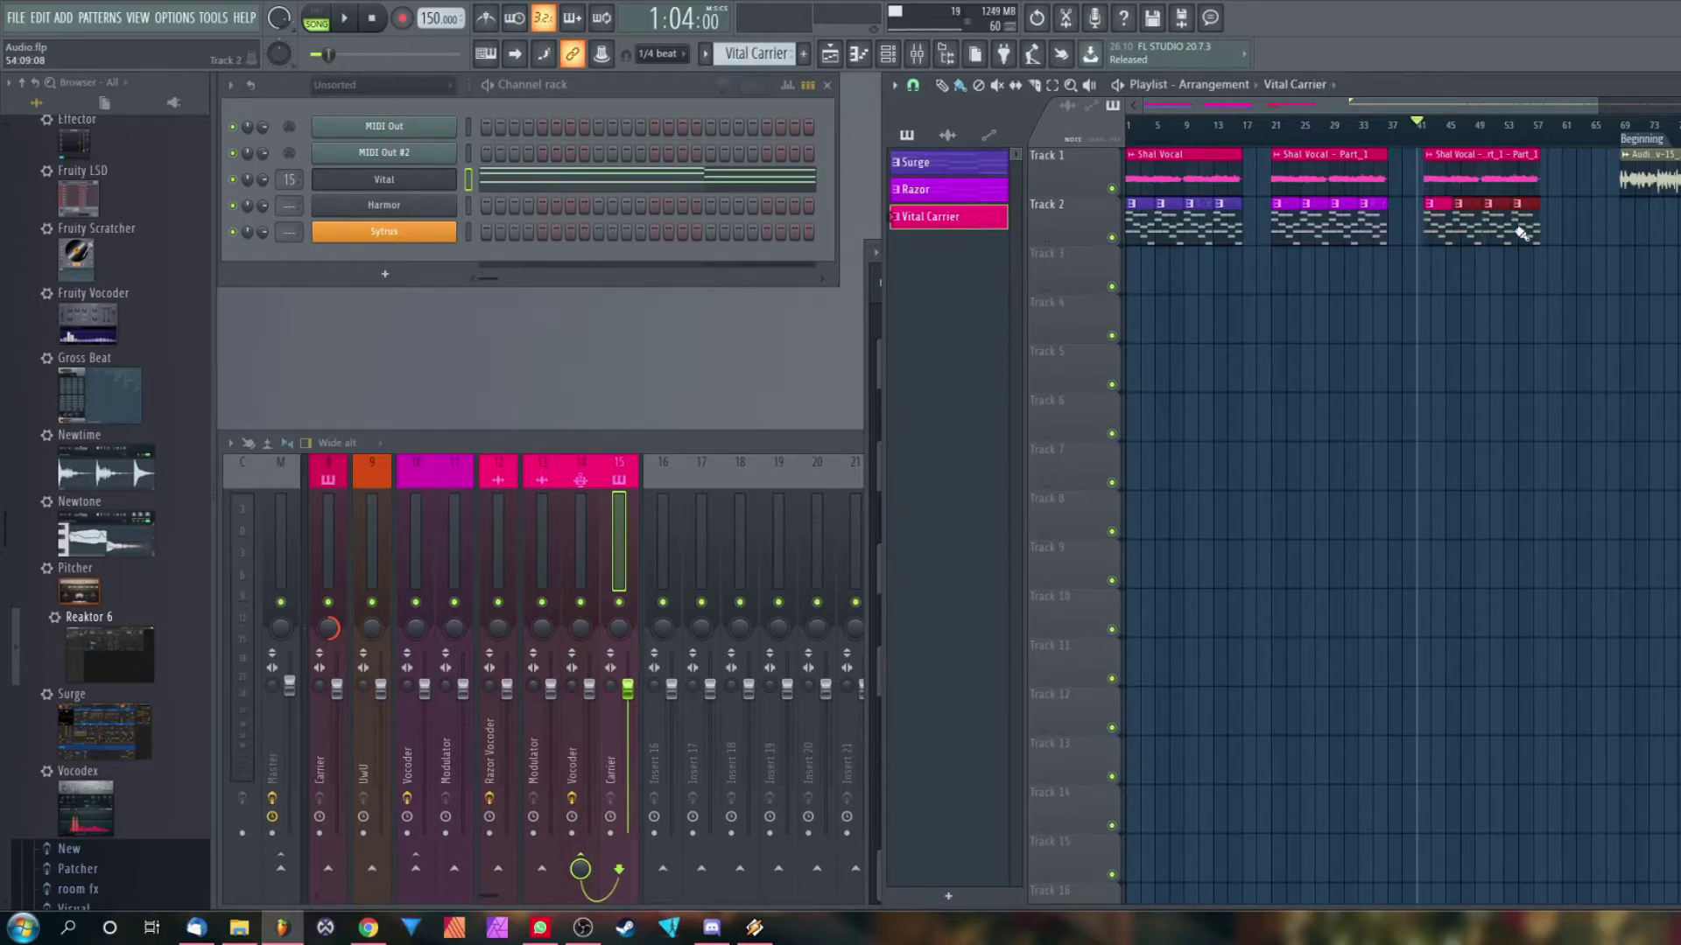
# Reopen the Vocoder track's Fruity Vocoder and examine its left/right carrier and modulator location setting
pyautogui.click(578, 525)
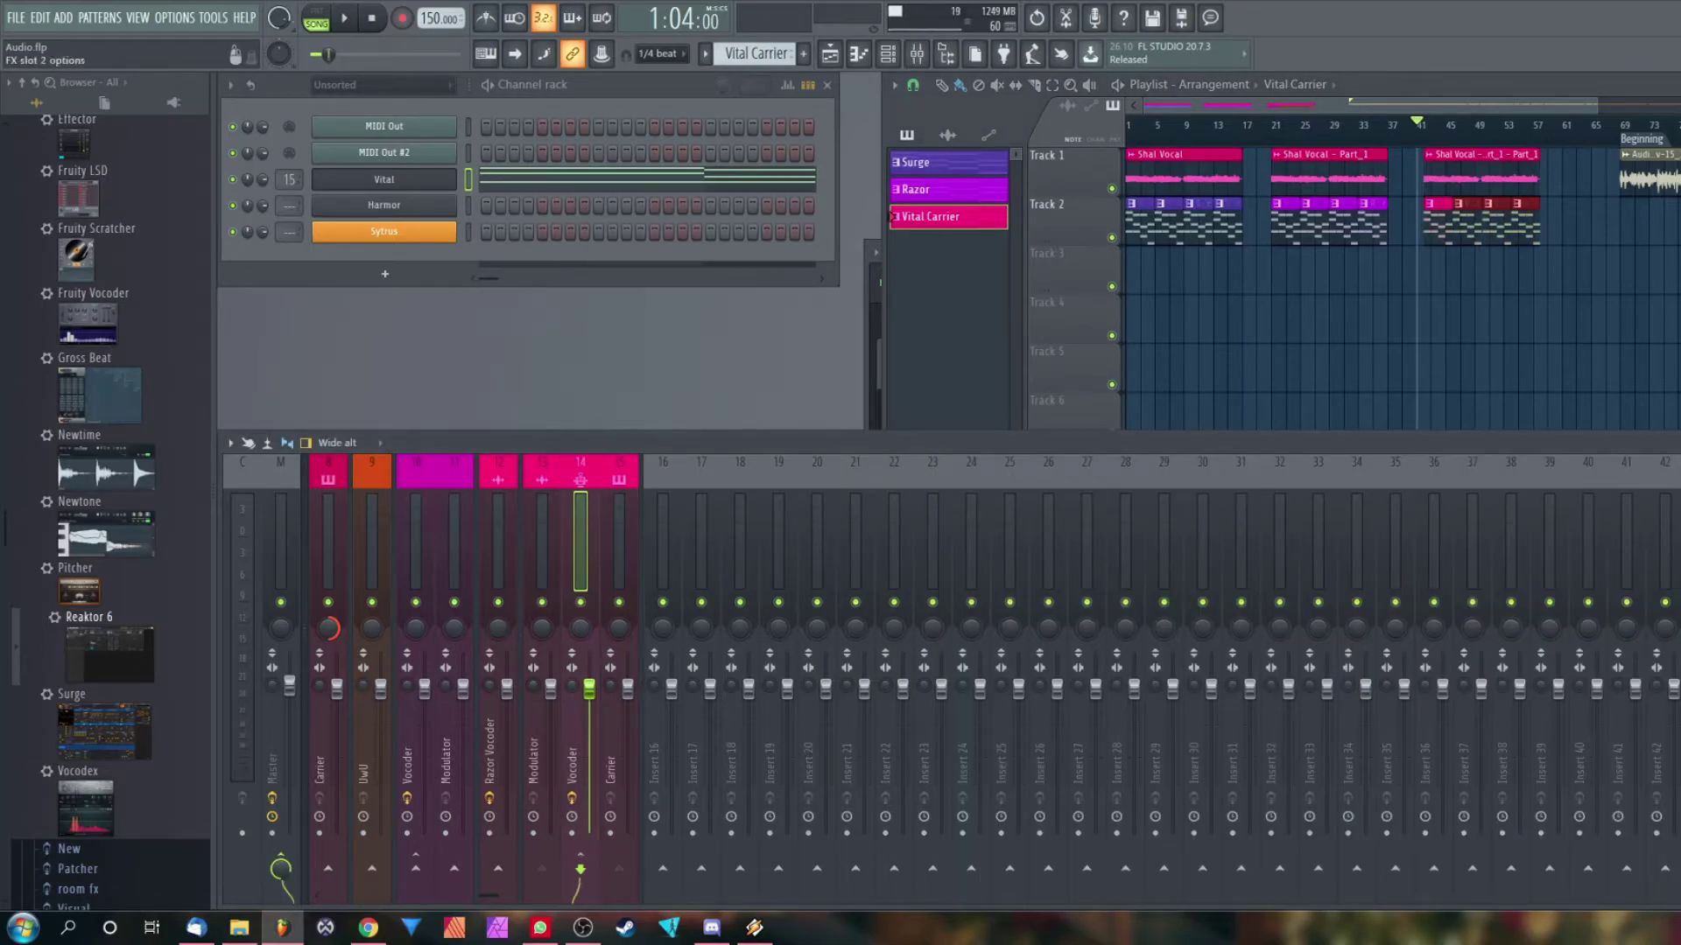
pyautogui.click(1680, 518)
pyautogui.moveTo(611, 301); pyautogui.dragTo(1148, 338)
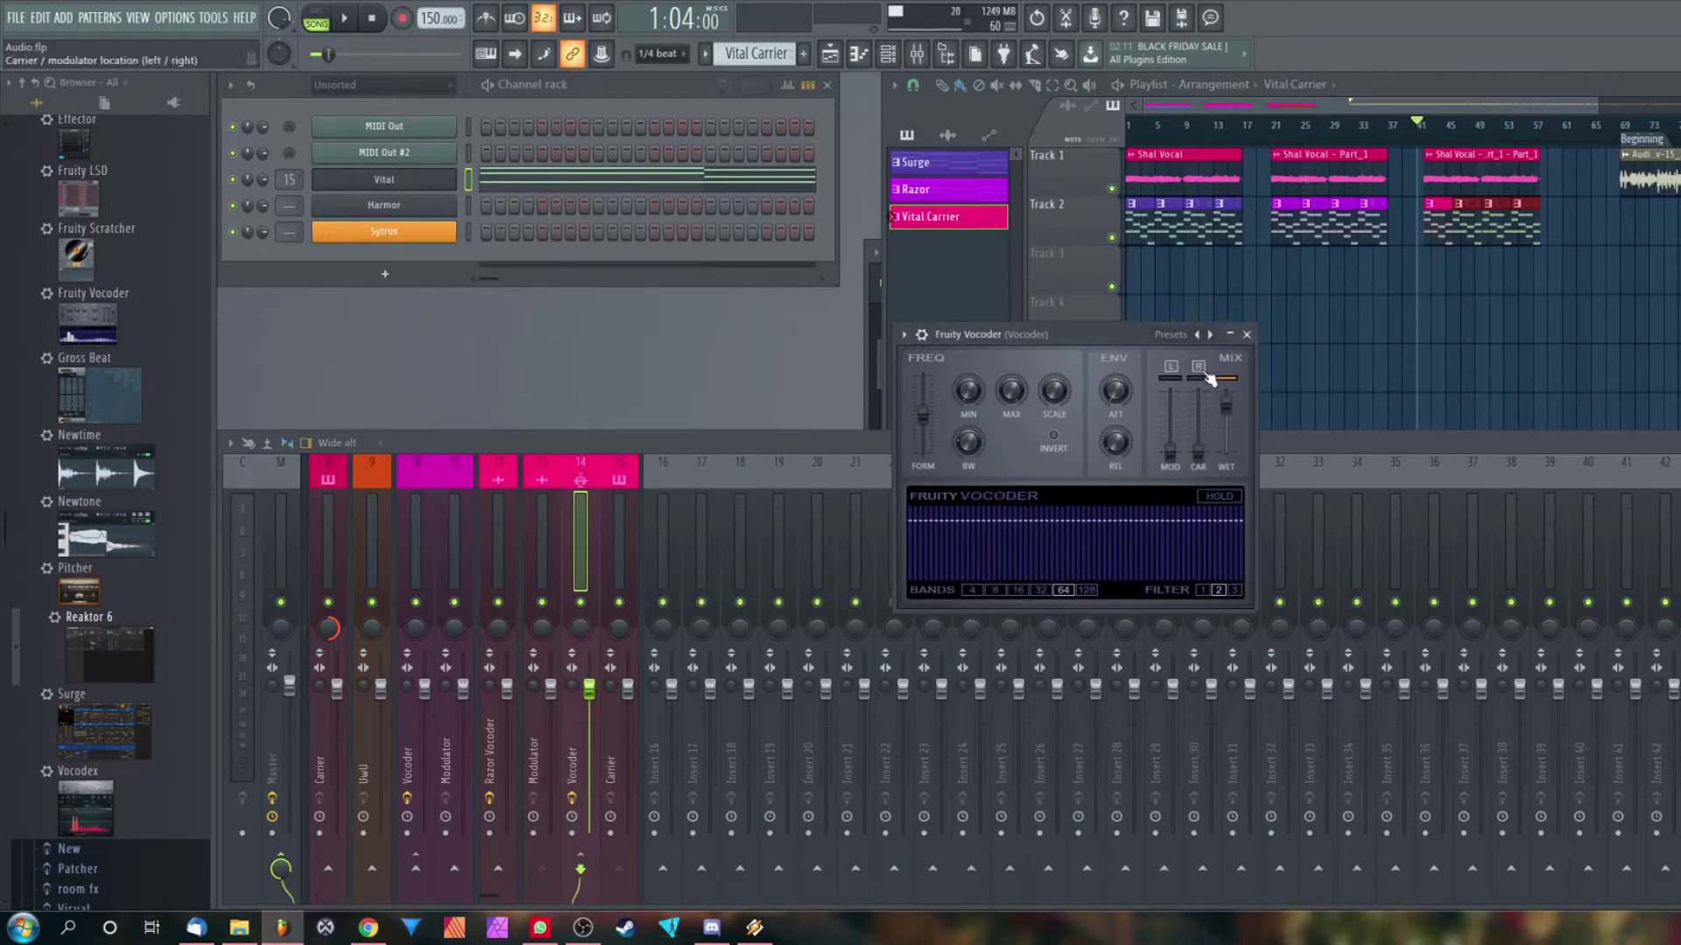
pyautogui.click(620, 496)
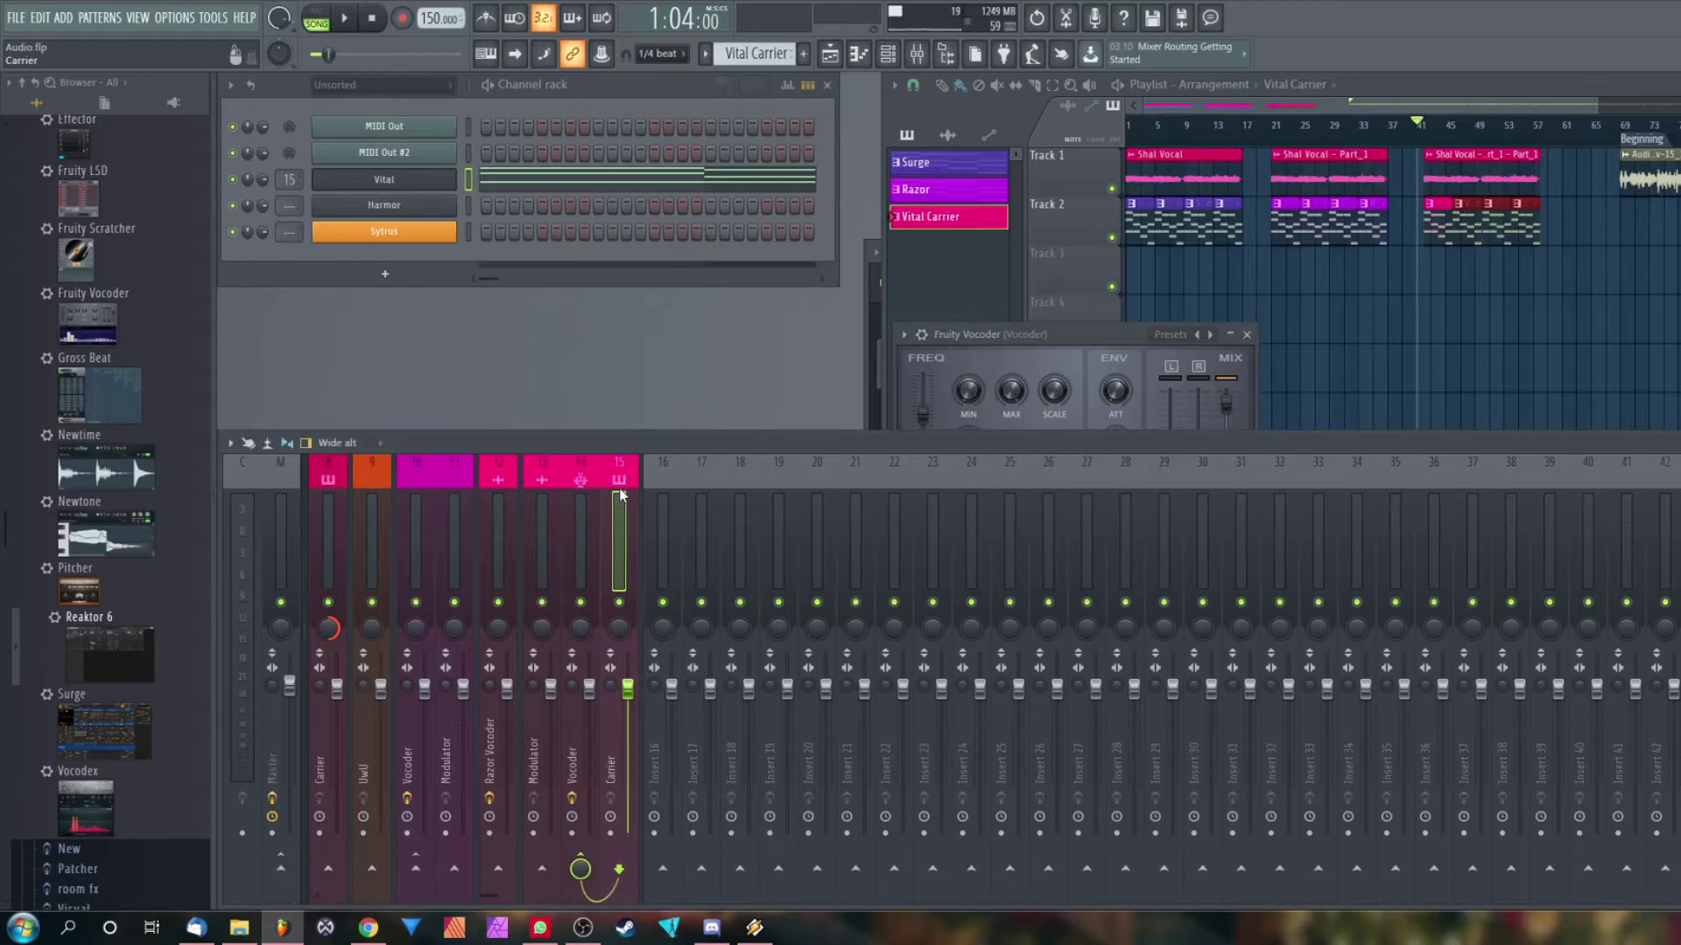
pyautogui.moveTo(1122, 343); pyautogui.dragTo(1127, 315)
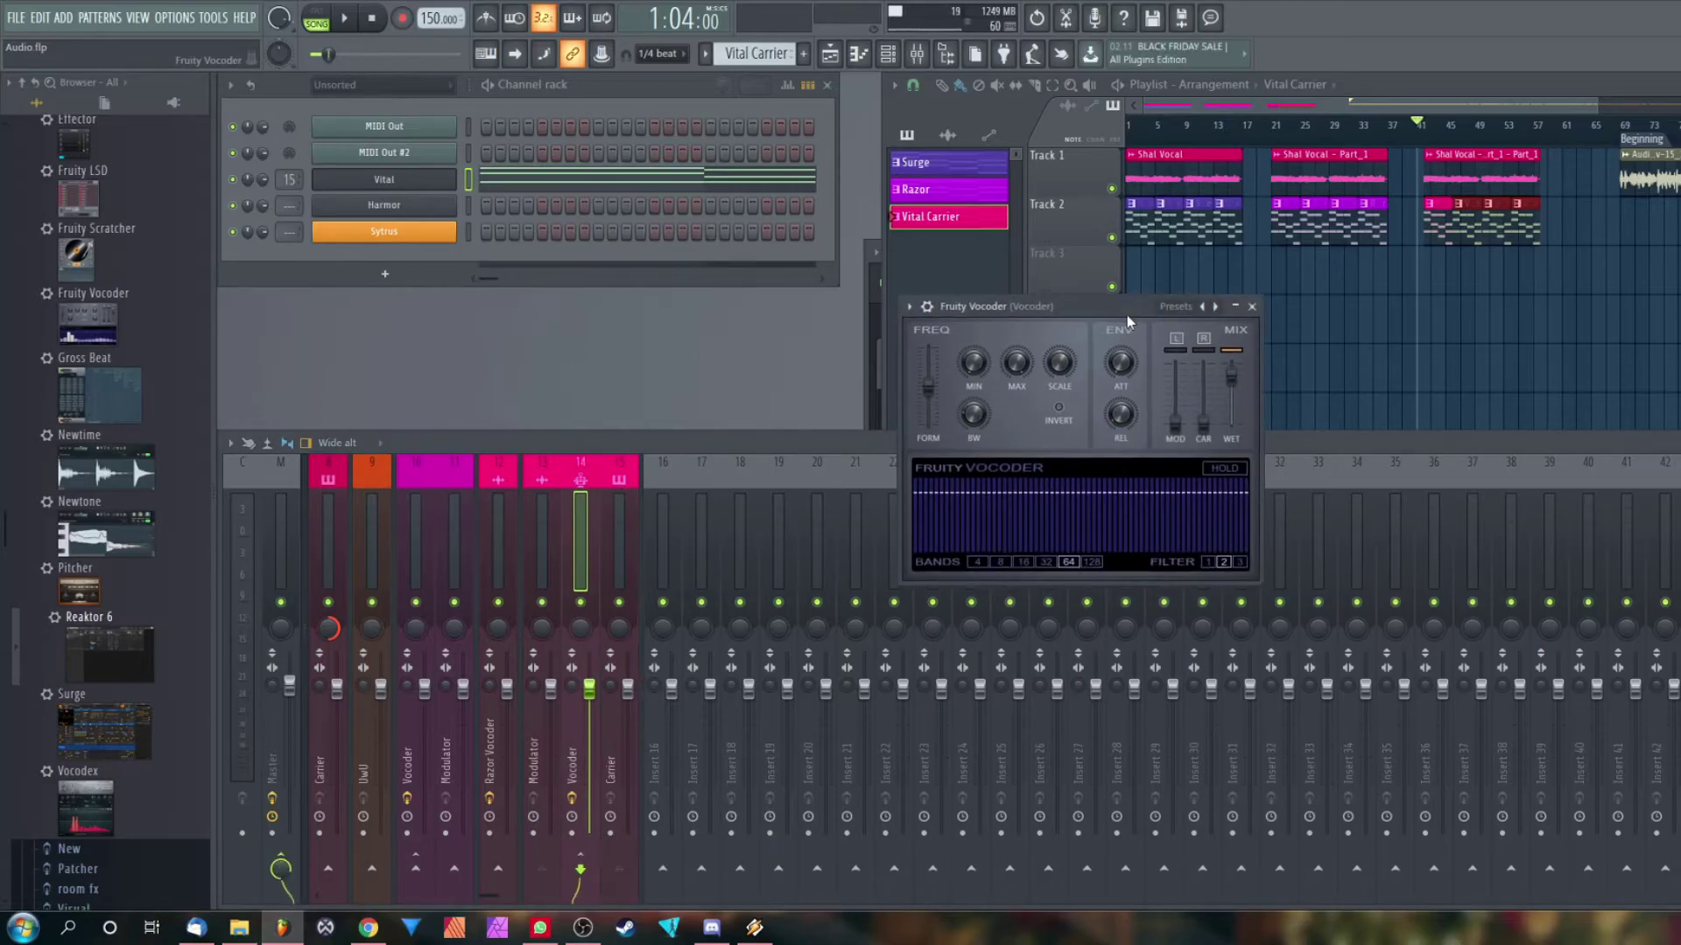
# Pan the Carrier track 100% right and the Modulator track to the left to match the Fruity Vocoder's inputs
pyautogui.click(620, 639)
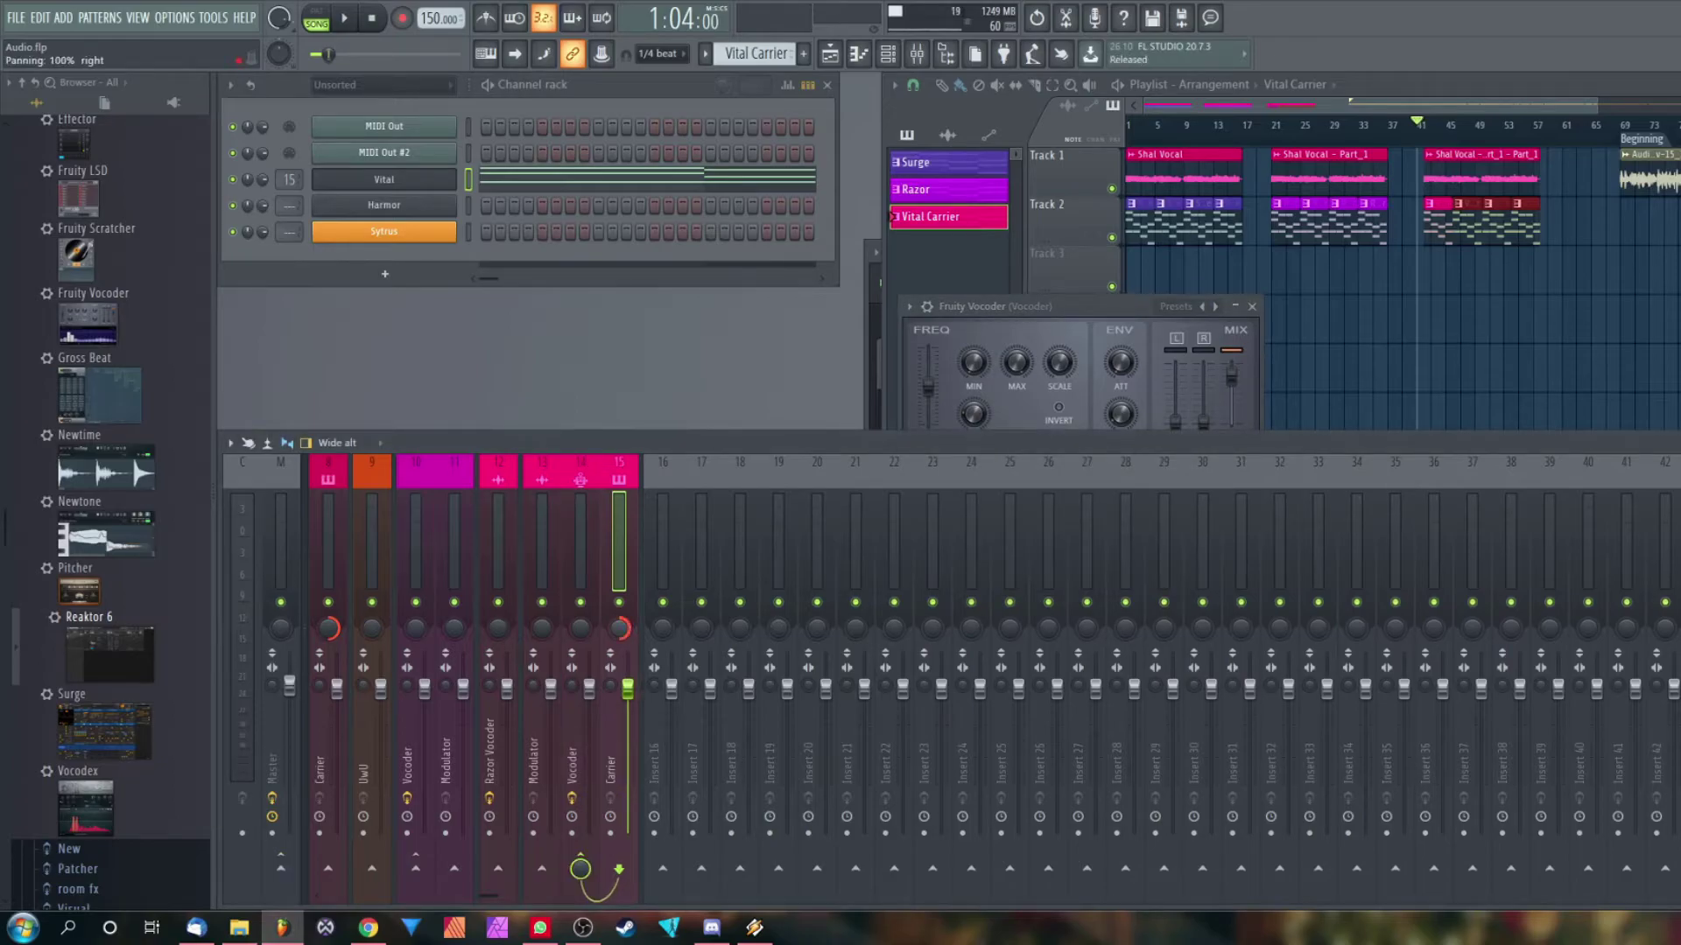
pyautogui.moveTo(542, 629); pyautogui.dragTo(541, 674)
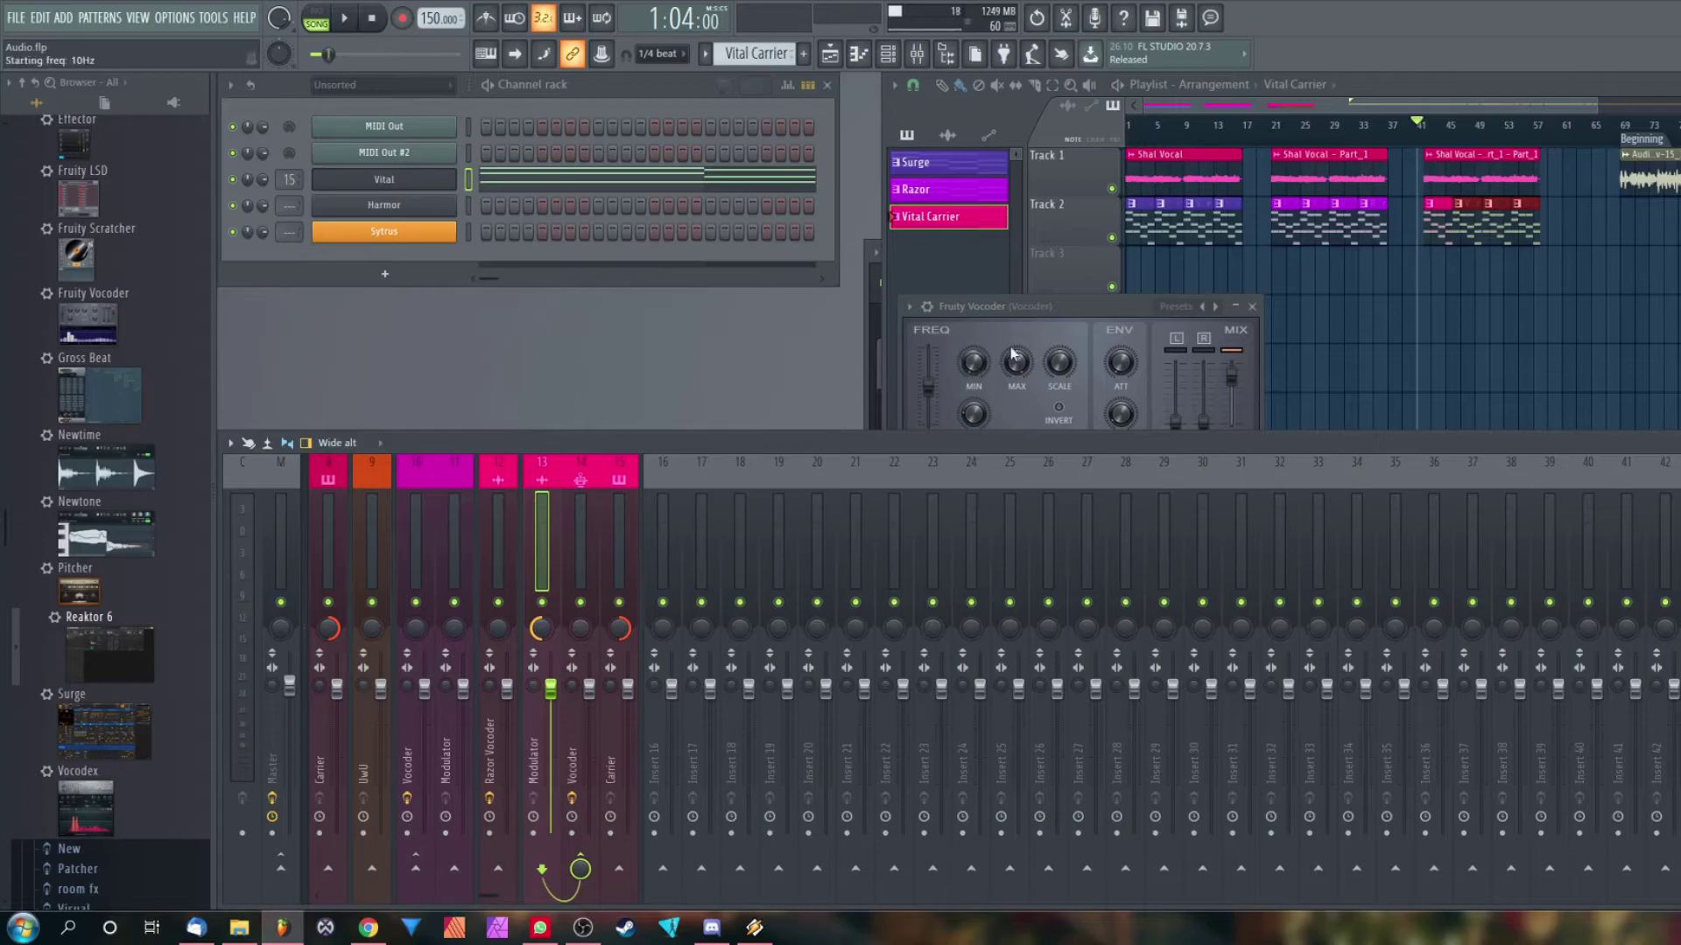
pyautogui.moveTo(1081, 317); pyautogui.dragTo(1083, 354)
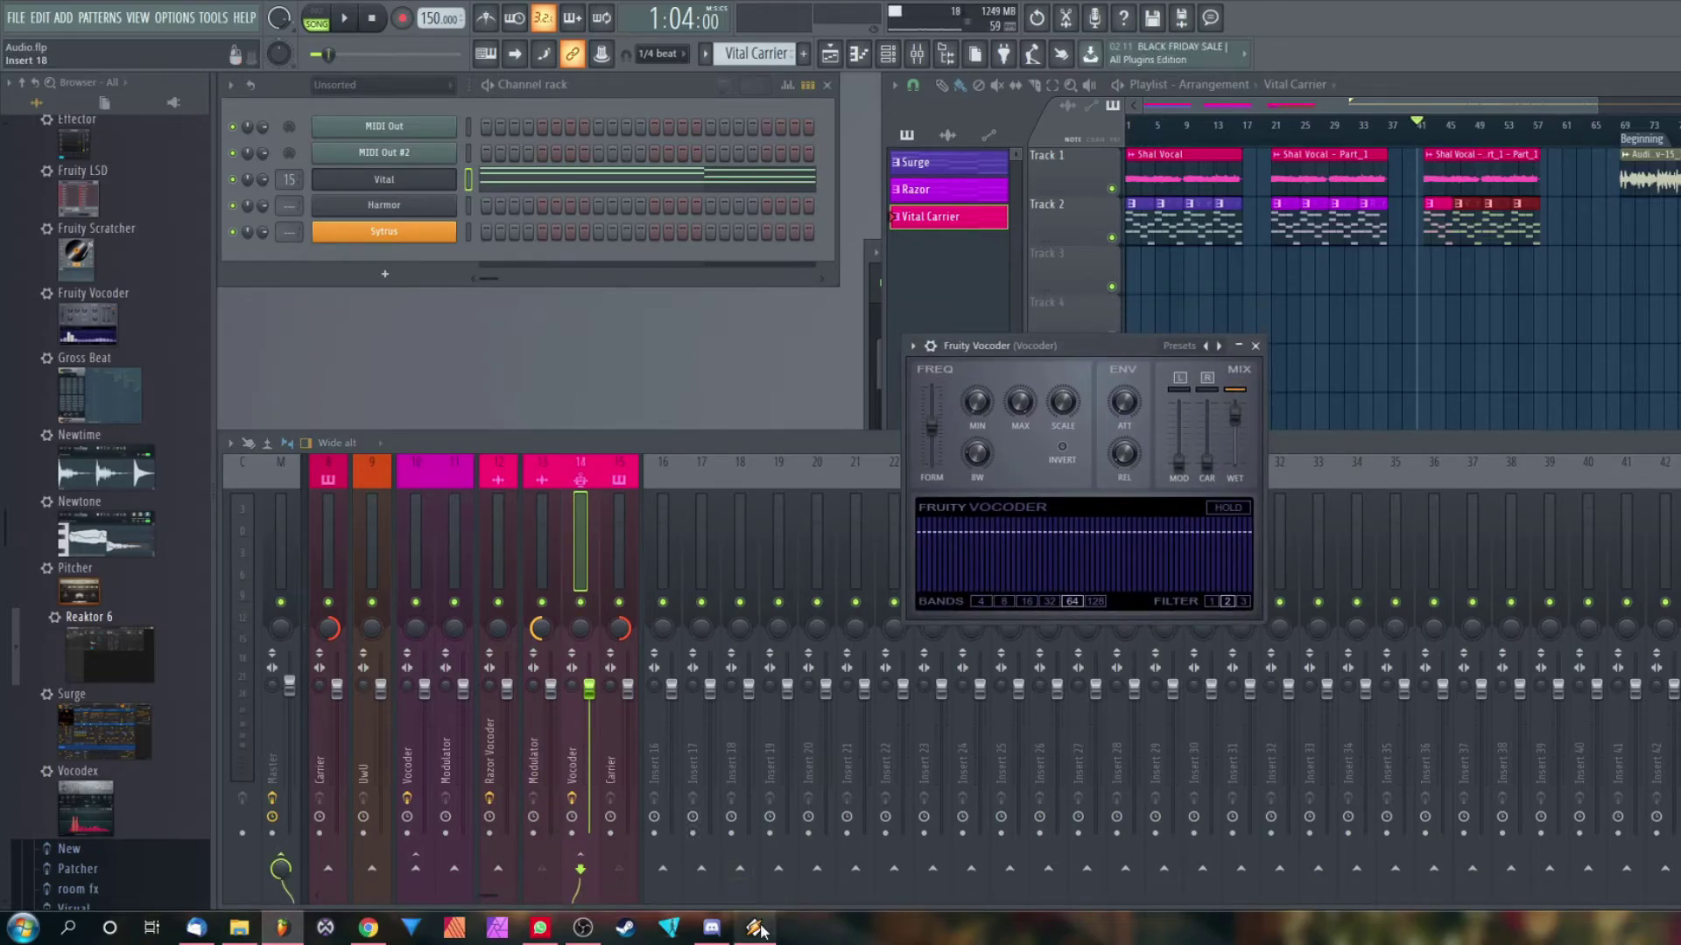
# Add Fruity Reeverb 2 after the Fruity Vocoder on the Vocoder track and play the third vocal section
pyautogui.click(1438, 137)
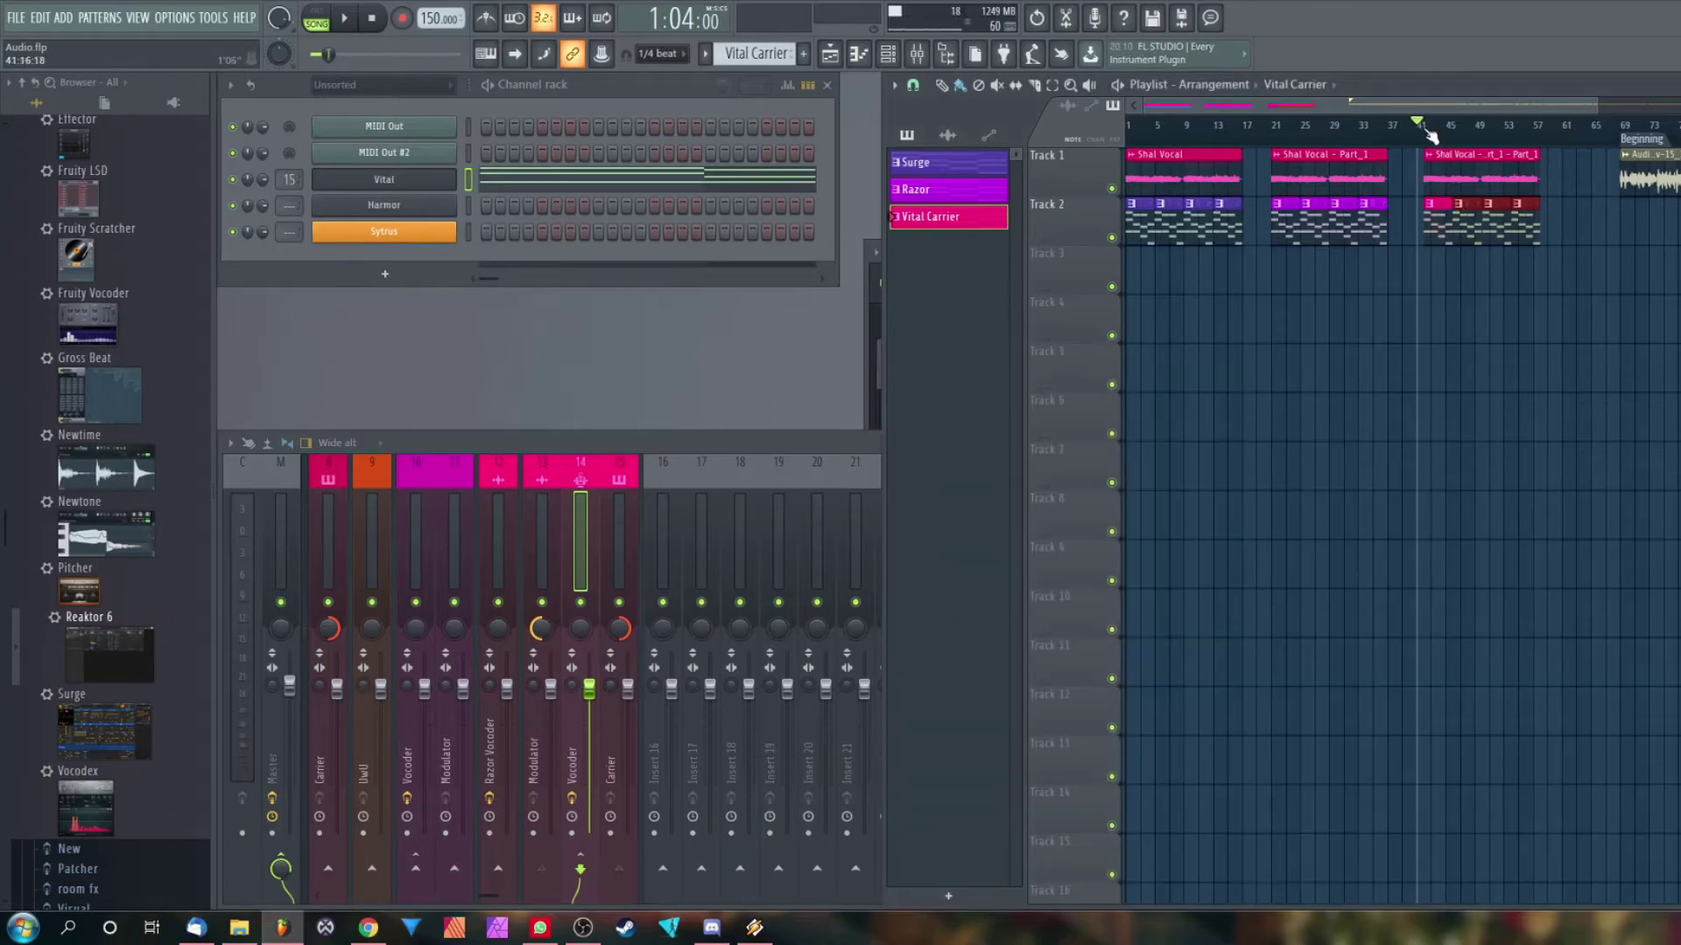
pyautogui.scroll(2, 1435, 138)
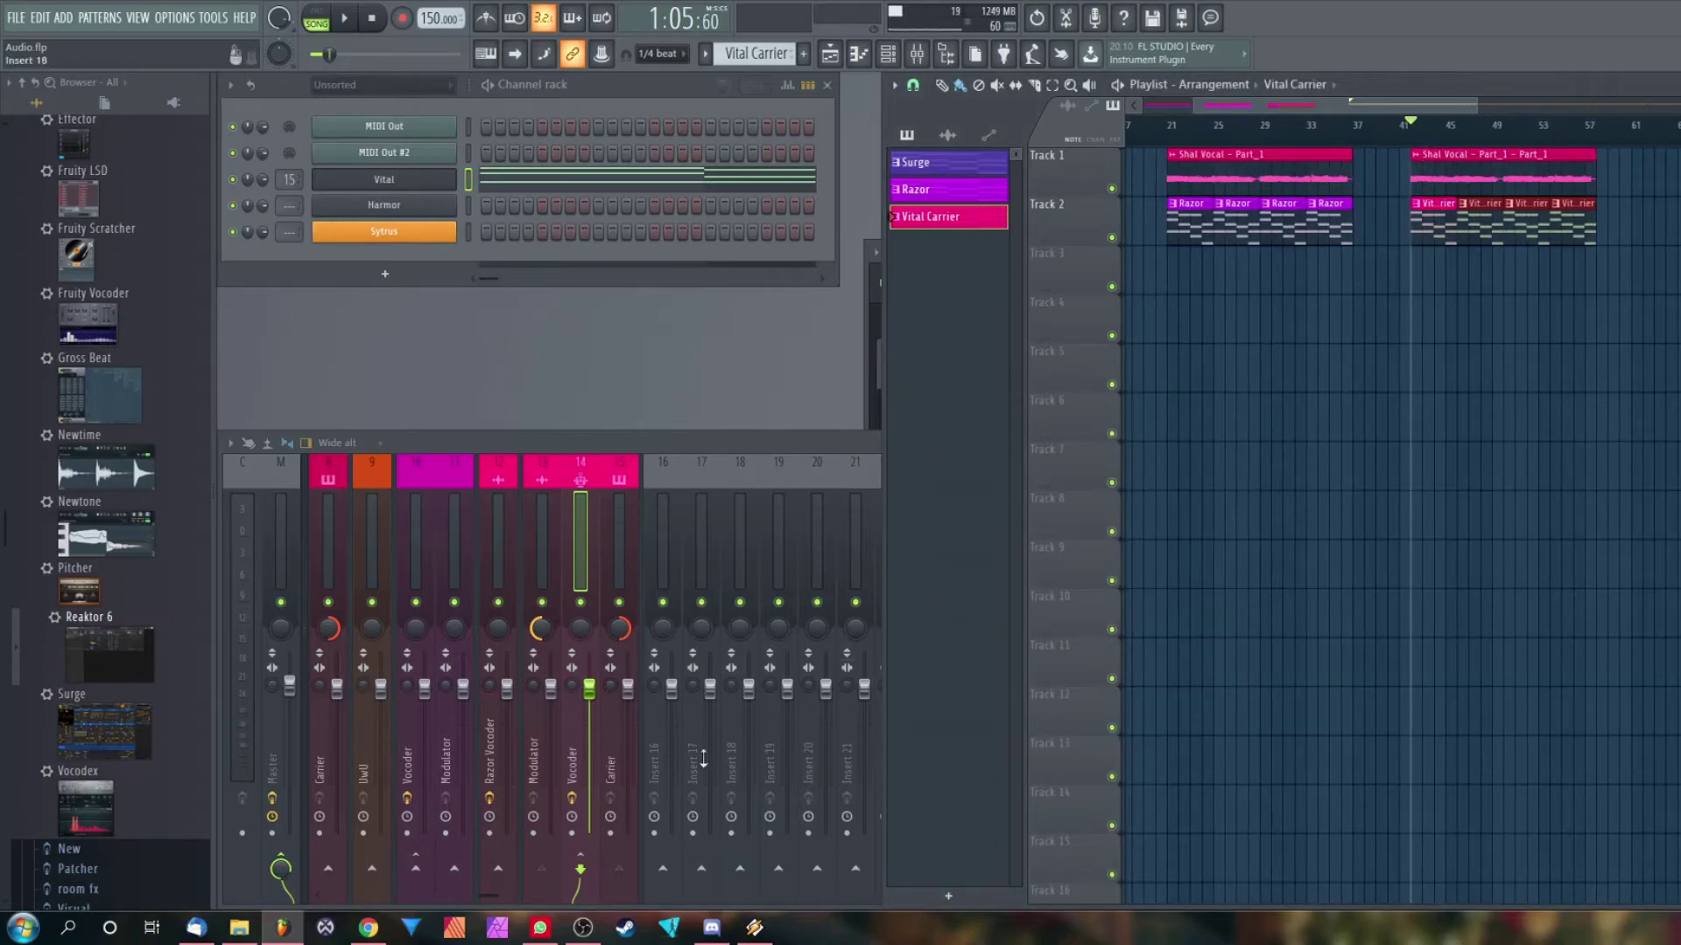
pyautogui.click(727, 906)
pyautogui.click(1482, 542)
pyautogui.moveTo(1505, 516)
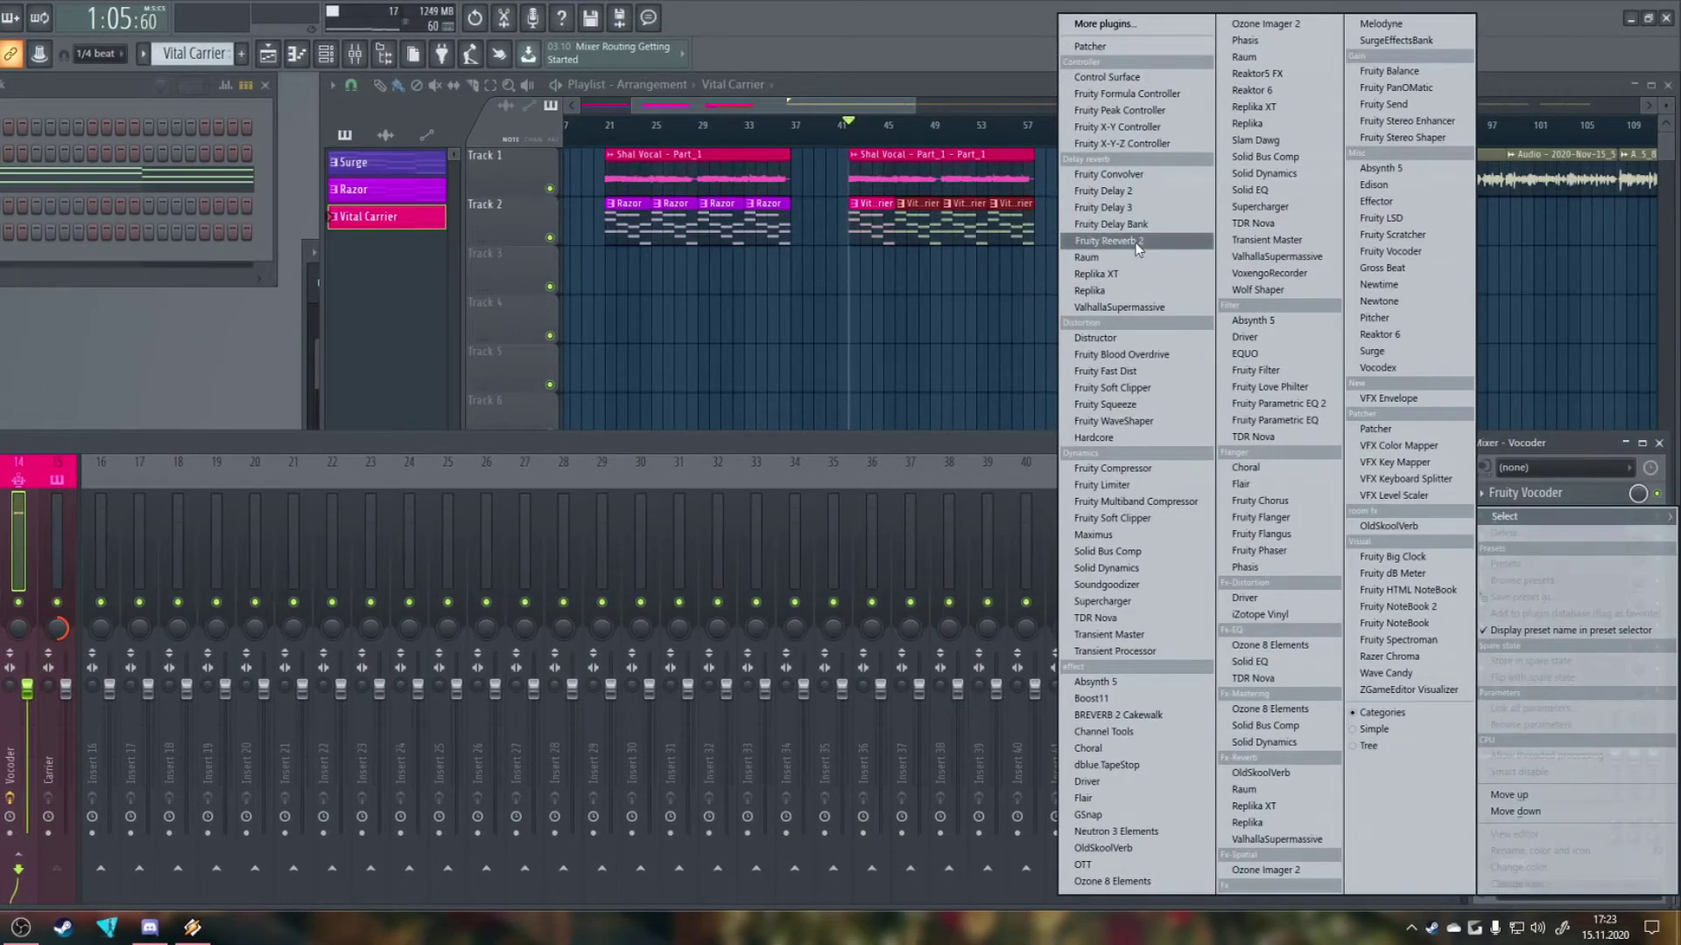
pyautogui.click(1129, 241)
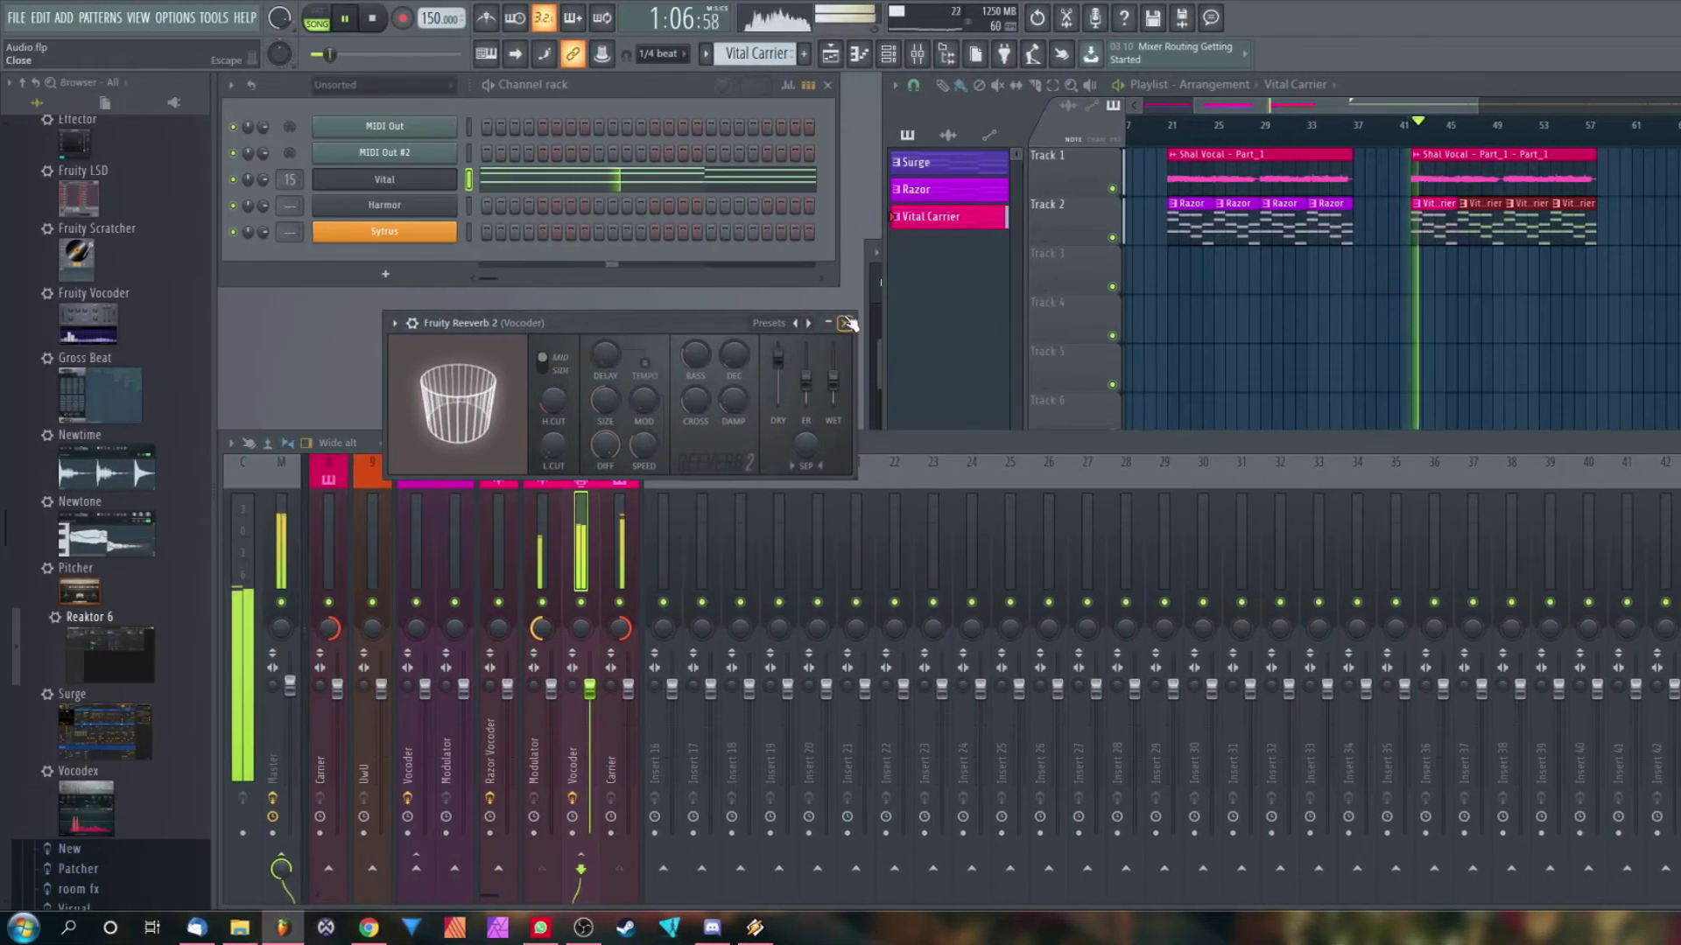
pyautogui.click(766, 323)
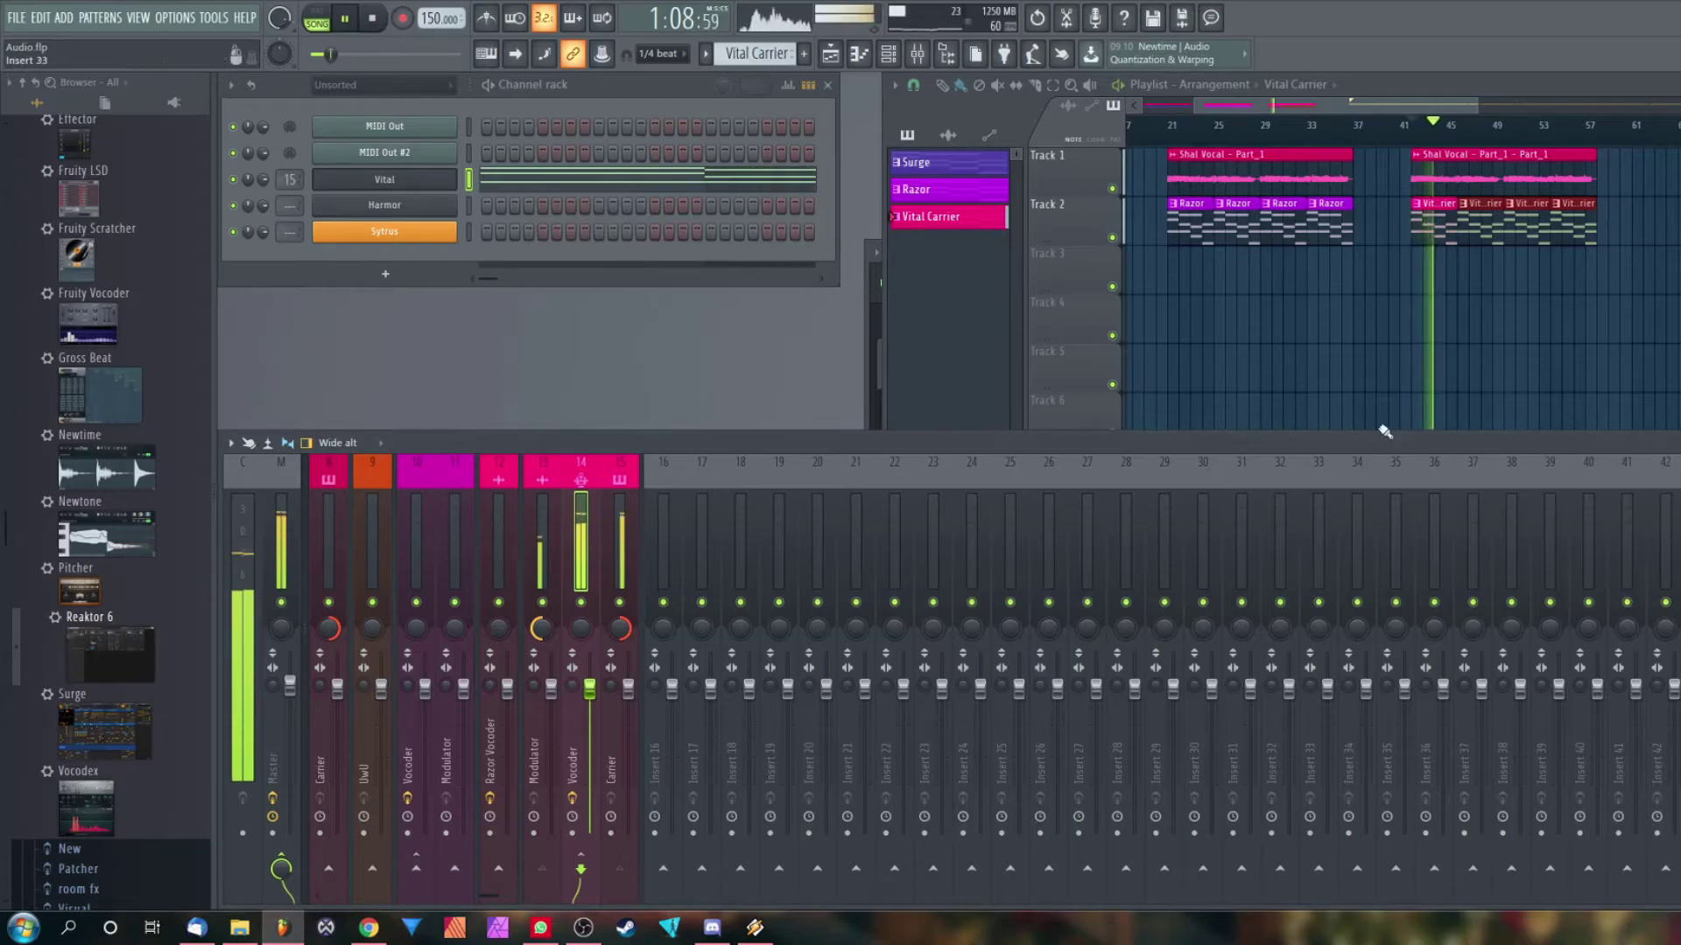
# Try different maximum frequency, bandwidth and minimum frequency settings in the Fruity Vocoder during playback
pyautogui.click(1679, 501)
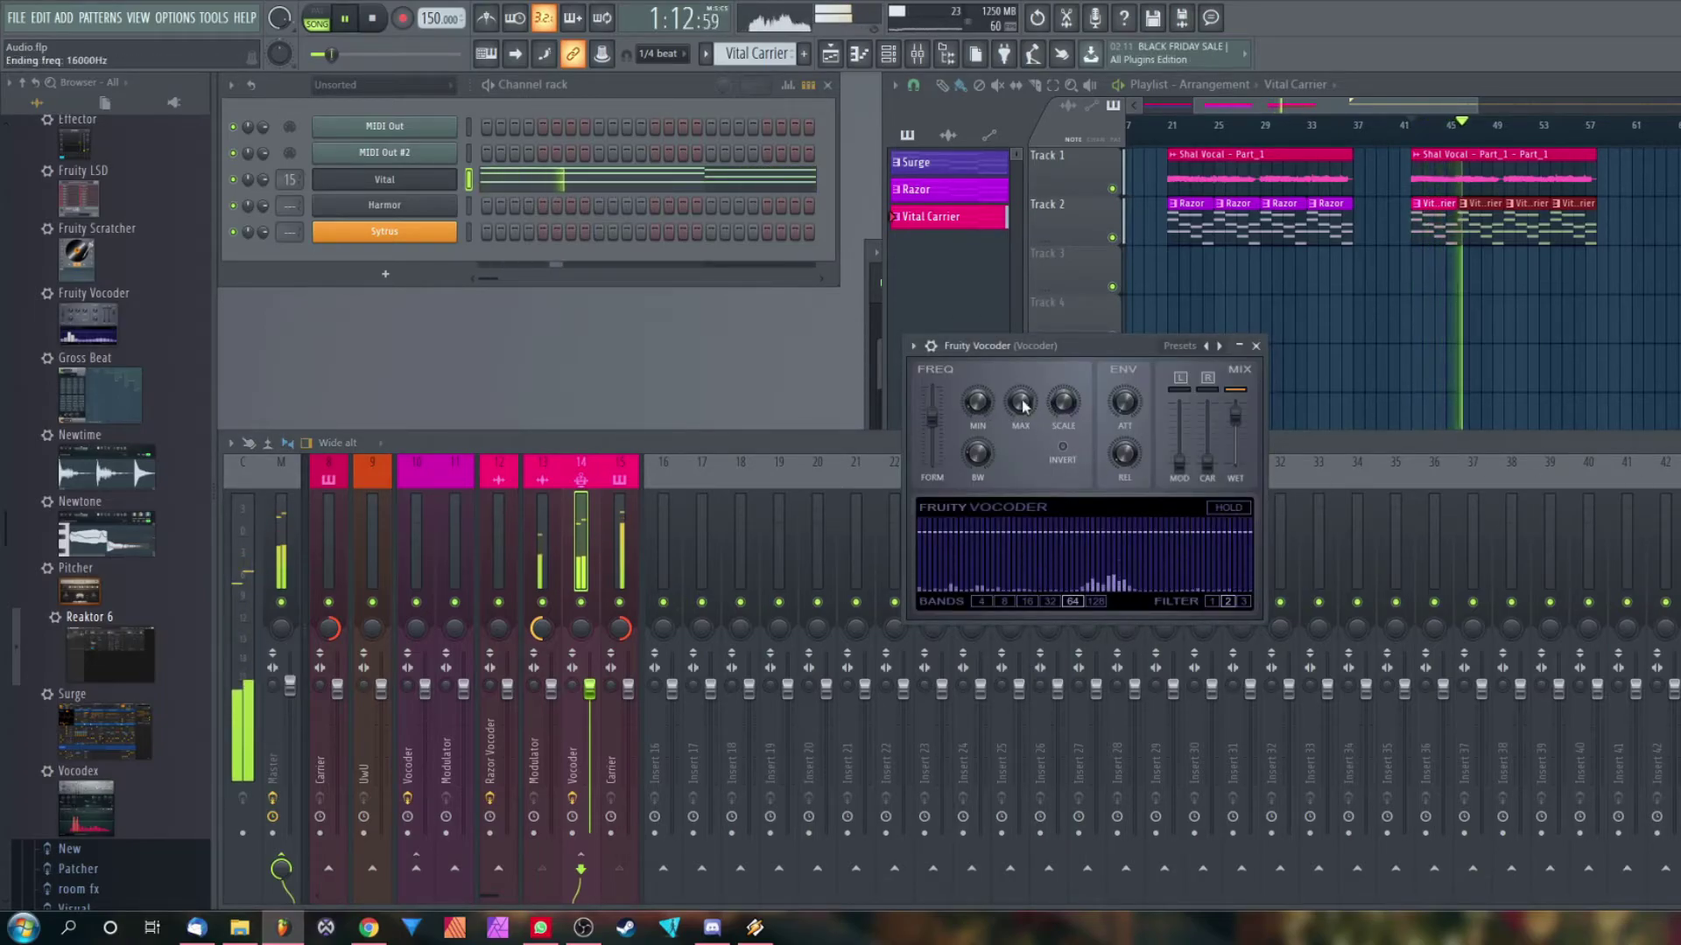
pyautogui.moveTo(1028, 403); pyautogui.dragTo(1026, 400)
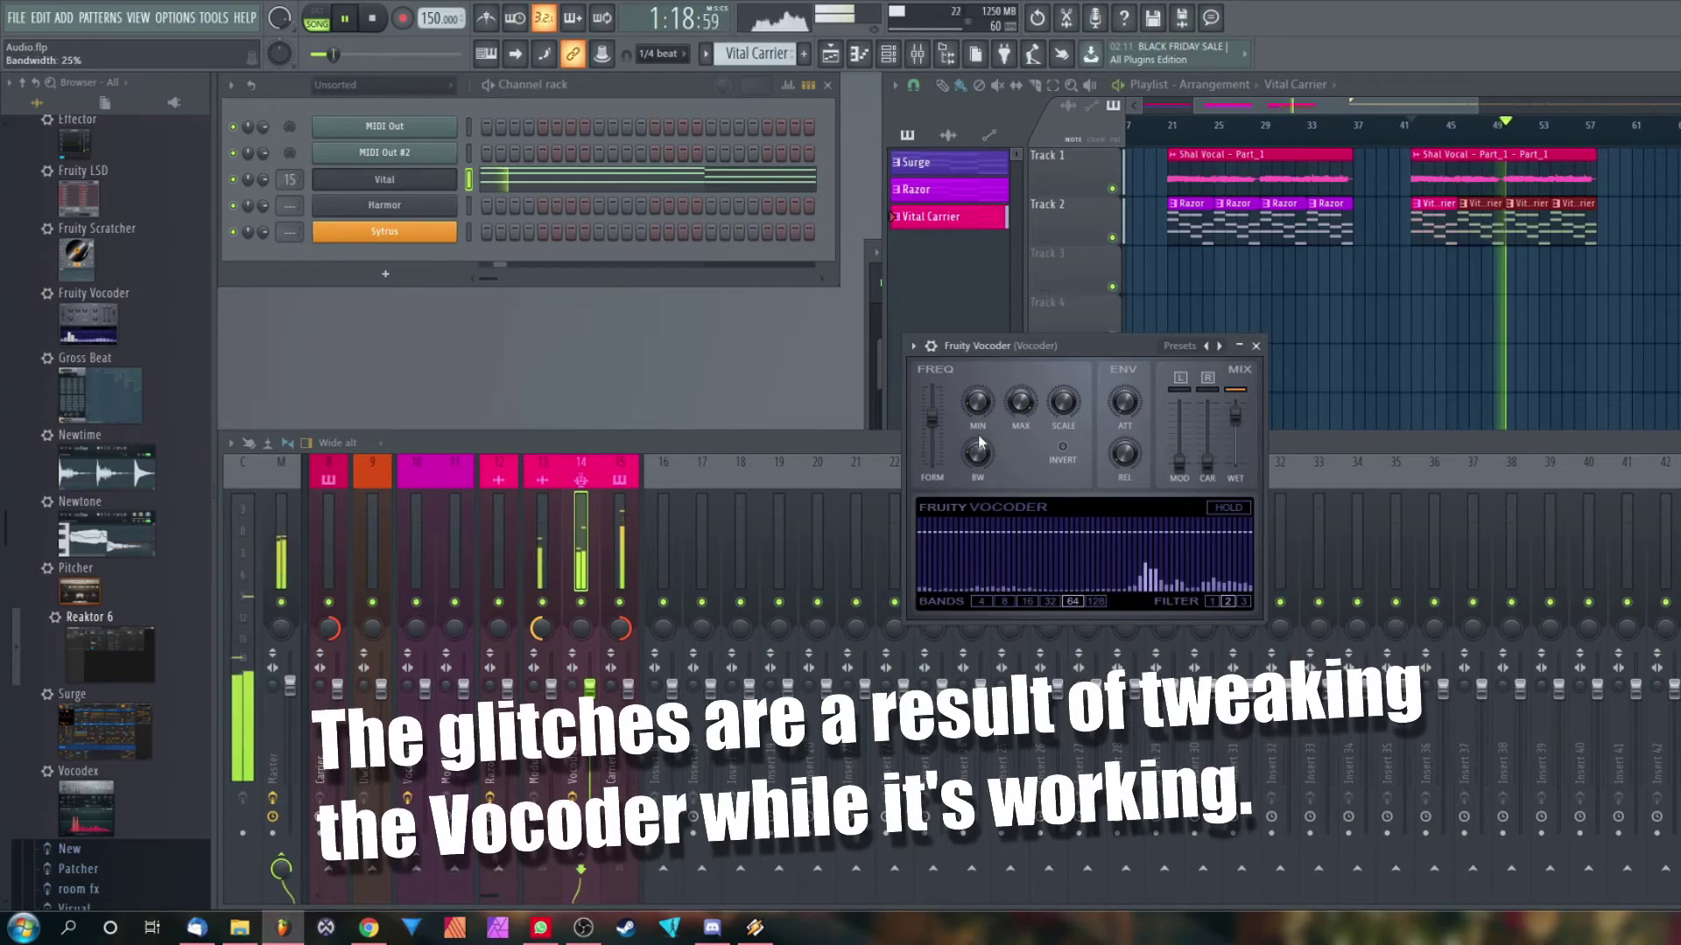
pyautogui.moveTo(973, 454); pyautogui.dragTo(977, 398)
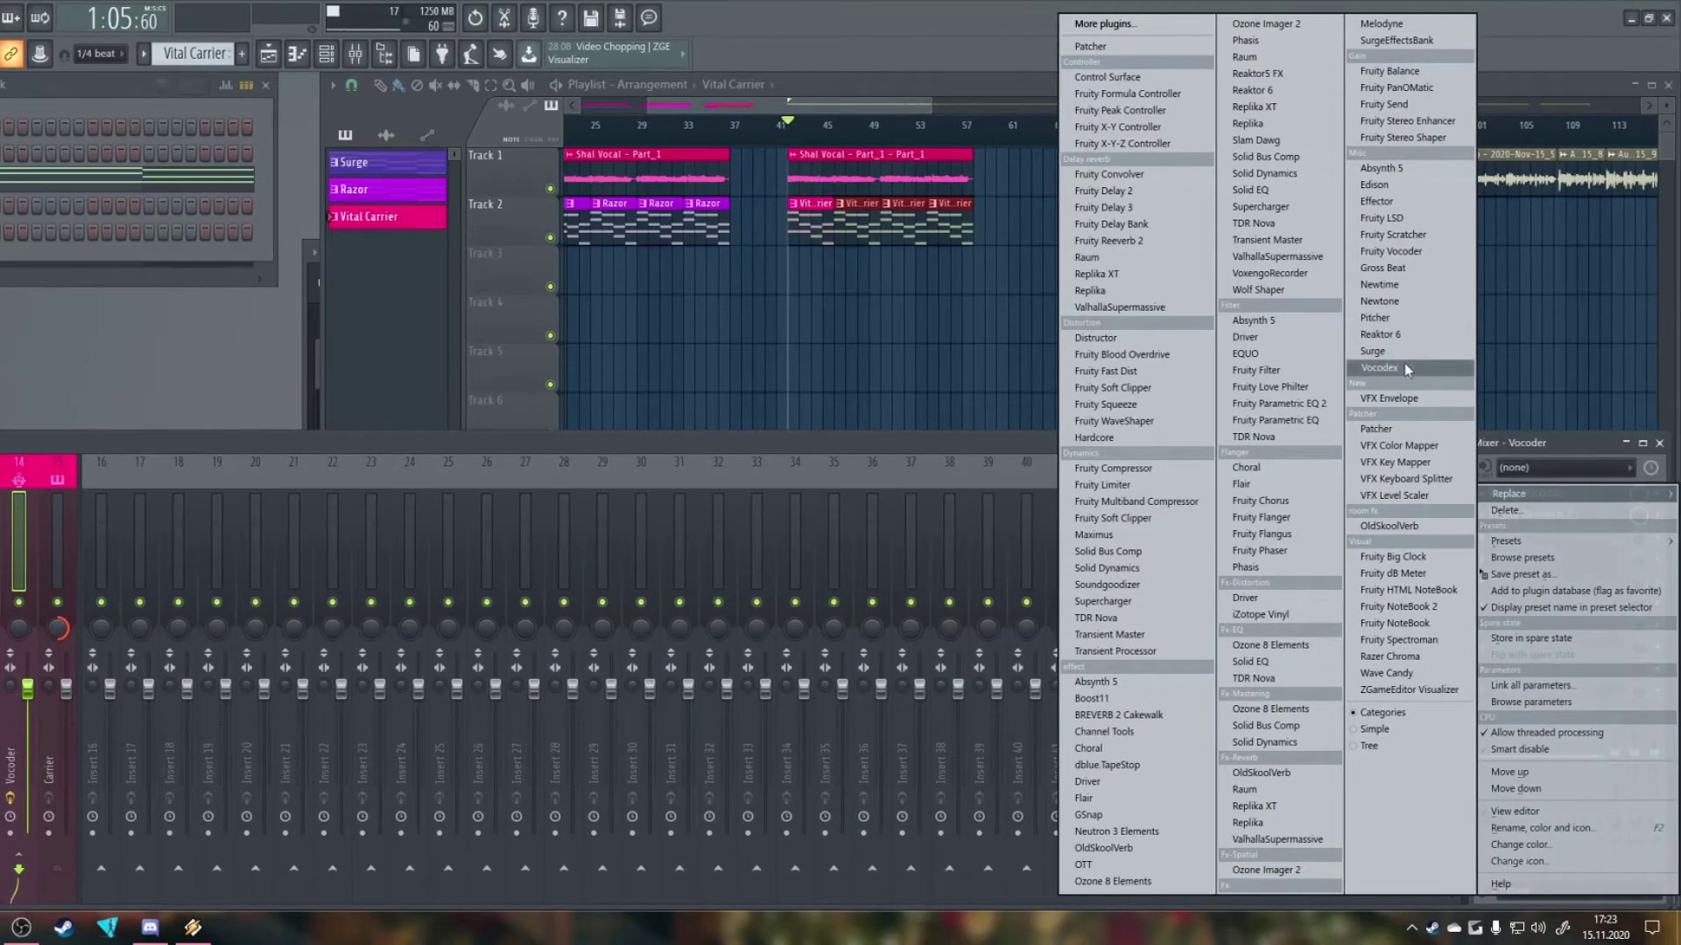
# Replace the Fruity Vocoder with Vocodex on the Vocoder track and reset the Modulator and Carrier tracks' panning to centre
pyautogui.click(1405, 370)
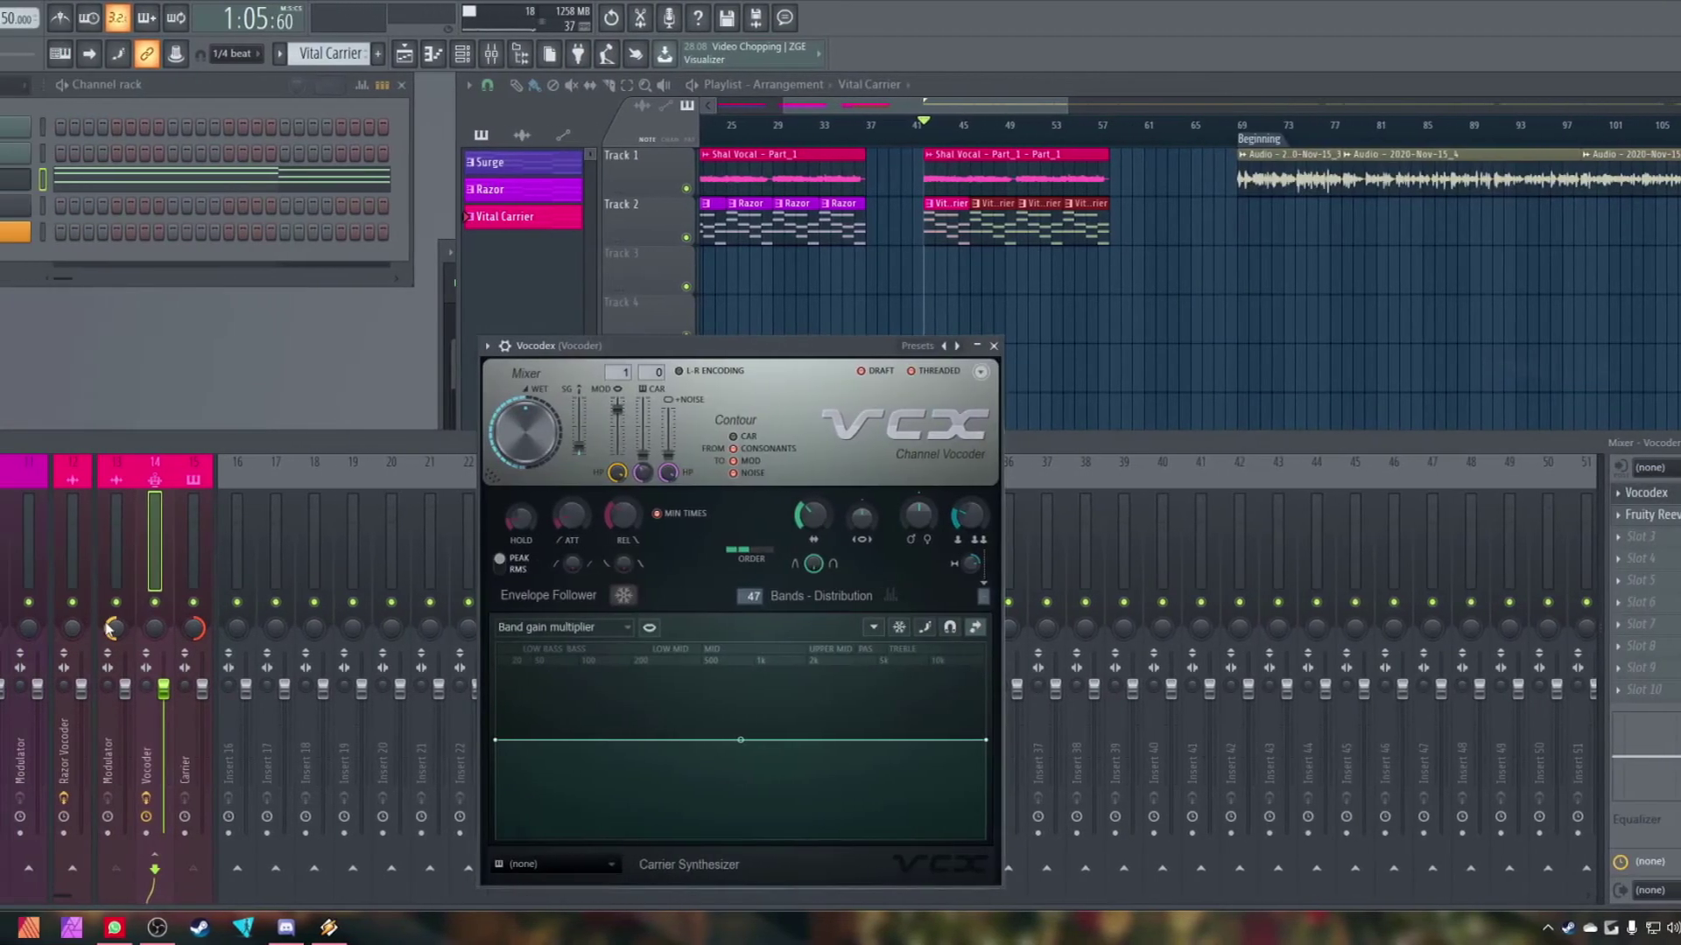
pyautogui.rightClick(239, 624)
pyautogui.click(261, 632)
pyautogui.rightClick(319, 623)
pyautogui.click(350, 630)
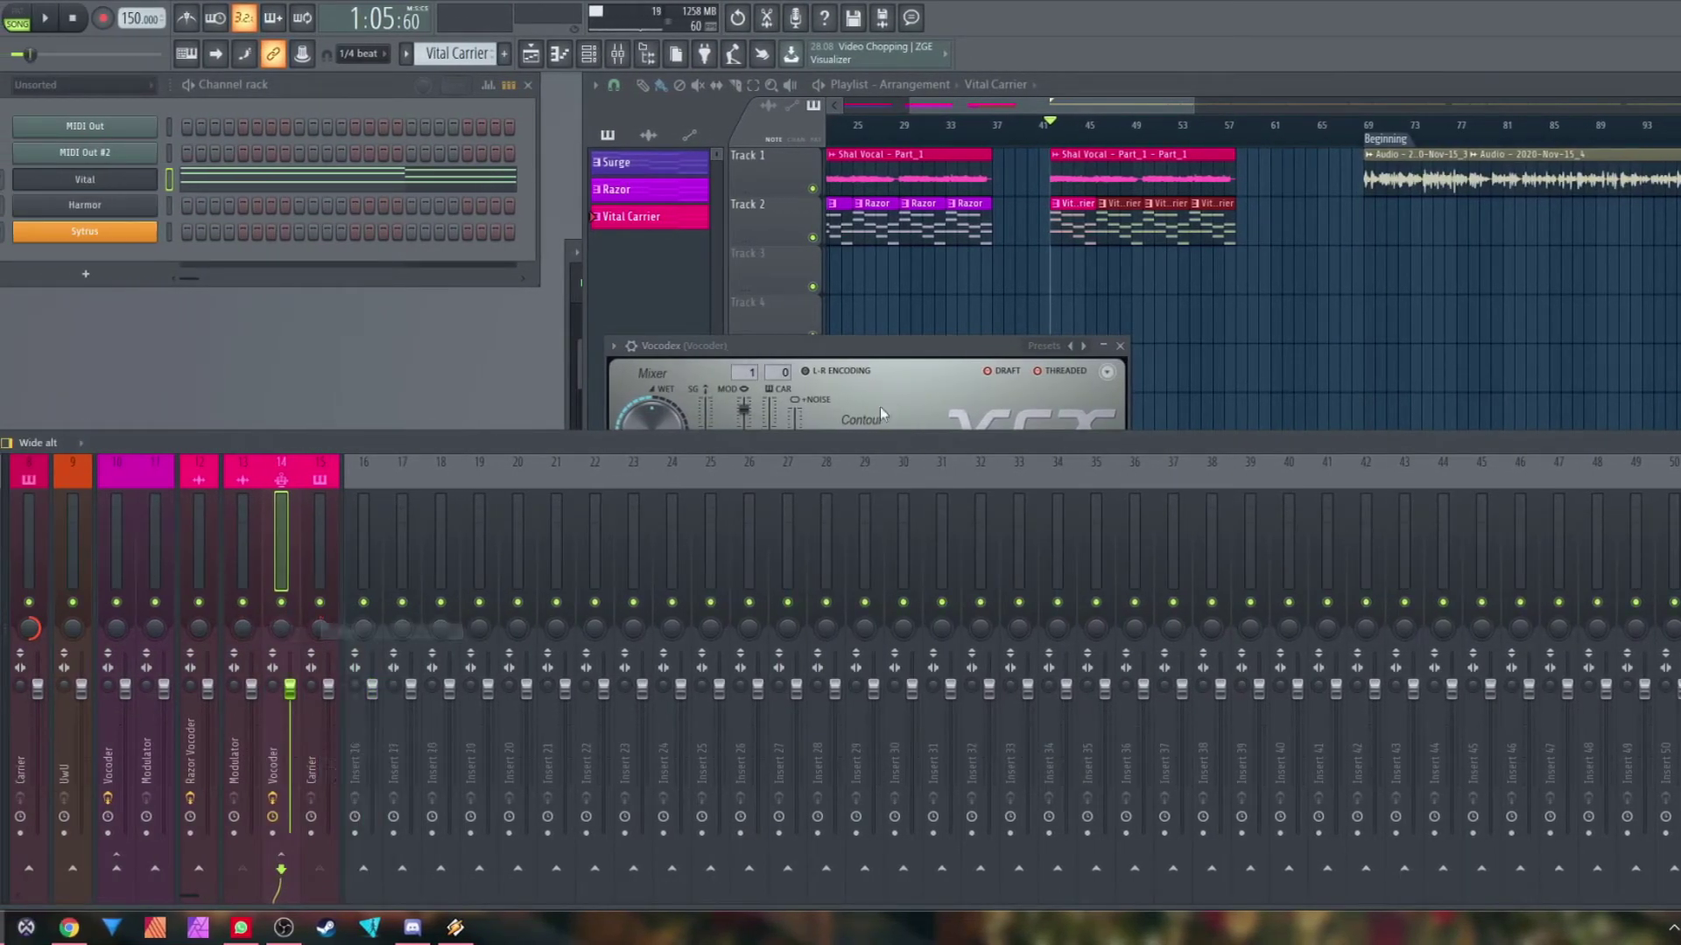
# Assign the Carrier track as Vocodex's carrier sidechain input and check that its modulator input uses the Modulator track
pyautogui.click(822, 345)
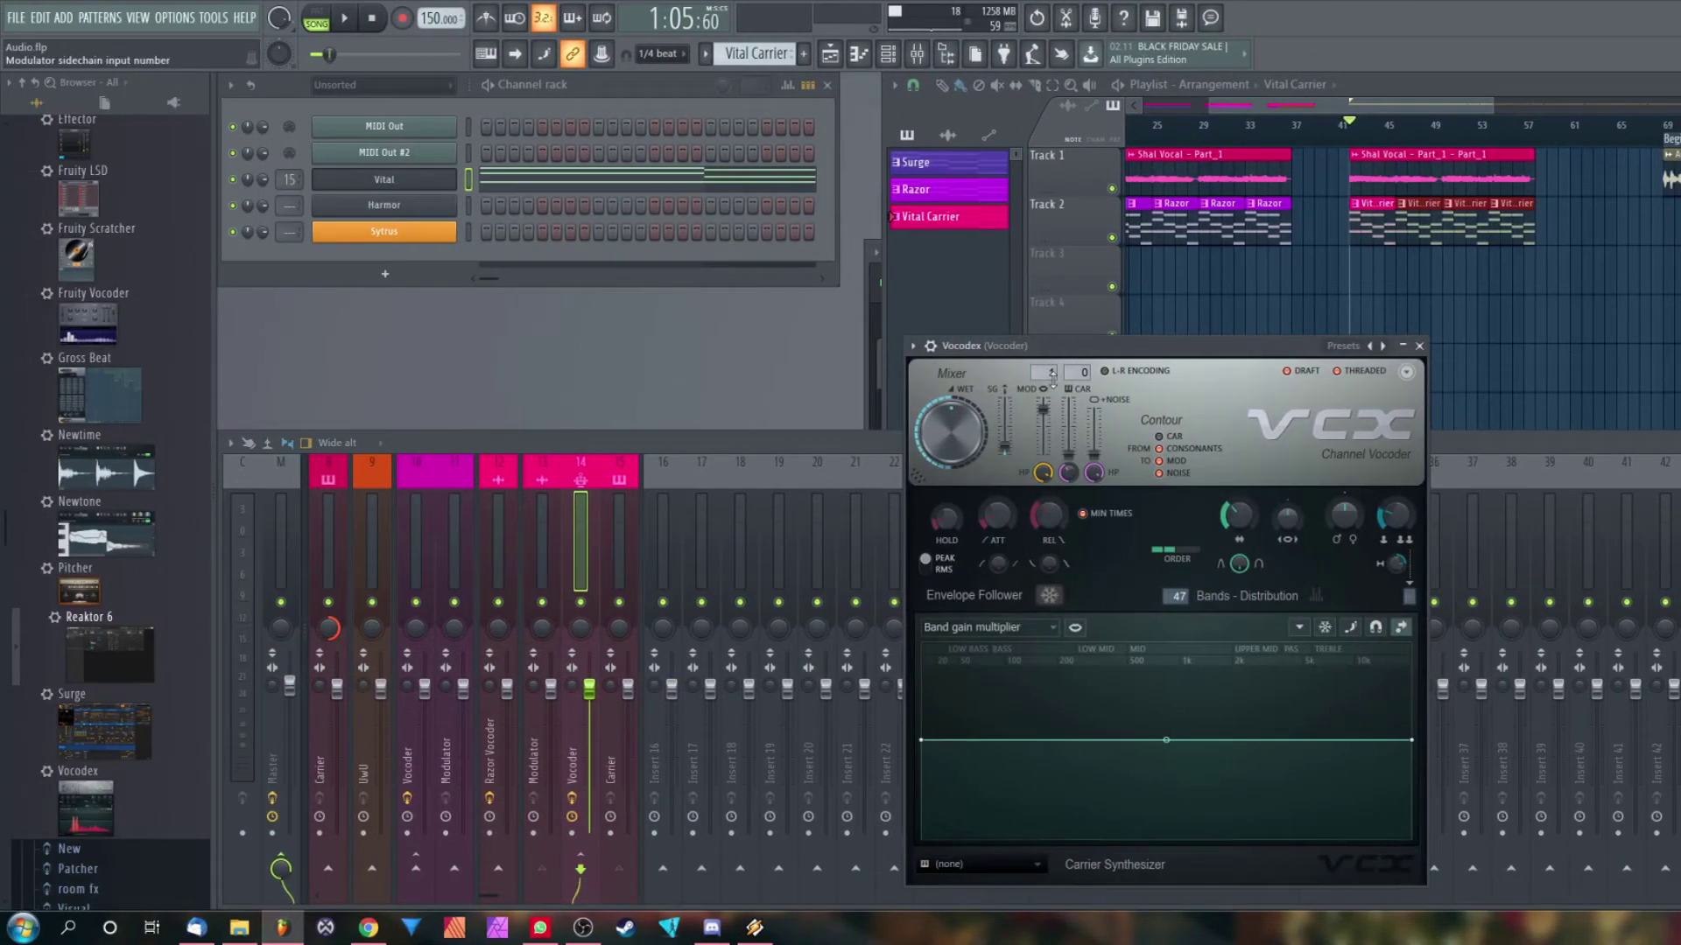
pyautogui.click(1054, 386)
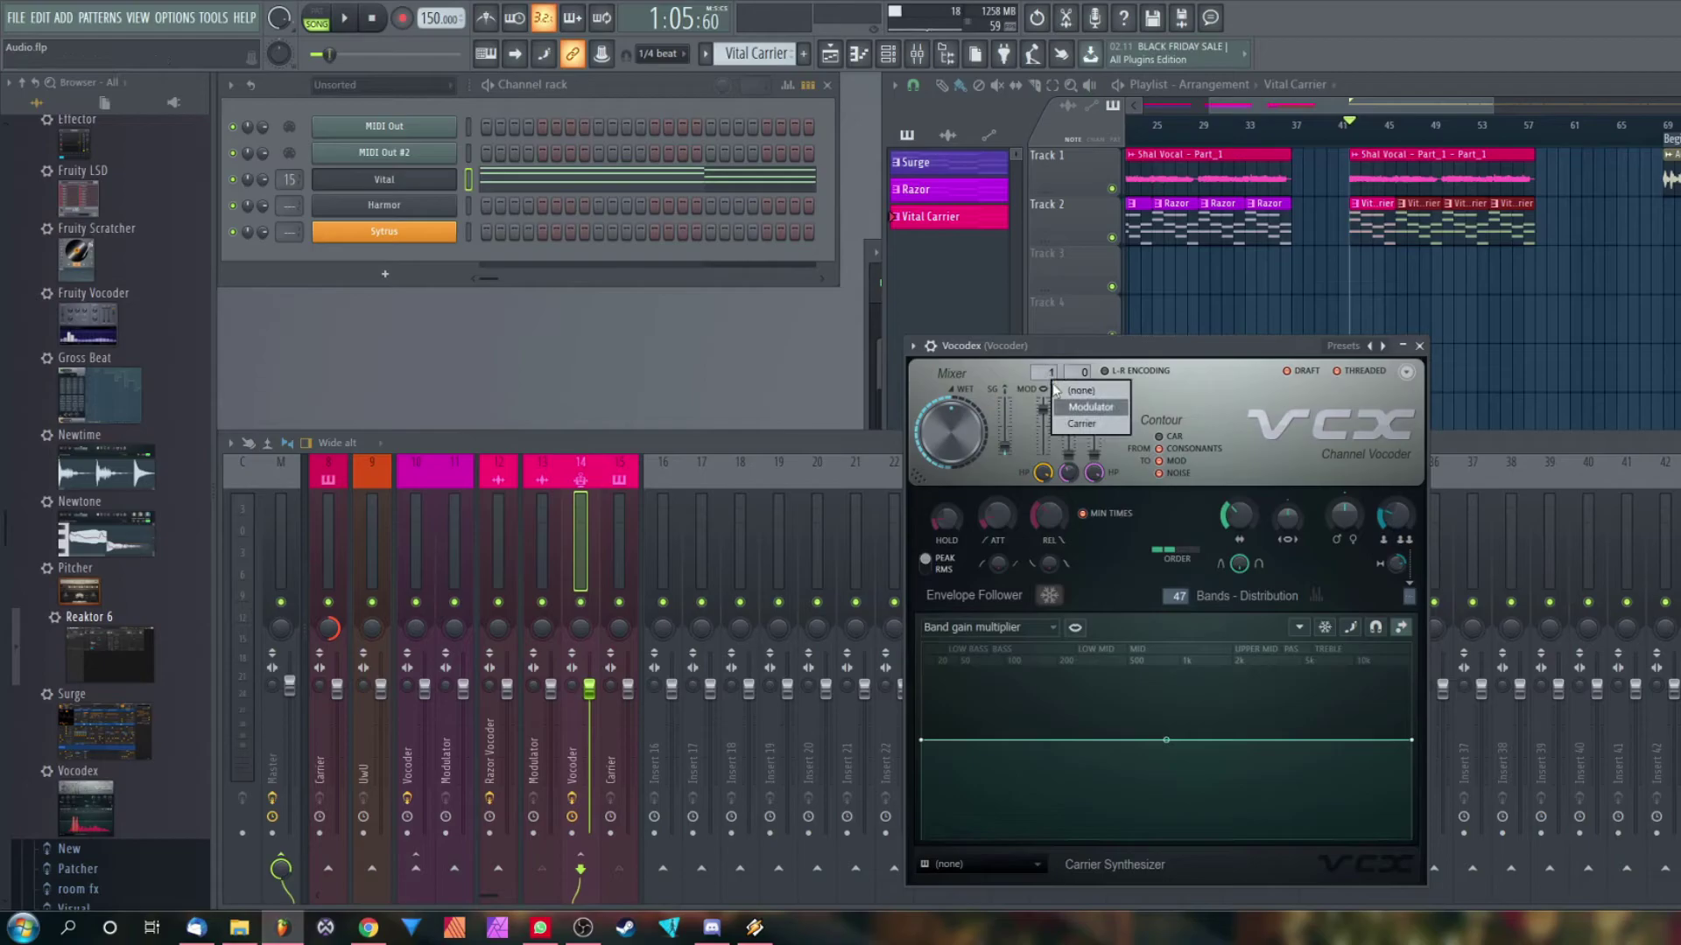
pyautogui.click(1081, 423)
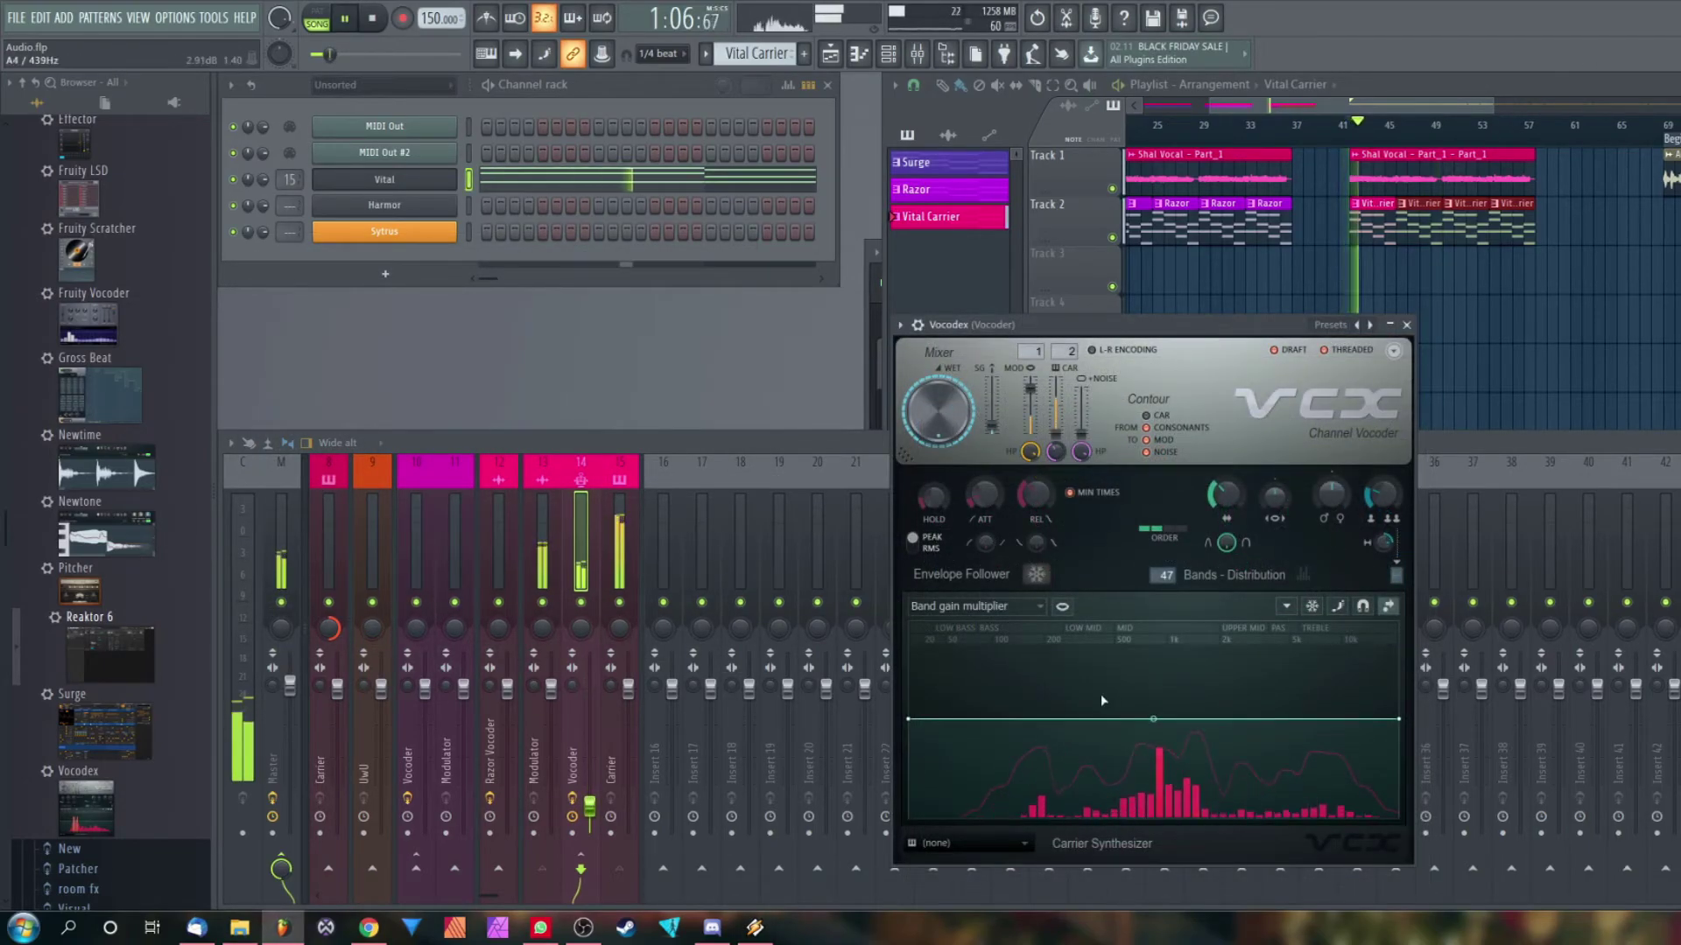
pyautogui.click(1038, 357)
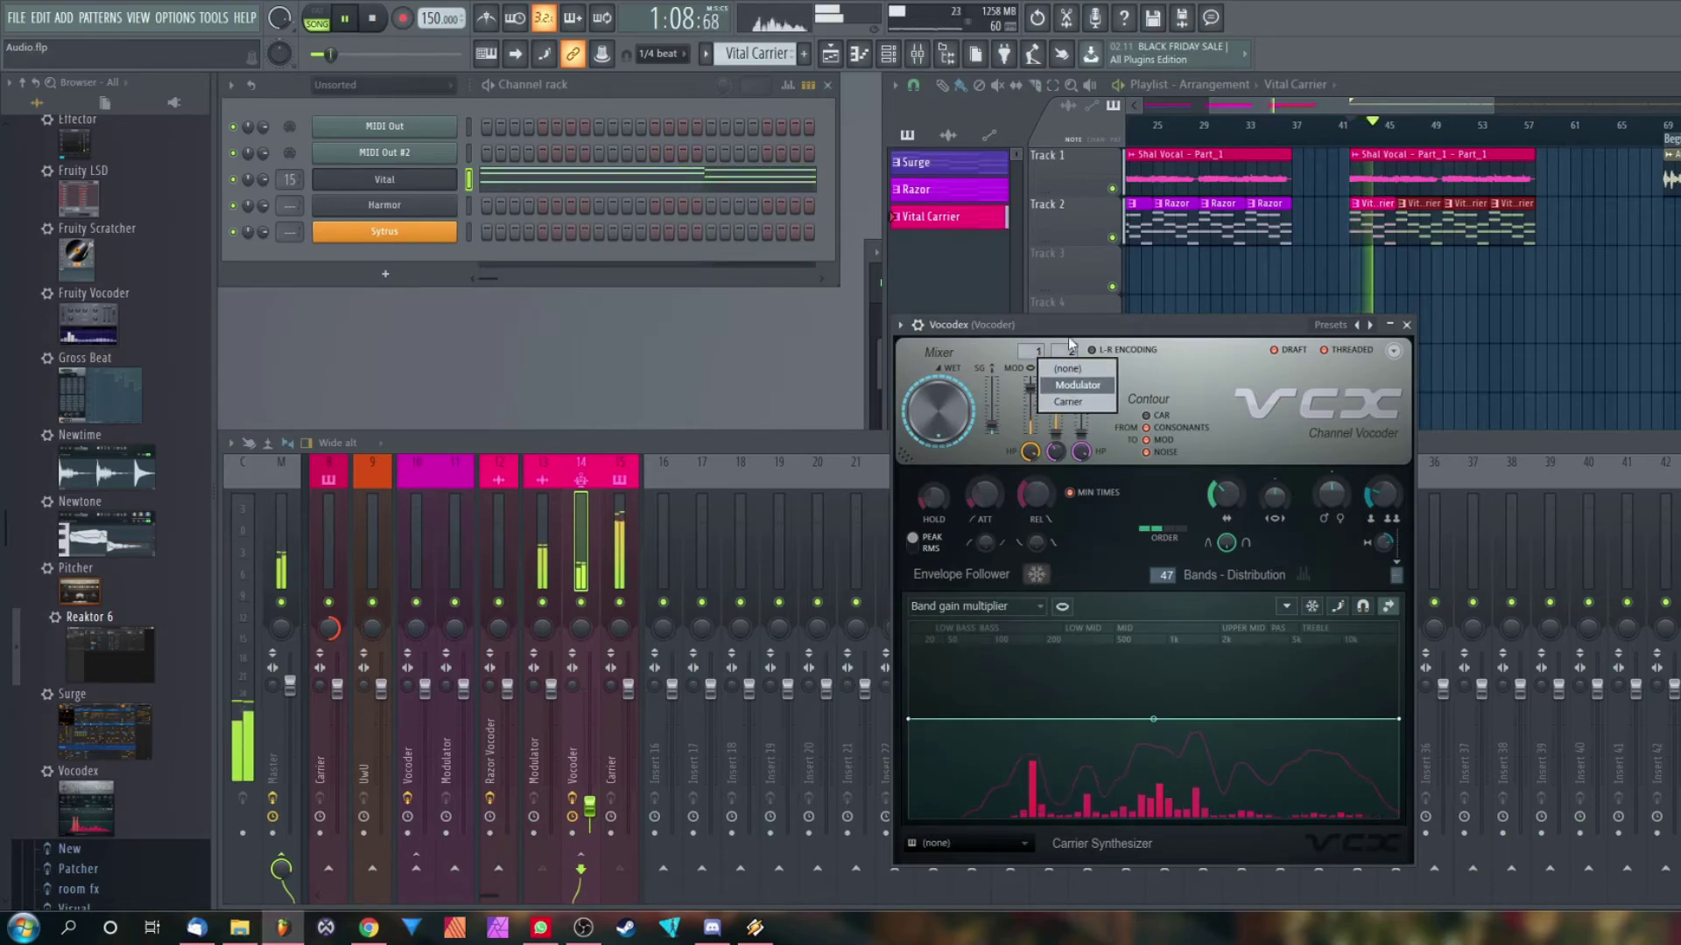
pyautogui.rightClick(1064, 348)
pyautogui.click(1101, 391)
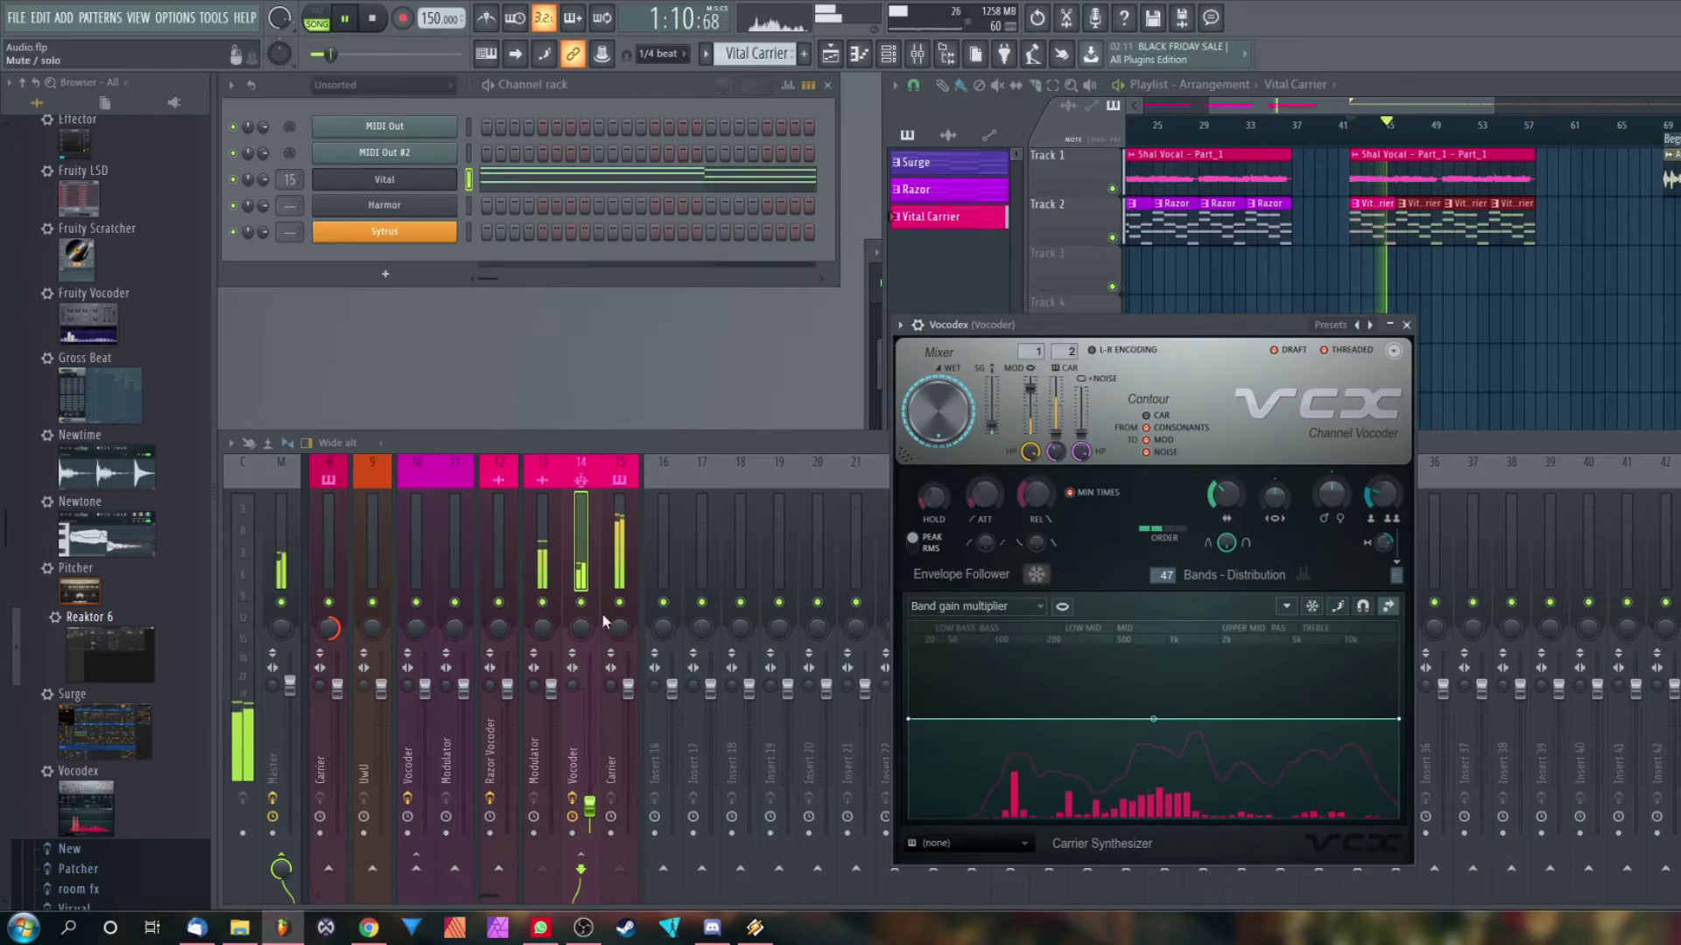
# Adjust the Vocoder track's volume, listen to Vocodex over the third vocal clip, and close the plugin with playback stopped
pyautogui.click(588, 804)
pyautogui.click(1204, 329)
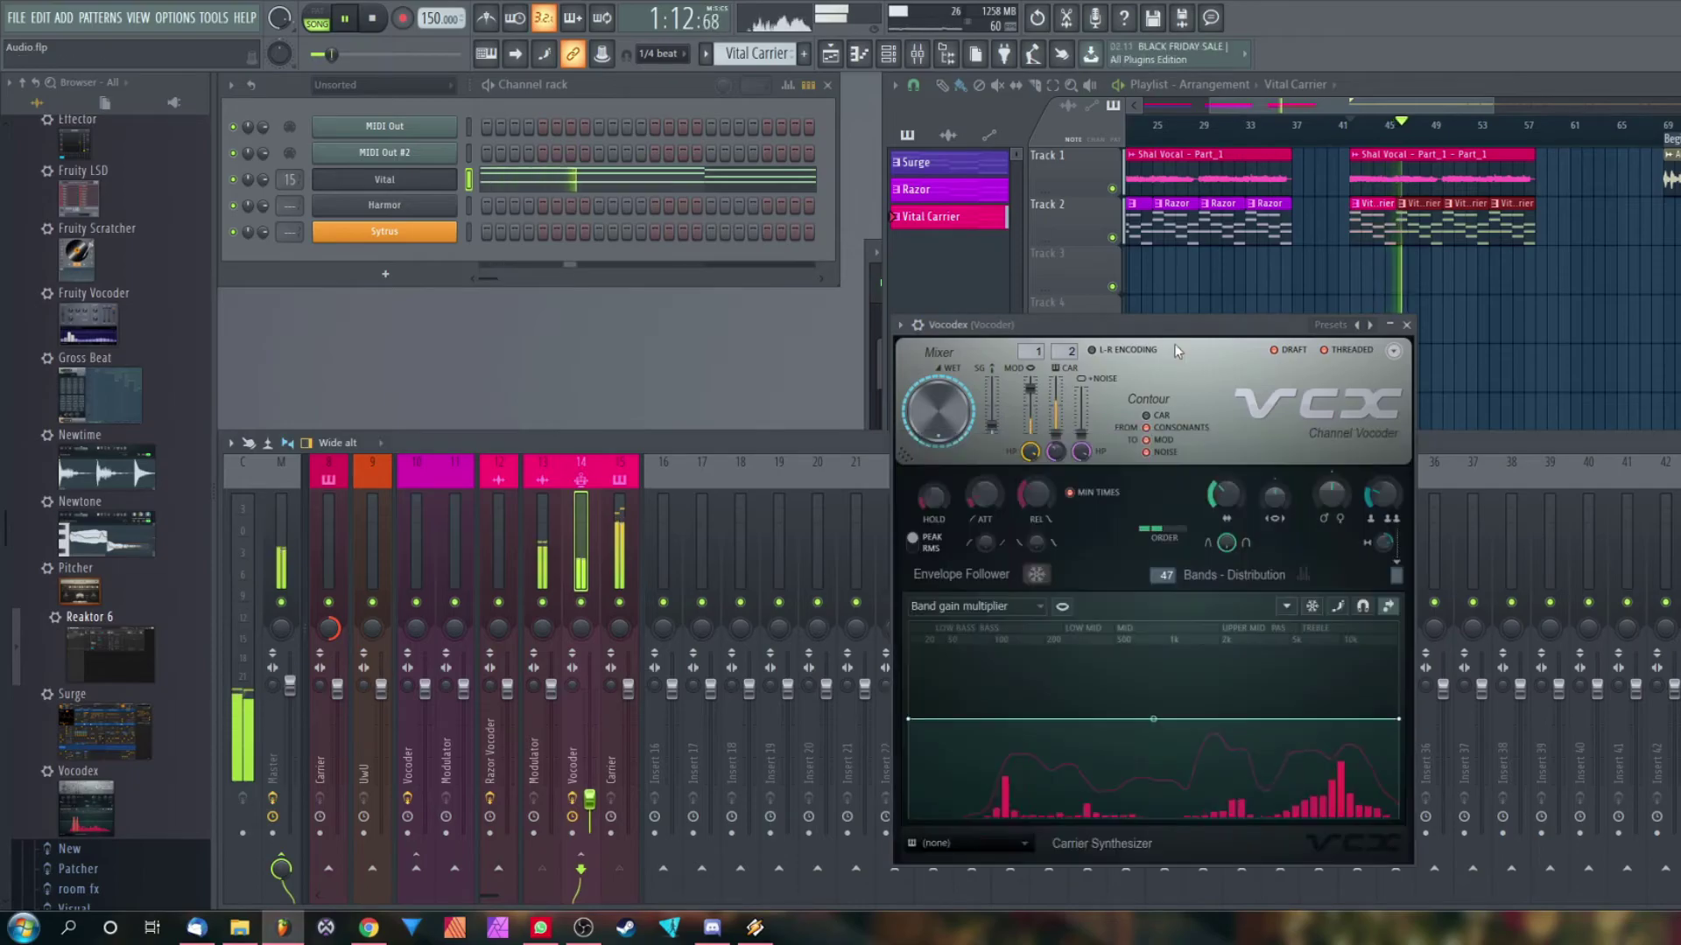
pyautogui.moveTo(1203, 329); pyautogui.dragTo(1444, 260)
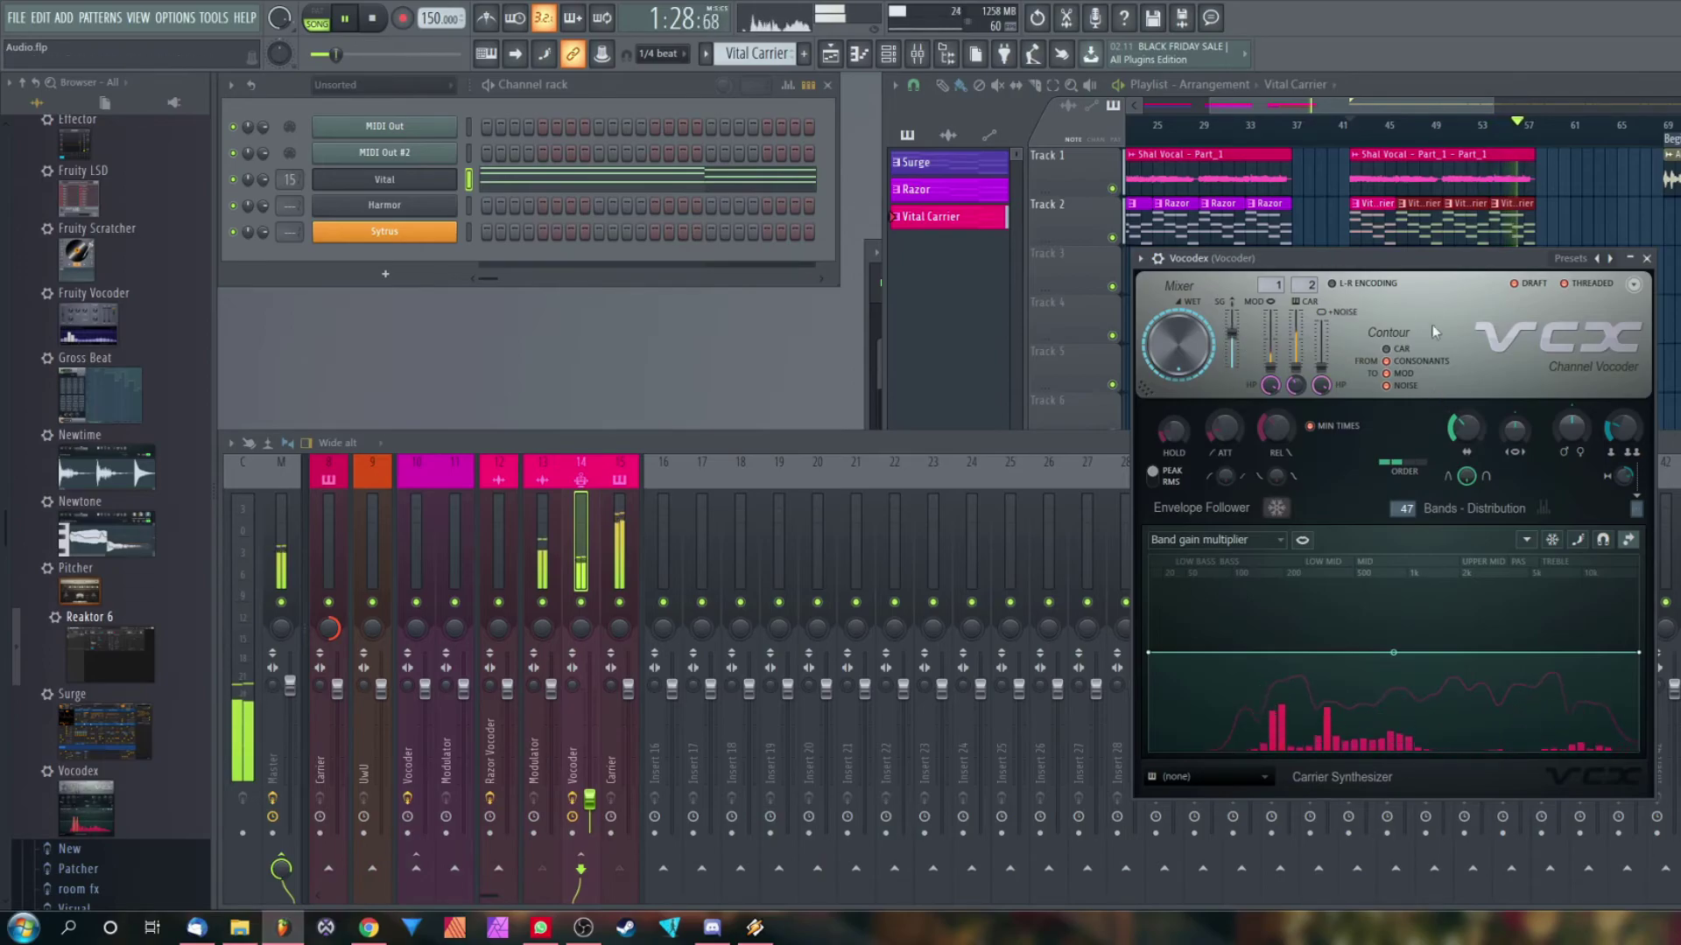
pyautogui.click(1647, 260)
pyautogui.press('space')
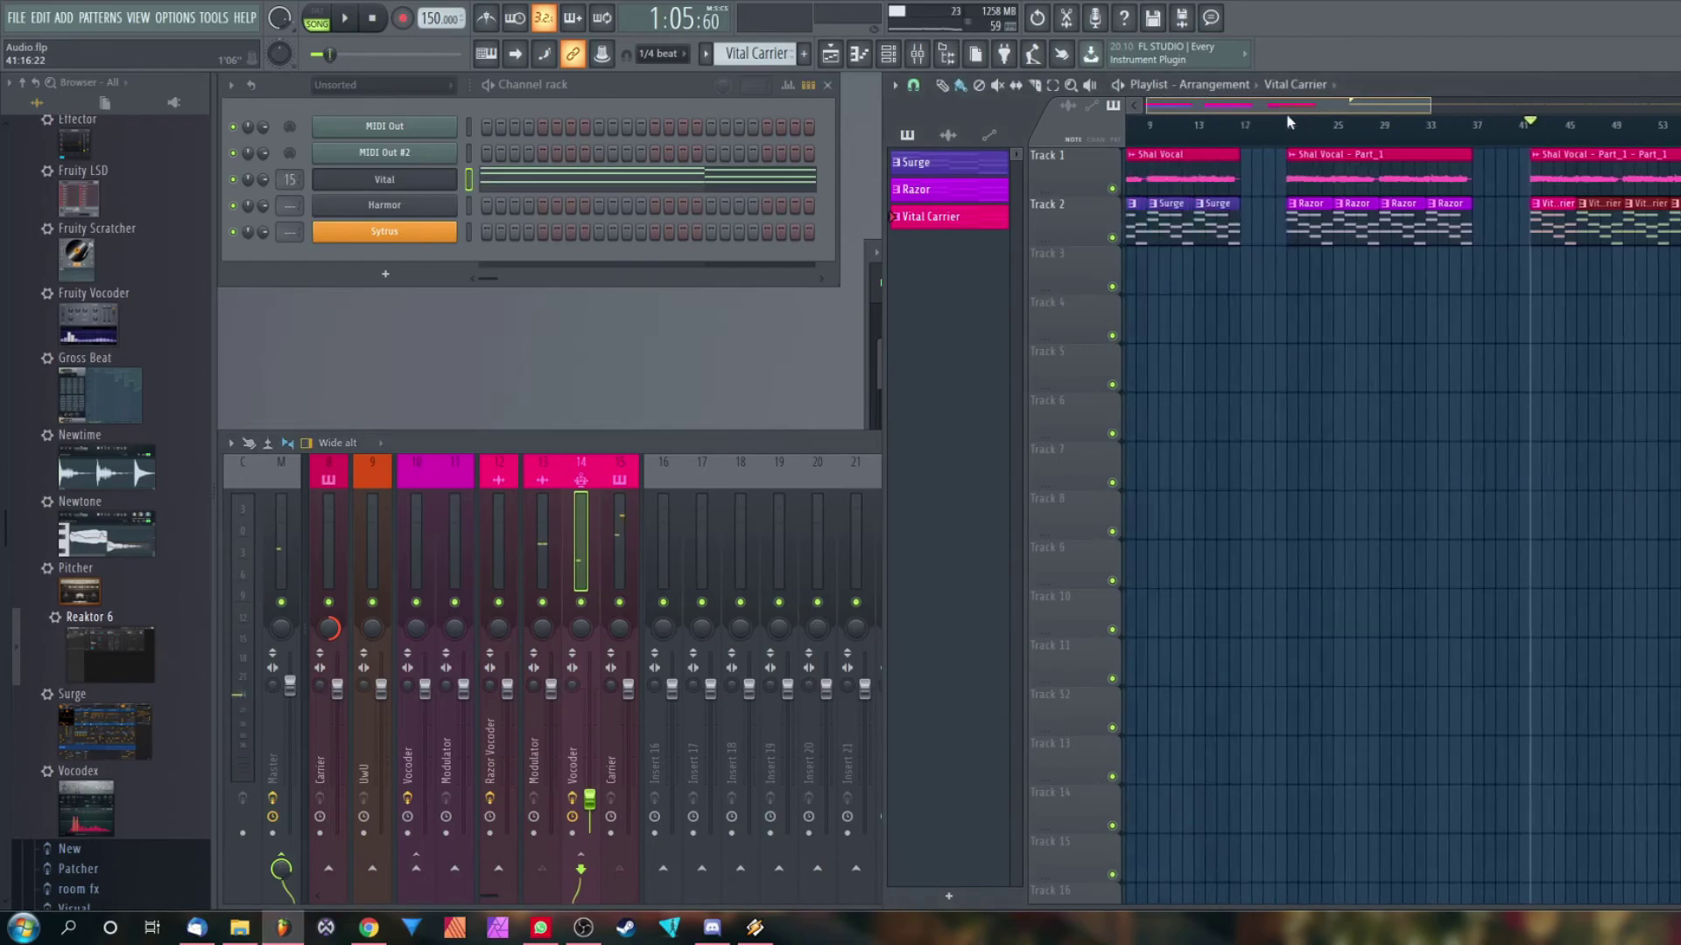